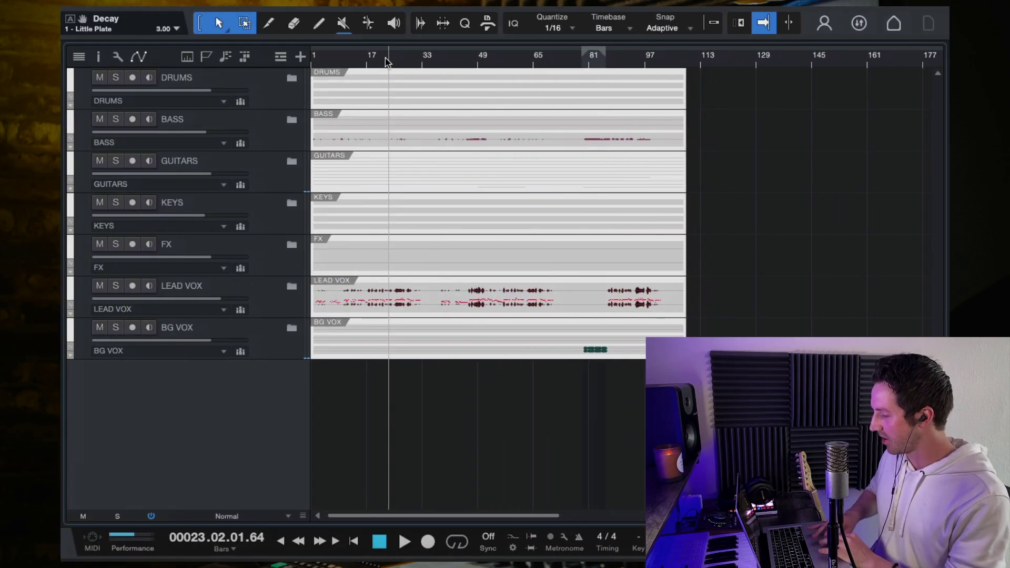
Step: Play the first chorus from about bar 21, replay it from about bar 19, and stop playback
click(382, 63)
key(space)
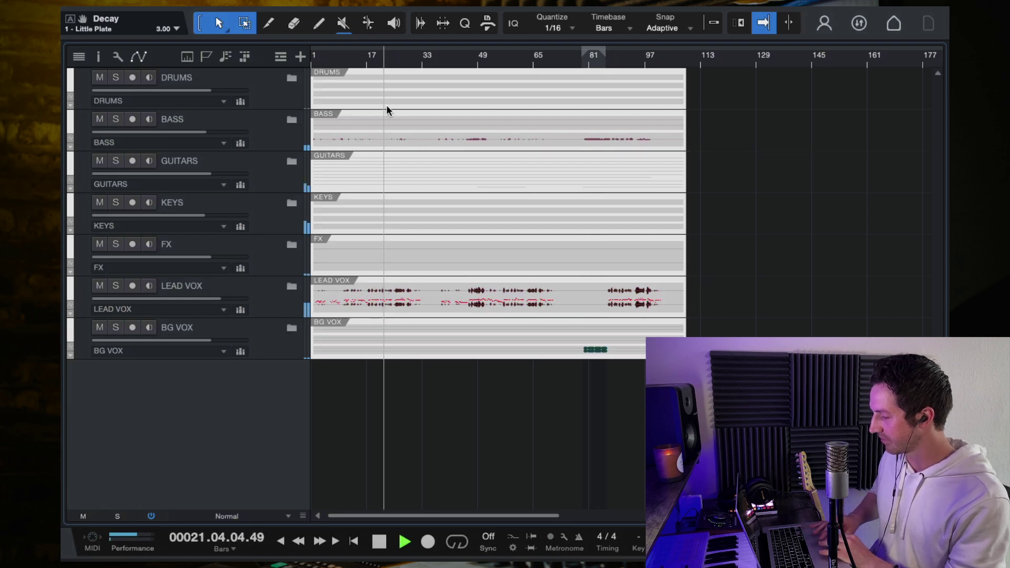
click(375, 63)
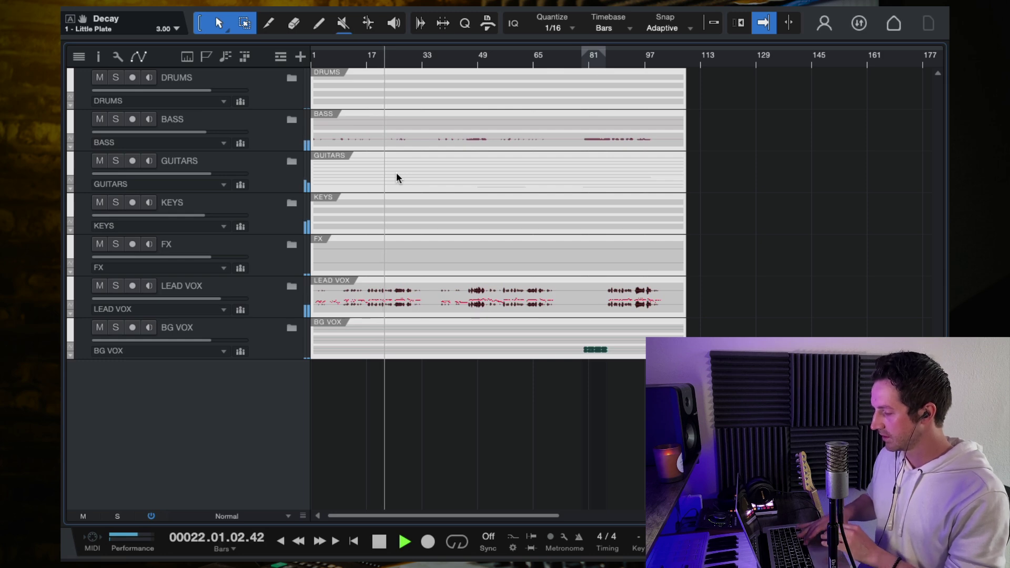
key(space)
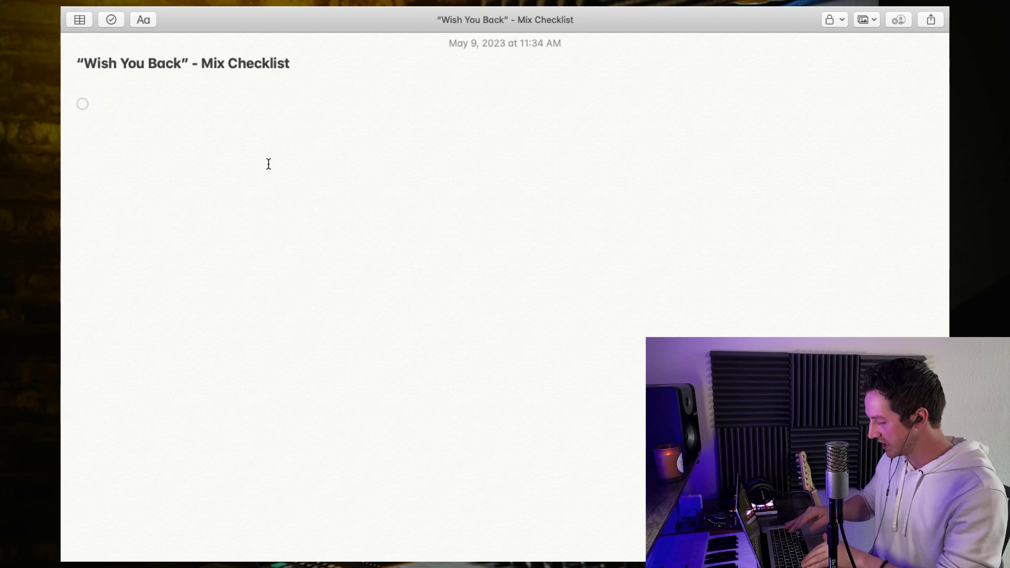
Step: In the "Wish You Back" mix checklist in Notes, begin the first item with "Energy drop off in chorus 1 (after"
text(Energuy drop off)
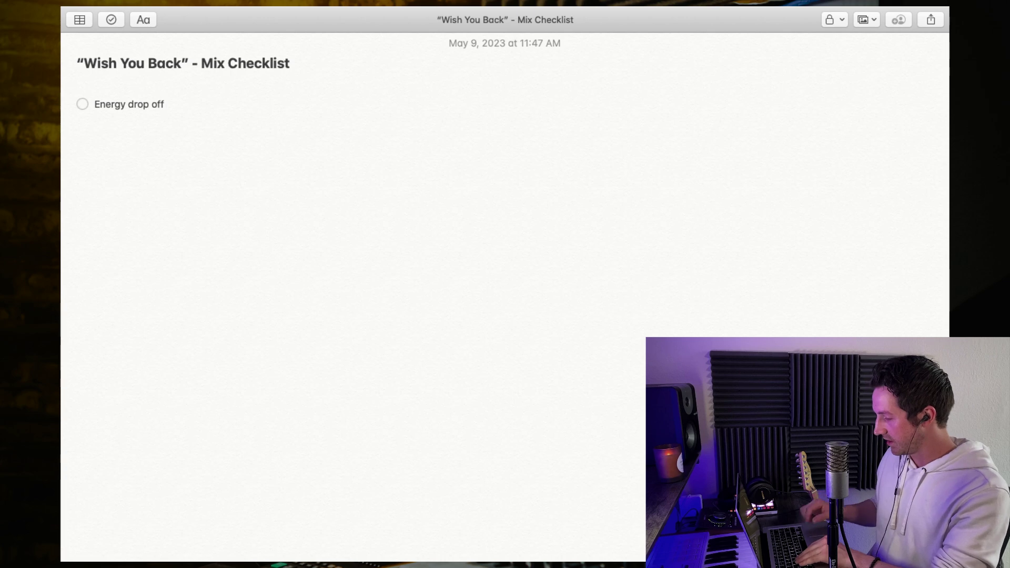
text( in hours)
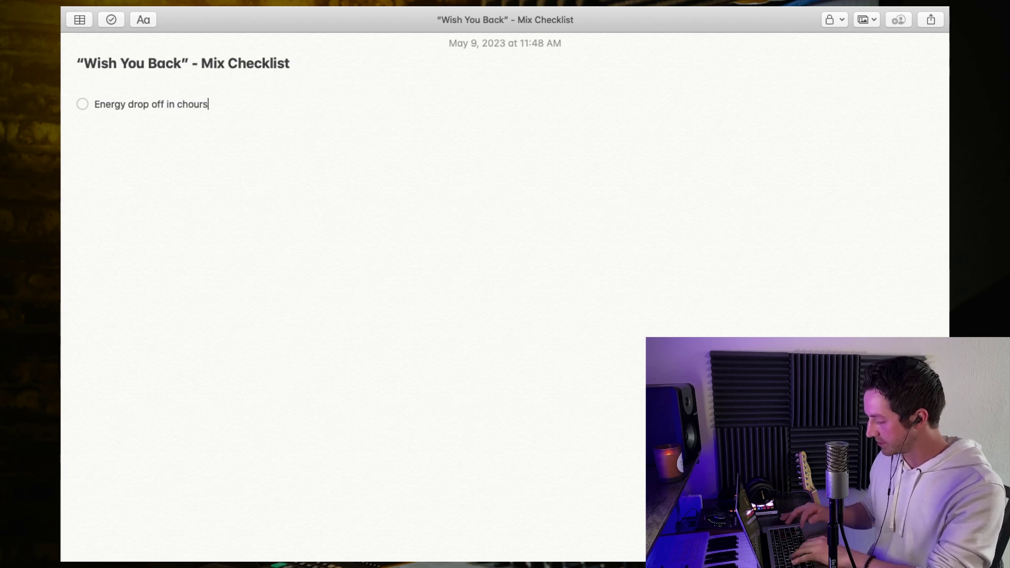
key(BackSpace)
key(BackSpace)
key(BackSpace)
key(BackSpace)
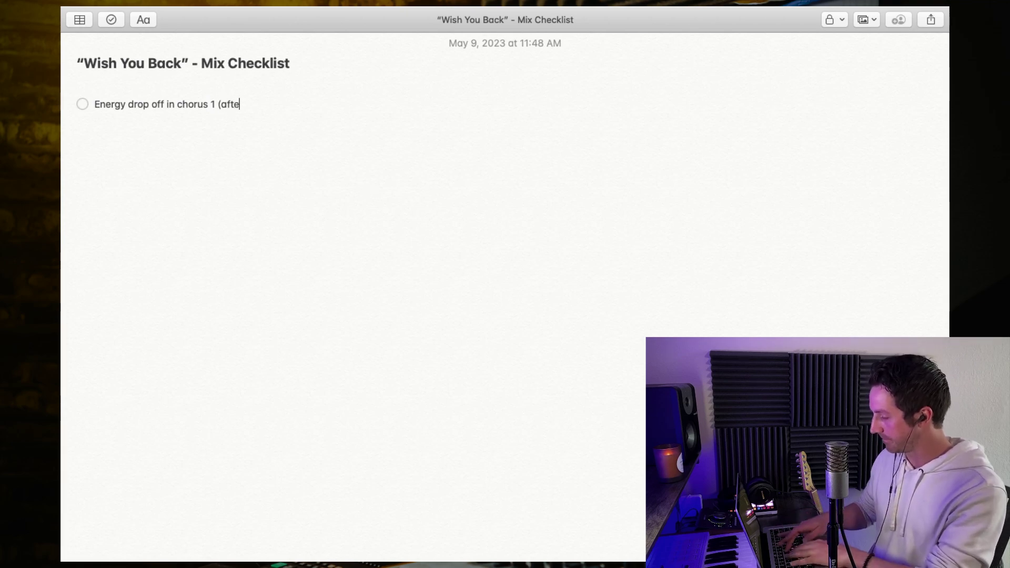
Step: Switch to Studio One and replay the first chorus from about bar 18 to find the lyric at the energy drop
key(ctrl+Right)
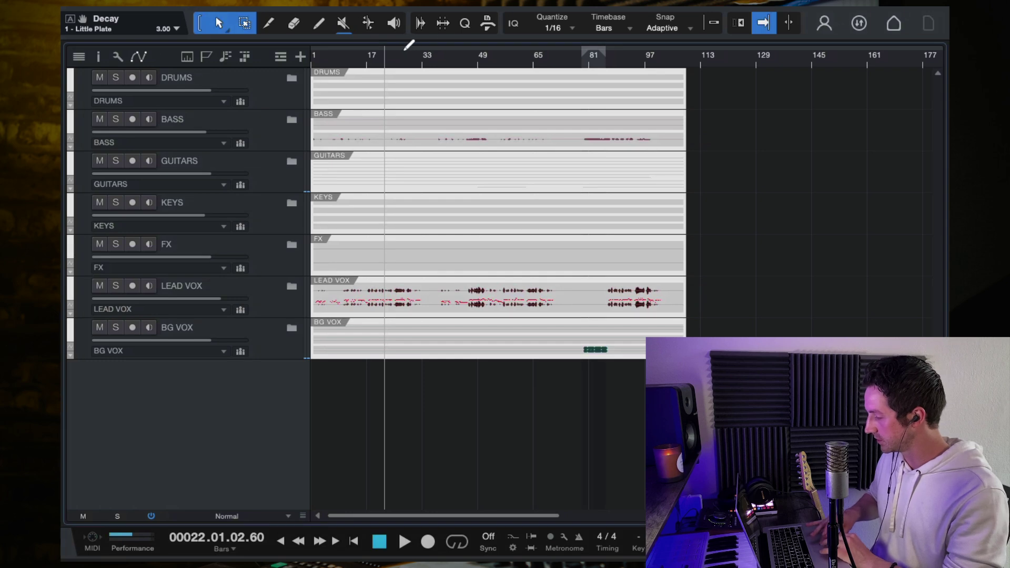
click(372, 62)
key(space)
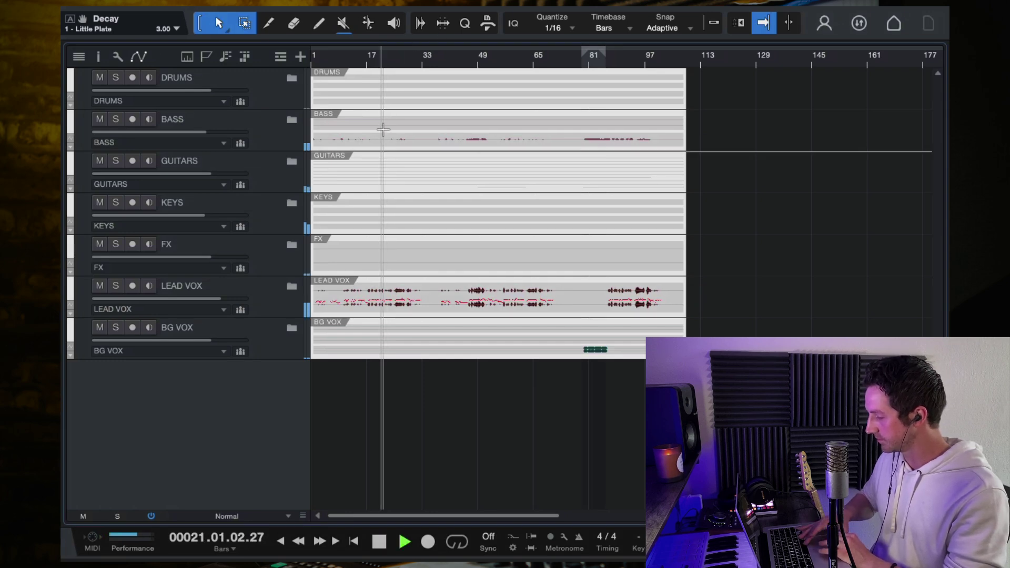
key(space)
Step: Return to the Notes checklist, finish the first item with "and I") in quotes and closing bracket, and add an empty item
key(ctrl+Left)
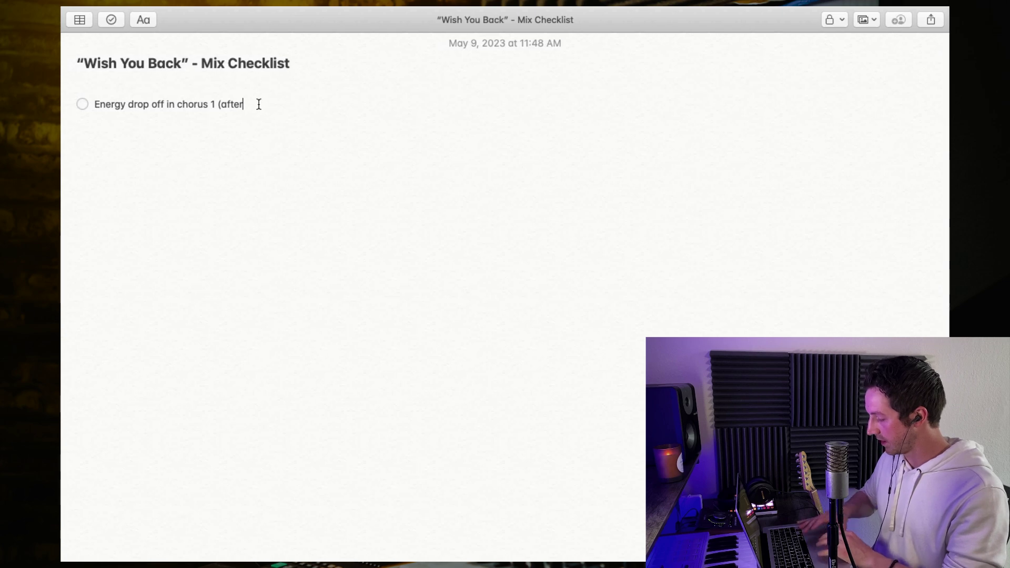
text("and I"))
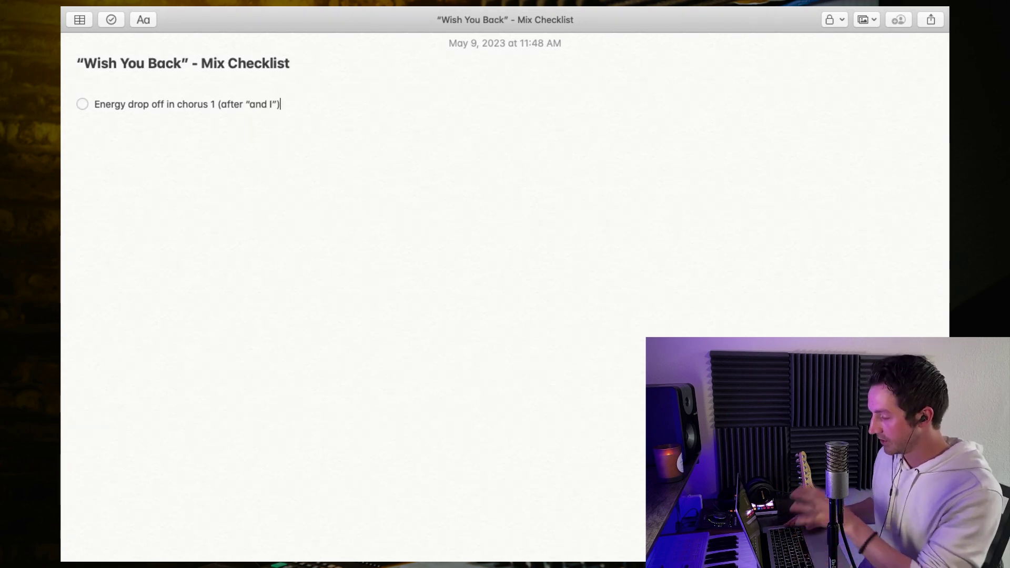
key(Return)
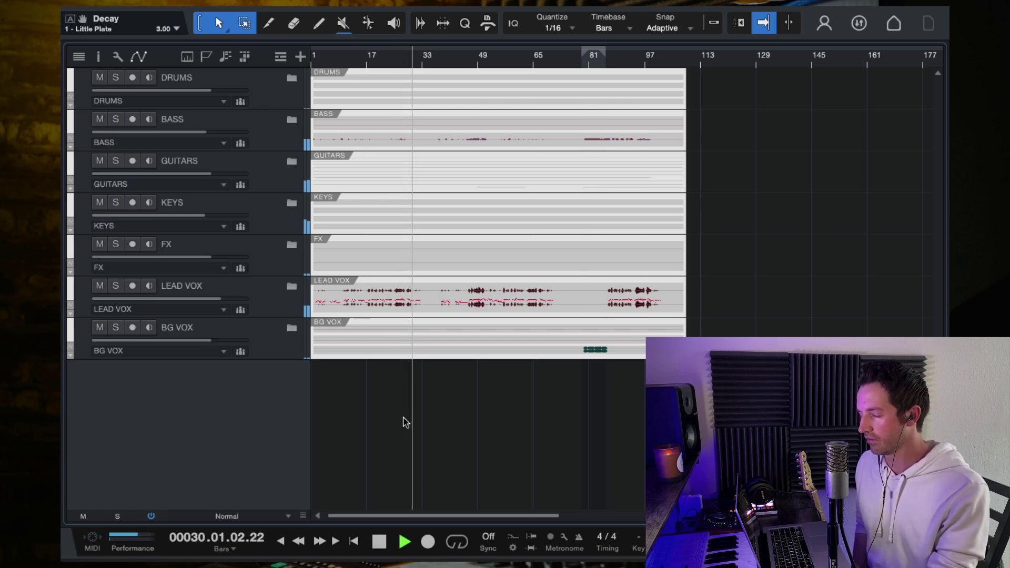
Step: Stop playback around bar 30 and enter "Acoustic guitars too loud???" as the second item of the Notes checklist
key(space)
key(ctrl+Left)
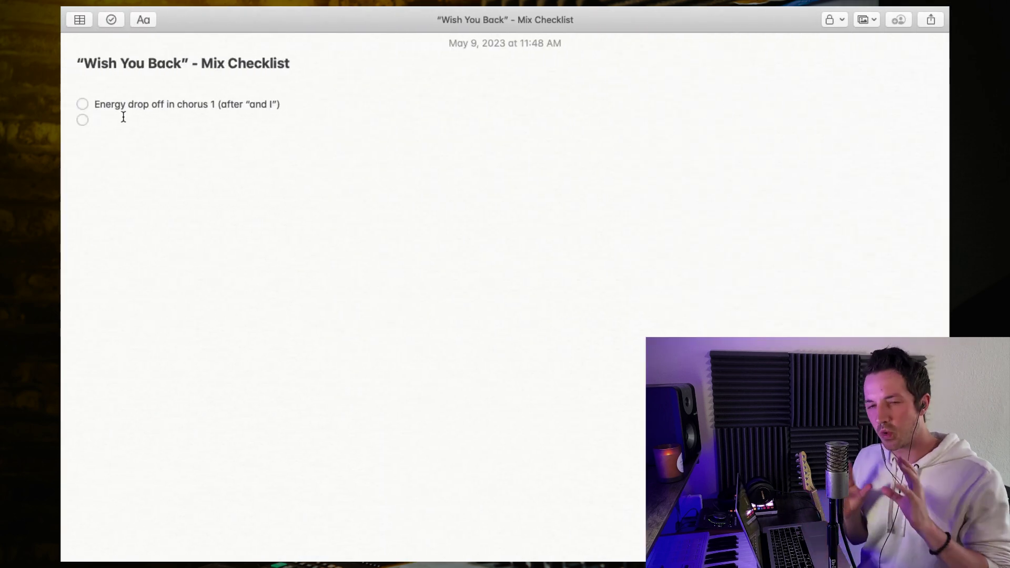
text(Aco)
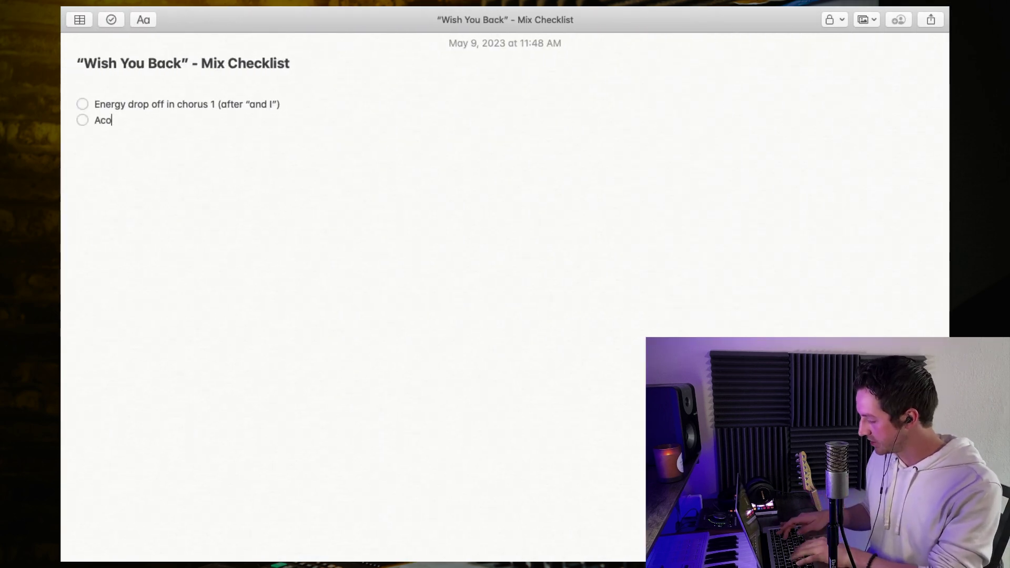
text(ustic guita)
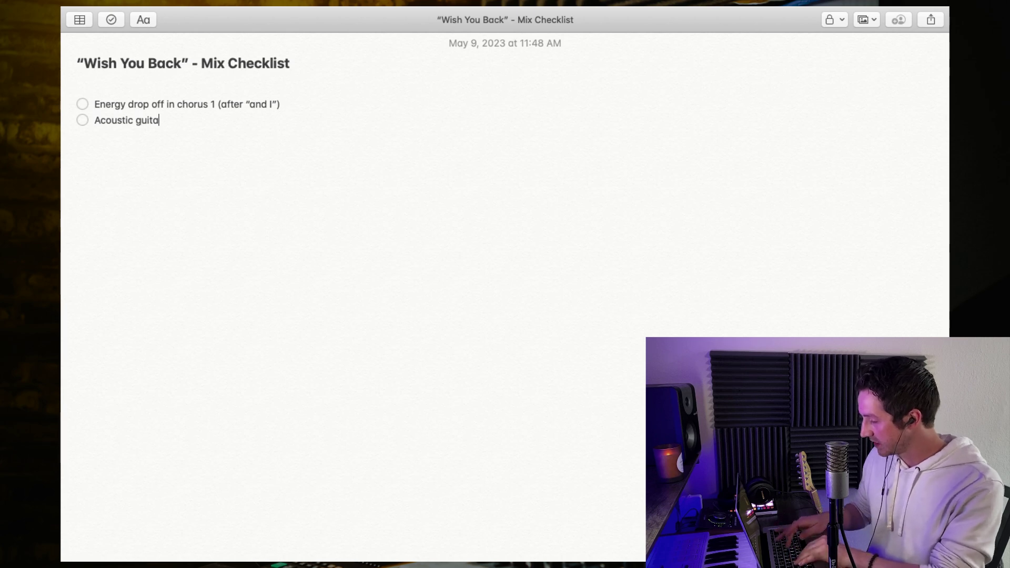
text(rs too loud???)
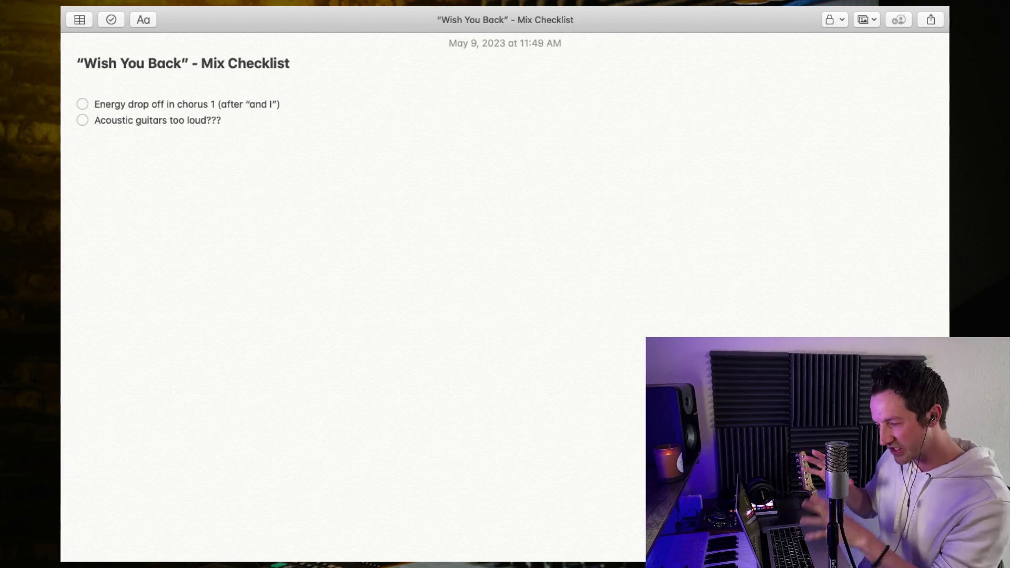
Step: Continue listening in Studio One from bar 30, and add the checklist item "Piano turn down during interlude after chorus 1" in Notes
key(ctrl+Right)
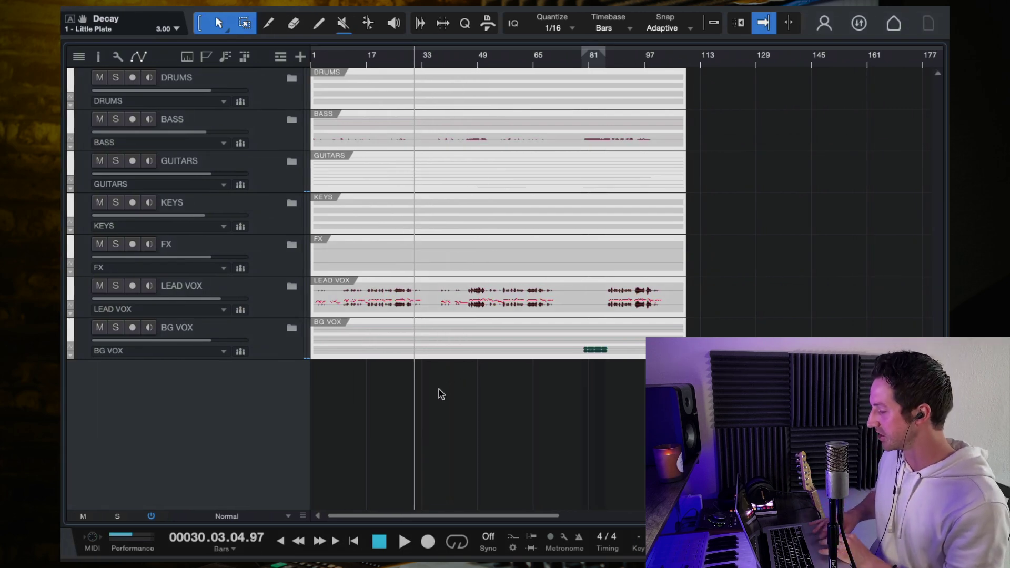
key(space)
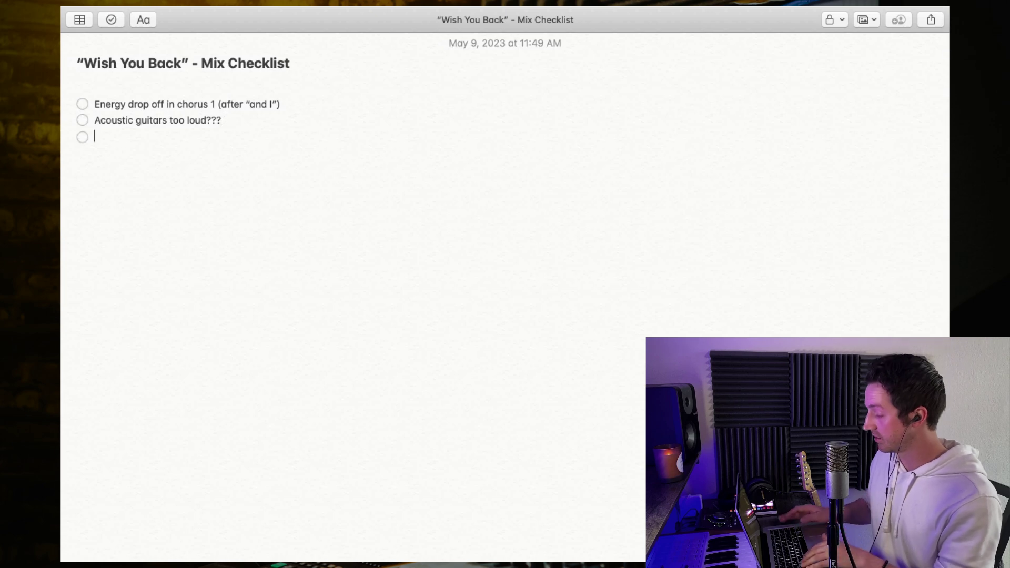
text(Piano)
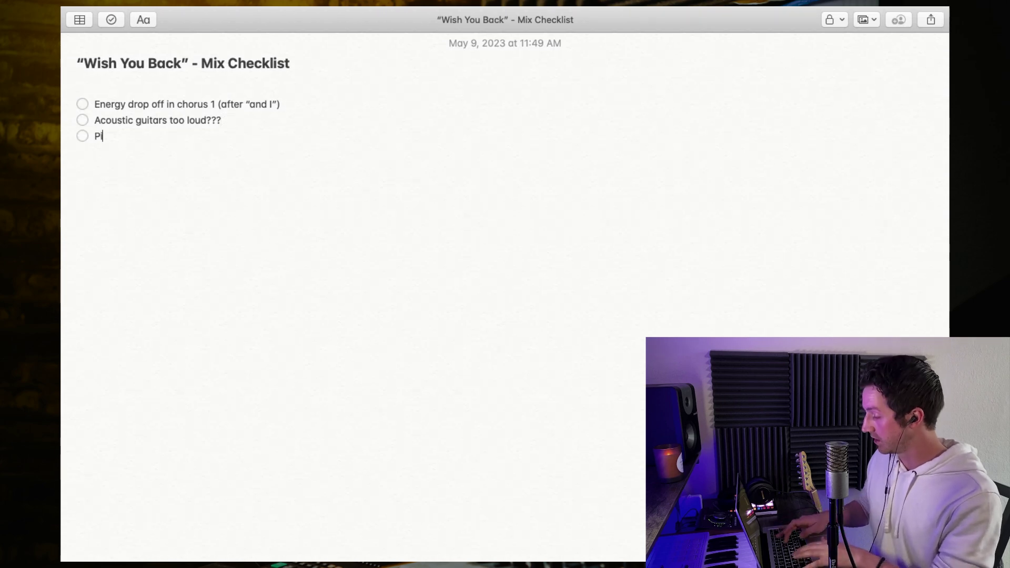
text( turn dow)
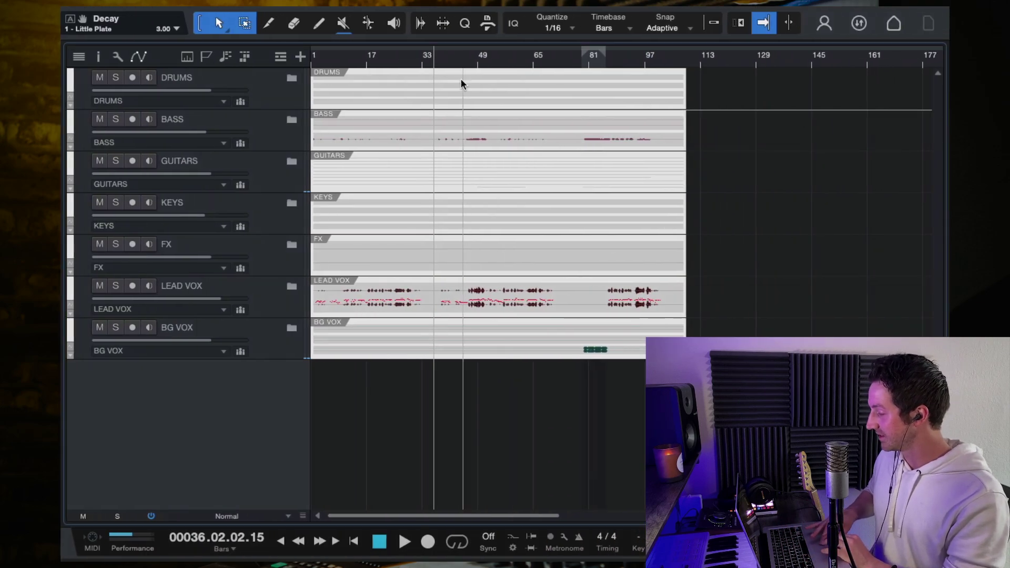
Step: Replay the interlude after chorus 1 from about bar 34, stop it, and revisit the piano item in the Notes checklist
click(427, 57)
key(space)
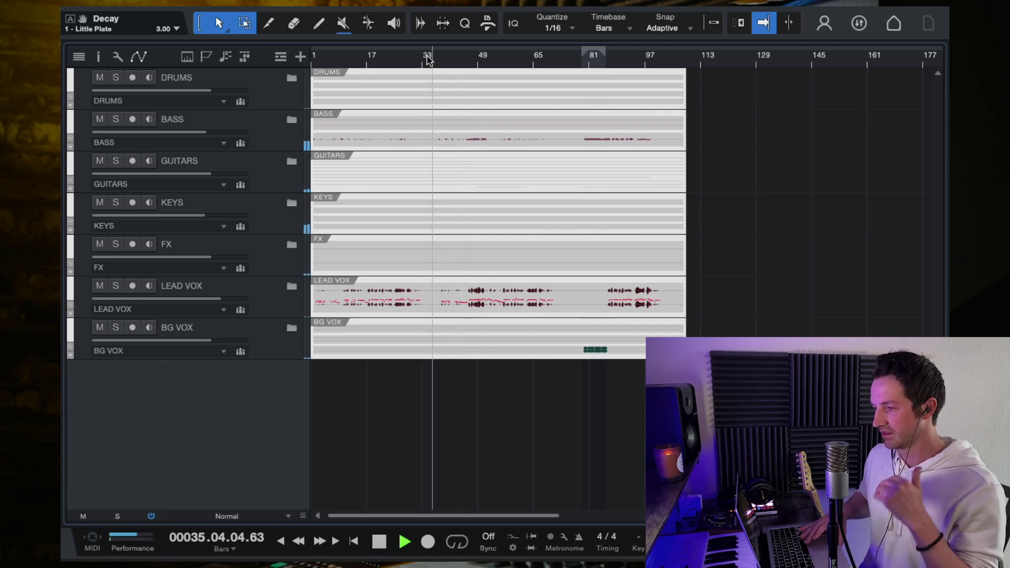
key(space)
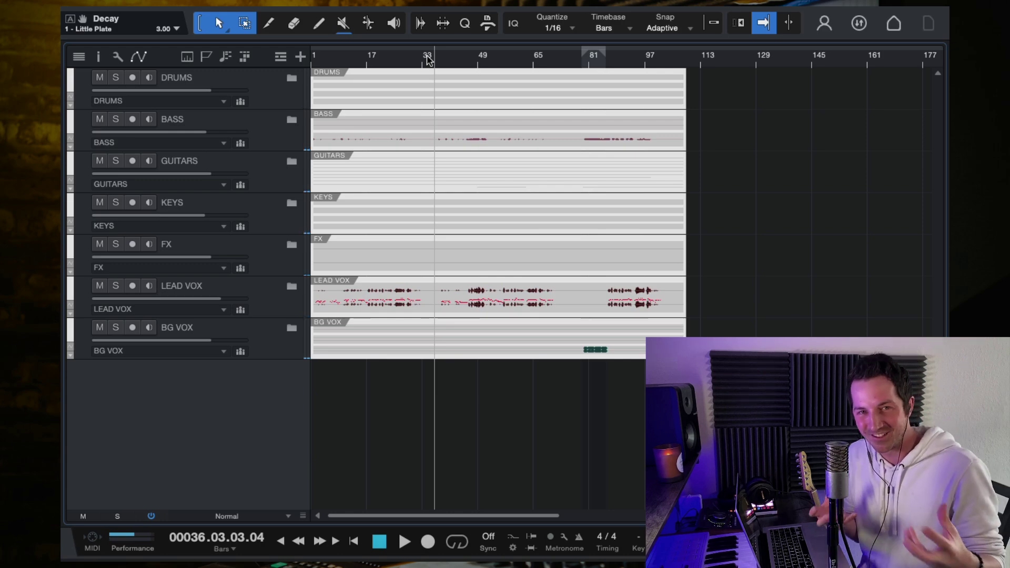
key(ctrl+Left)
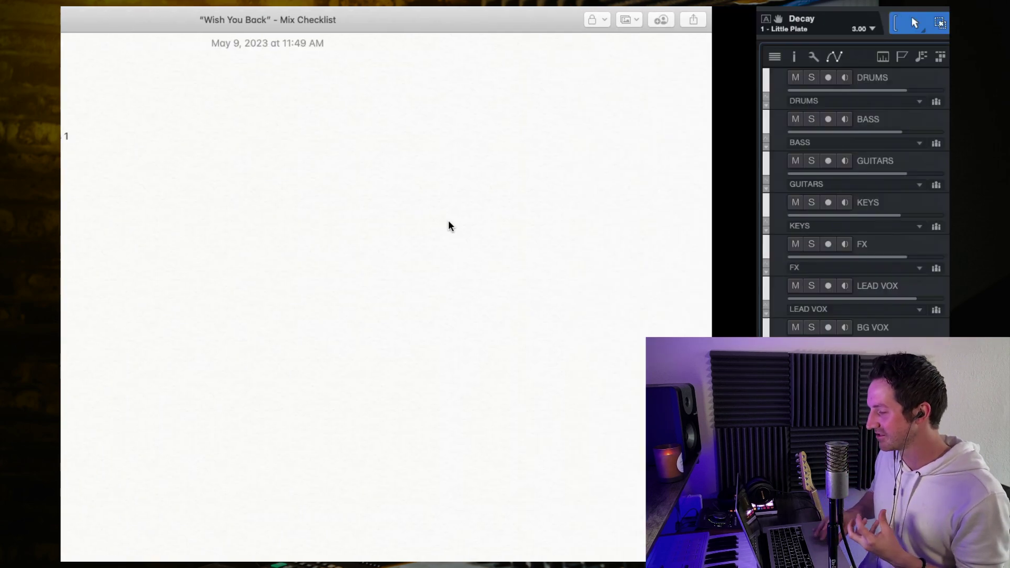
key(ctrl+Right)
key(ctrl+Left)
click(356, 139)
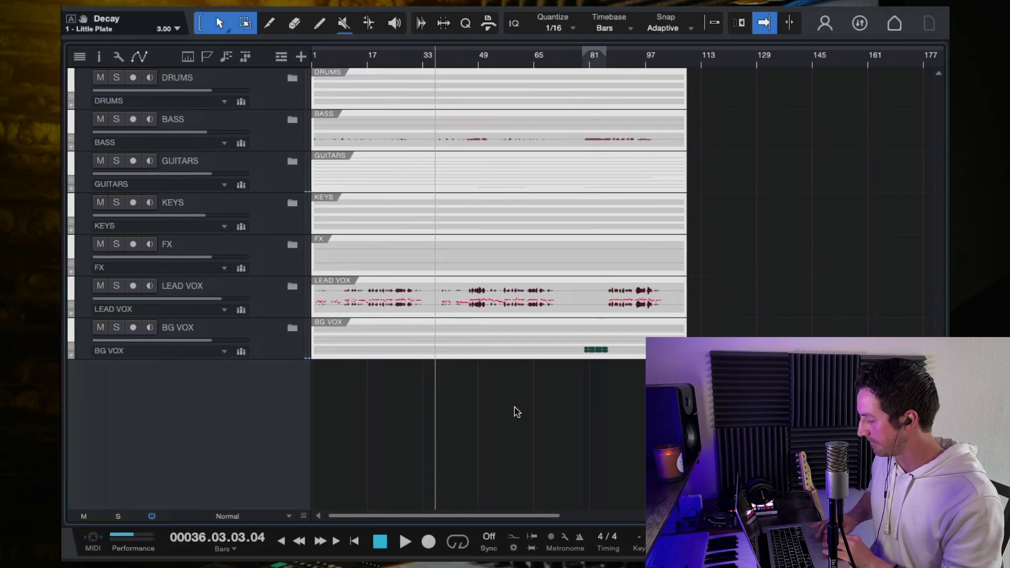
Step: Continue playback in Studio One from bar 36, and add "Turn down electric guitar in verse 2" plus an empty item to the Notes checklist
key(space)
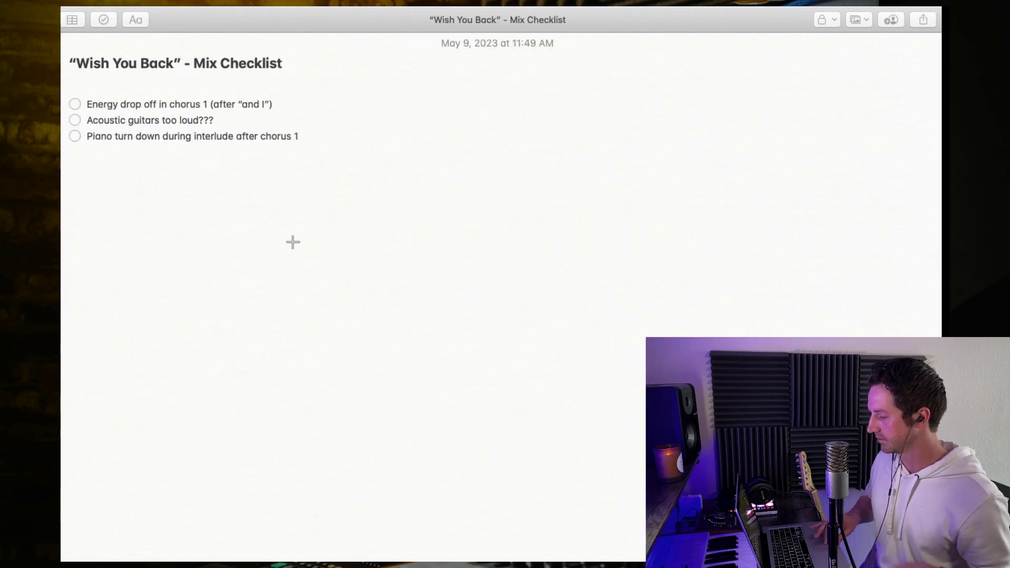
click(360, 132)
key(Return)
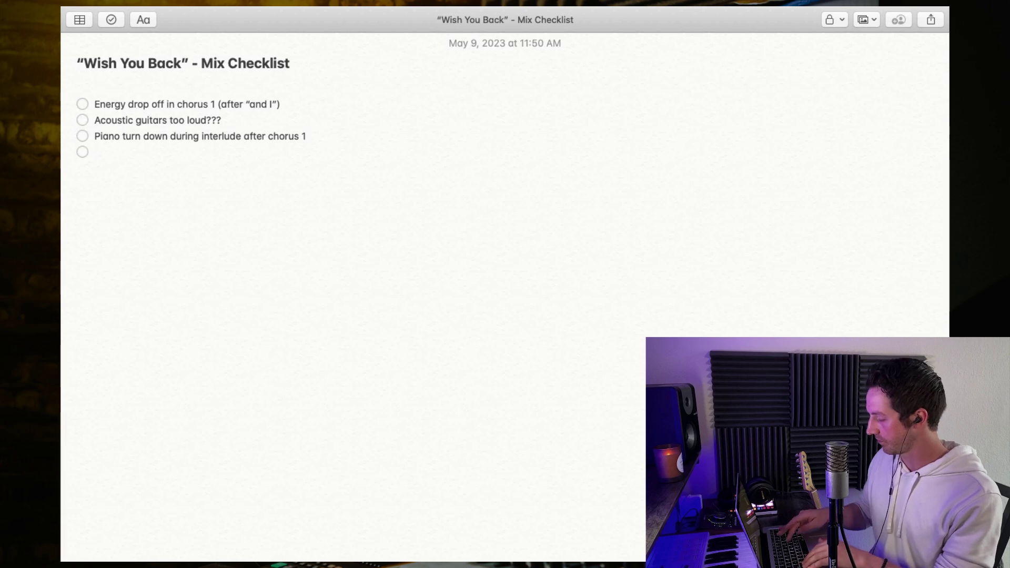
text(Turn dp)
key(BackSpace)
key(BackSpace)
key(BackSpace)
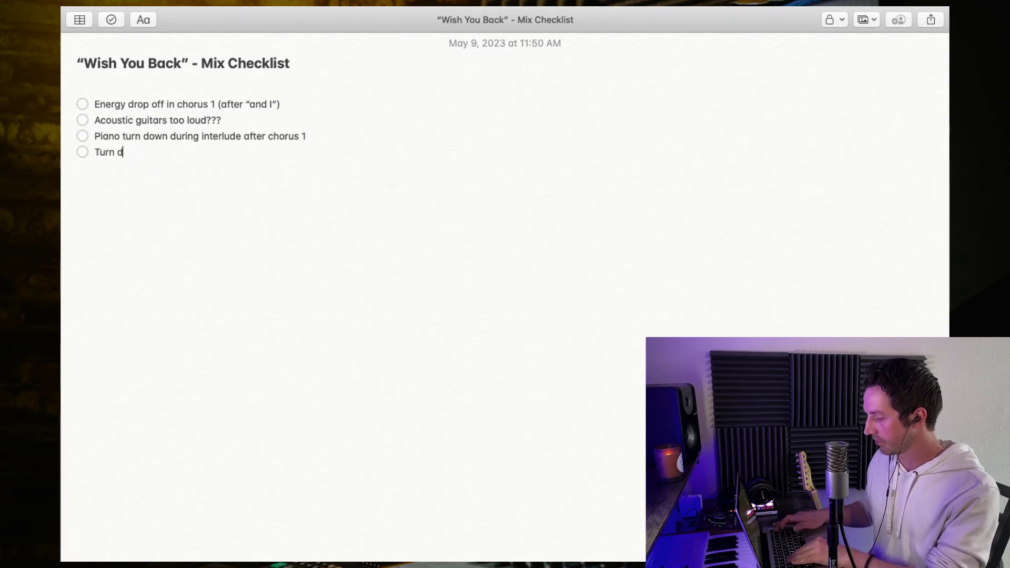
text(own electric gut)
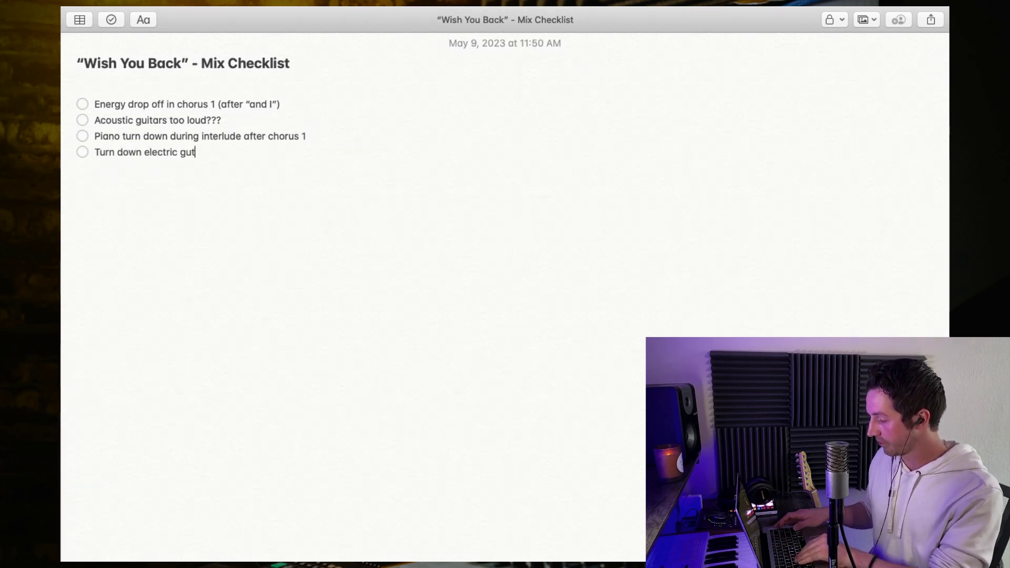
key(BackSpace)
text(itar in verse)
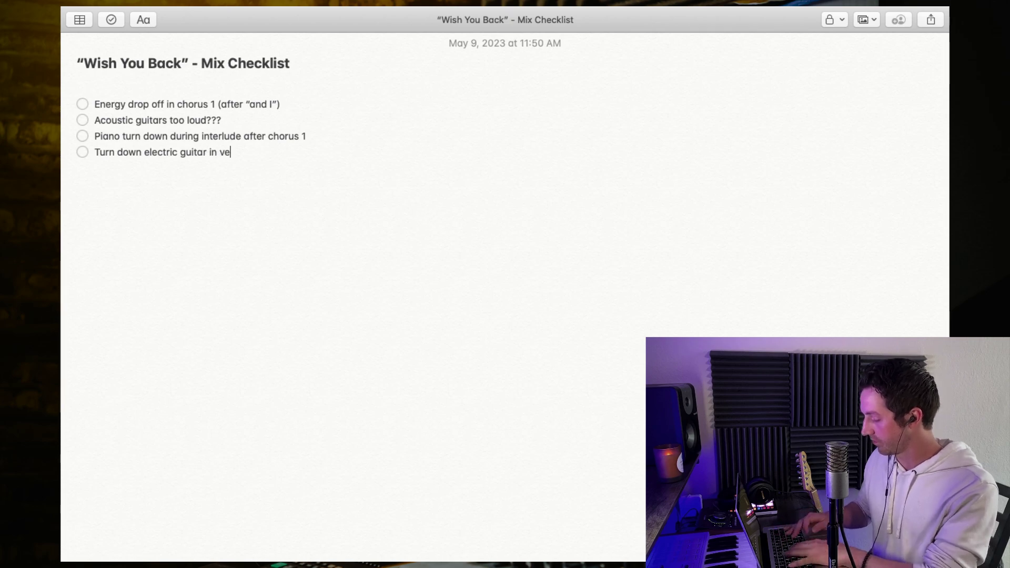
key(Return)
Step: Listen on through chorus 2 in Studio One, and extend the electric guitar item in Notes with "& chorus 2"
key(super+Tab)
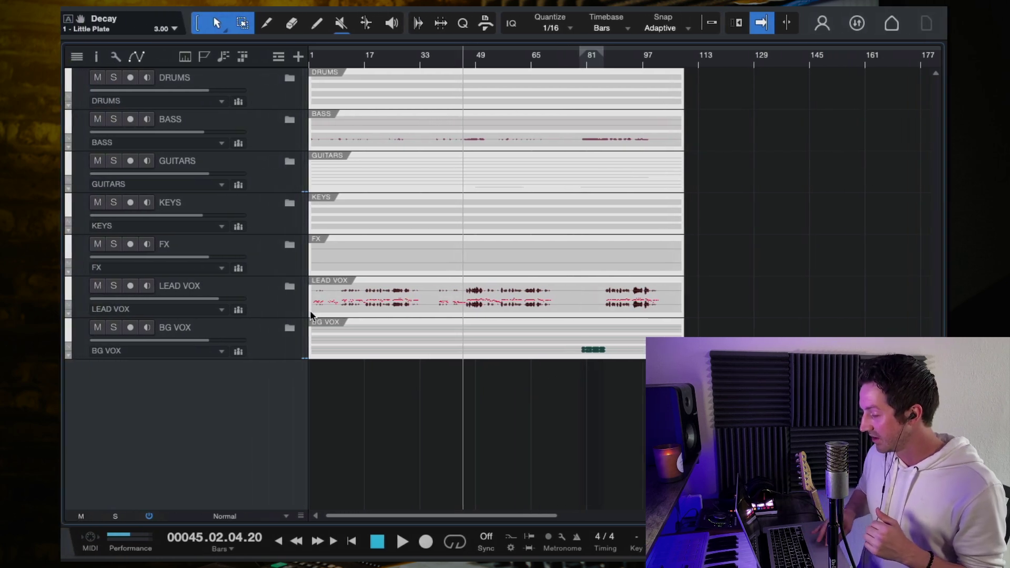
key(ctrl+Left)
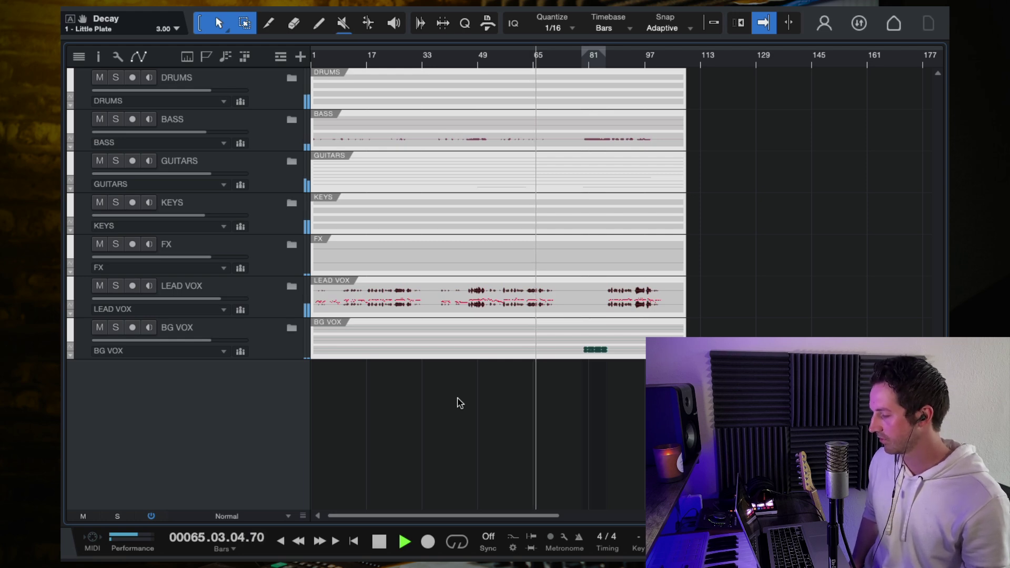
key(super+Tab)
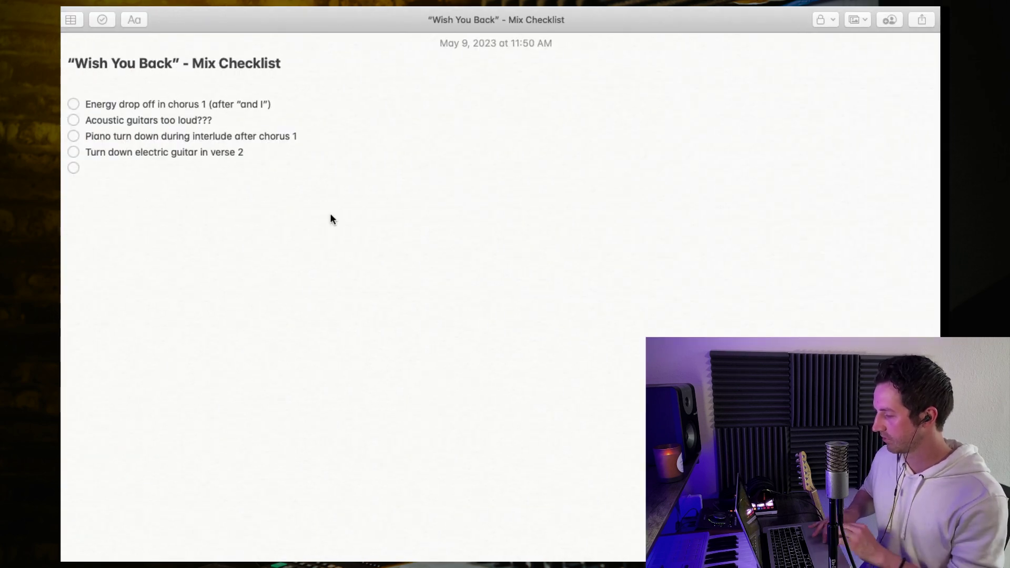
click(277, 152)
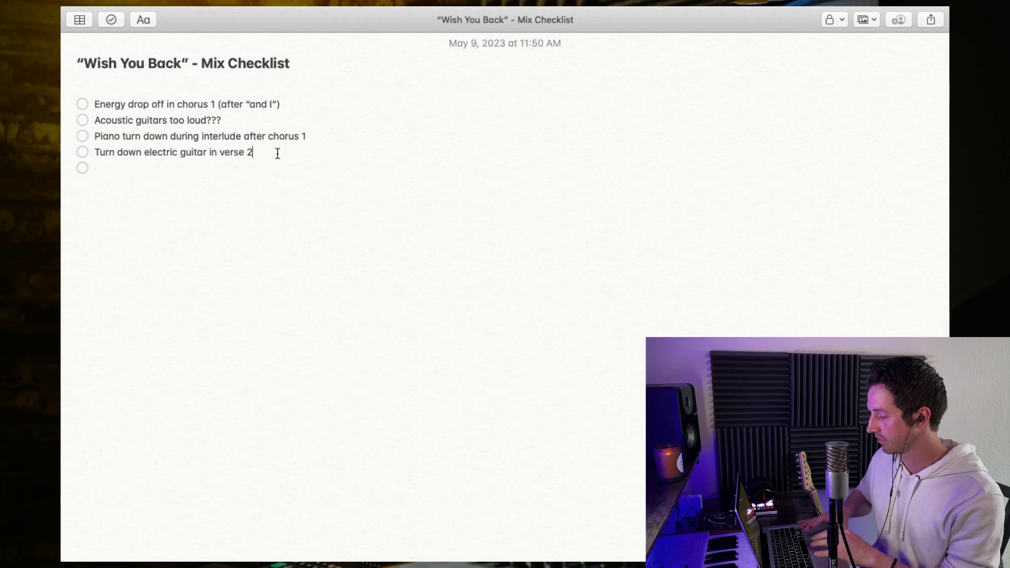
text(& chorus 2)
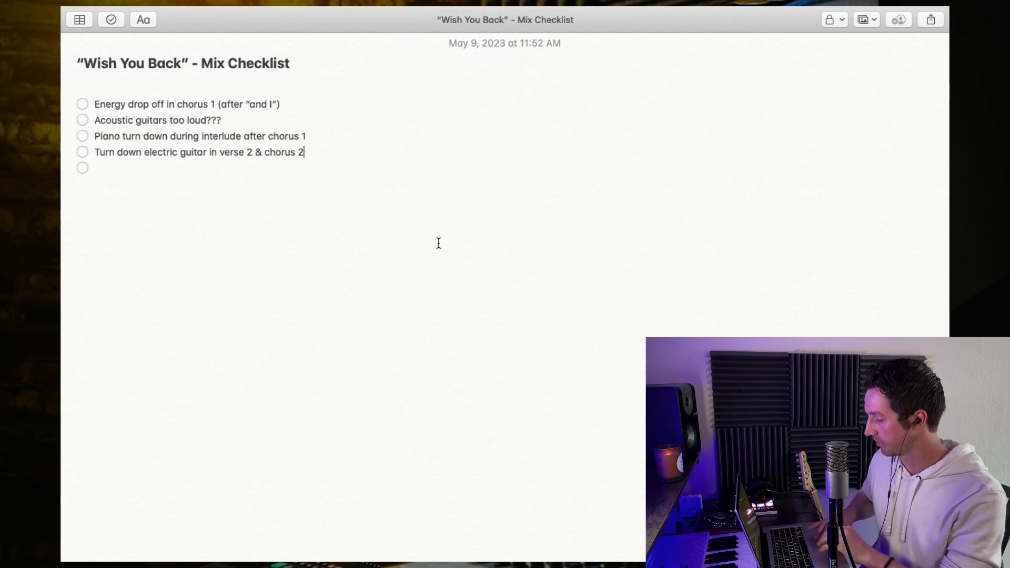
Step: Switch to Studio One, stop playback around bar 69, and go back to the Notes checklist
key(super+Tab)
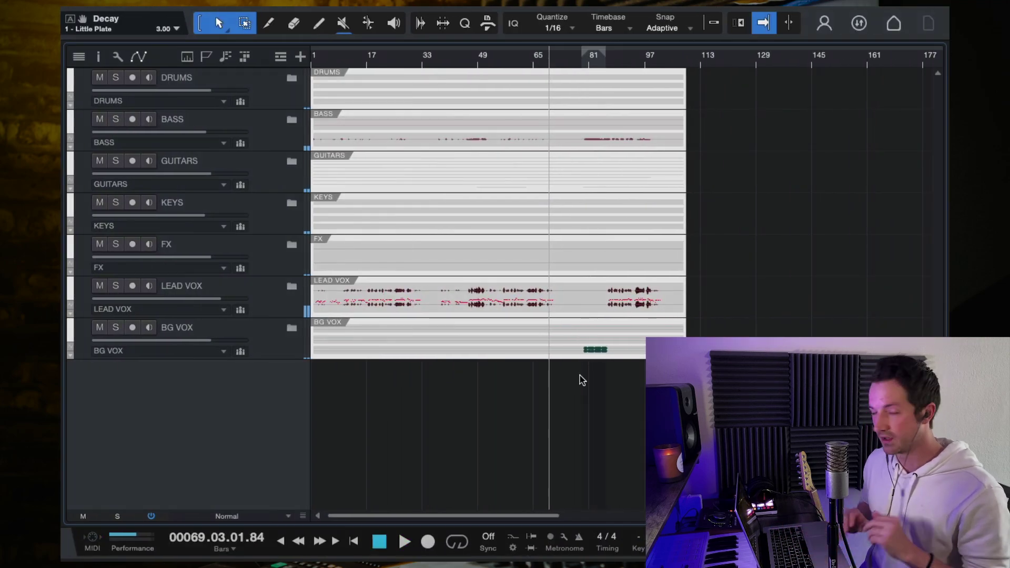
key(super+Tab)
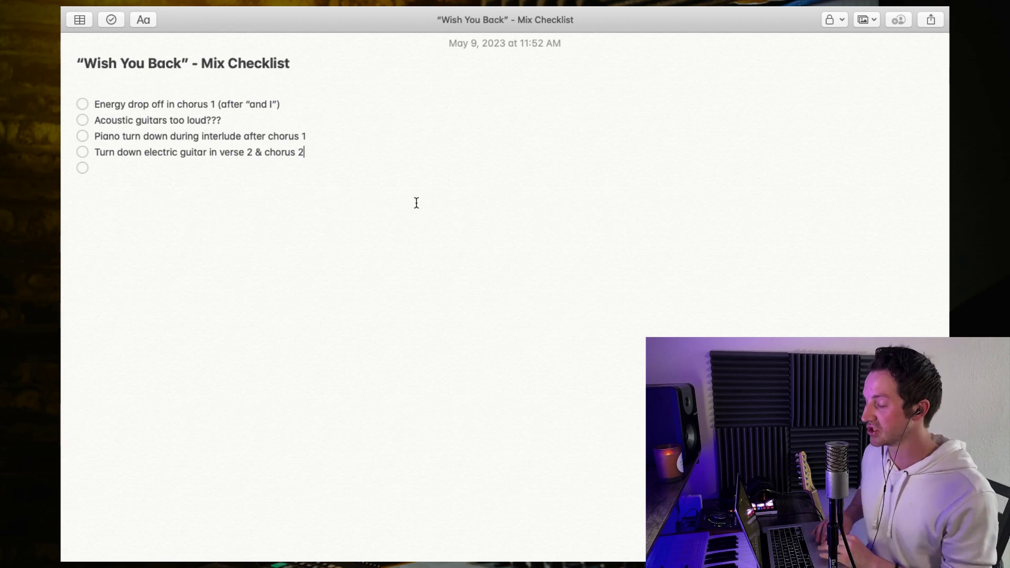
Step: Switch to Studio One, listen on to about bar 75, stop playback, and return to the Notes checklist
key(super+Tab)
key(space)
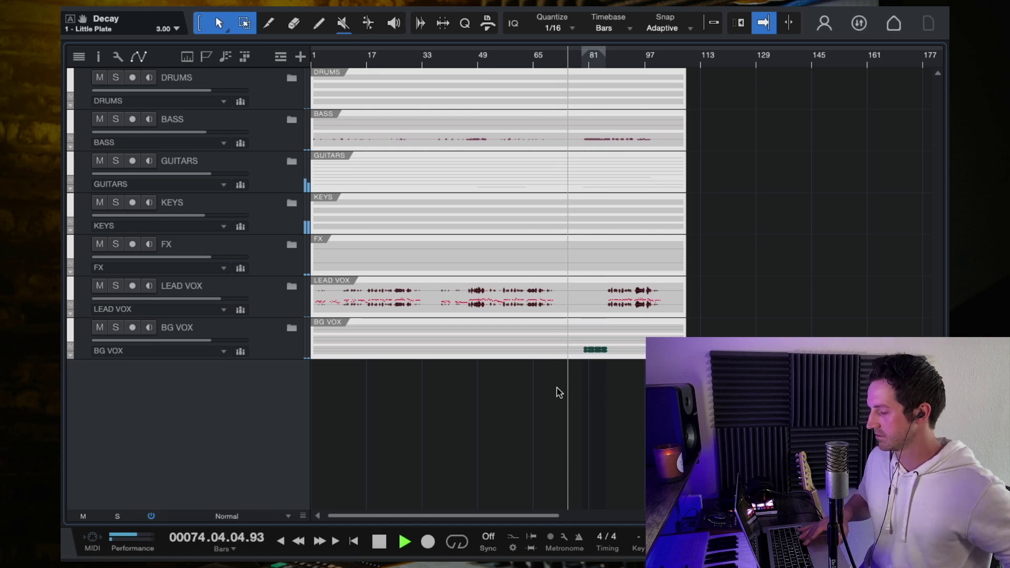
key(space)
key(ctrl+Left)
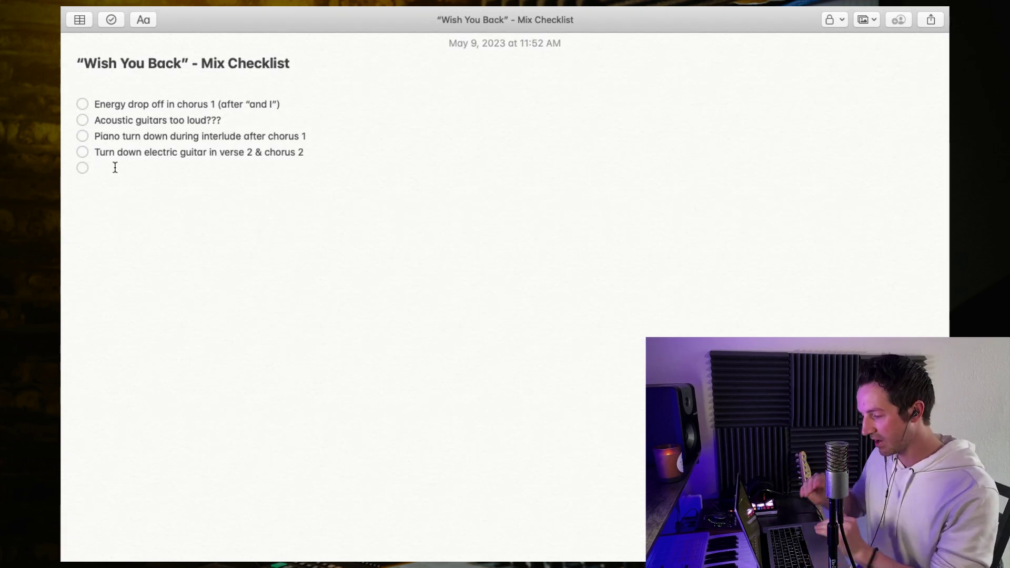
Step: Add "Muted electric guitar fade-in during instrumental???" as the fifth checklist item
text(Muted)
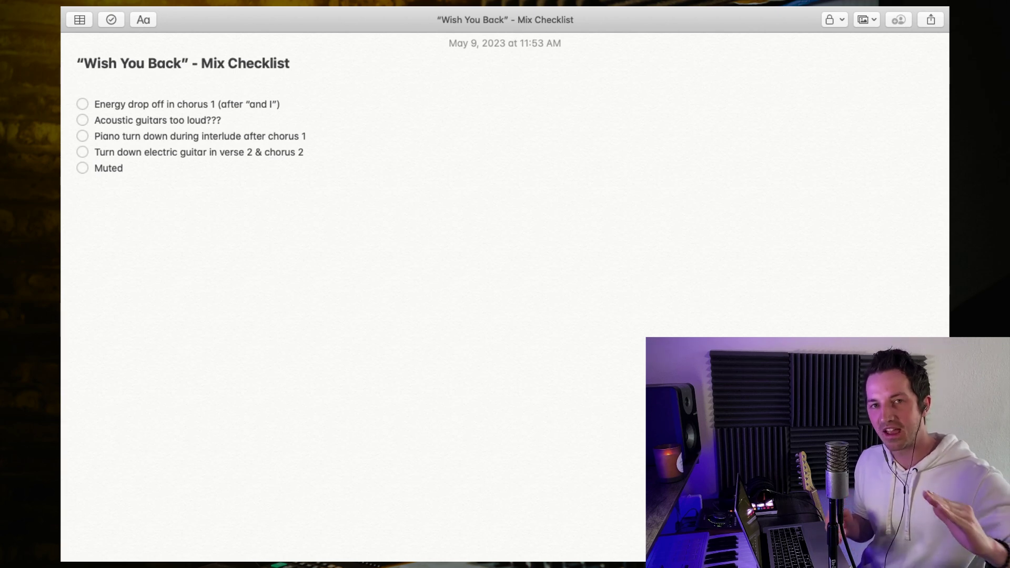
text(electru)
key(BackSpace)
text(ic guitar fade-in?)
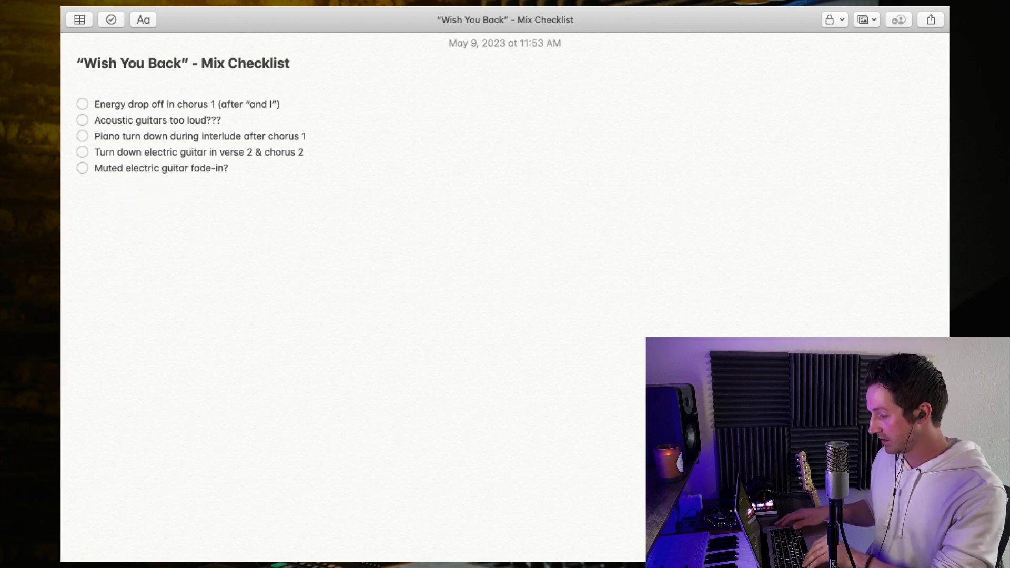
key(BackSpace)
text(during )
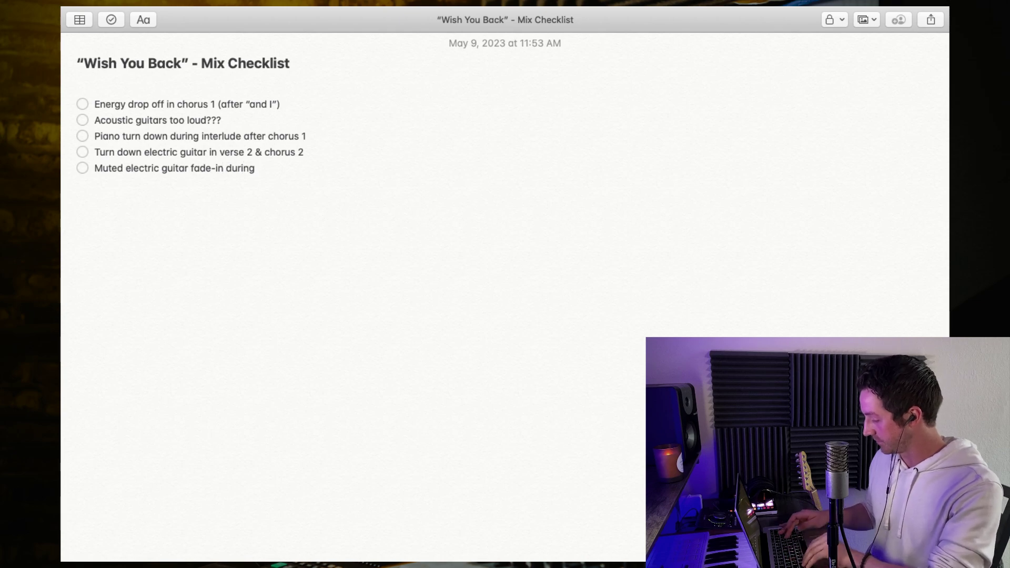
text(instrumental???)
Step: Play the instrumental in Studio One from bar 75 to about bar 85, and add an empty item to the Notes checklist
key(super+Tab)
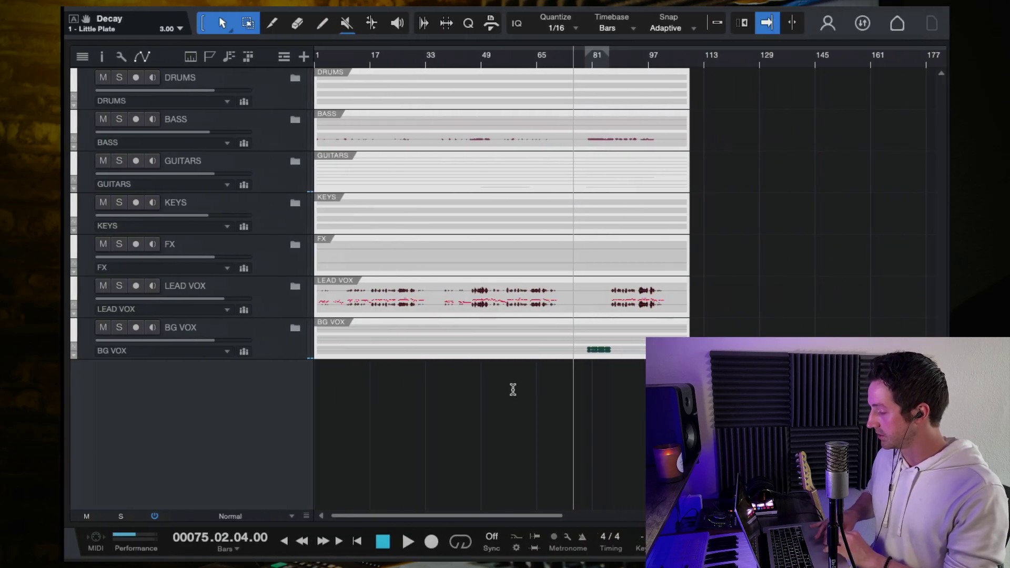
key(space)
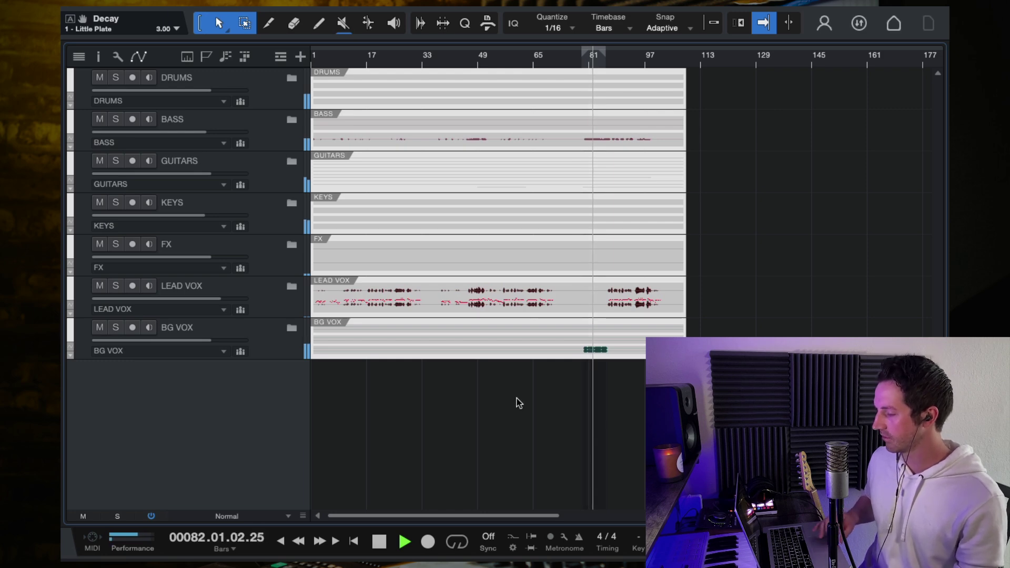
key(super+Tab)
key(Return)
key(super+Tab)
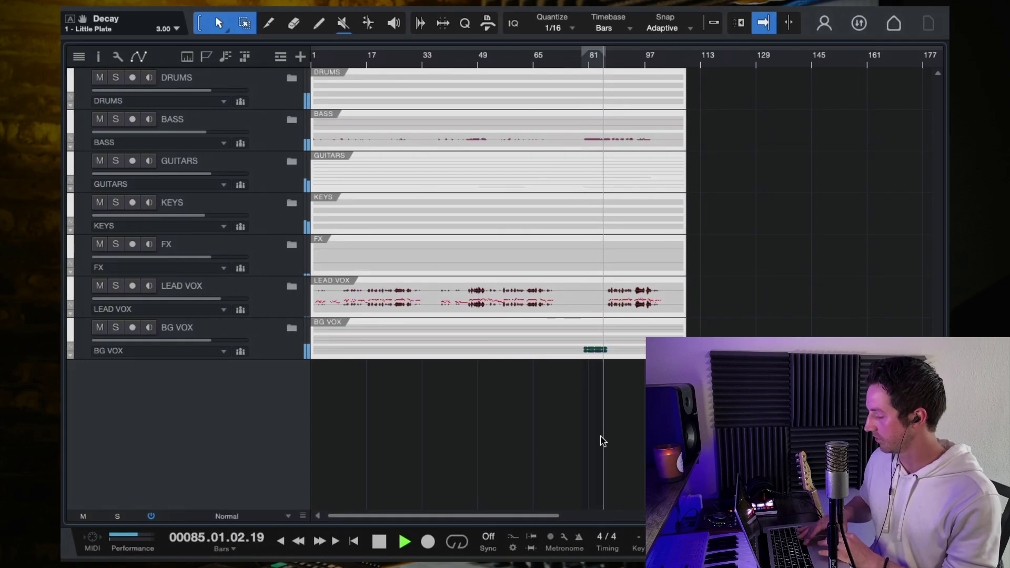
key(super+Tab)
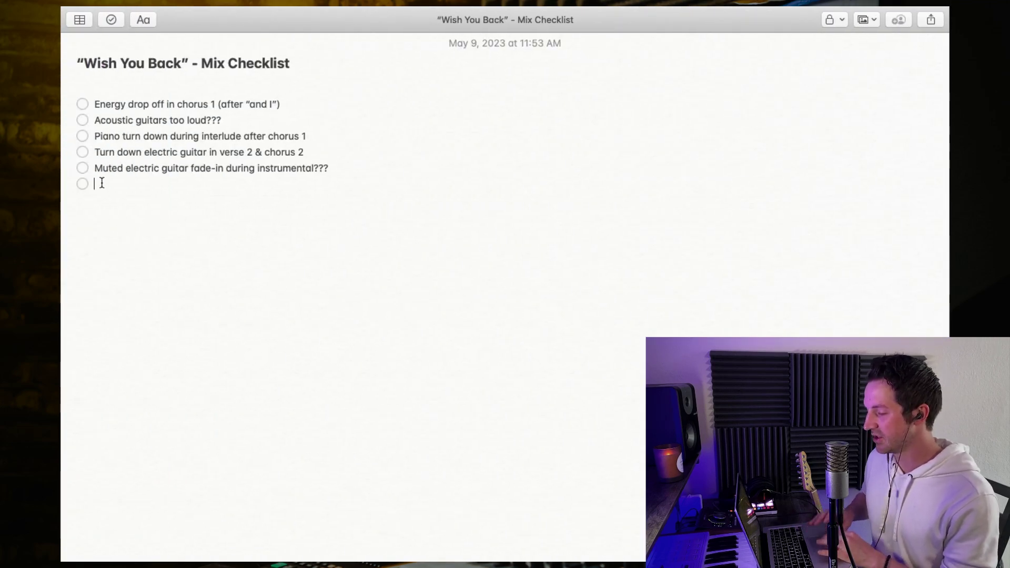
Step: Fill the empty item with "Vocal OHs too loud and bright in instr..." and start another checklist item
text(Vocal f)
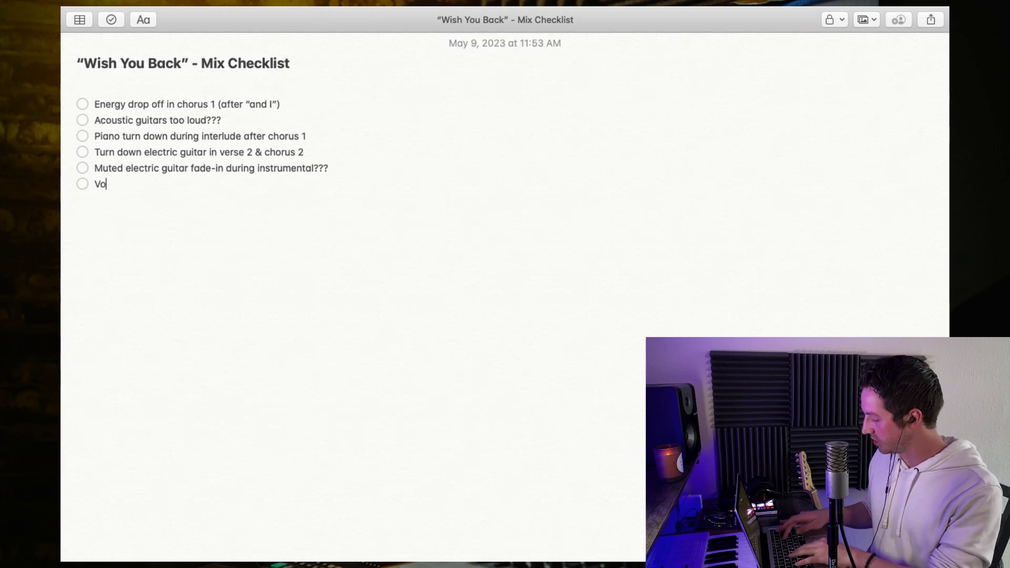
key(BackSpace)
text(OHs t)
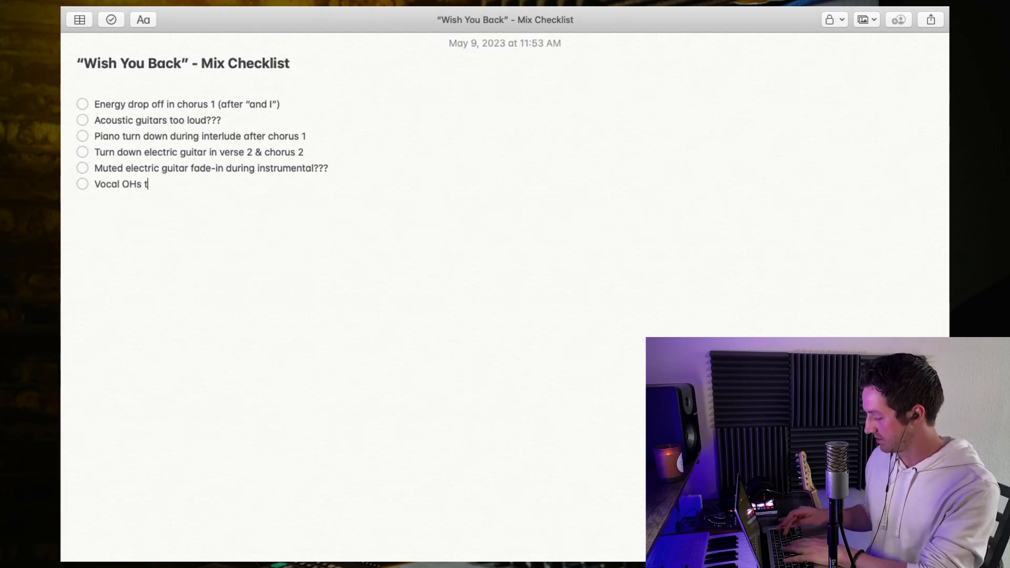
text(oo loud and bright in instr...)
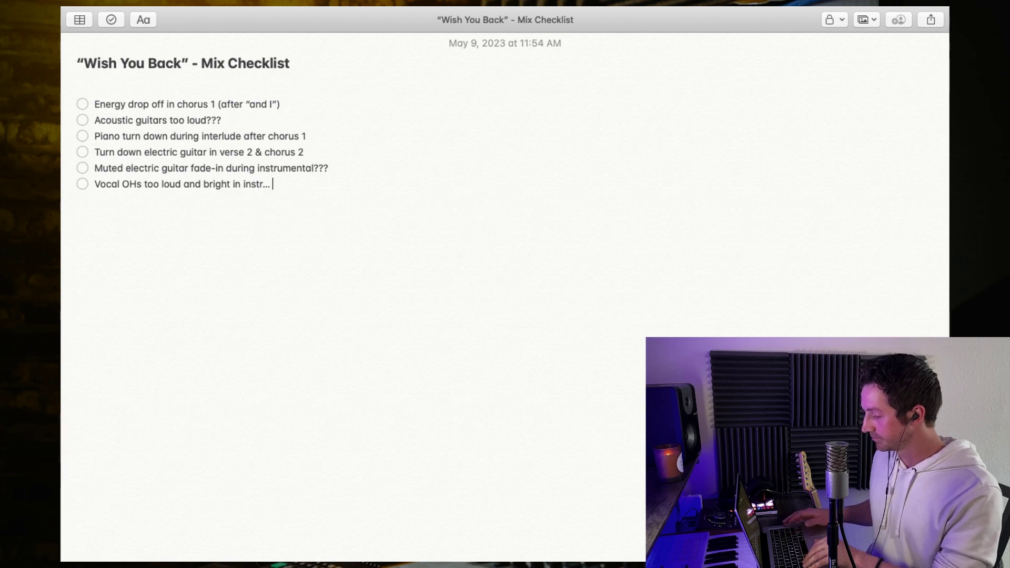
key(Return)
Step: Check the mix in Studio One again, and enter "Panned OH track is too loud, slightly" in the new Notes checklist item
key(super+Tab)
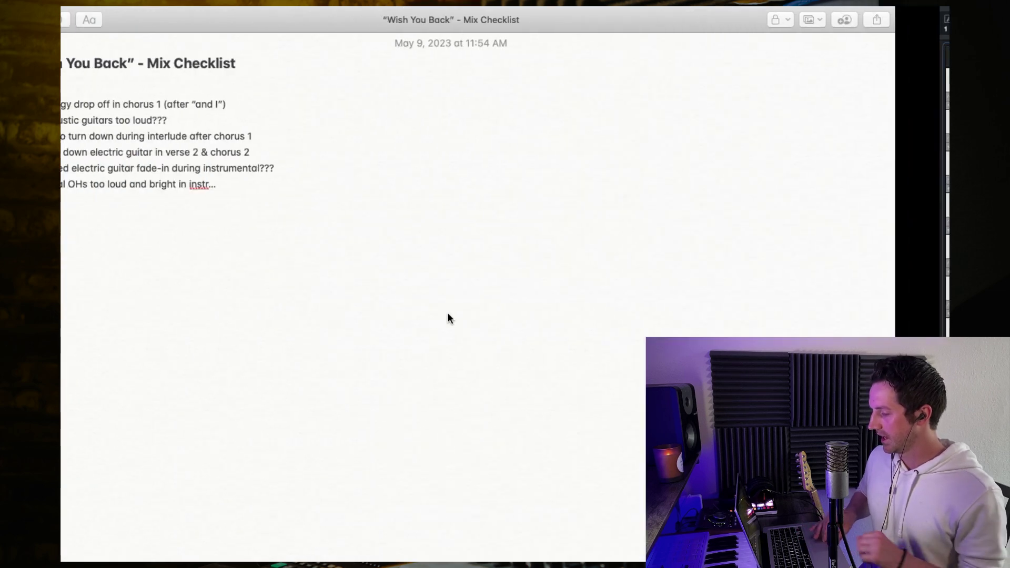
text(Panned OH track)
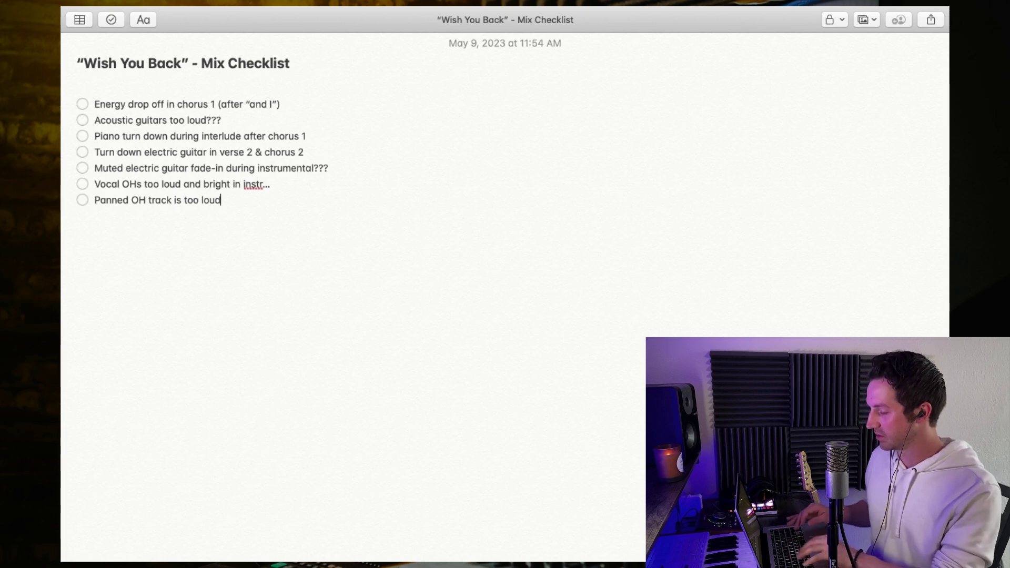
text(is too loud, slightly)
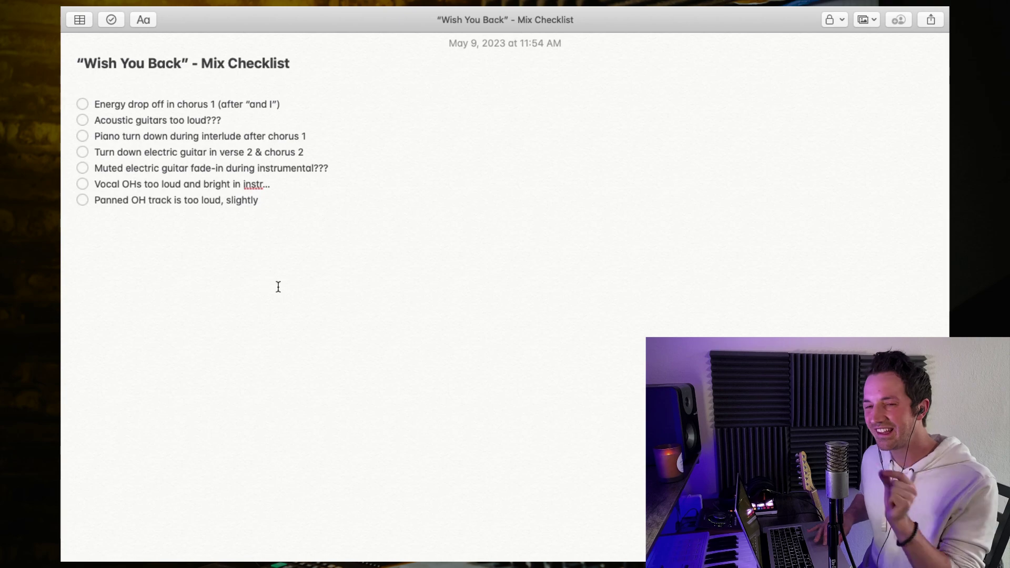
Step: Switch to Studio One, listen on through the final chorus, and stop playback around bar 99
key(ctrl+Right)
key(space)
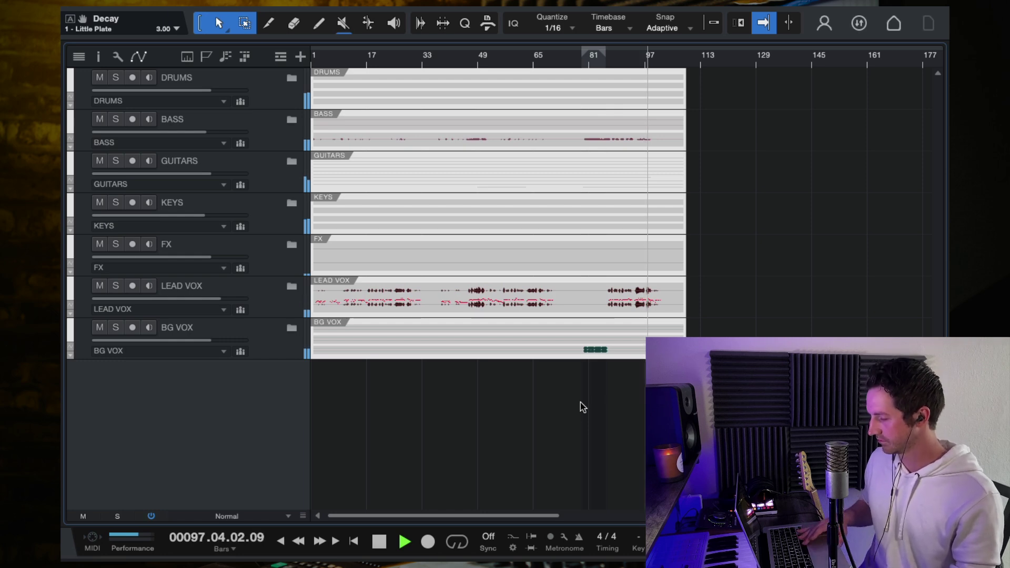
key(space)
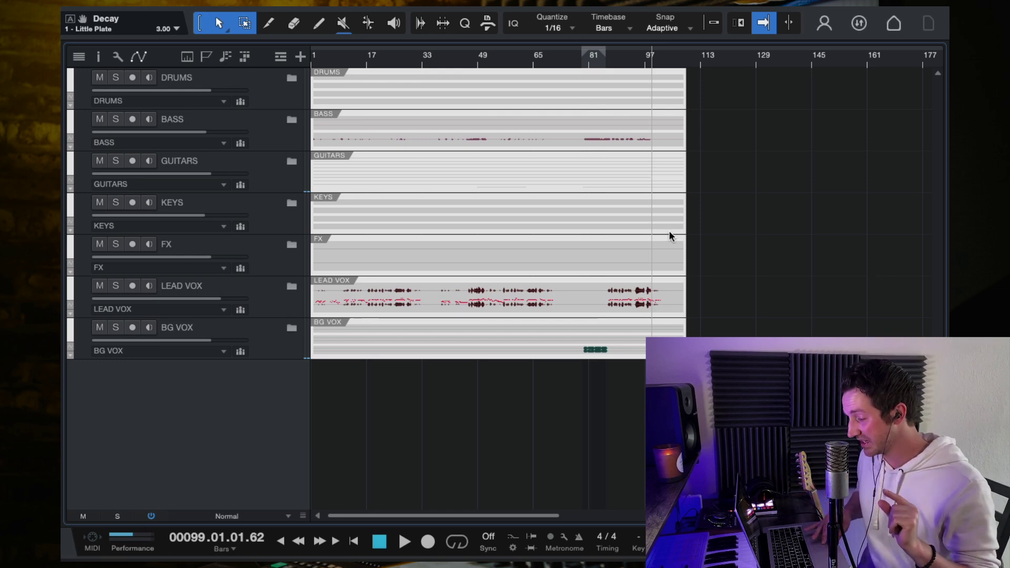
Step: Replay the final chorus from about bar 92 with the timeline zoomed in, pausing around bar 96 and stopping near bar 98
click(630, 56)
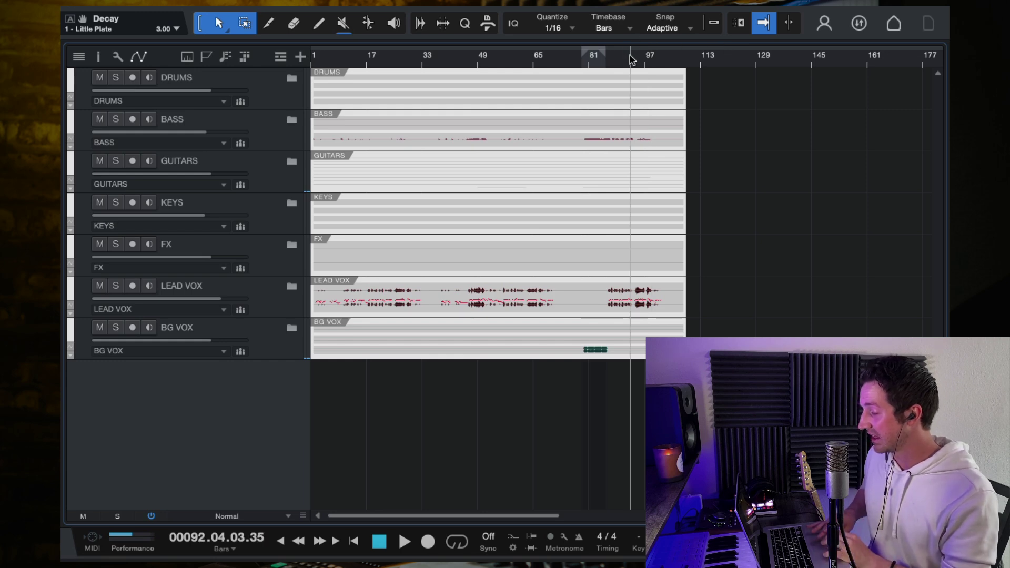
scroll(636, 211, up, 4)
scroll(636, 211, up, 3)
key(space)
scroll(652, 226, right, 2)
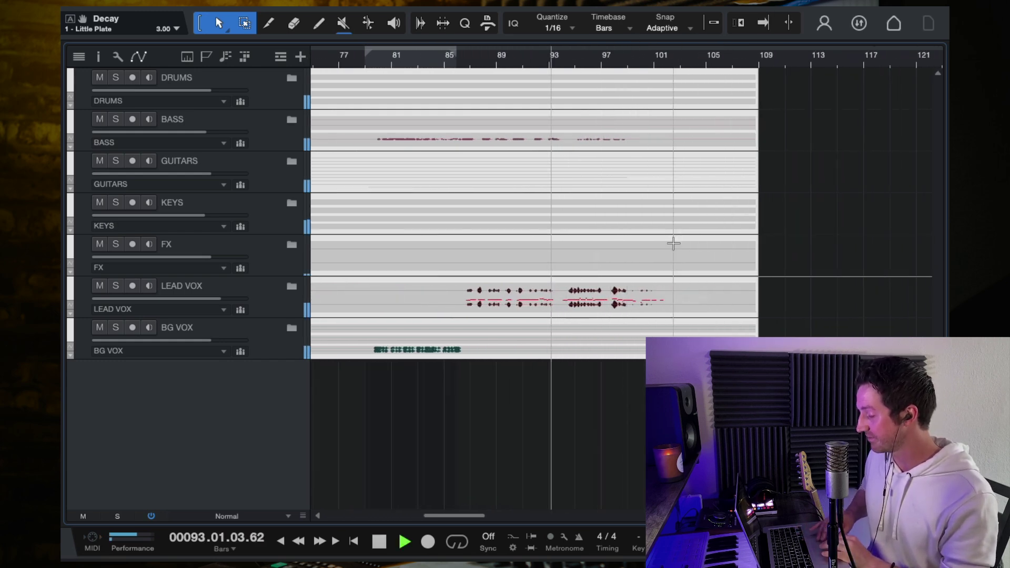
scroll(626, 249, up, 2)
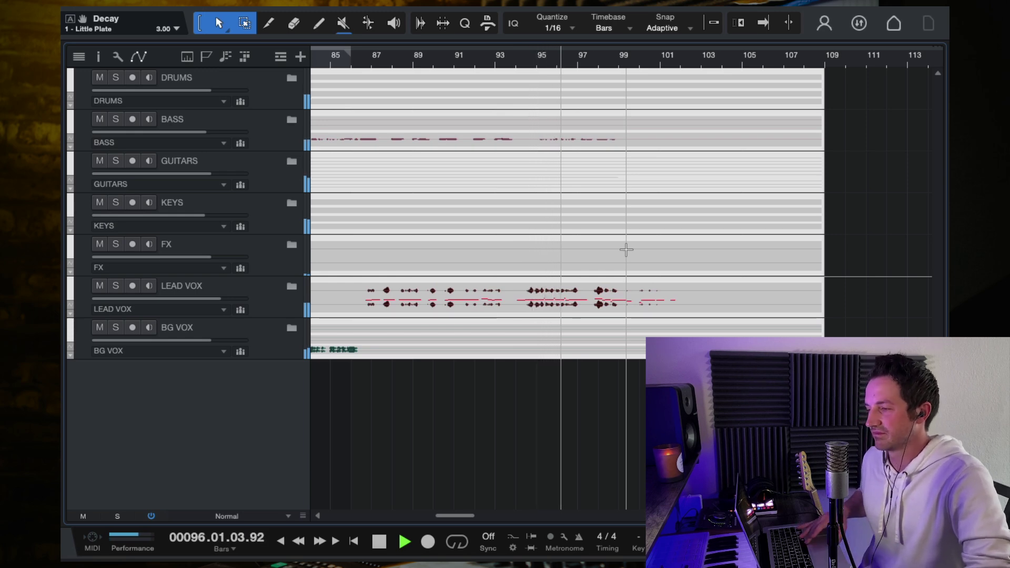
key(space)
key(f)
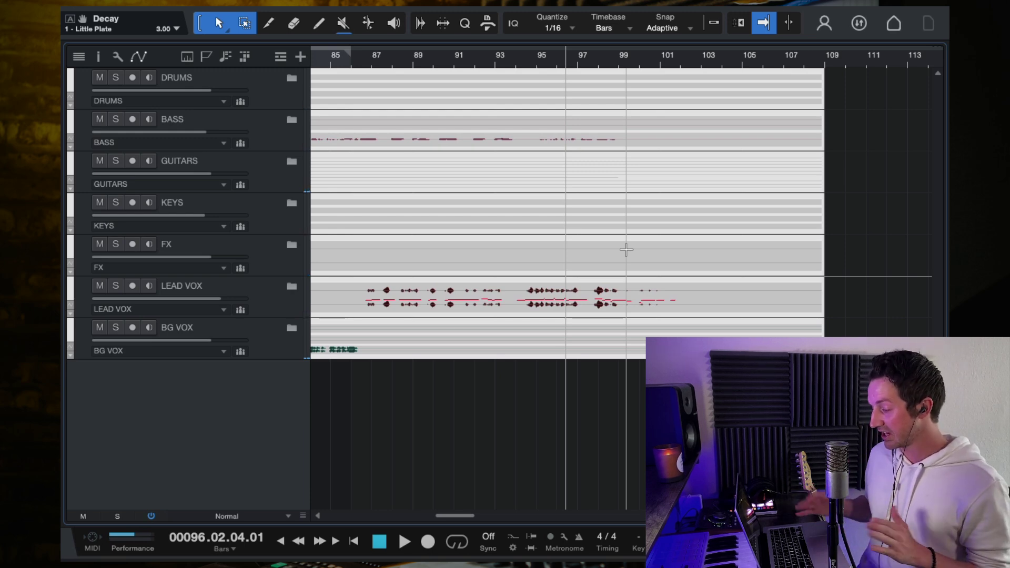
key(space)
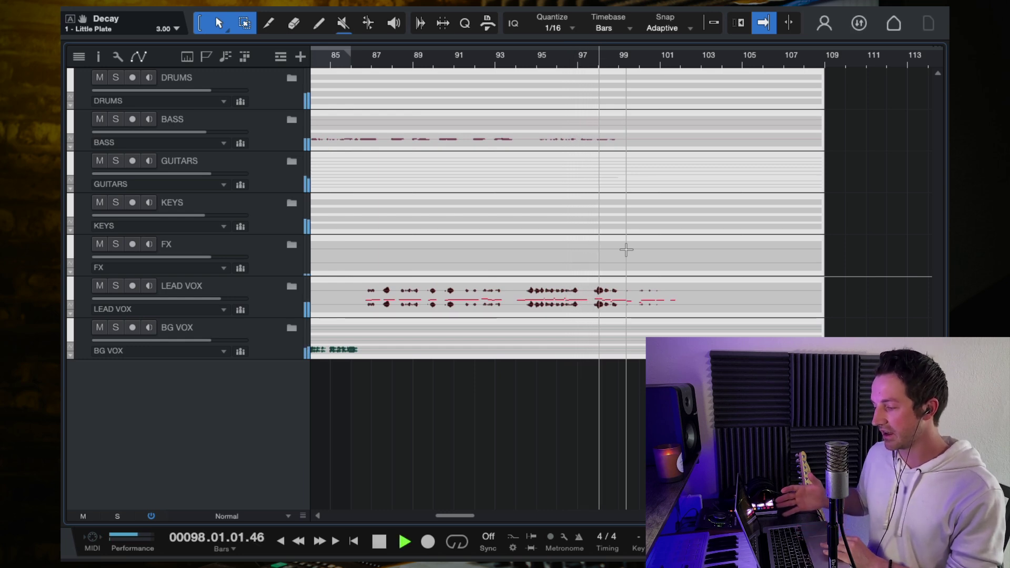
key(space)
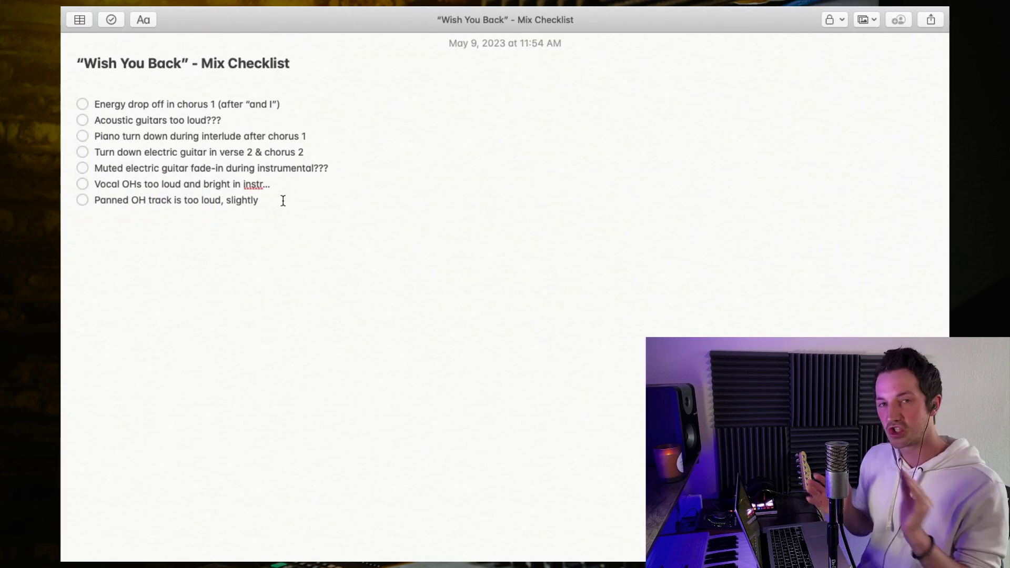
Step: Add "Adjust timing of electric guitar strums in final chorus" to the Notes checklist
key(Return)
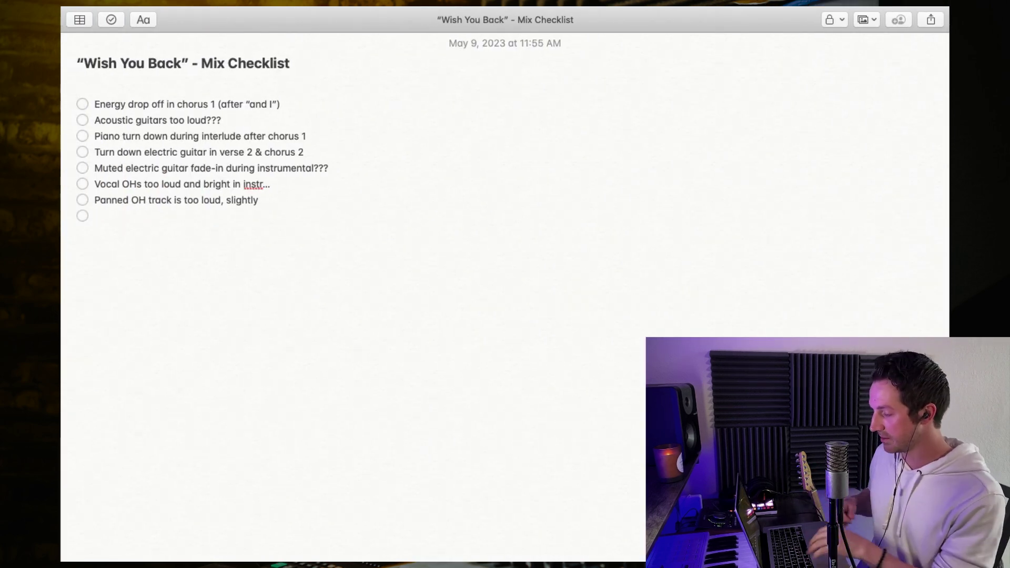
text(Adjust )
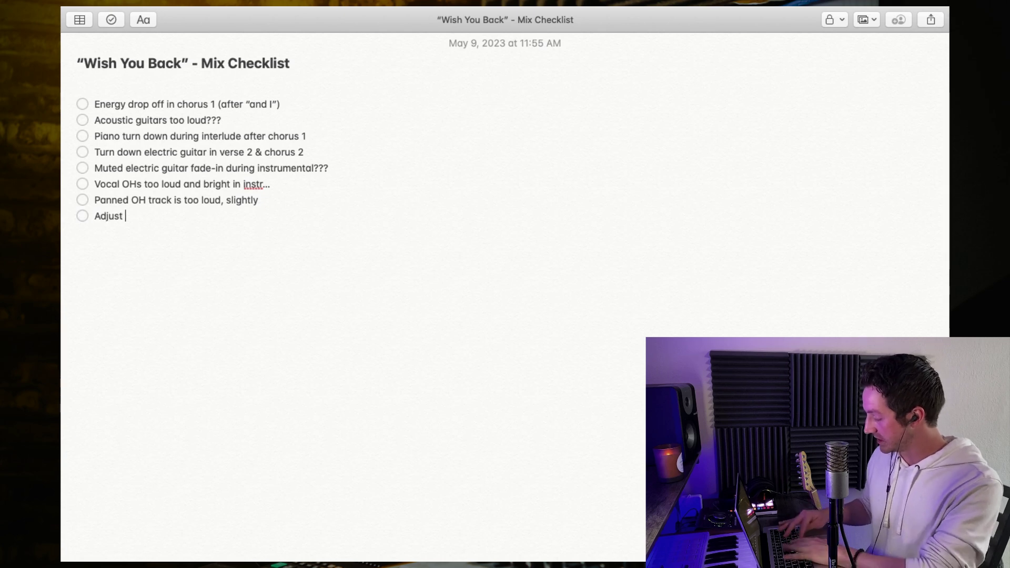
text(timing of electric g)
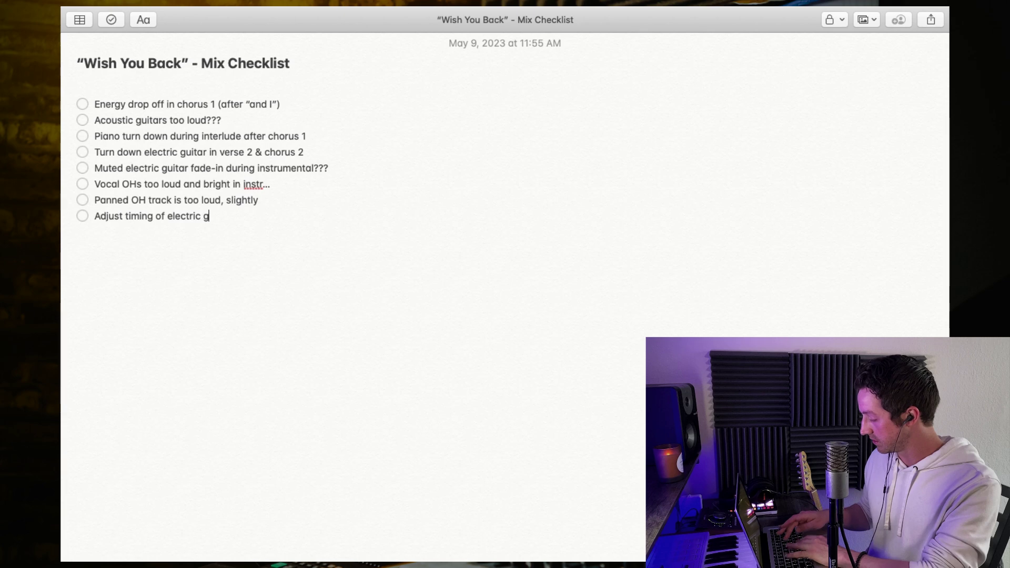
text(uitar strums)
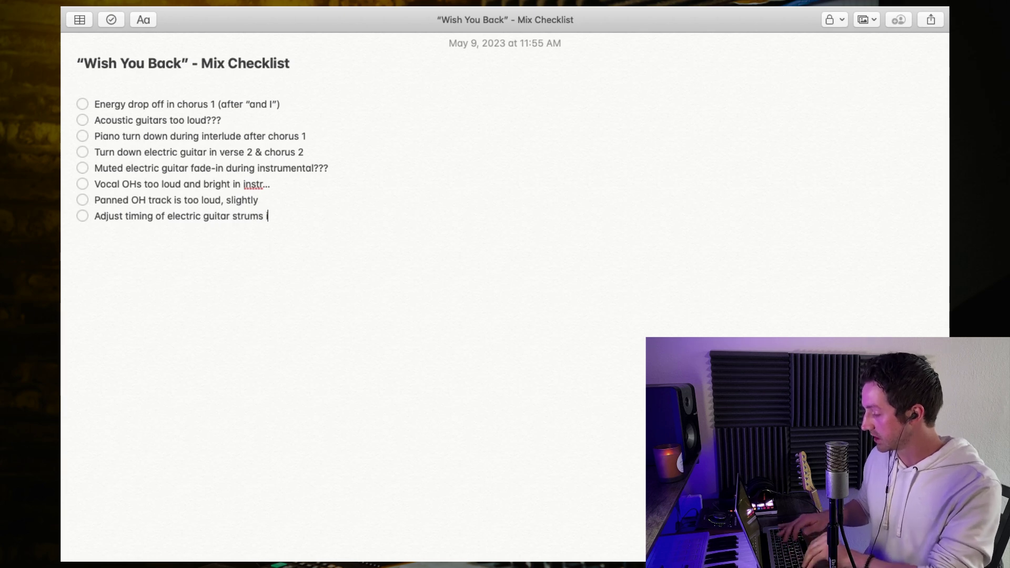
text( in final chorus)
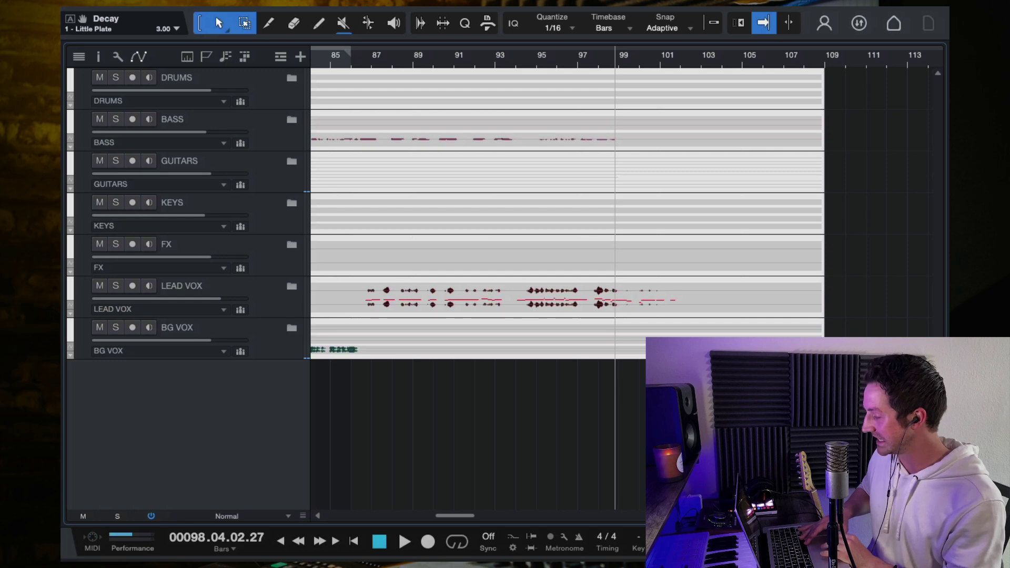
Step: Continue playback in Studio One from bar 98, stop around bar 101, and return to the Notes checklist
key(space)
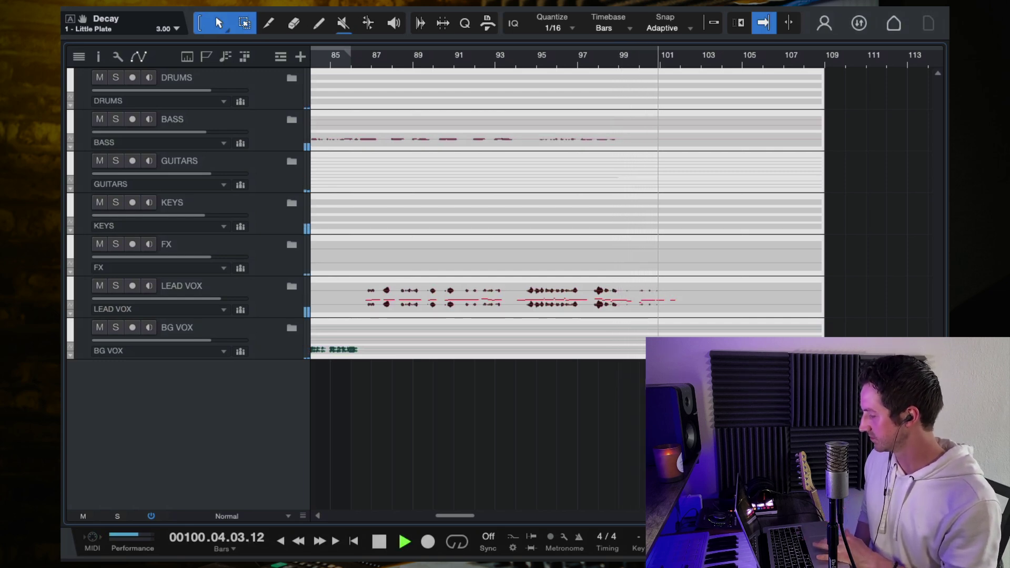
key(space)
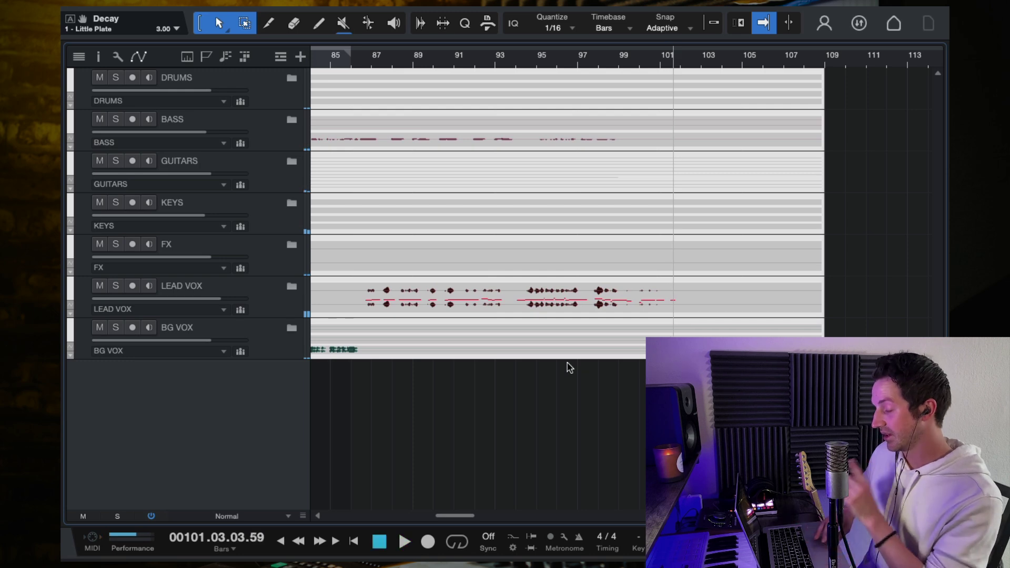
key(super+Tab)
Step: Add the checklist item "Turn down the word “I” in last line of song" below the guitar timing item
click(344, 214)
key(Return)
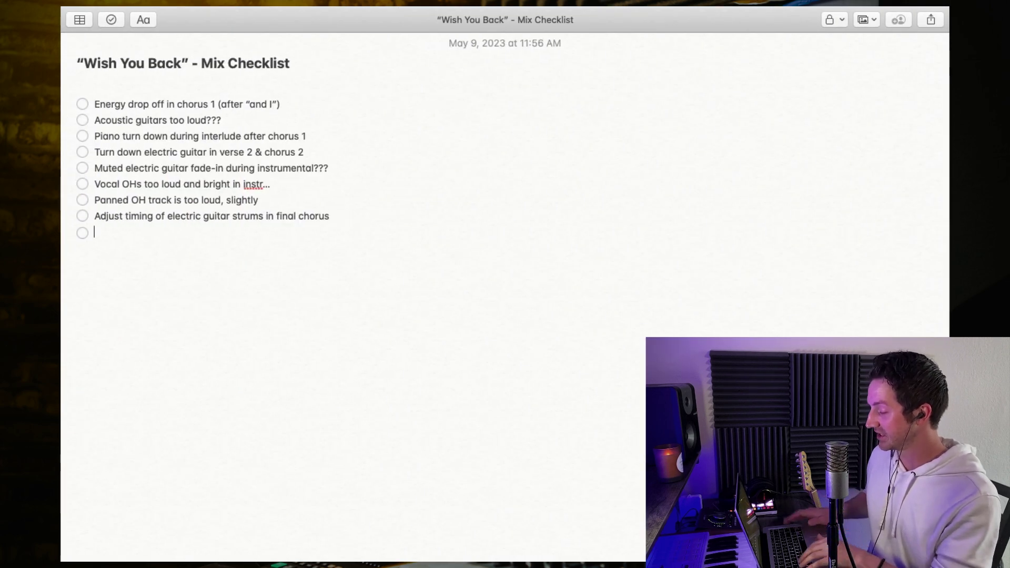
text(Vo)
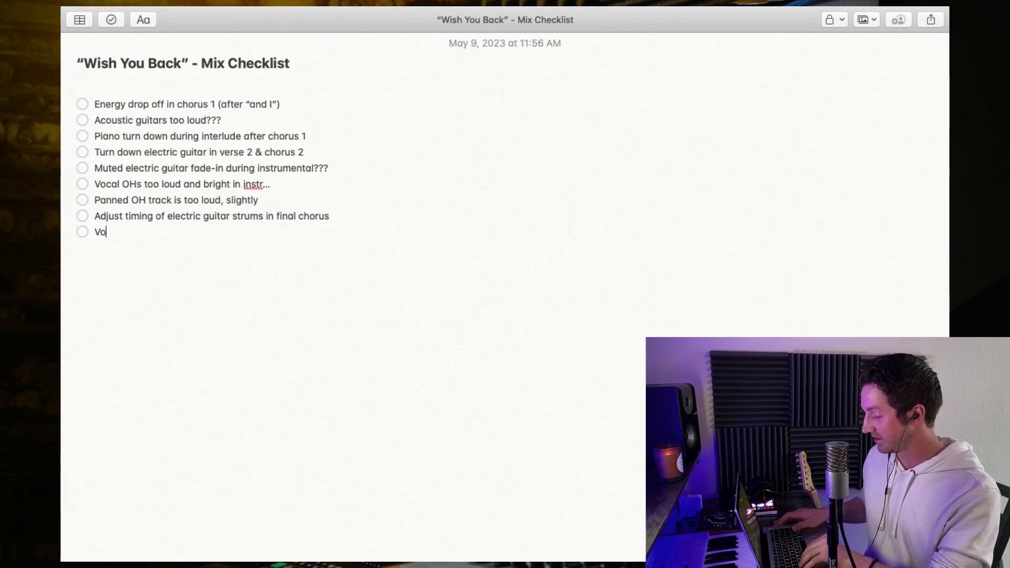
text(ilTurn down the word “I” in)
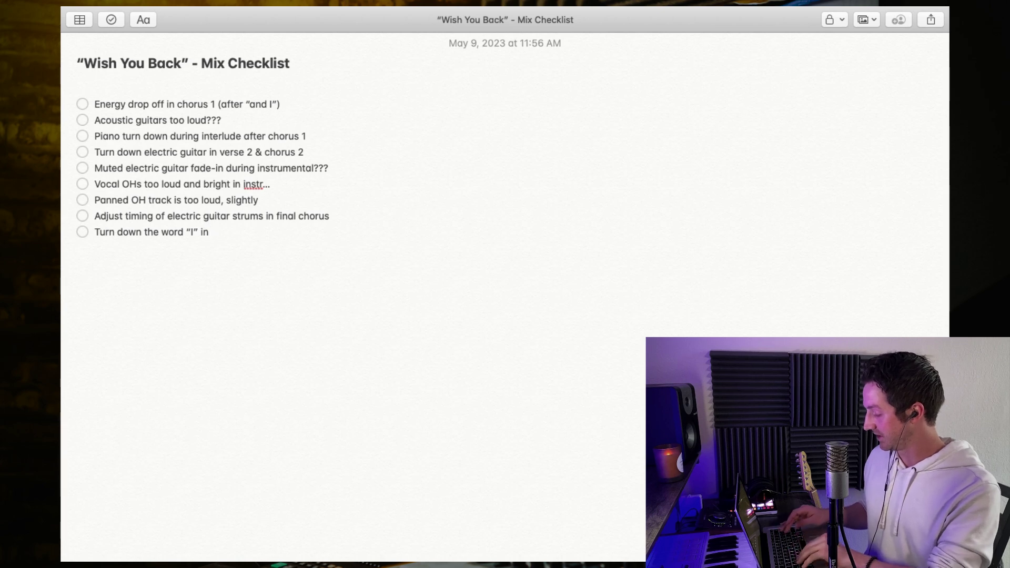
text(st line of song)
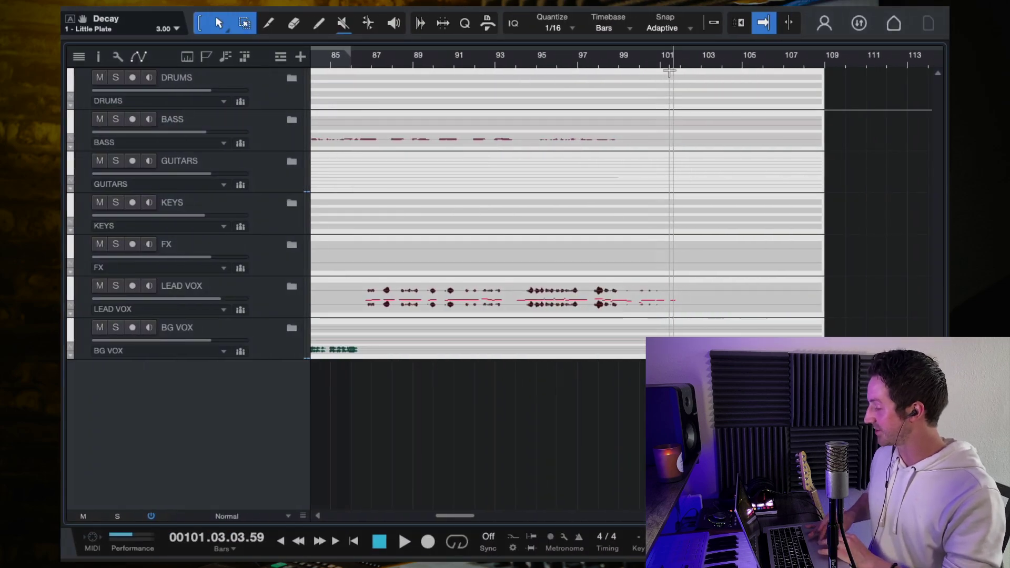
Step: Replay the last lead vocal line around bars 100 to 101 and stop playback
click(676, 62)
key(space)
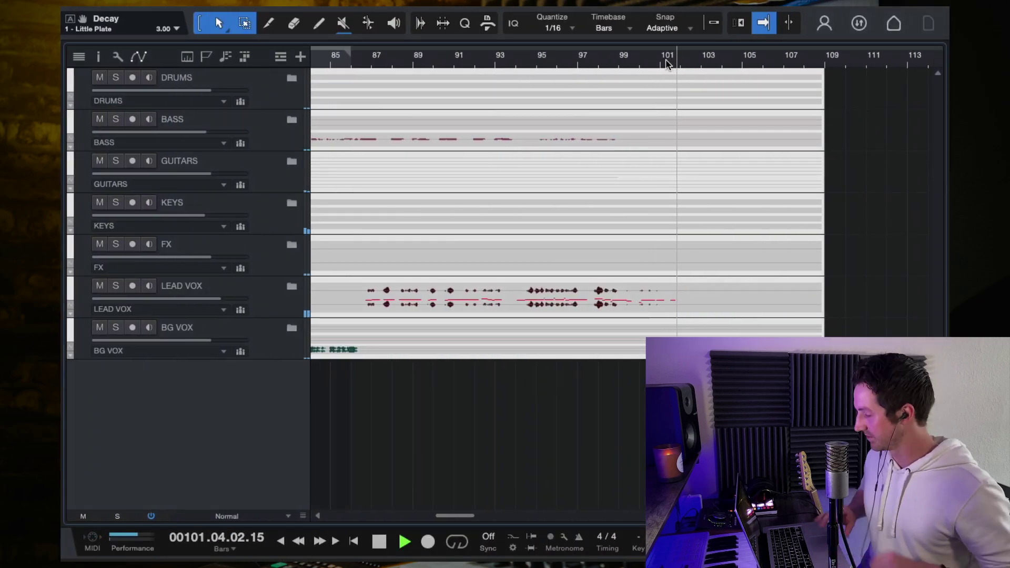
click(658, 63)
click(640, 63)
key(space)
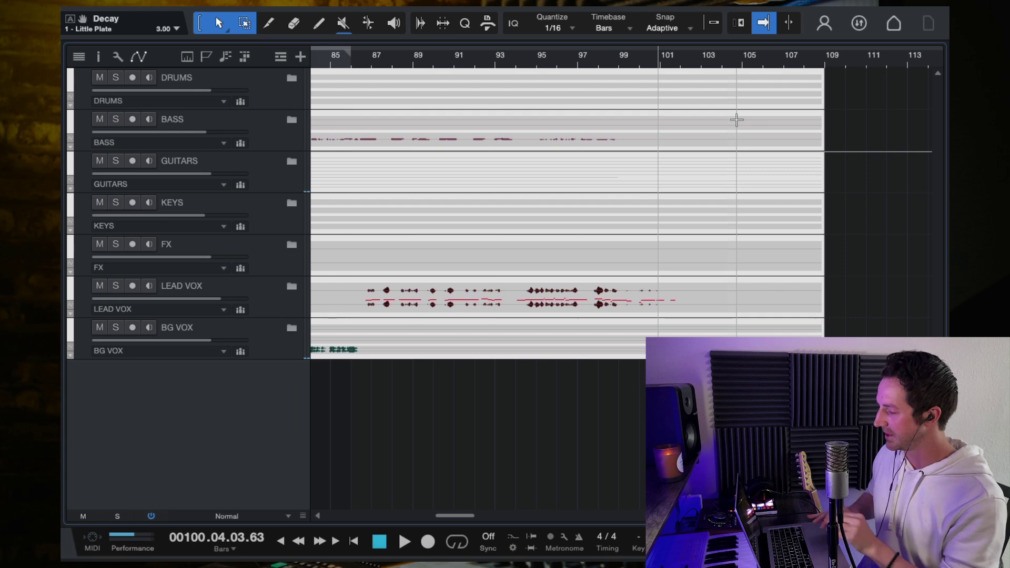
Step: Play the song's ending from about bar 101 with the whole song in view, stopping near bar 107
key(space)
scroll(685, 264, right, 3)
scroll(685, 264, down, 5)
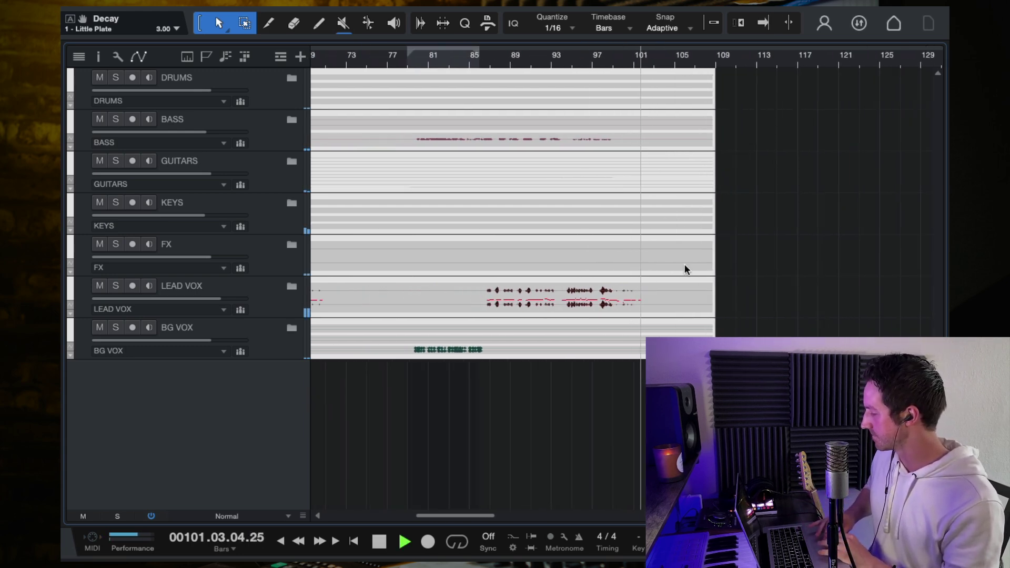
scroll(684, 269, down, 5)
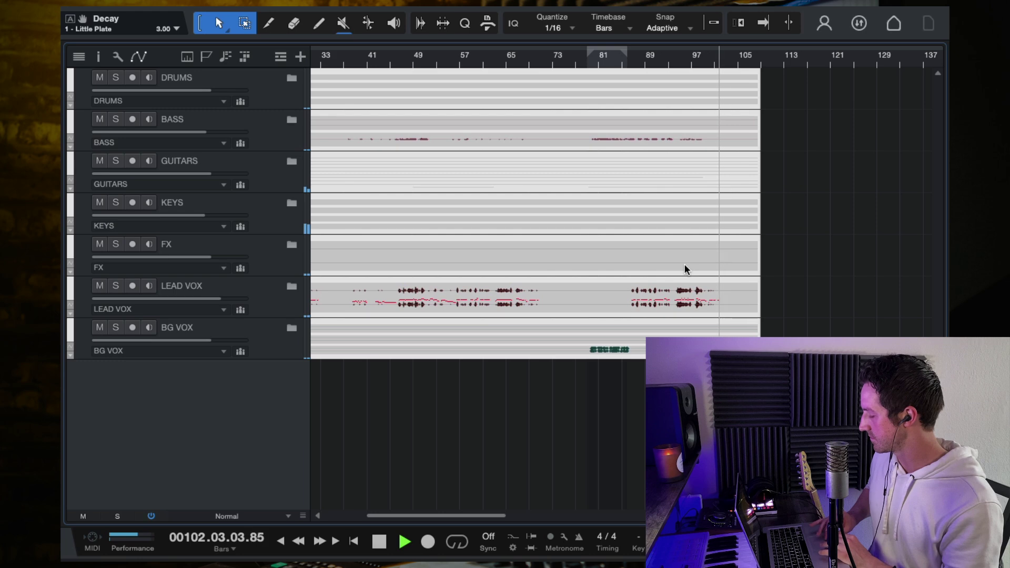
scroll(684, 268, down, 3)
scroll(617, 276, up, 3)
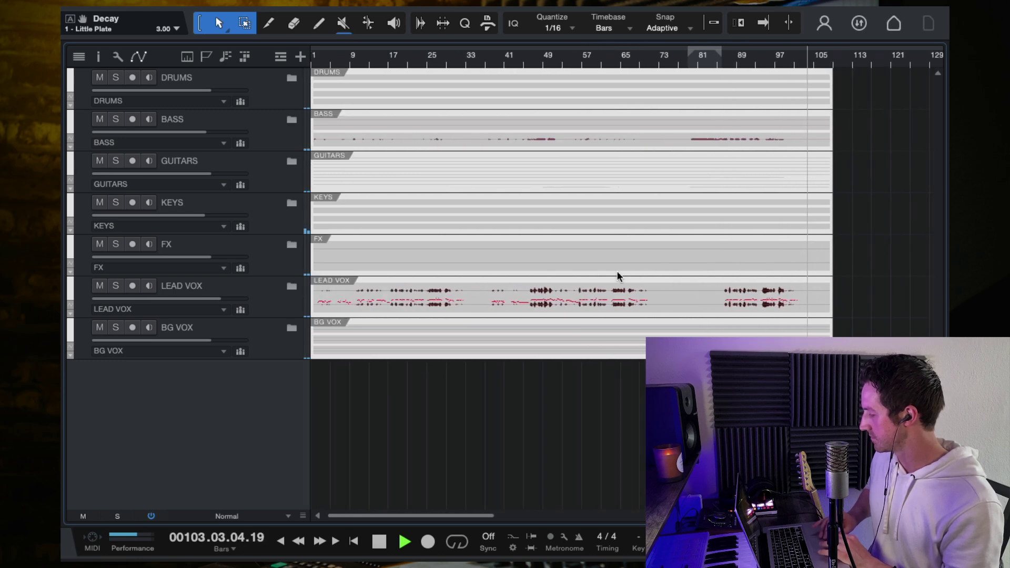
scroll(617, 275, down, 1)
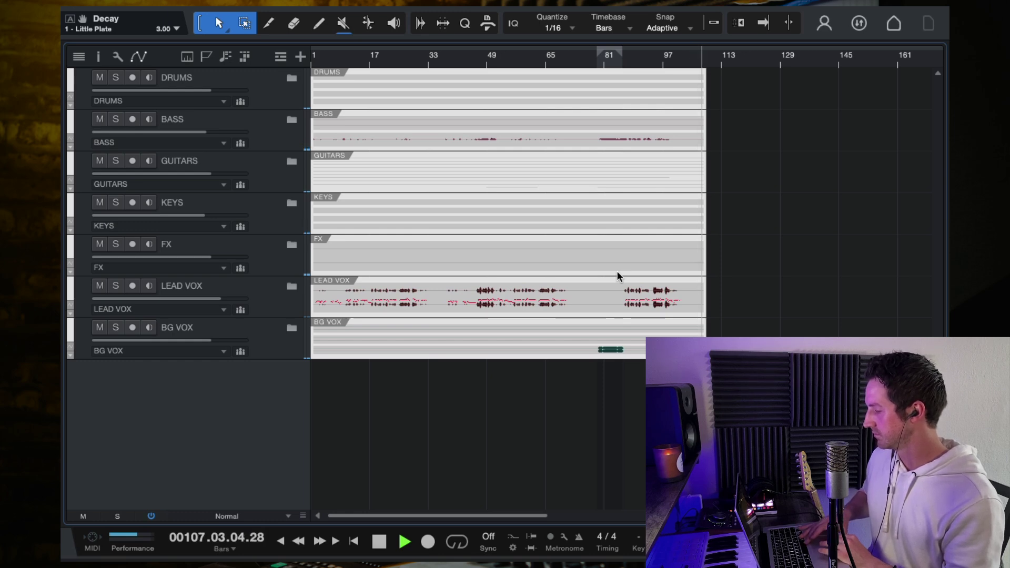
key(space)
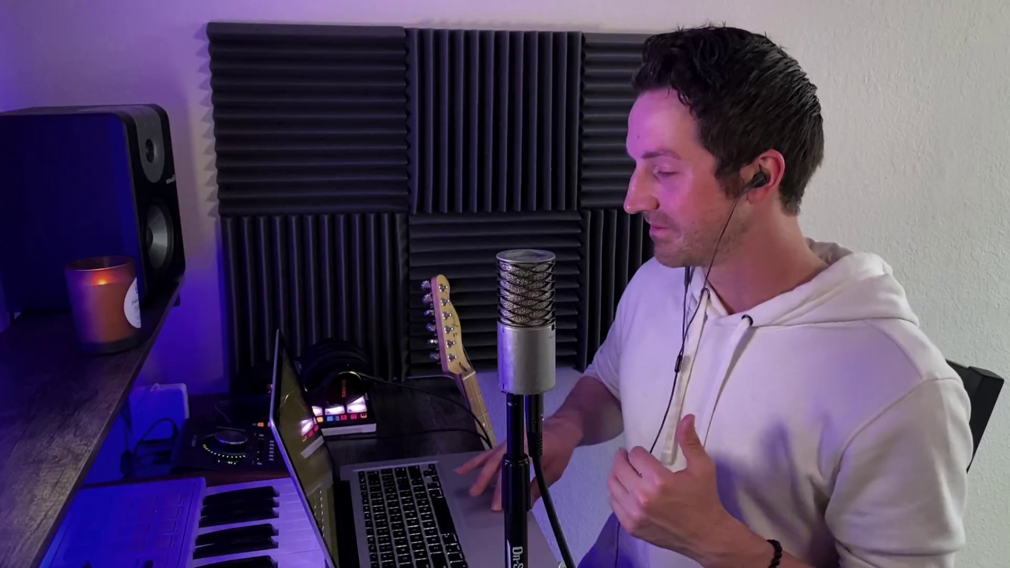
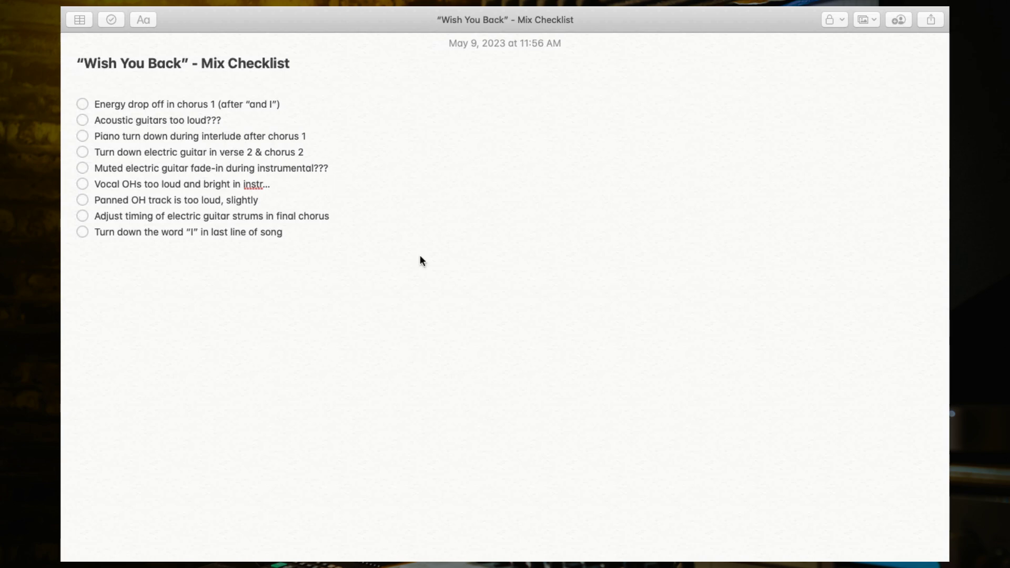
Step: Review the Notes checklist and briefly check inside the KEYS and FX folders in Studio One
click(226, 120)
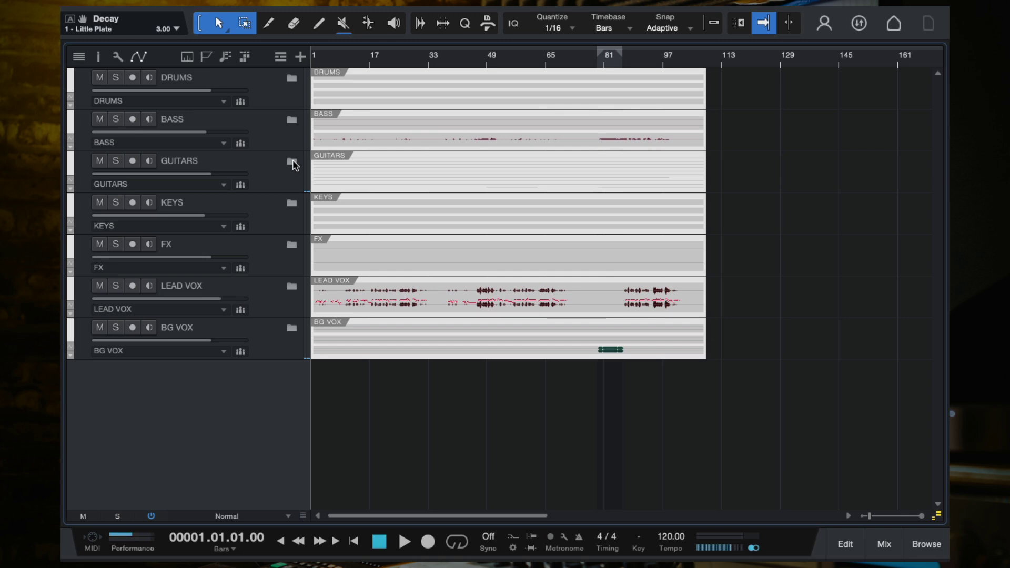
click(291, 204)
click(292, 204)
click(292, 246)
click(292, 246)
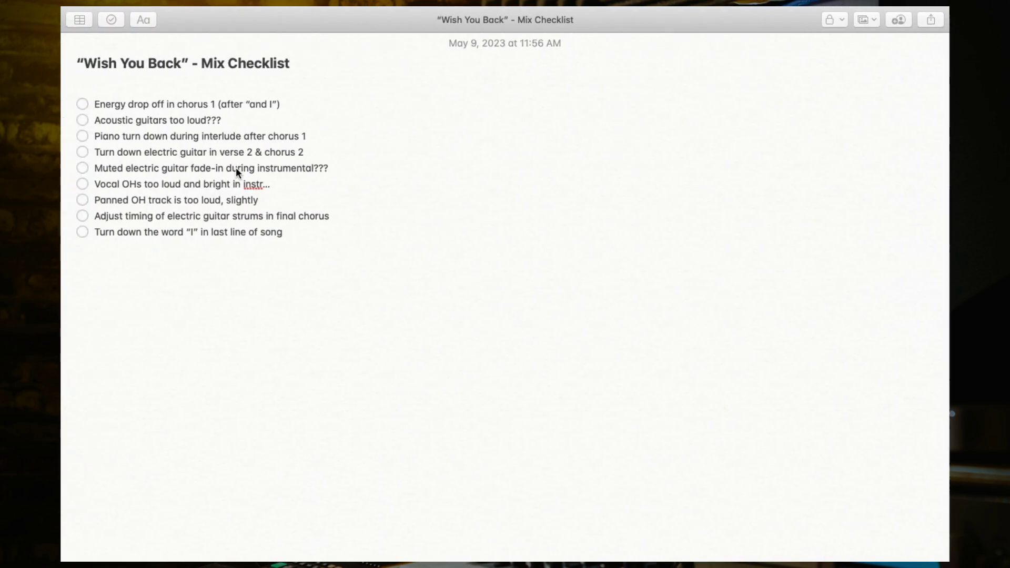
click(236, 169)
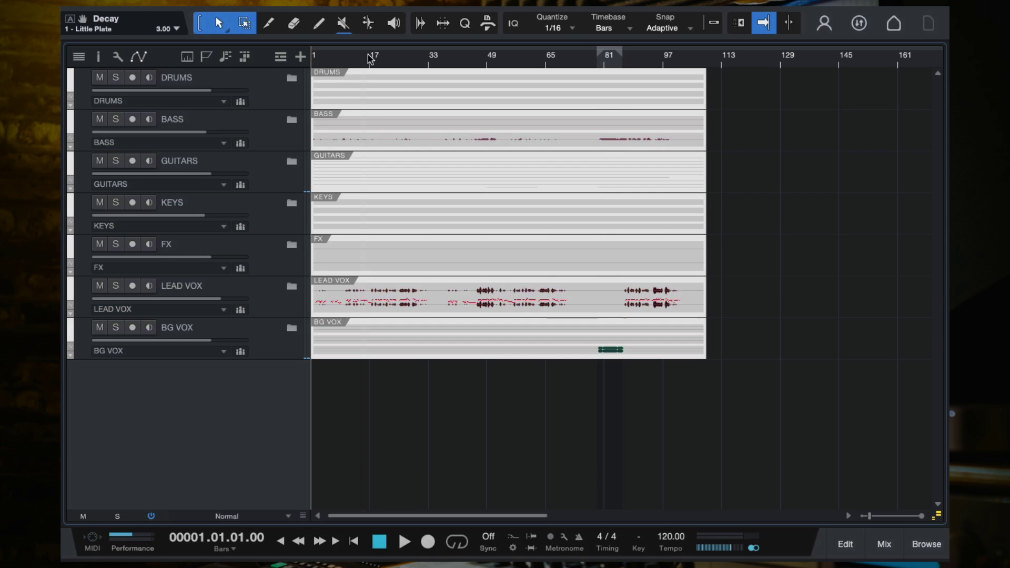
Step: Play the song in Studio One from about bar 17 and stop near bar 21
click(368, 55)
key(space)
scroll(374, 173, up, 3)
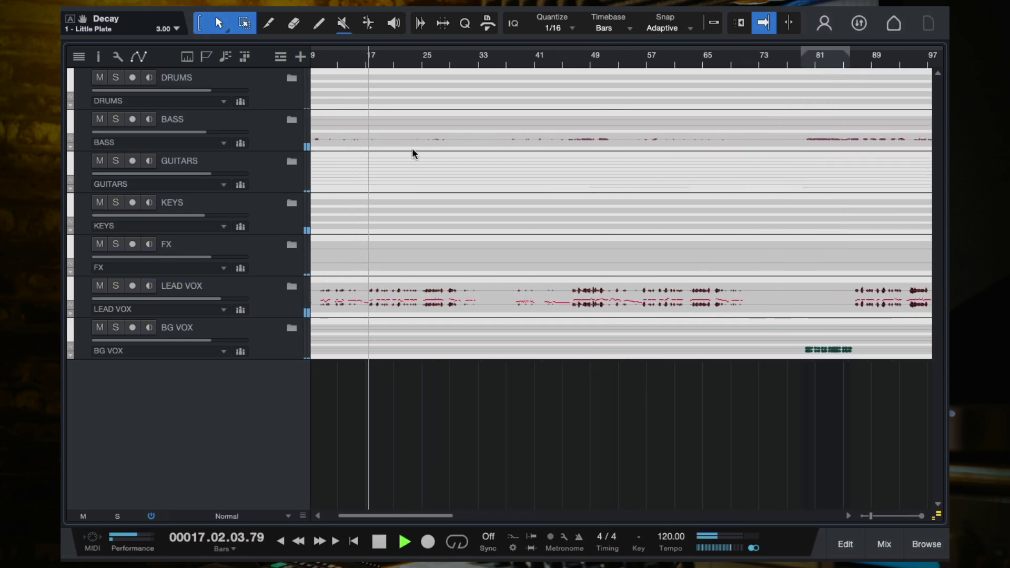
scroll(413, 150, up, 2)
scroll(413, 150, left, 5)
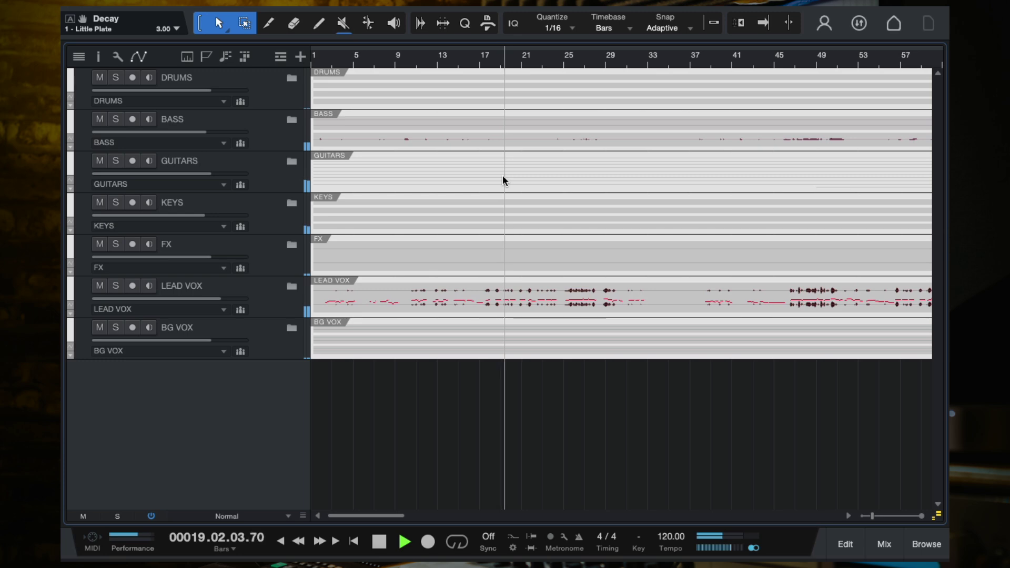
scroll(502, 179, up, 2)
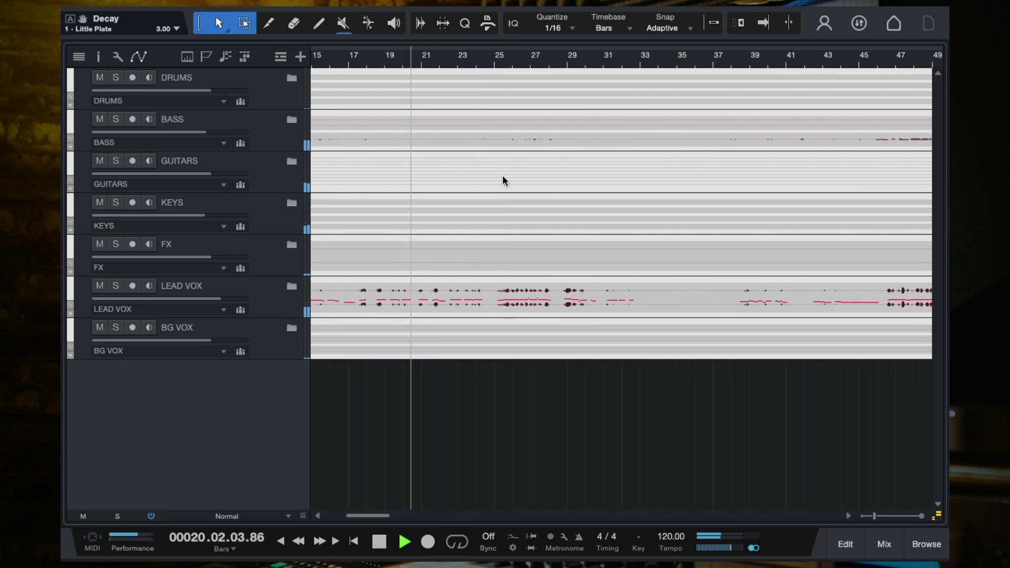
scroll(440, 294, up, 2)
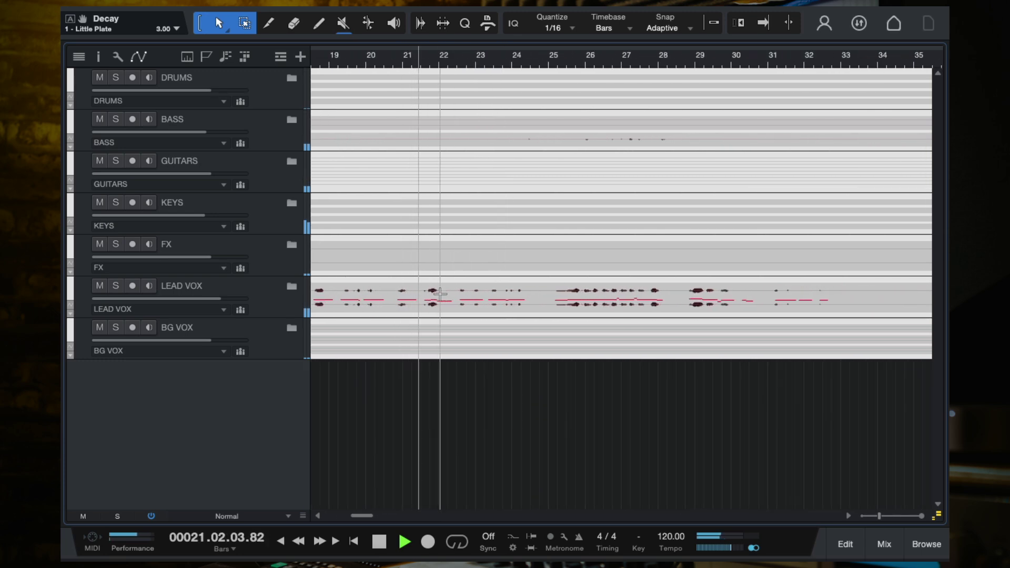
key(space)
scroll(440, 294, down, 1)
Step: Expand the KEYS folder, examine its keyboard and synth tracks along the timeline, and collapse it
click(292, 204)
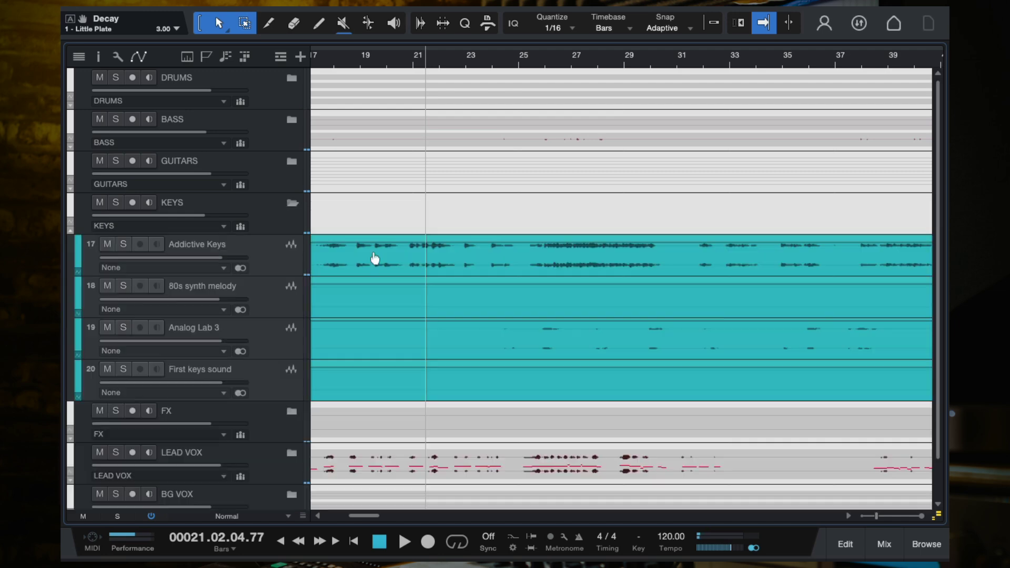
scroll(425, 247, down, 2)
scroll(425, 247, down, 3)
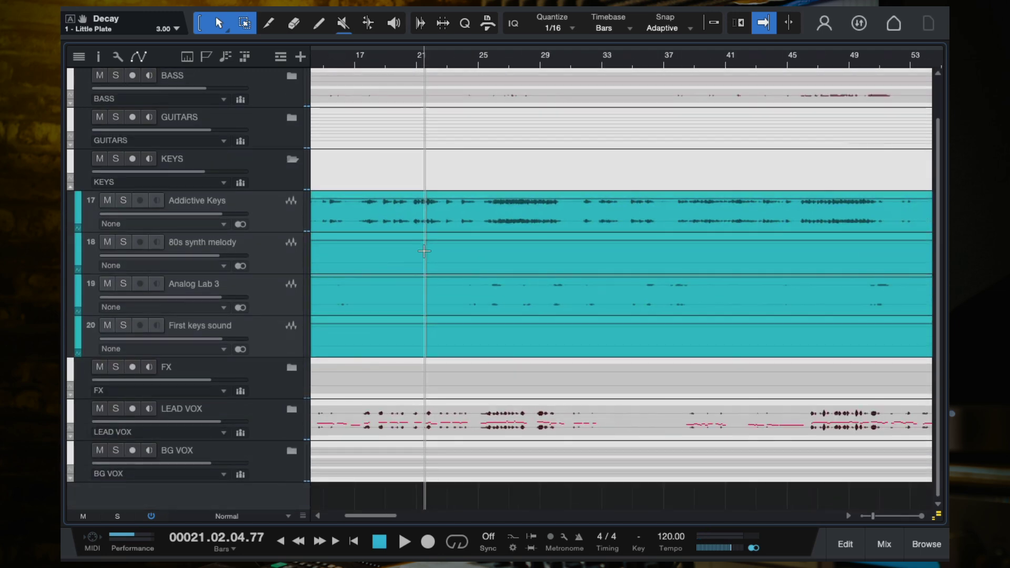
scroll(468, 304, down, 2)
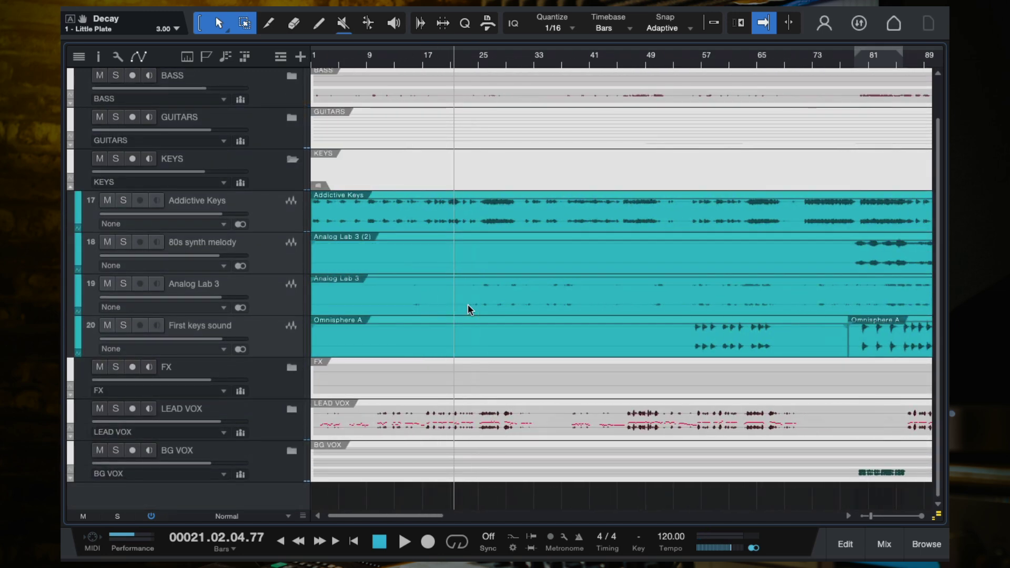
click(292, 161)
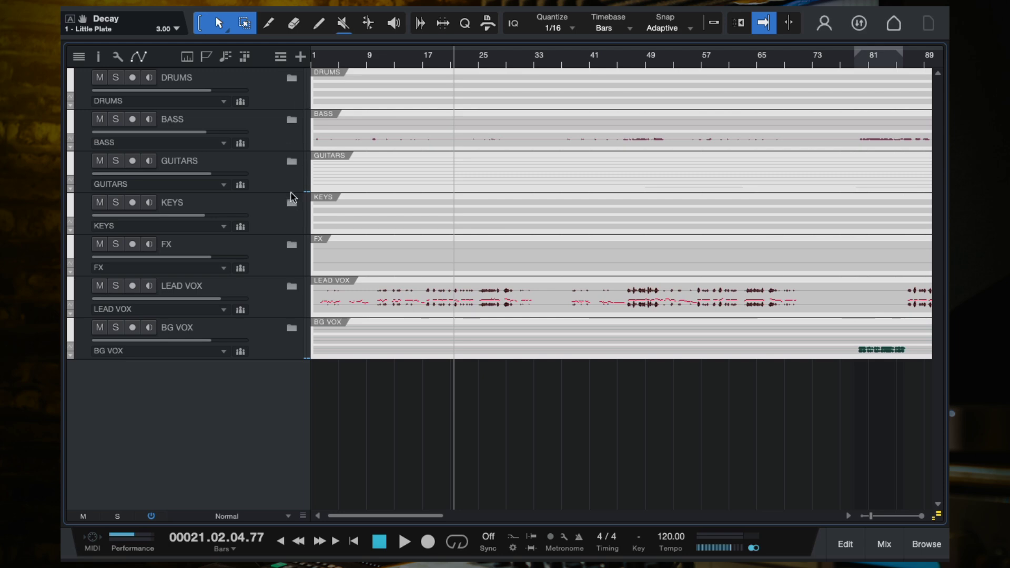
Step: Expand the GUITARS folder and locate the elec chords track among the electric guitars
click(290, 163)
scroll(482, 250, down, 1)
scroll(482, 250, down, 10)
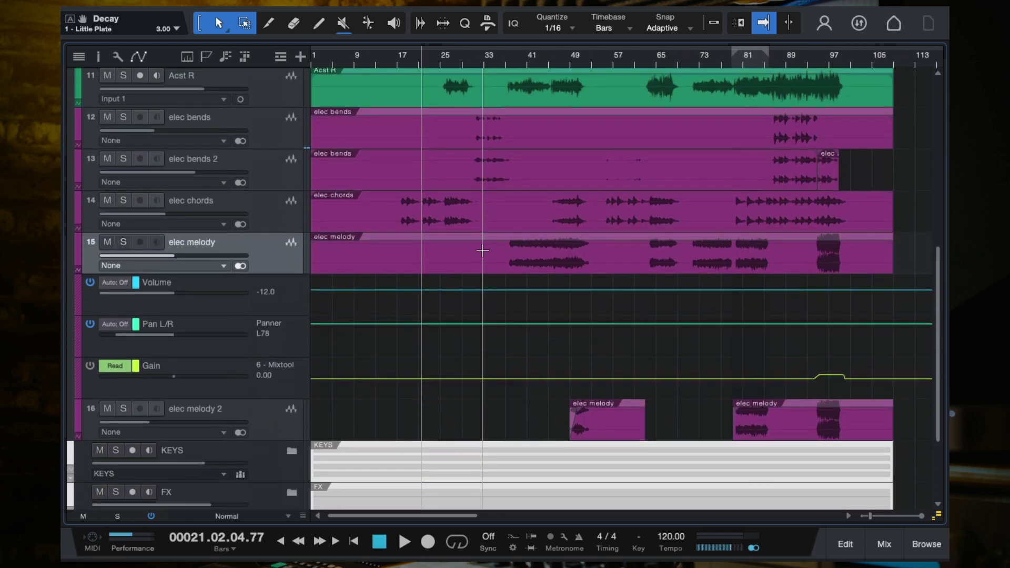
scroll(483, 250, up, 10)
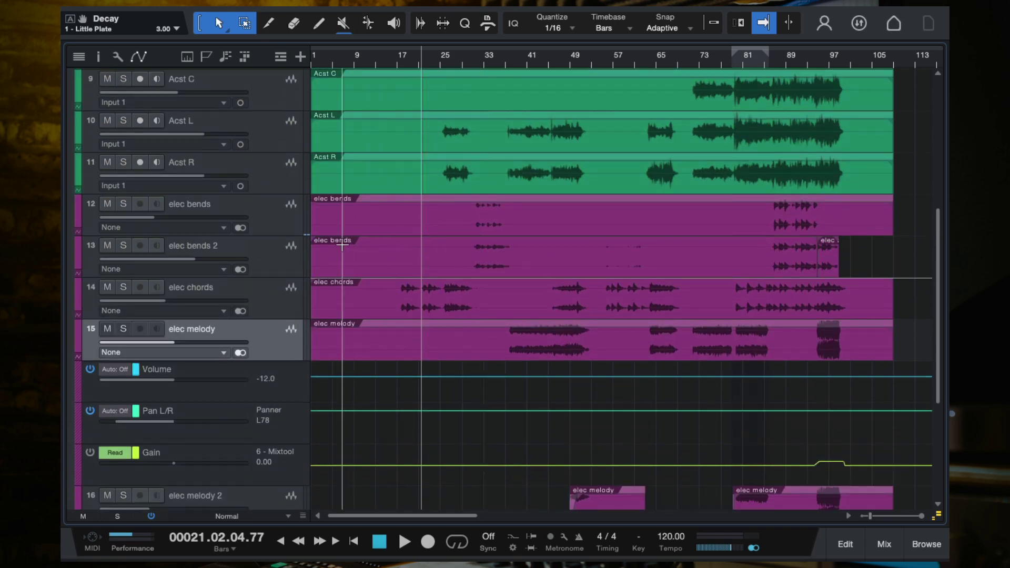
Step: Solo the elec chords track, compare its playing around bar 22 with that from about bar 56, and unsolo it
key(space)
click(123, 287)
scroll(481, 296, down, 2)
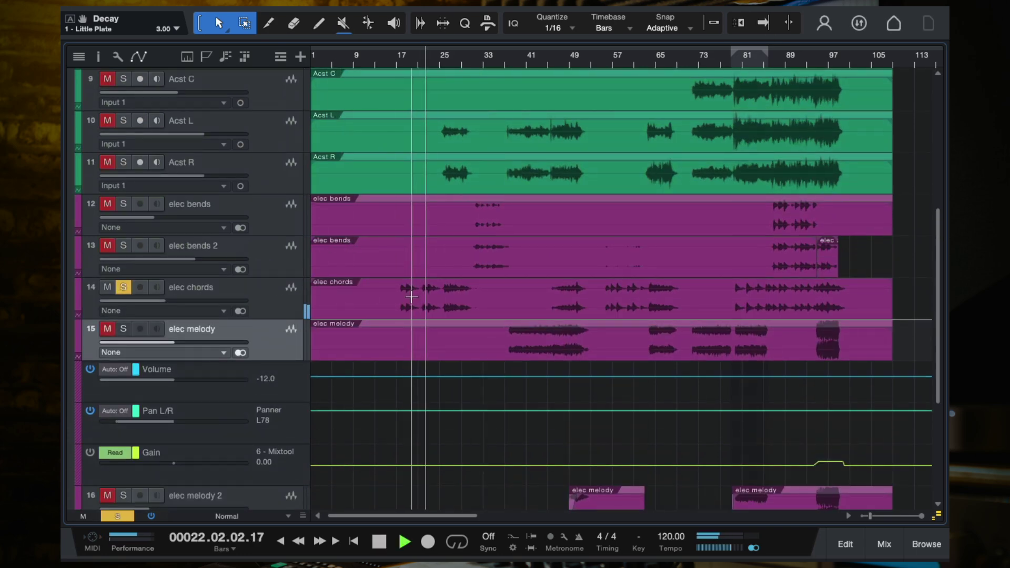
scroll(481, 297, up, 2)
key(f)
key(space)
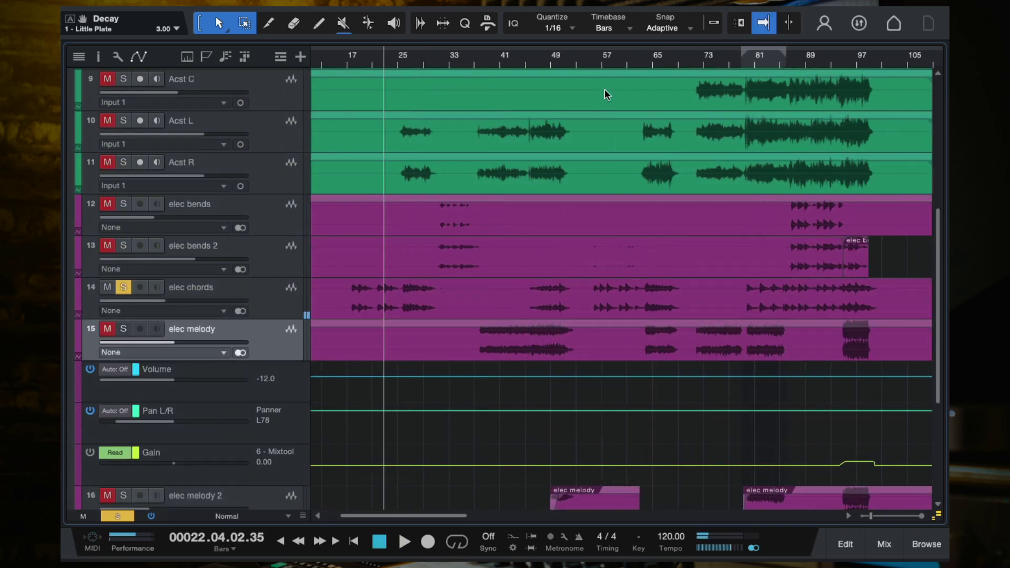
click(593, 61)
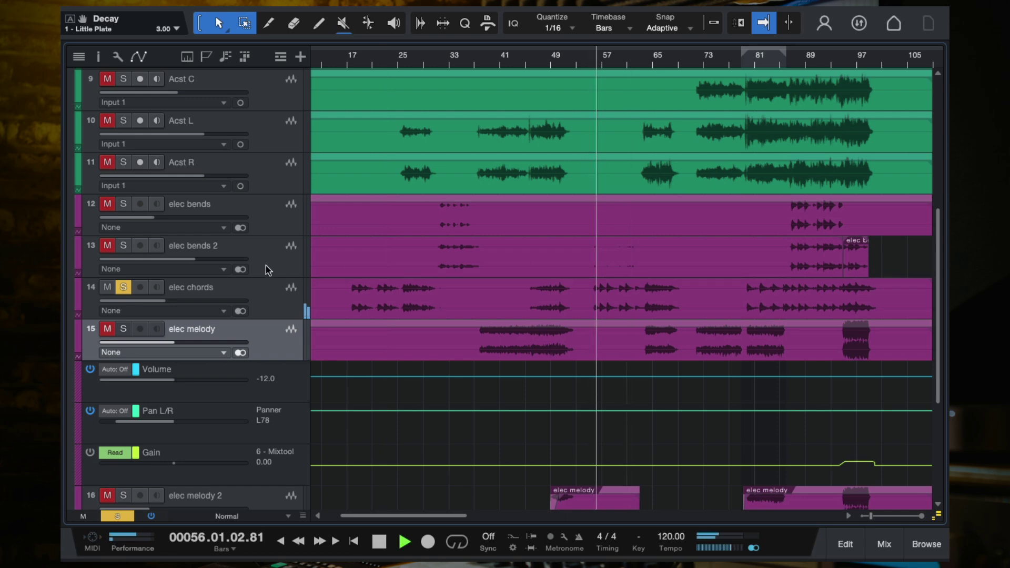
click(124, 288)
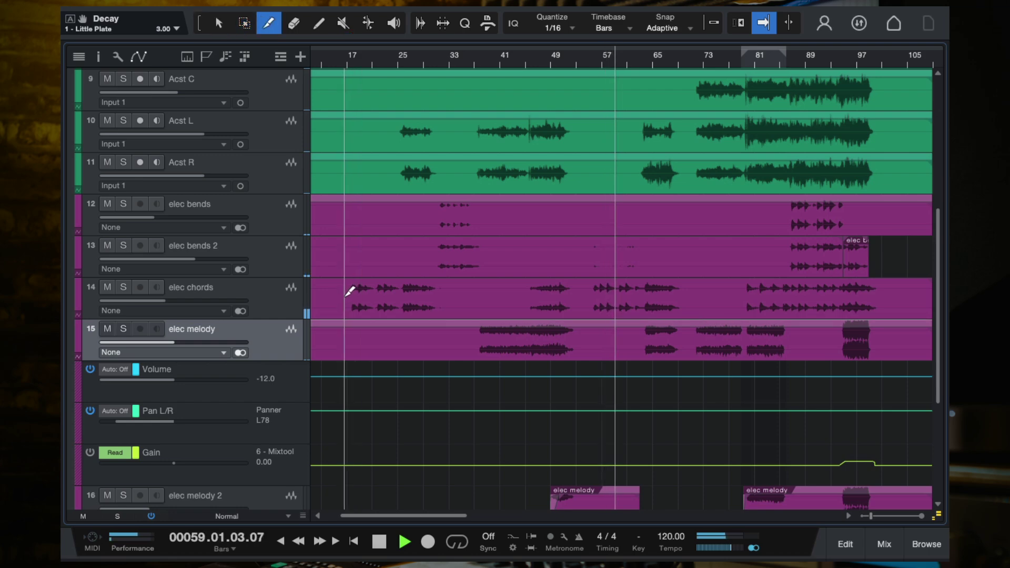
Step: Cut out the elec chords section from just before bar 17 to about bar 33 and stop playback
click(351, 300)
drag(352, 300, 451, 304)
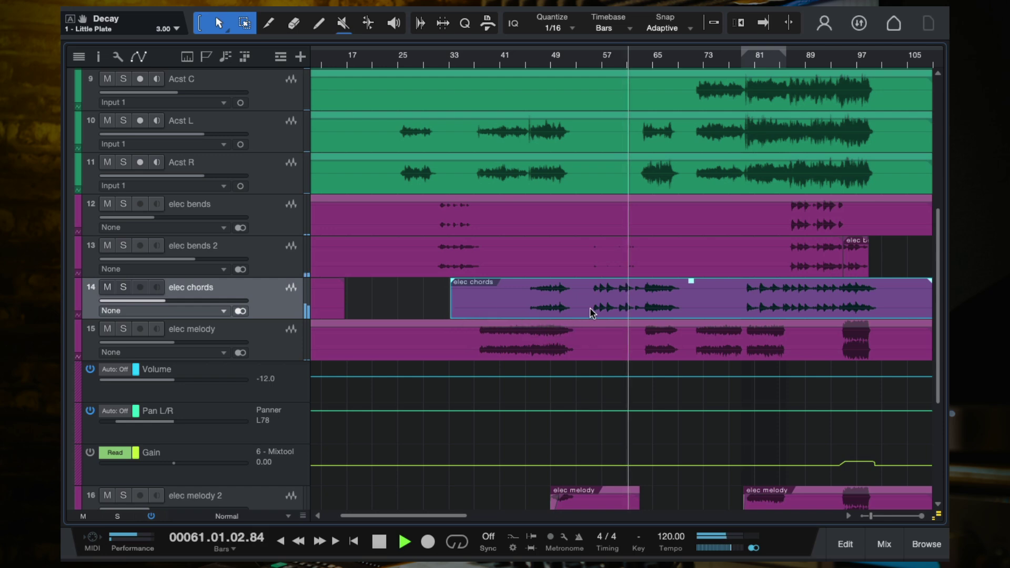
key(space)
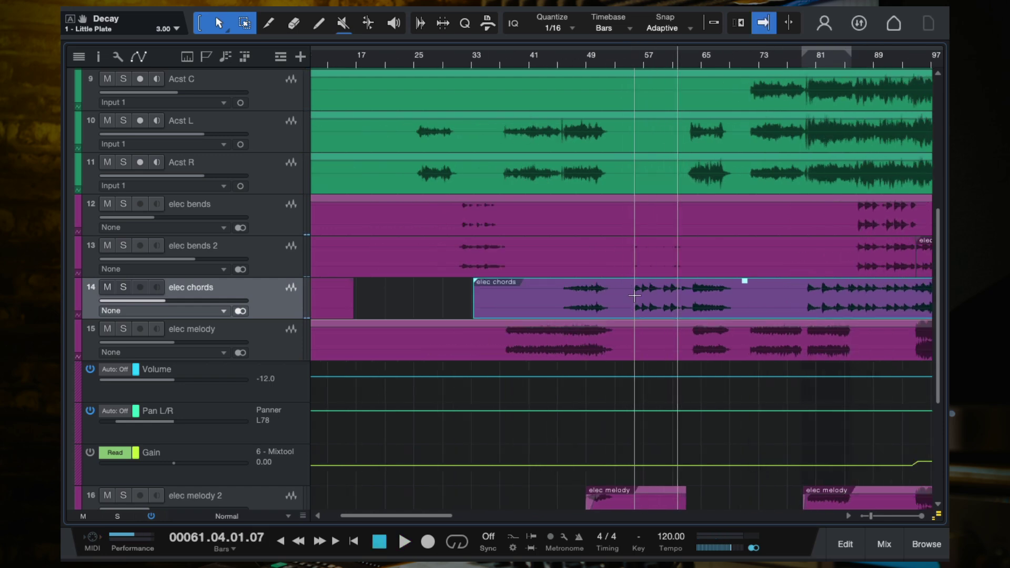
Step: Turn on snapping and copy the elec chords section from bars 55 to 73 so that the copy starts at bar 17
key(n)
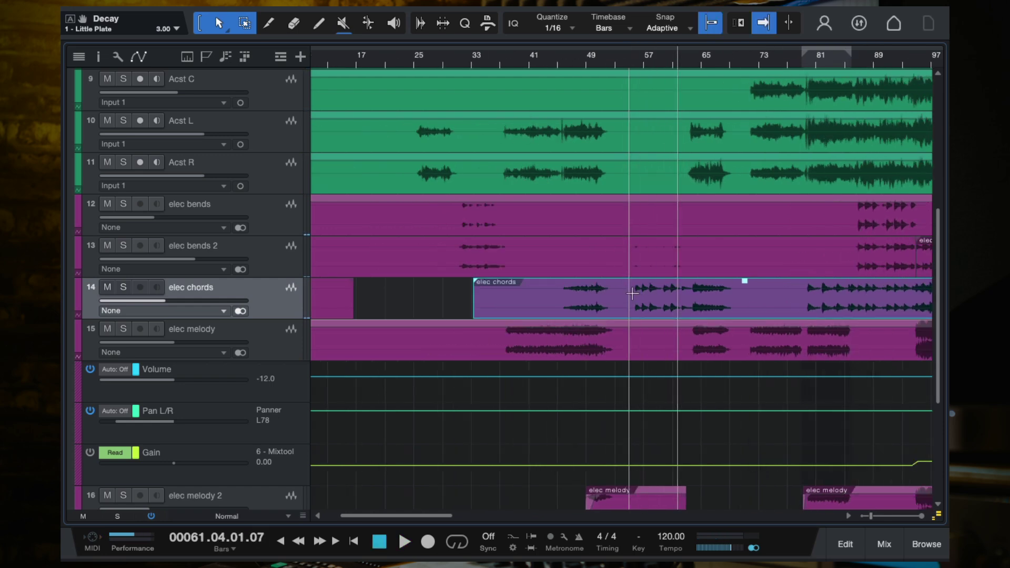
drag(632, 292, 757, 303)
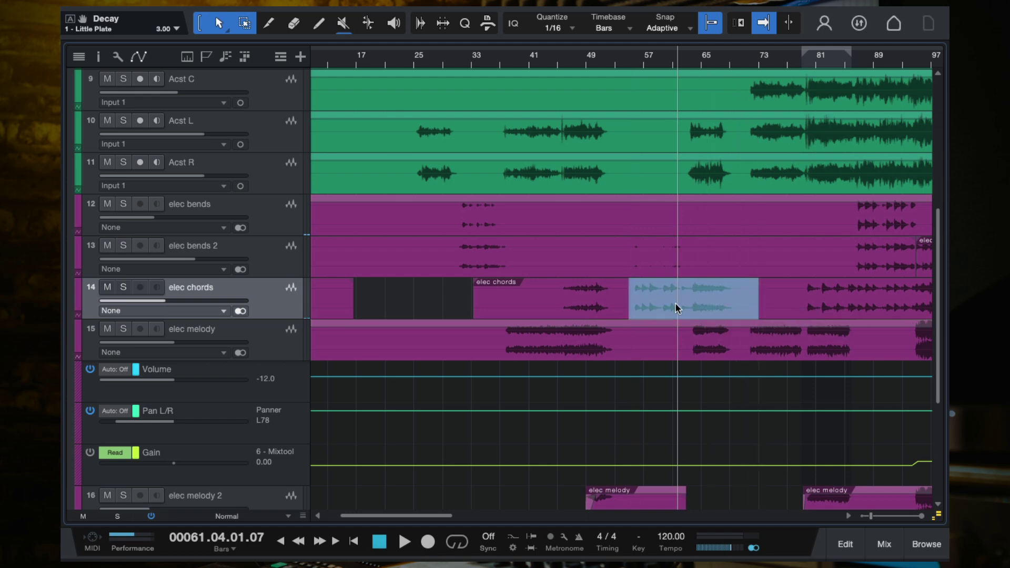
drag(674, 302, 405, 304)
Step: Play from bar 16 and examine the copied elec chords section close up
click(351, 58)
key(space)
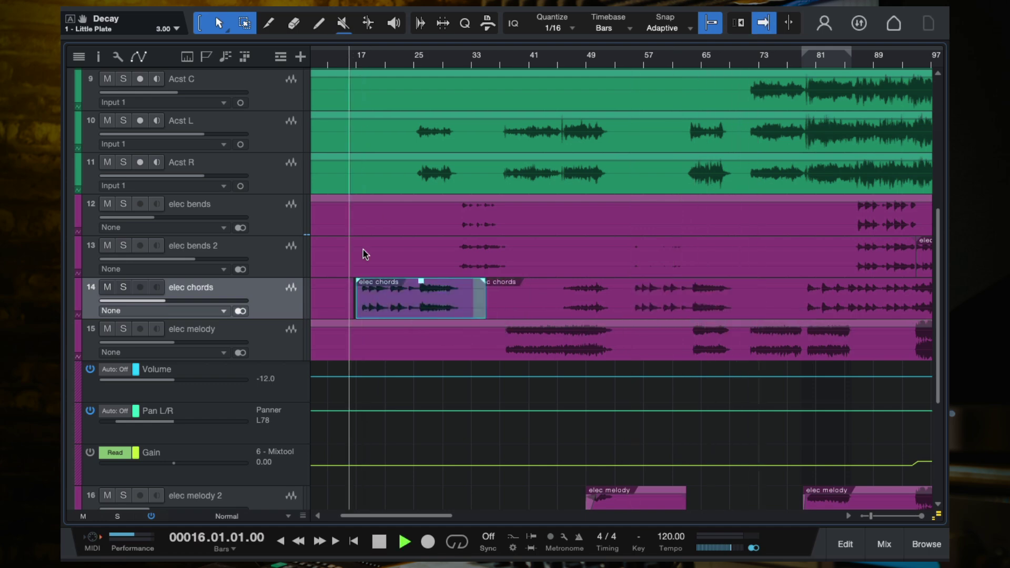
scroll(363, 261, up, 4)
scroll(363, 261, up, 3)
scroll(428, 308, up, 3)
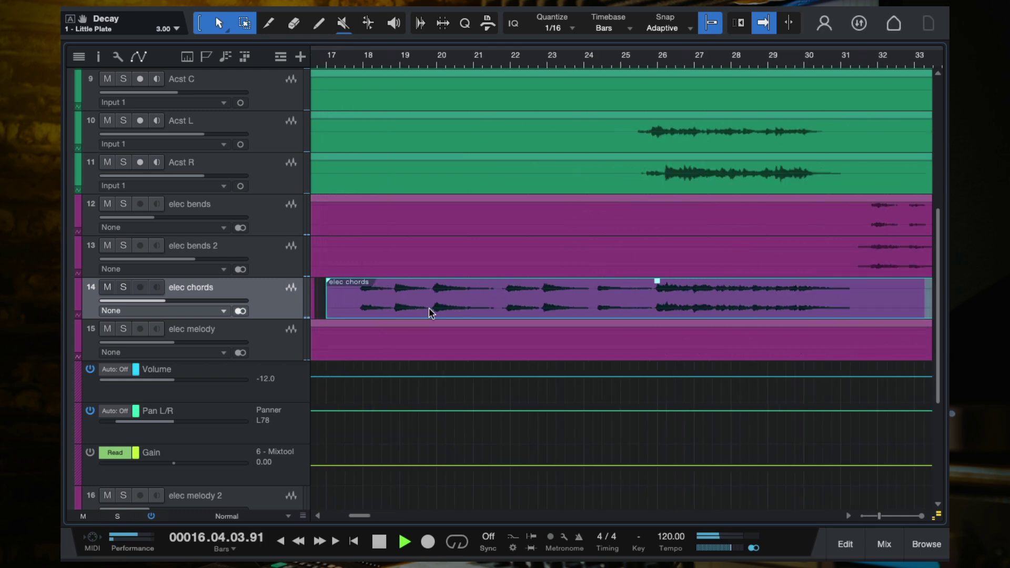
scroll(403, 302, up, 1)
scroll(415, 309, up, 1)
Step: Trim the end of the copied elec chords event back to about bar 33 while playback continues
scroll(415, 309, down, 5)
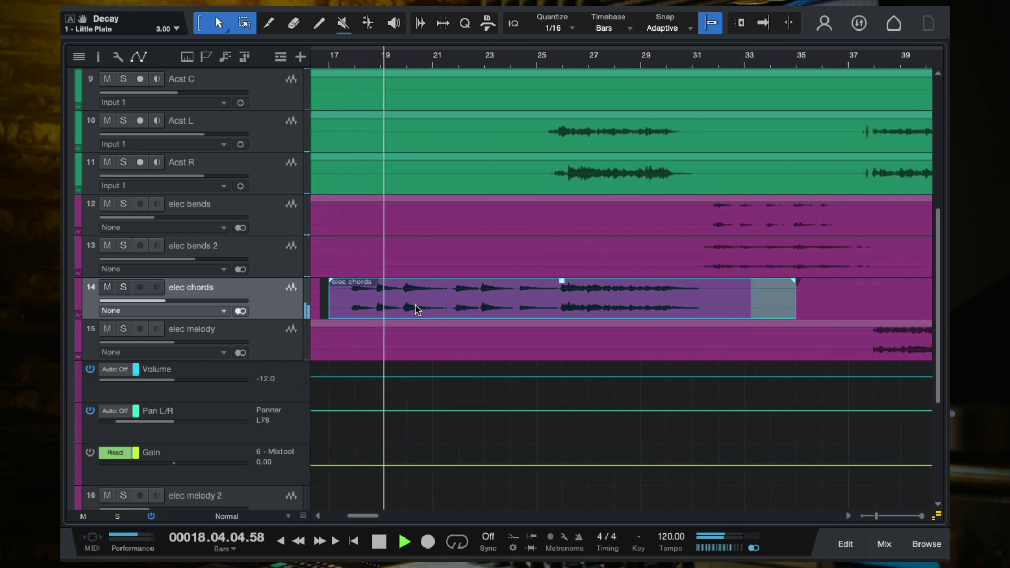
scroll(705, 325, down, 2)
drag(682, 300, 651, 300)
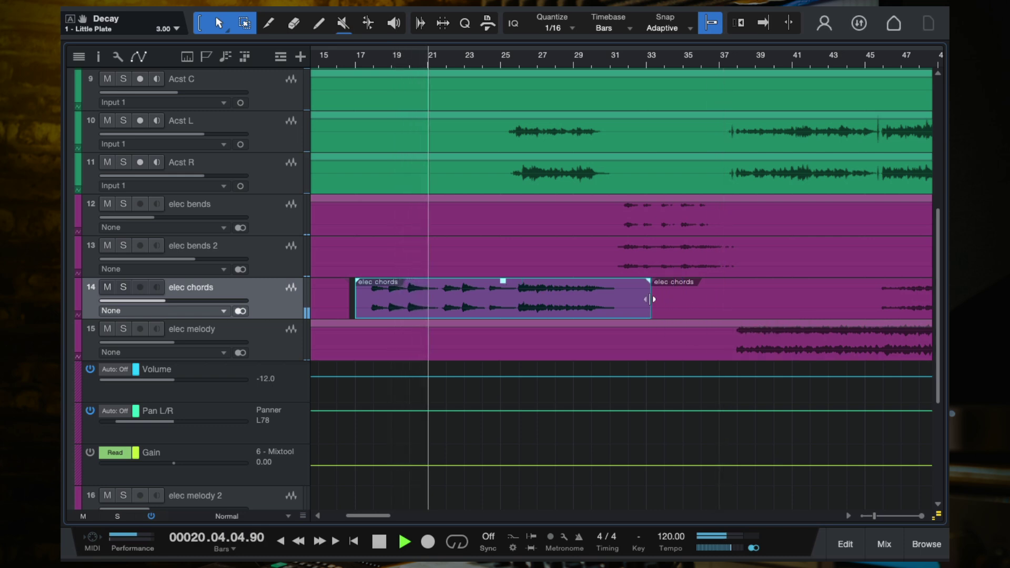
scroll(650, 299, down, 3)
scroll(650, 300, down, 2)
scroll(642, 299, right, 3)
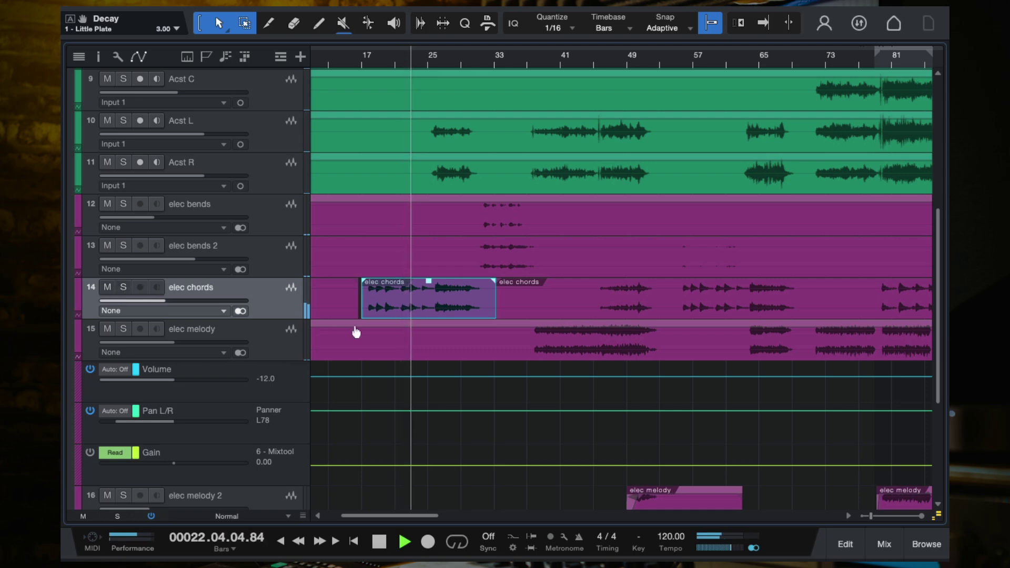
scroll(456, 313, up, 4)
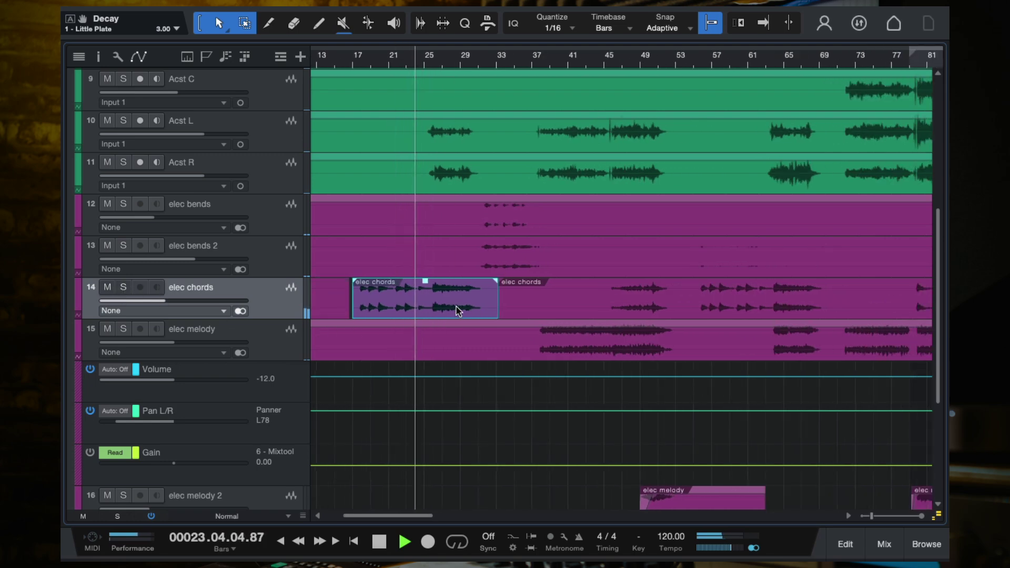
Step: Turn on autoscroll and play the copied elec chords section from about bar 21
key(space)
key(f)
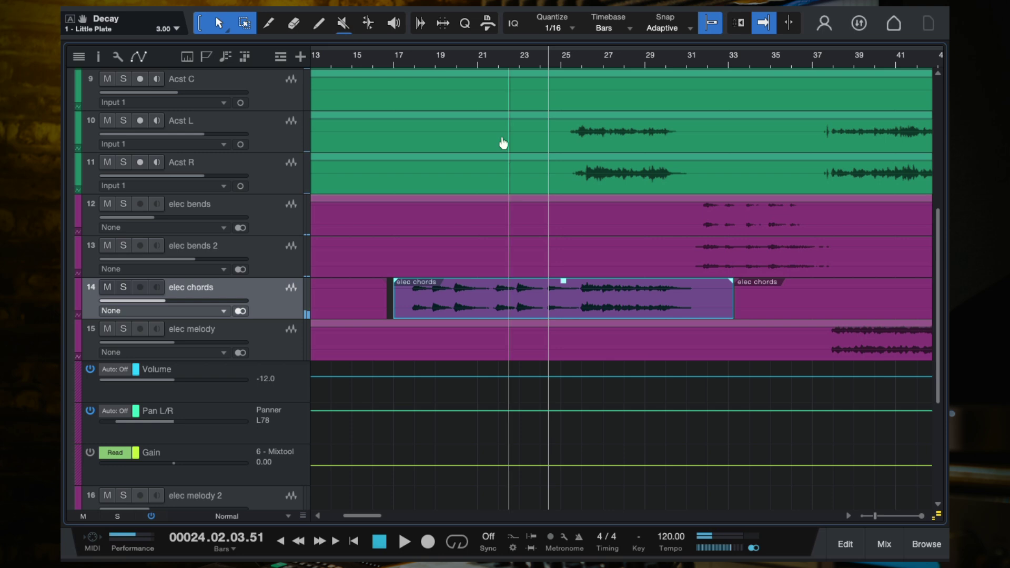
click(483, 59)
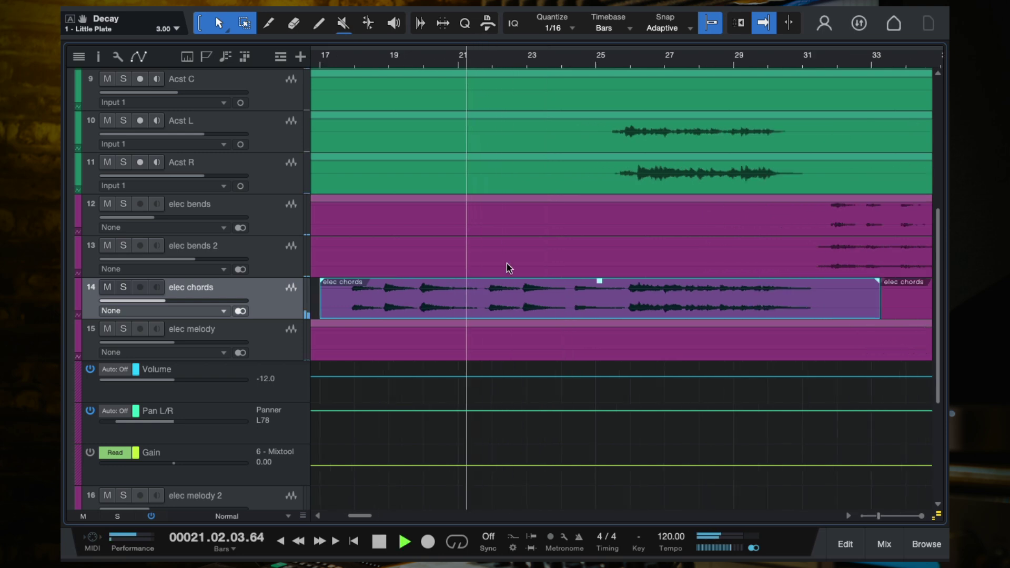
scroll(554, 298, up, 5)
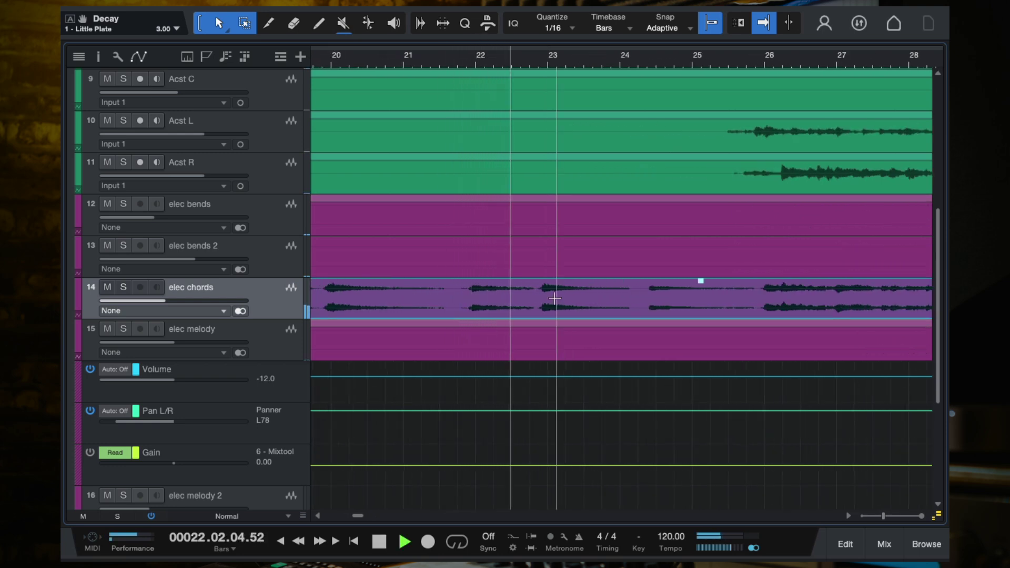
Step: Stop playback, turn off snapping and split the elec chords event just before bars 22 and 23 to isolate that chord
key(space)
key(3)
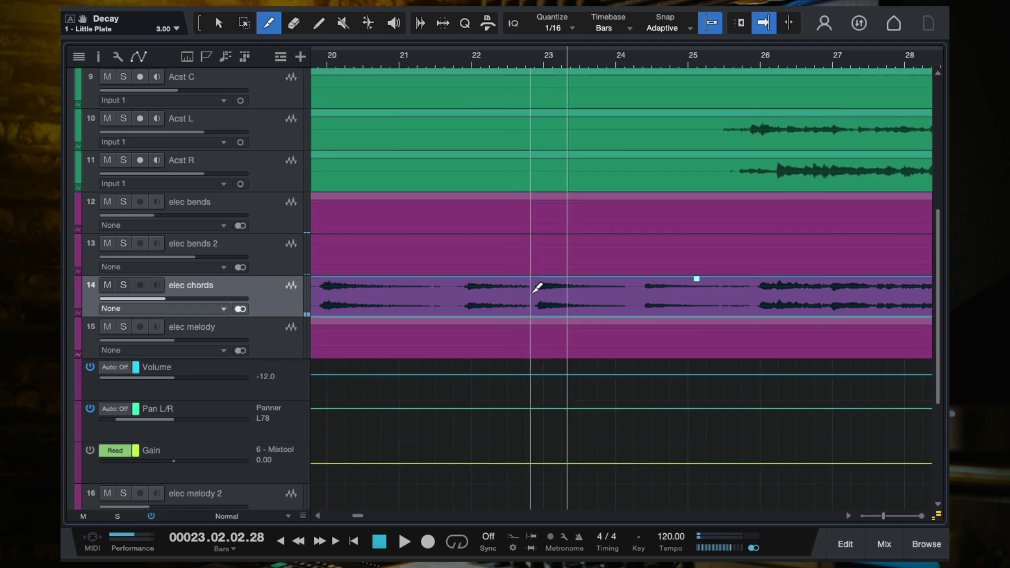
key(n)
scroll(533, 293, up, 3)
click(533, 293)
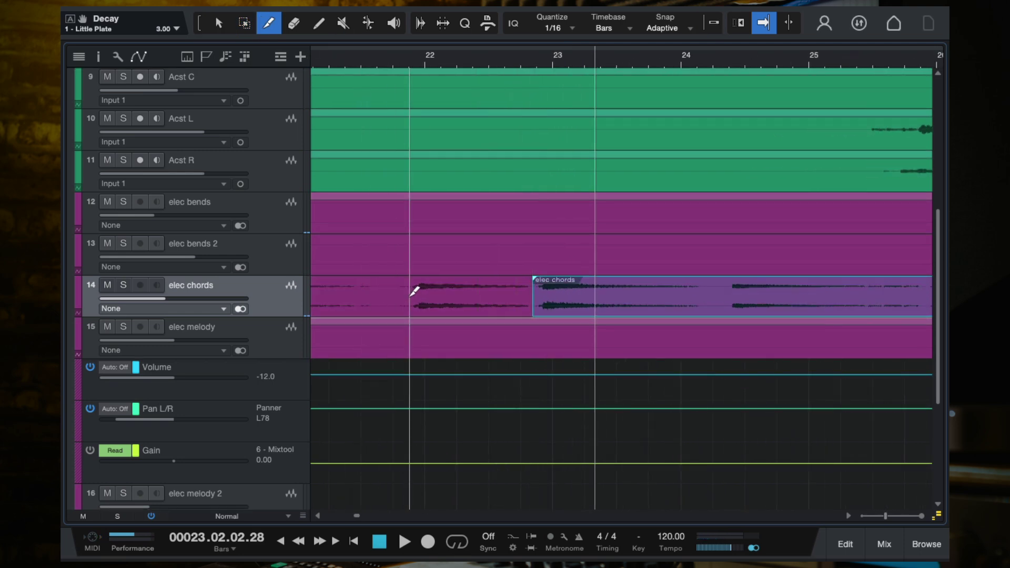
click(395, 292)
key(1)
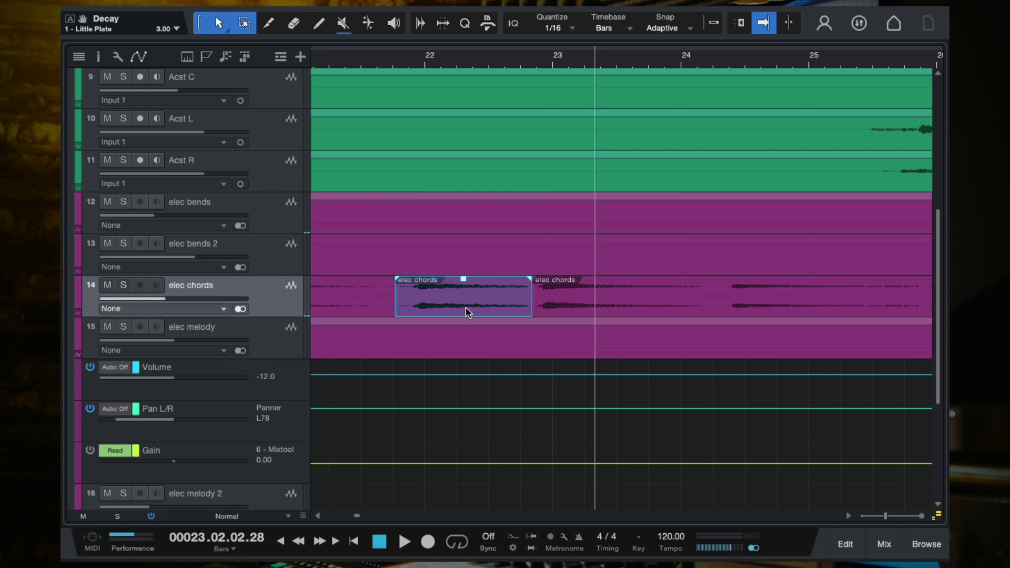
Step: Adjust the gain of the isolated elec chords event near bar 22 and play the passage from just before it
drag(464, 280, 464, 280)
click(370, 62)
key(space)
scroll(550, 225, down, 4)
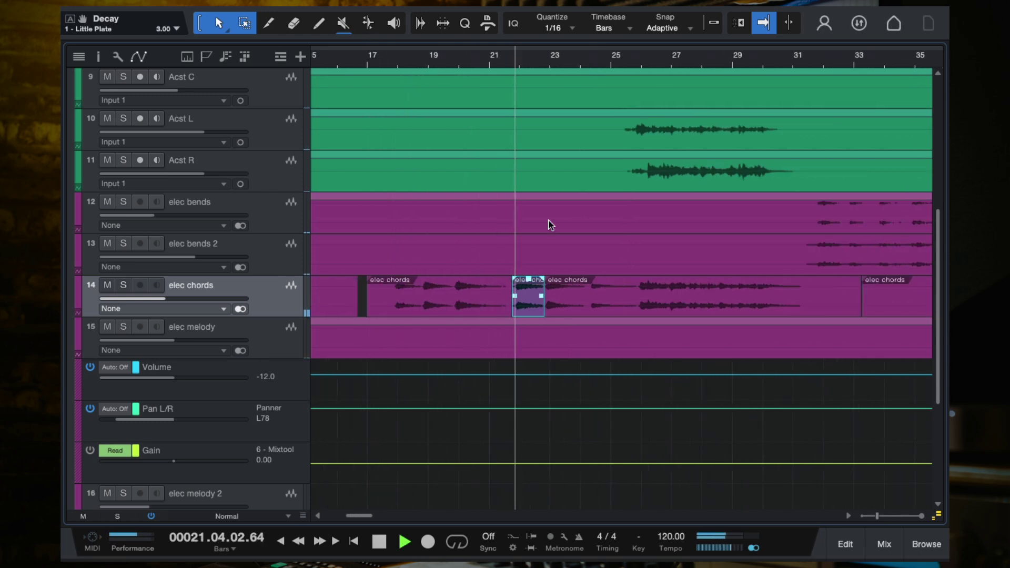
scroll(548, 220, down, 4)
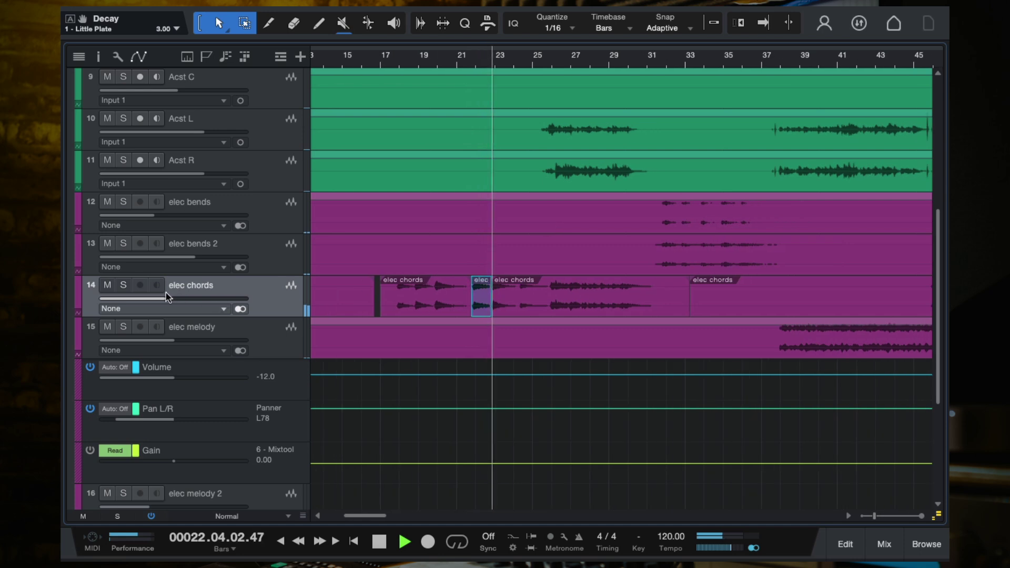
Step: Lower the elec chords track volume to -18.5 dB during playback and save the song
drag(167, 297, 156, 298)
click(78, 312)
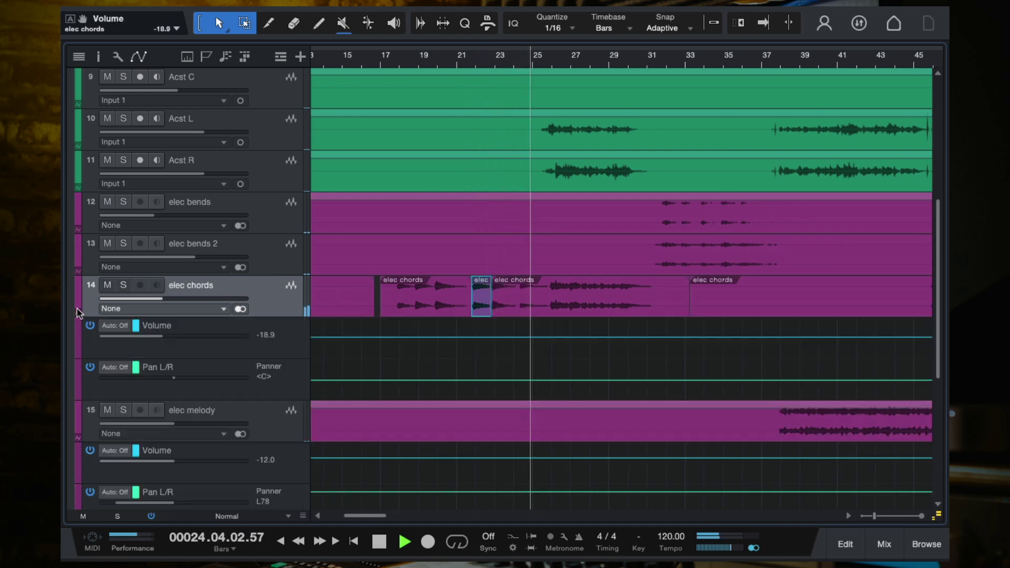
click(78, 312)
scroll(429, 316, down, 2)
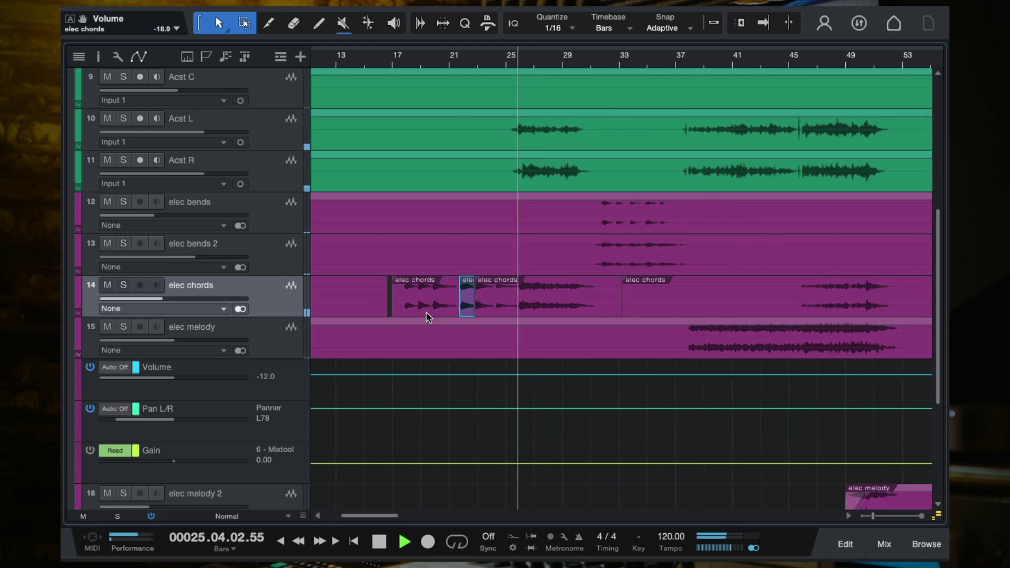
scroll(427, 316, right, 1)
drag(163, 299, 166, 300)
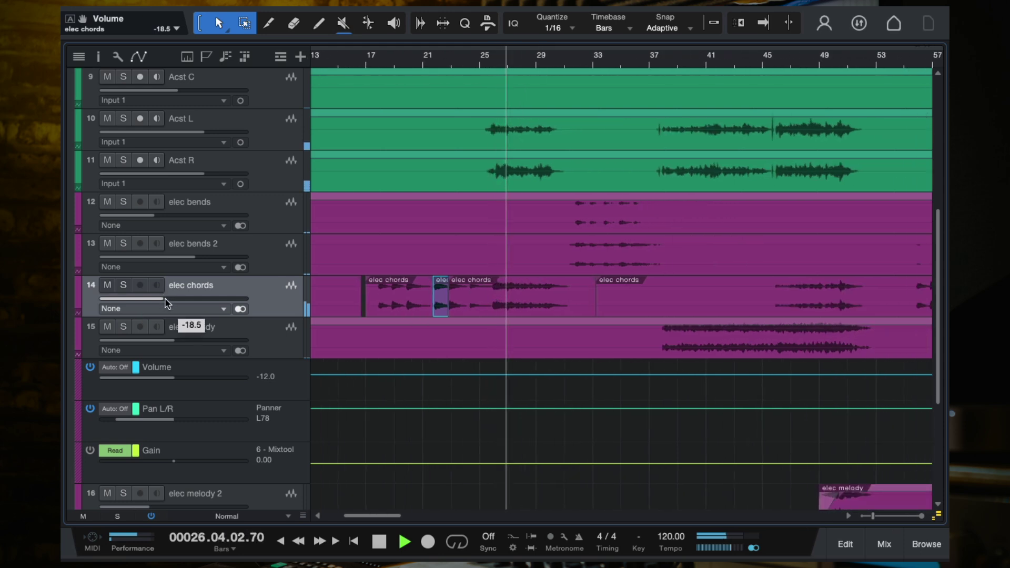
key(ctrl+s)
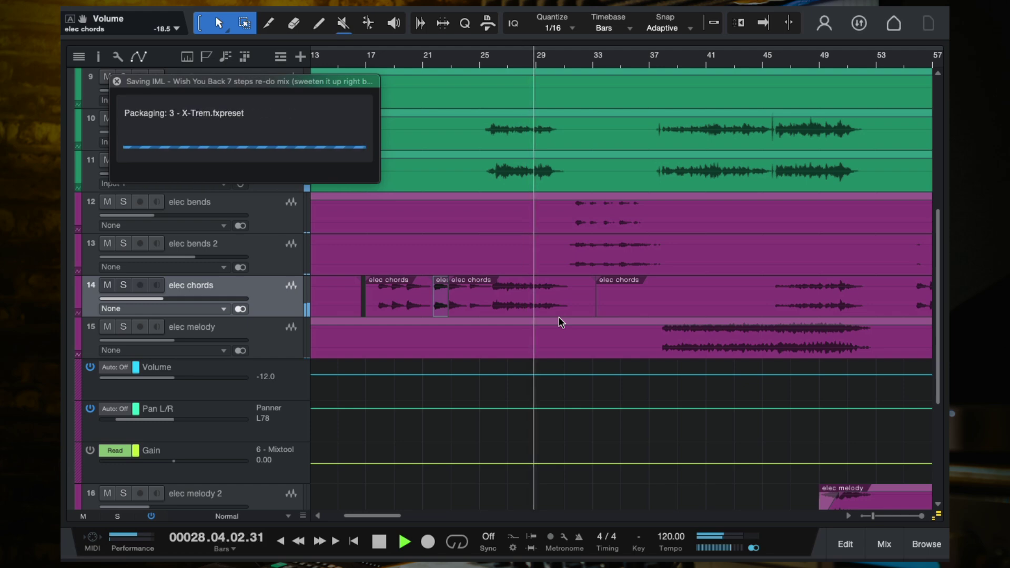
Step: Stop playback, look over the whole elec chords arrangement and consult the "Wish You Back" mix checklist
scroll(558, 317, up, 2)
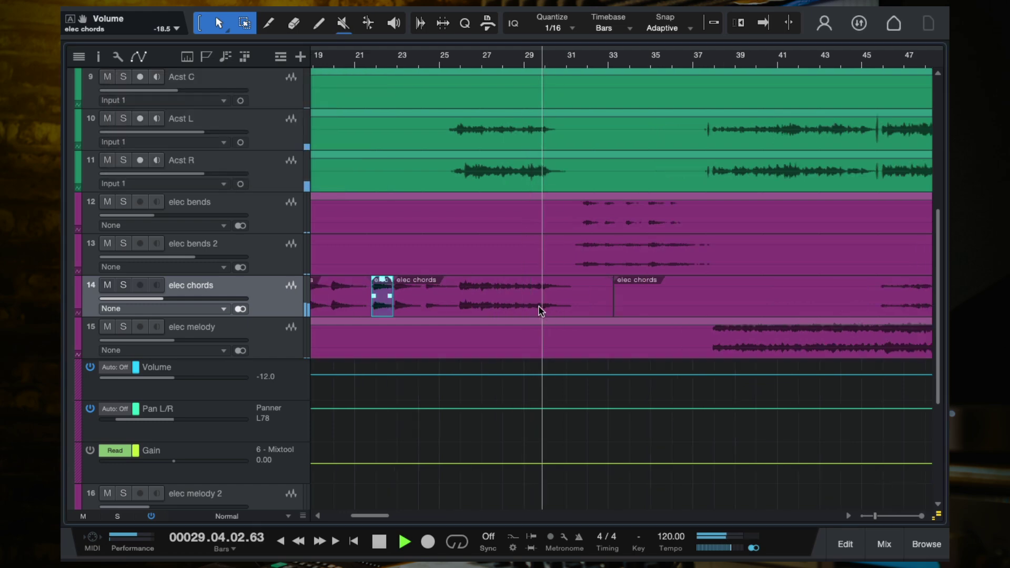
key(space)
key(f)
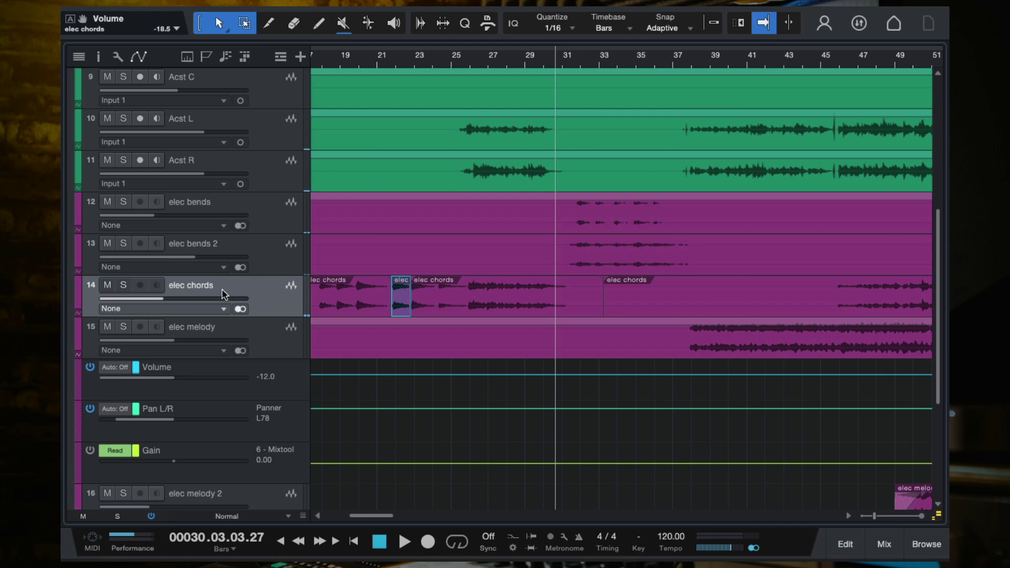
scroll(572, 310, down, 4)
scroll(573, 310, down, 1)
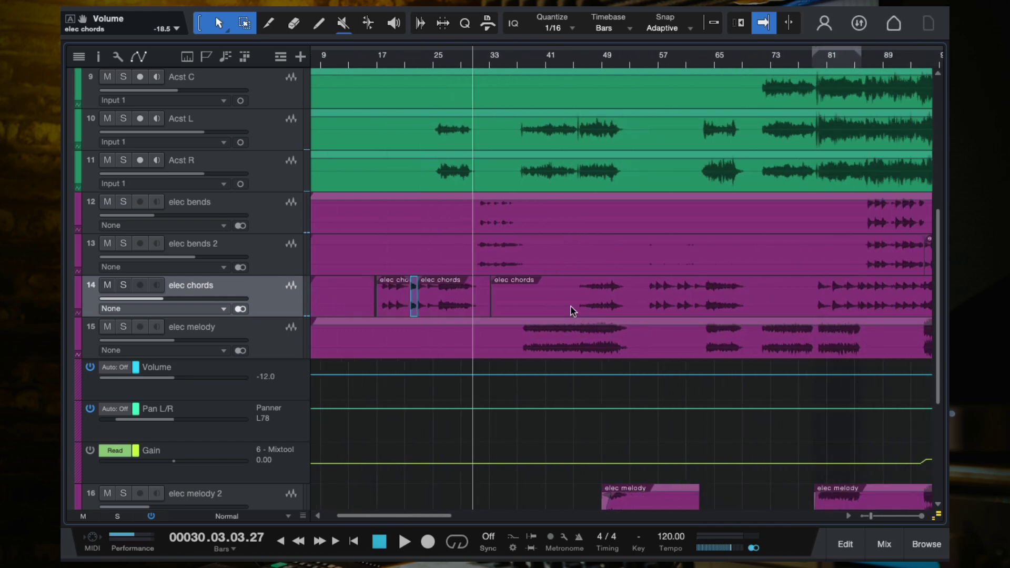
key(ctrl+Left)
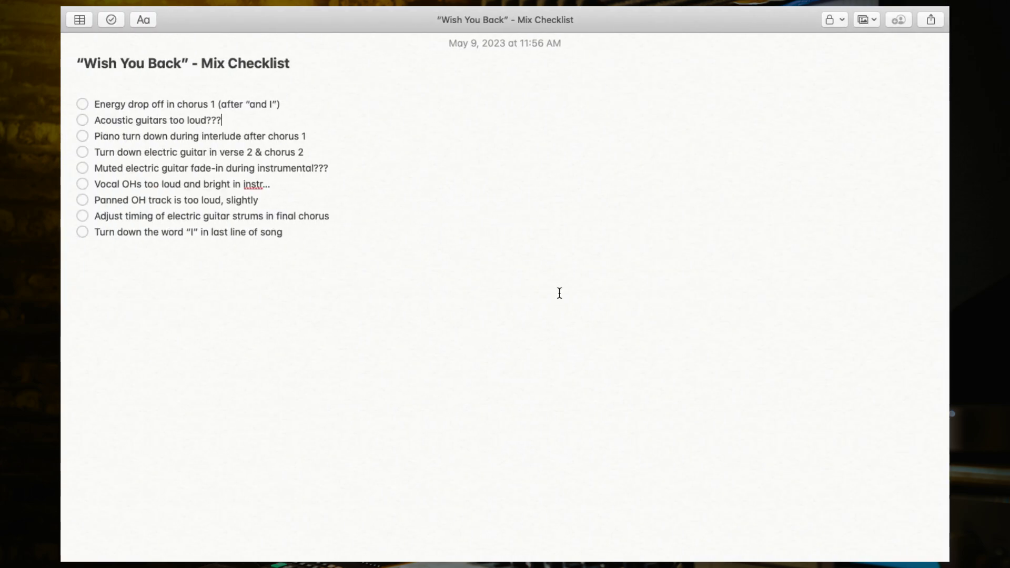
key(ctrl+Right)
Step: Play the edited elec chords passage from about bar 21 and examine the isolated chord near bar 22
scroll(514, 262, up, 5)
click(479, 246)
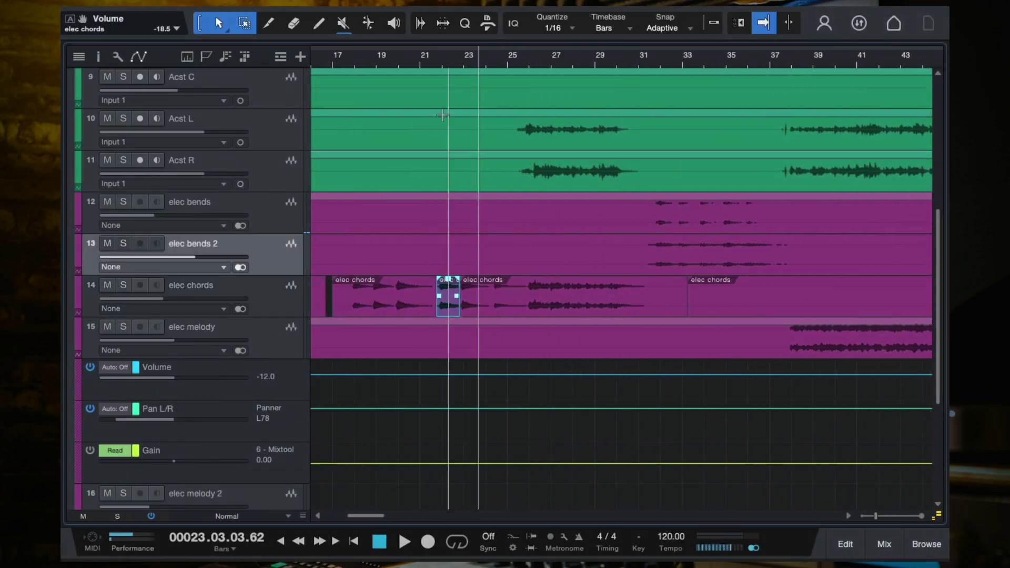
click(416, 60)
key(space)
scroll(441, 179, up, 3)
scroll(441, 183, up, 2)
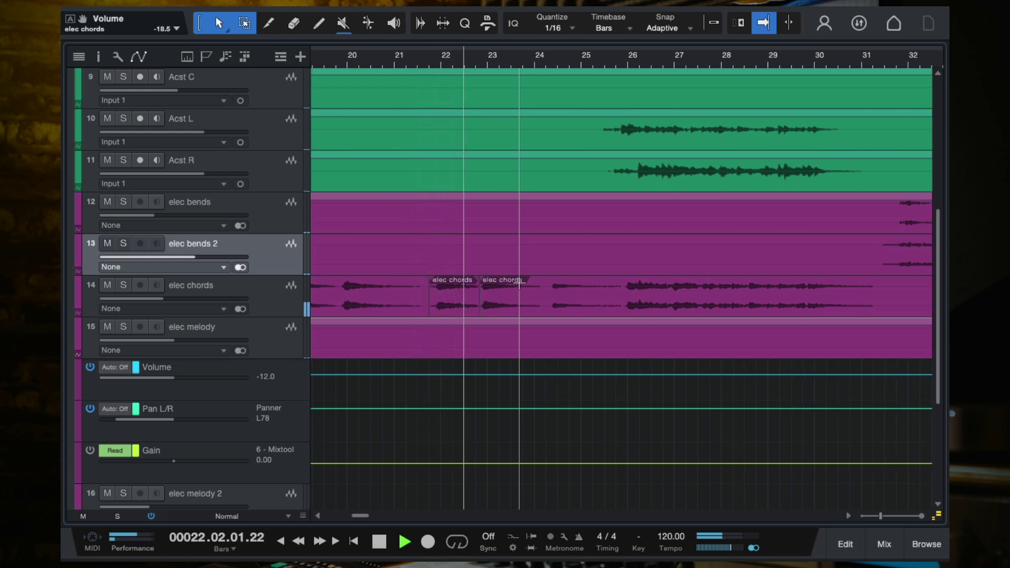
scroll(520, 284, down, 2)
click(408, 58)
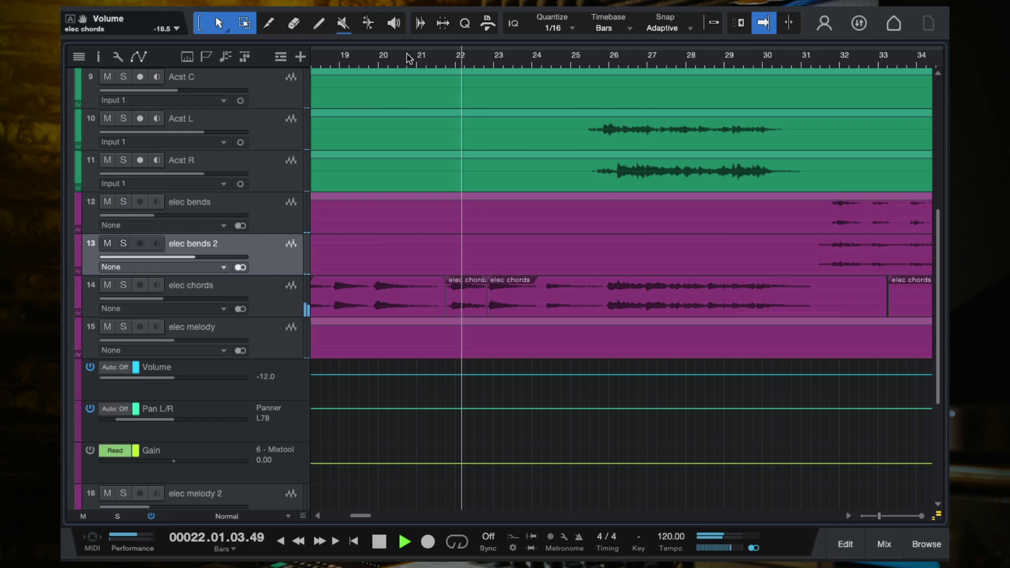
key(space)
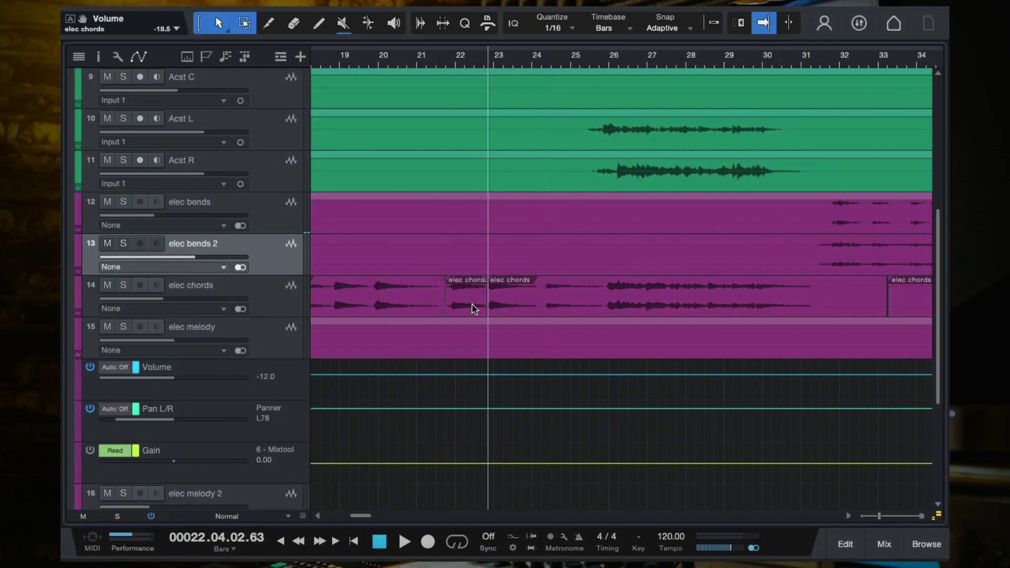
Step: Replay the elec chords from about bar 20 and check off "Energy drop off in chorus 1 (after “and I”)" in the Notes checklist
click(474, 309)
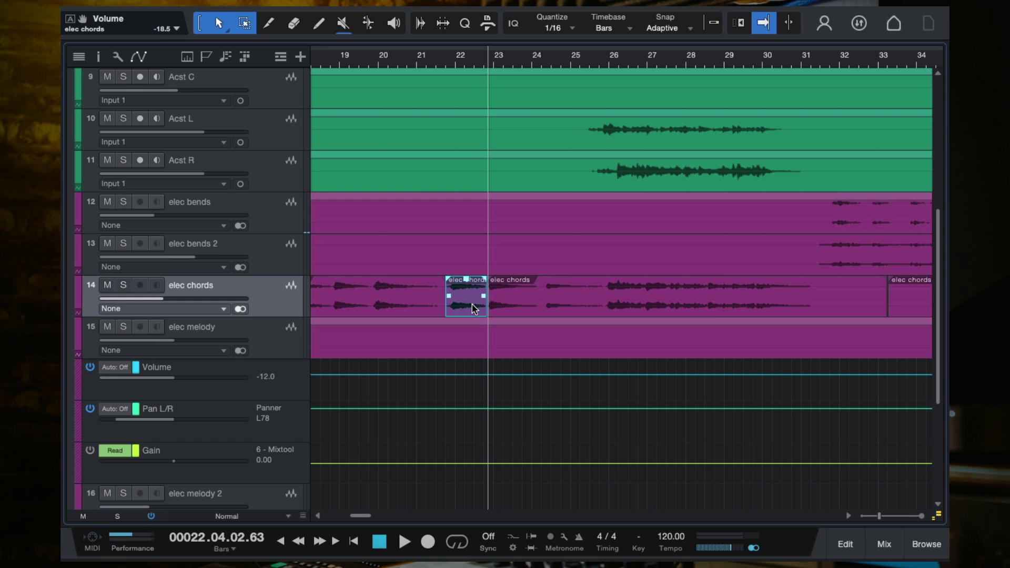
click(395, 61)
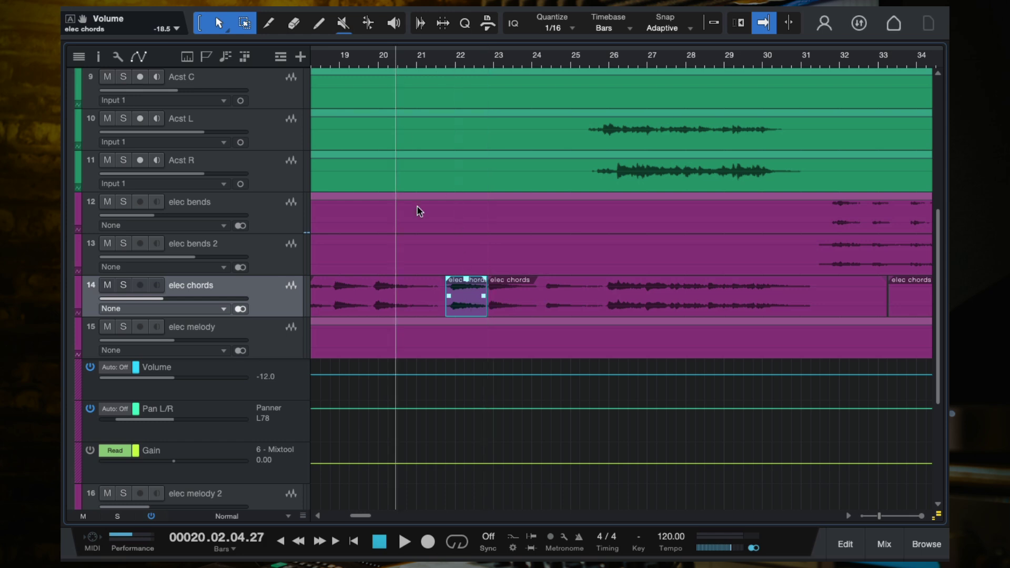
key(space)
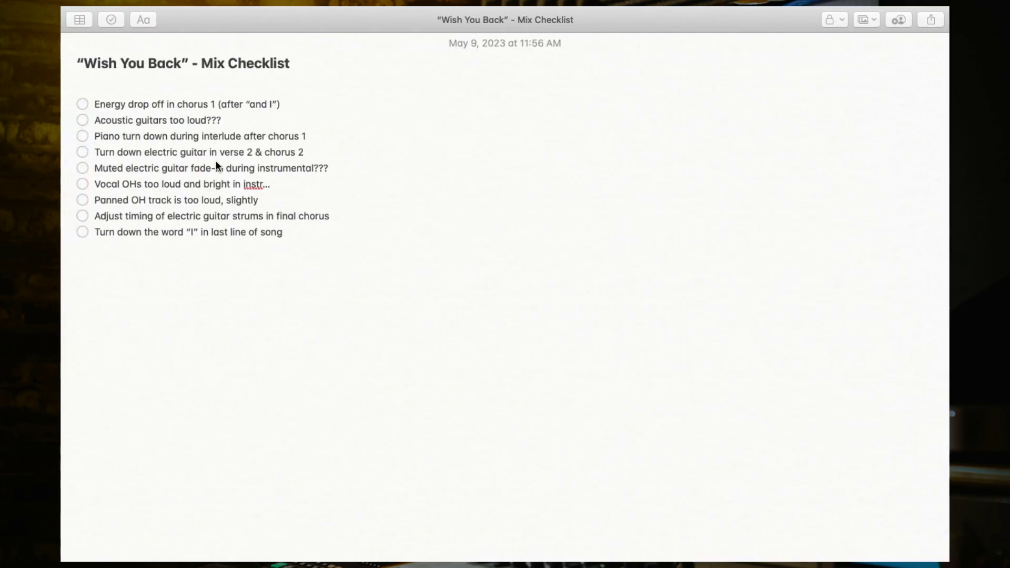
click(80, 103)
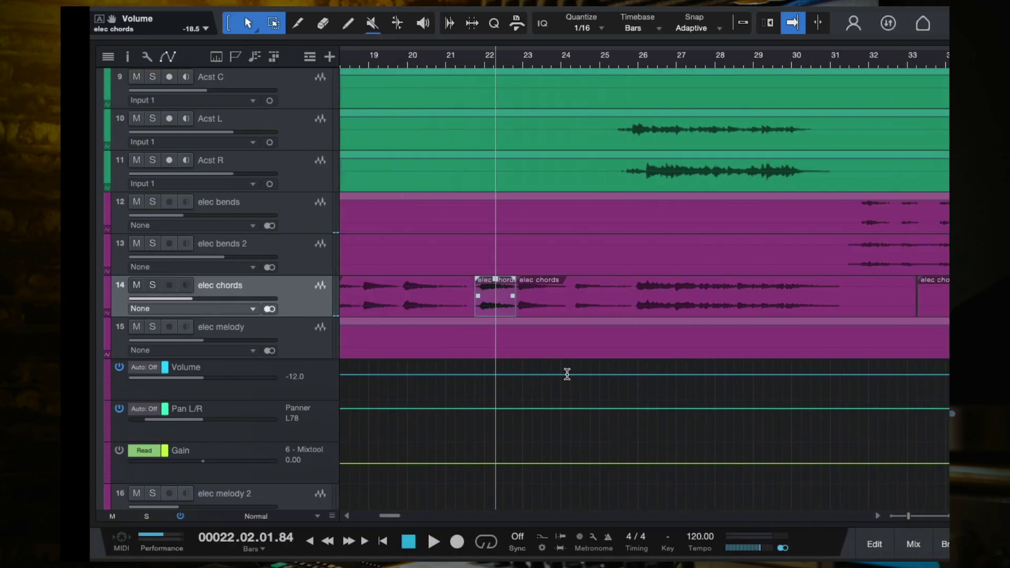
Step: Return to Studio One, play the song from about bar 25 and show the Acst L track's channel in the mixer
scroll(602, 401, down, 5)
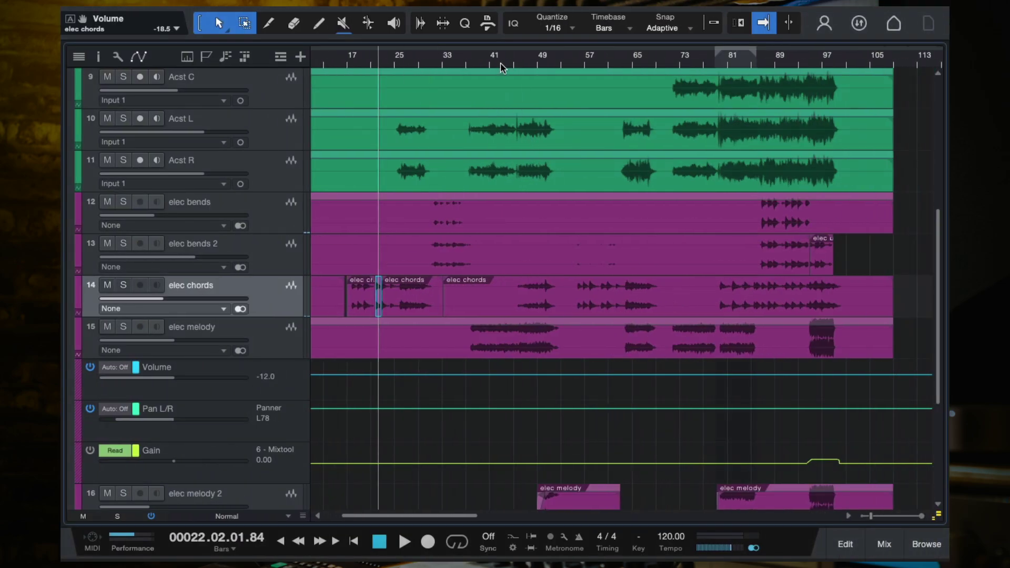
click(398, 62)
key(space)
scroll(399, 141, up, 2)
scroll(398, 142, up, 3)
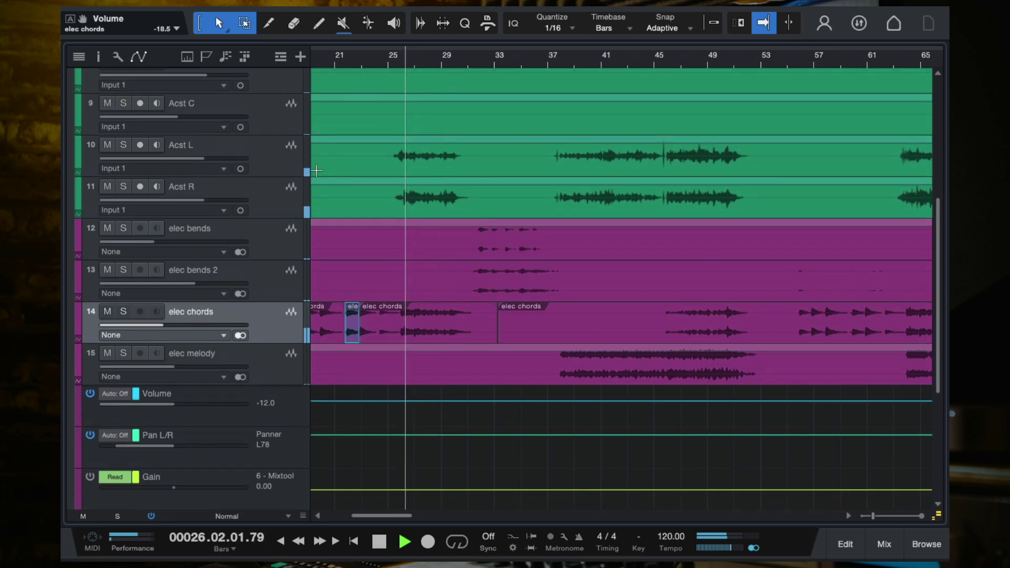
click(273, 157)
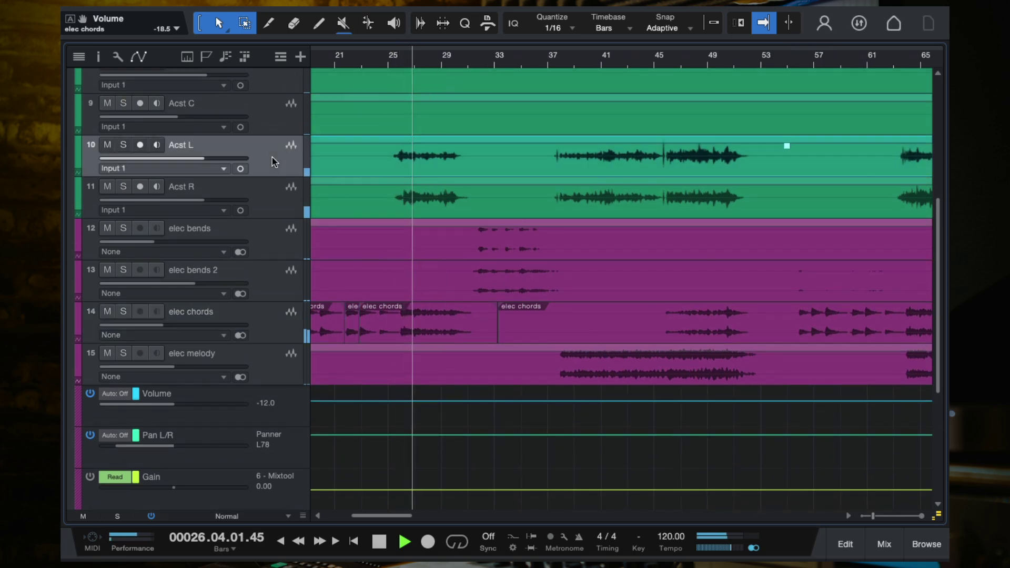
key(F3)
key(space)
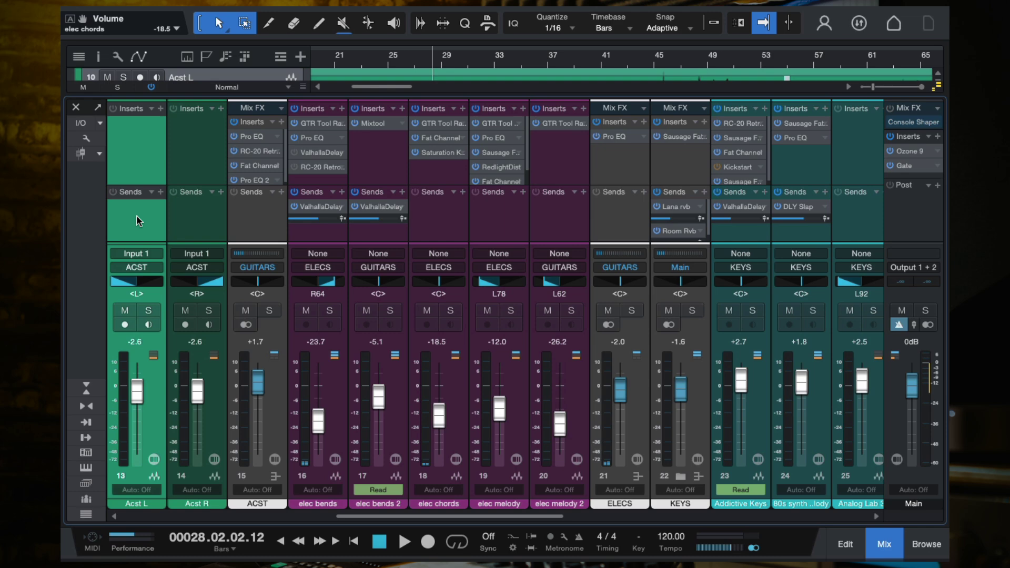
Step: Lower the ACST bus volume to +0.7 dB, replay from about bar 28 and save the song
click(251, 221)
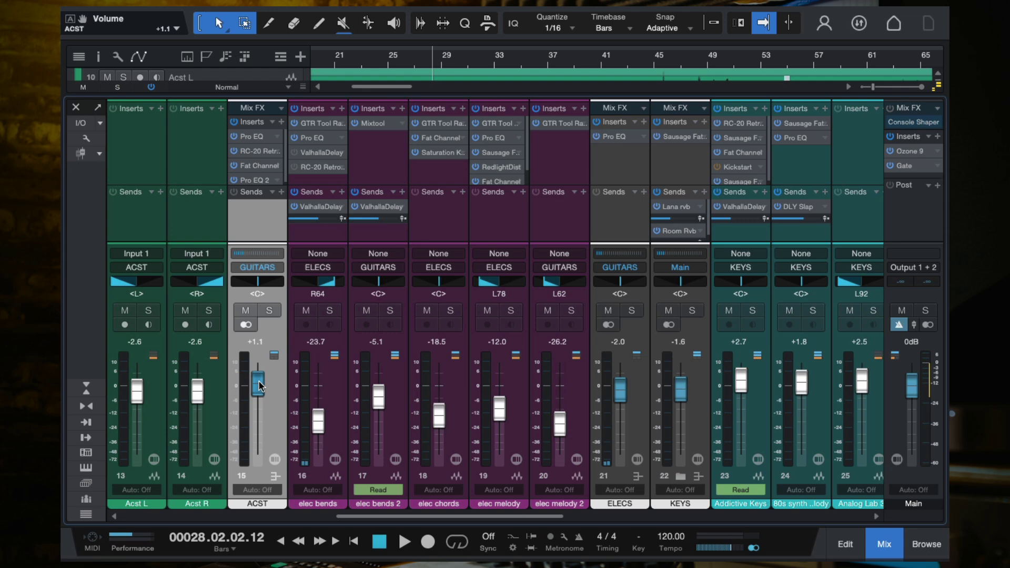
scroll(260, 386, down, 2)
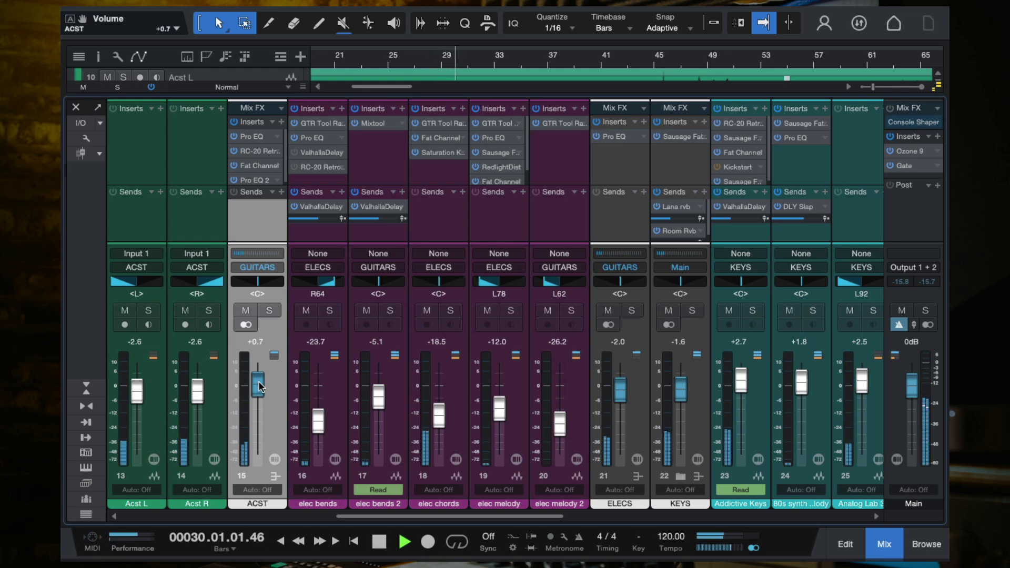
click(428, 62)
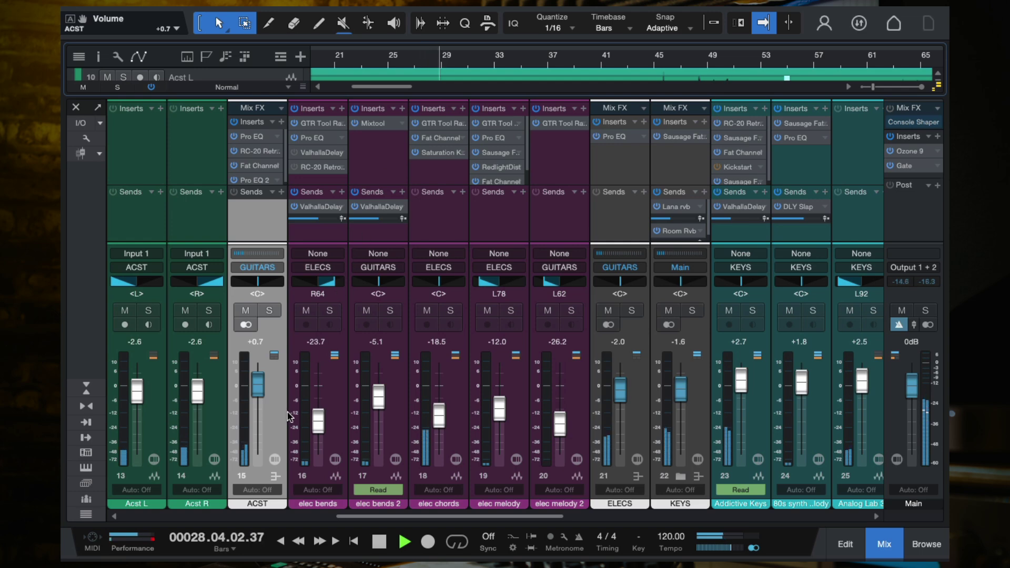
key(space)
key(ctrl+s)
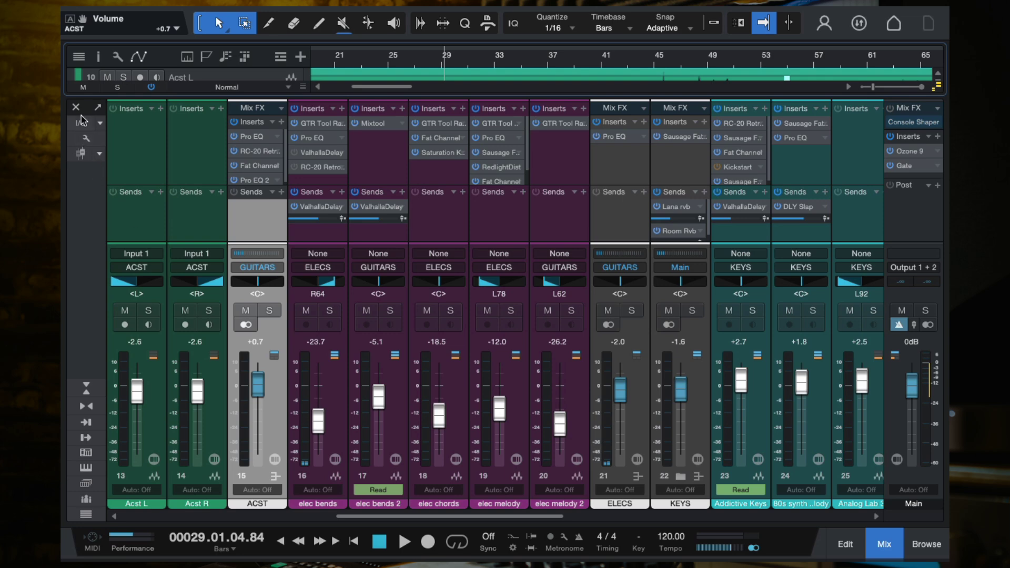
Step: Play on from about bar 29 with the new acoustic level and close the mixer
key(space)
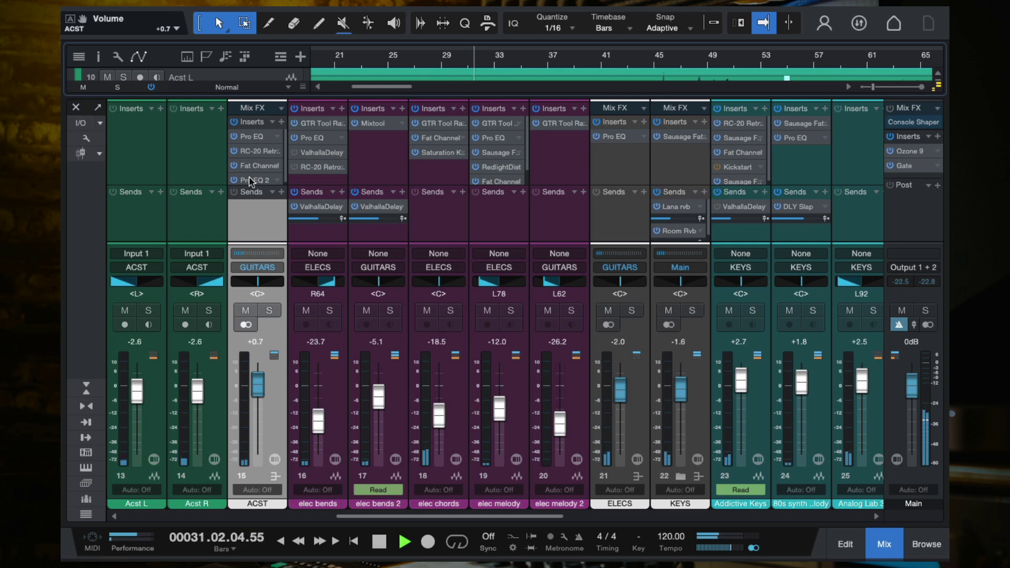
click(76, 109)
key(space)
Step: Play the song around bar 48 to check the acoustic guitars, and switch to the Notes mix checklist
scroll(624, 146, right, 1)
click(637, 59)
key(space)
scroll(698, 164, right, 3)
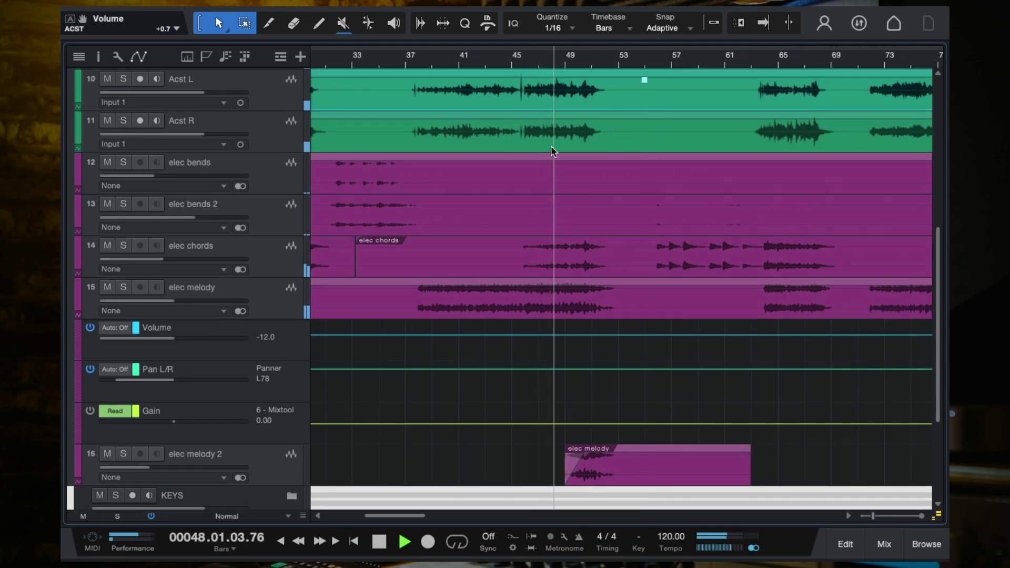
key(space)
key(ctrl+Left)
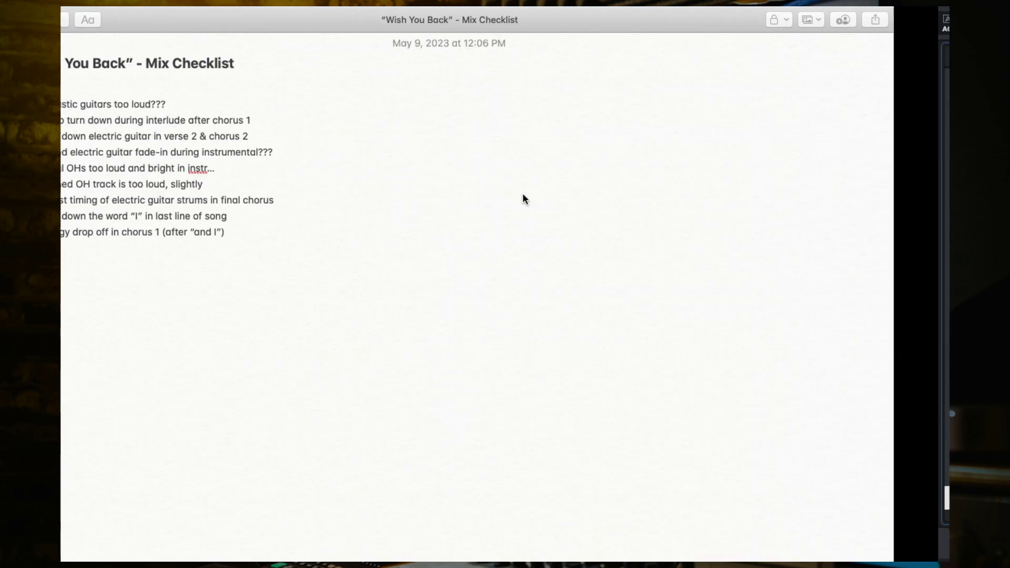
Step: Check off "Acoustic guitars too loud???" in the checklist, and play the song from about bar 29 in Studio One
click(82, 104)
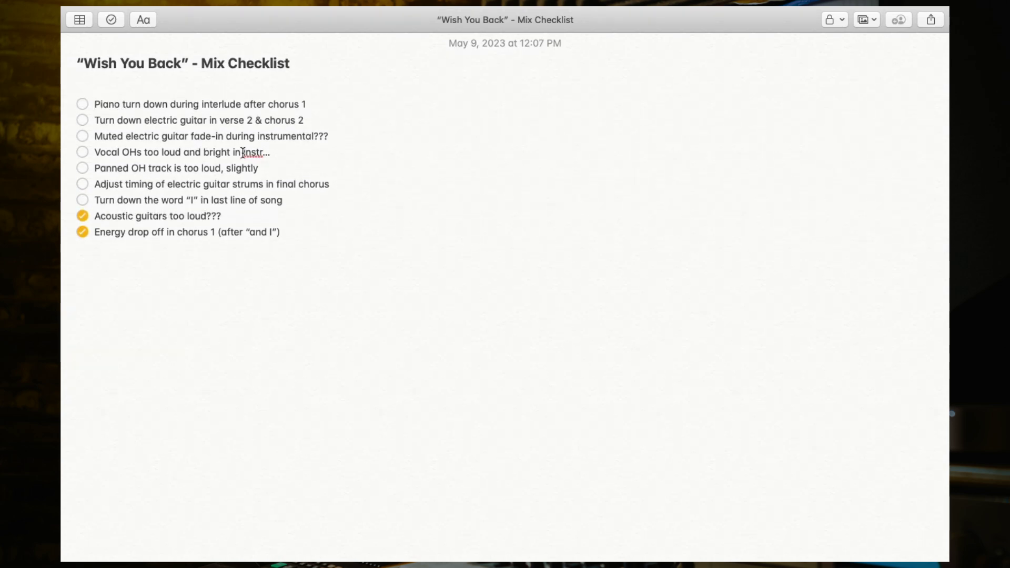
key(ctrl+Right)
click(328, 55)
key(space)
Step: Collapse the GUITARS folder and expand the KEYS folder in the arrangement
scroll(354, 227, up, 4)
scroll(379, 234, left, 2)
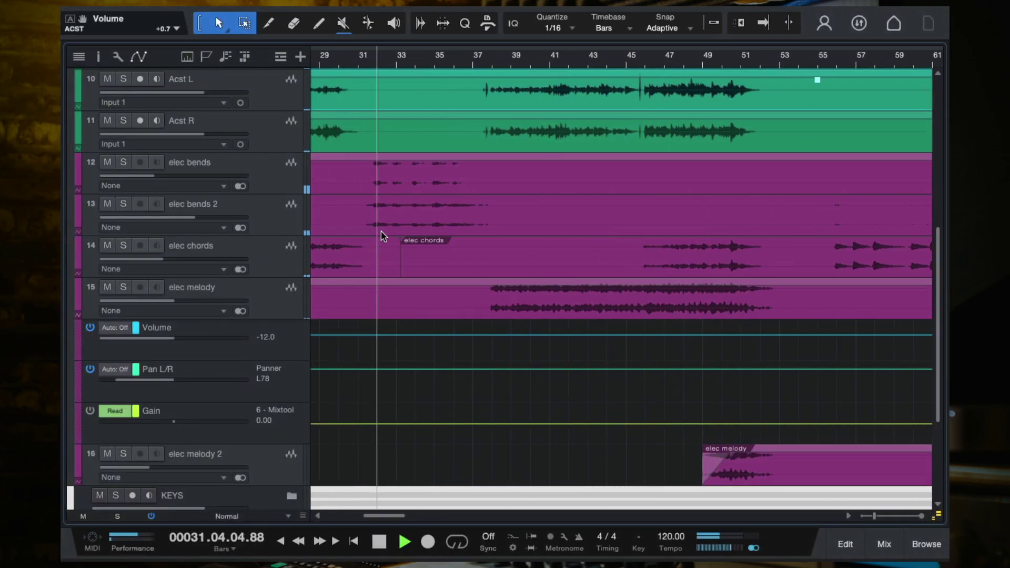
scroll(382, 236, up, 8)
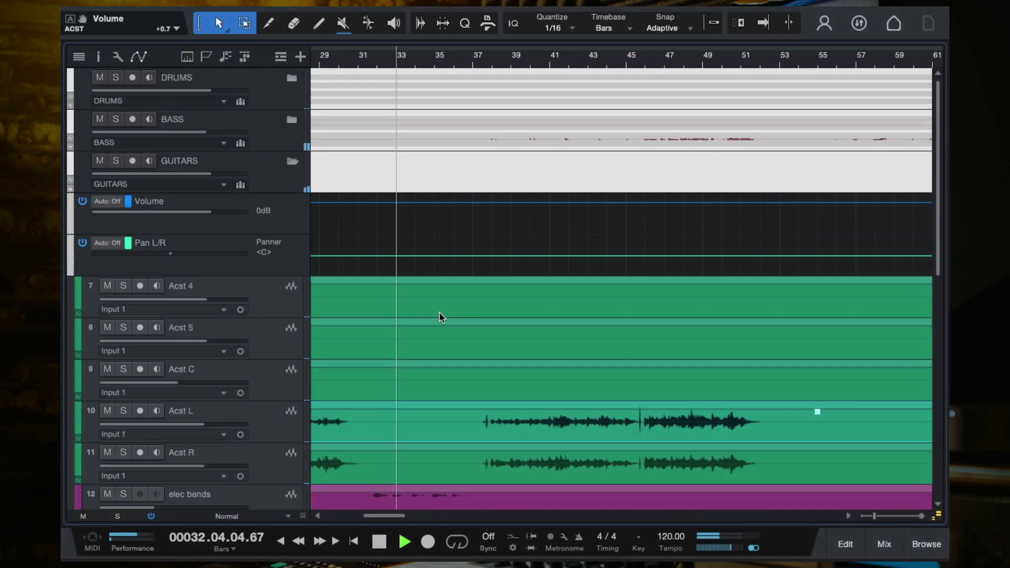
click(292, 161)
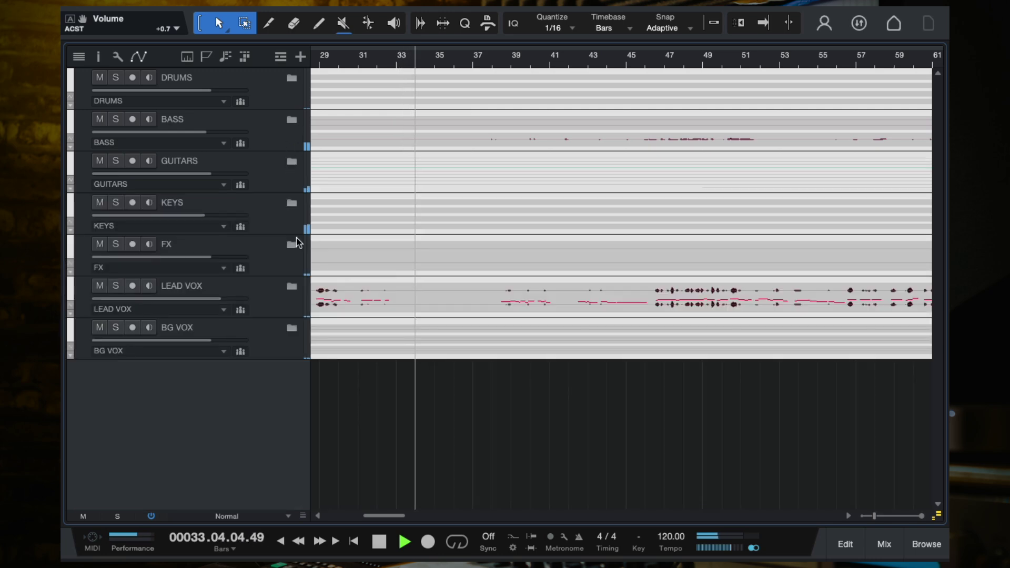
click(292, 203)
scroll(367, 184, down, 1)
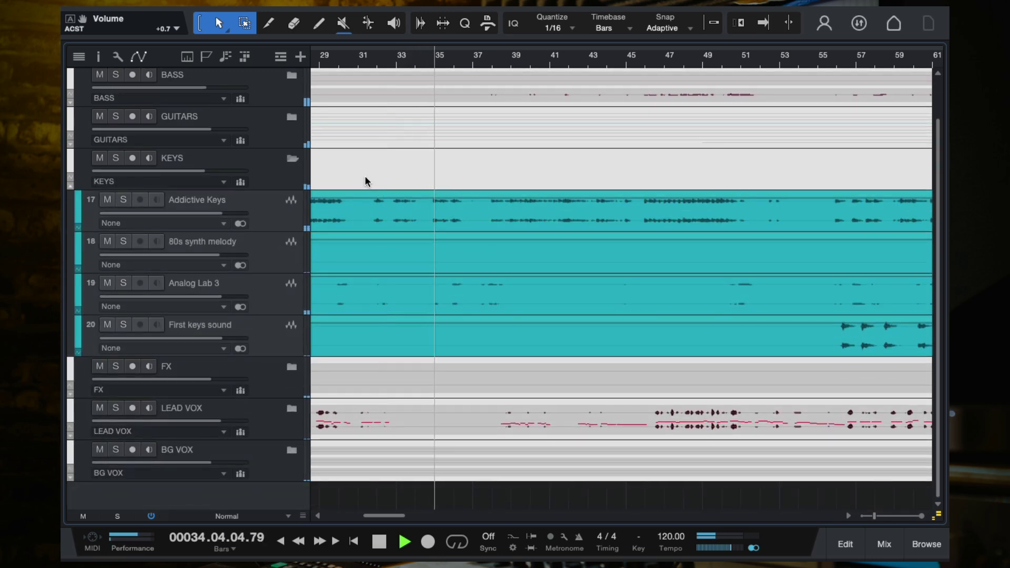
Step: Show the Addictive Keys track's automation lanes around bars 27 to 55 and stop playback
scroll(365, 181, down, 2)
click(78, 228)
scroll(341, 285, down, 1)
scroll(453, 290, down, 2)
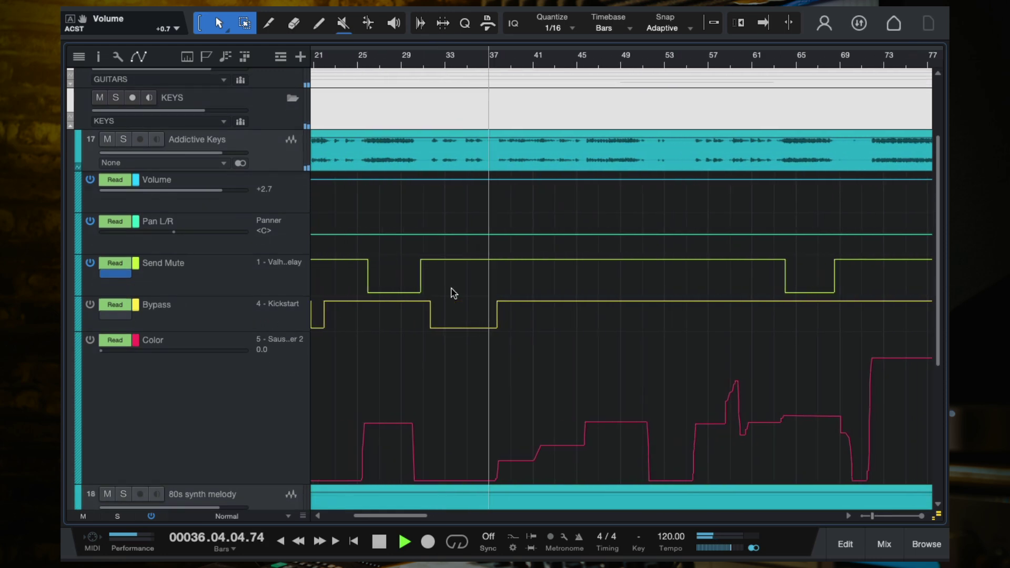
key(space)
scroll(358, 238, up, 3)
scroll(358, 238, down, 3)
scroll(412, 219, up, 2)
scroll(476, 221, up, 2)
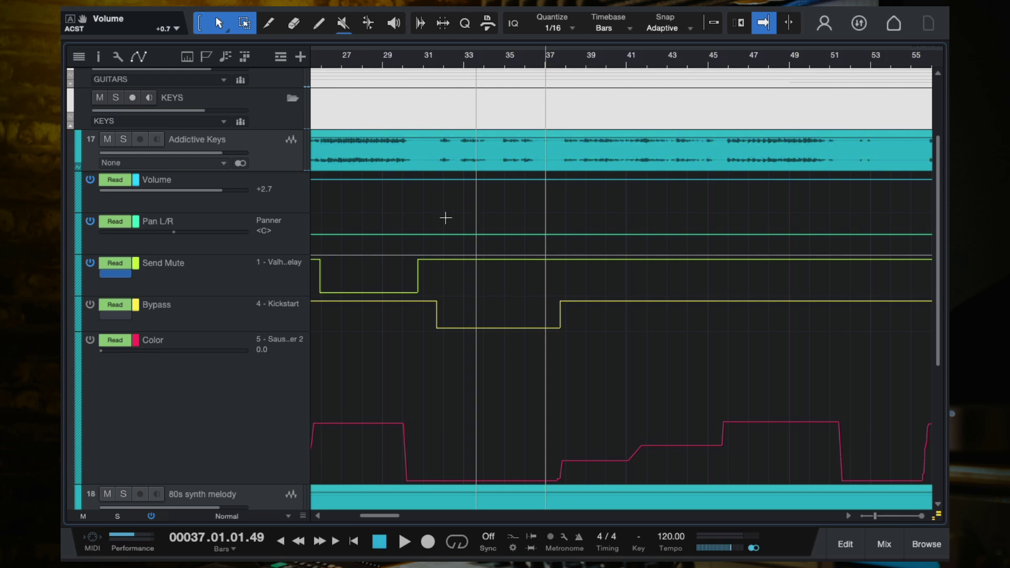
Step: Select the Addictive Keys track, look through its inserts in the mixer and close the mixer
click(283, 164)
key(F3)
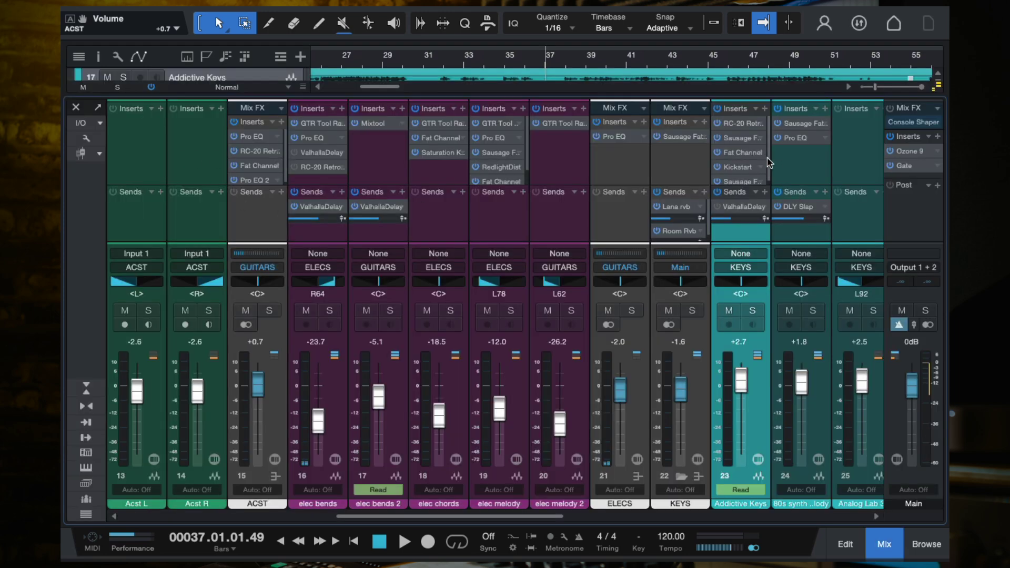
drag(769, 162, 769, 180)
key(F3)
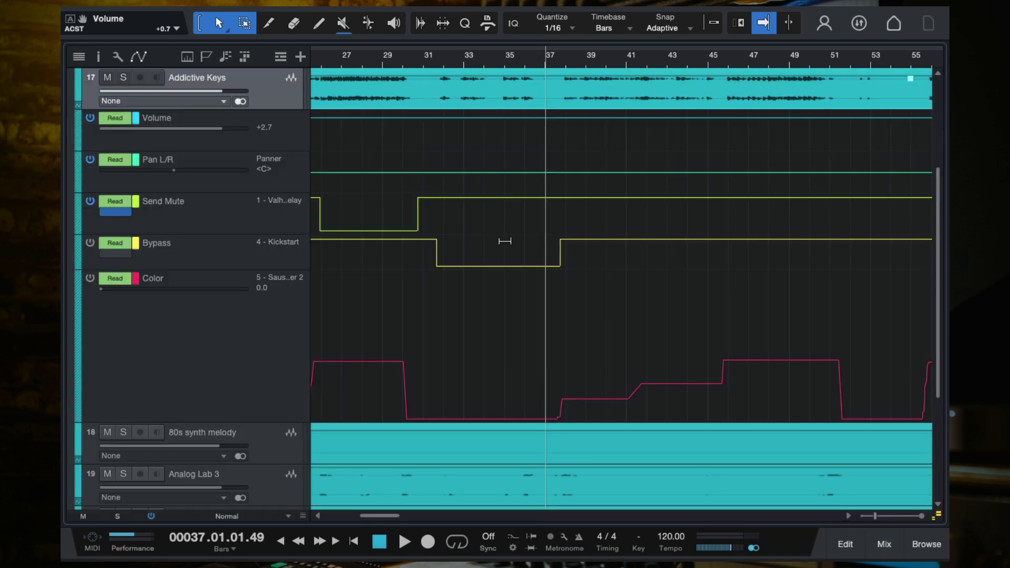
Step: Play the song from about bar 30 to hear the piano in the interlude after chorus 1
scroll(499, 235, right, 2)
scroll(473, 229, up, 2)
scroll(407, 189, up, 3)
scroll(398, 131, left, 1)
scroll(398, 129, down, 2)
click(382, 61)
key(space)
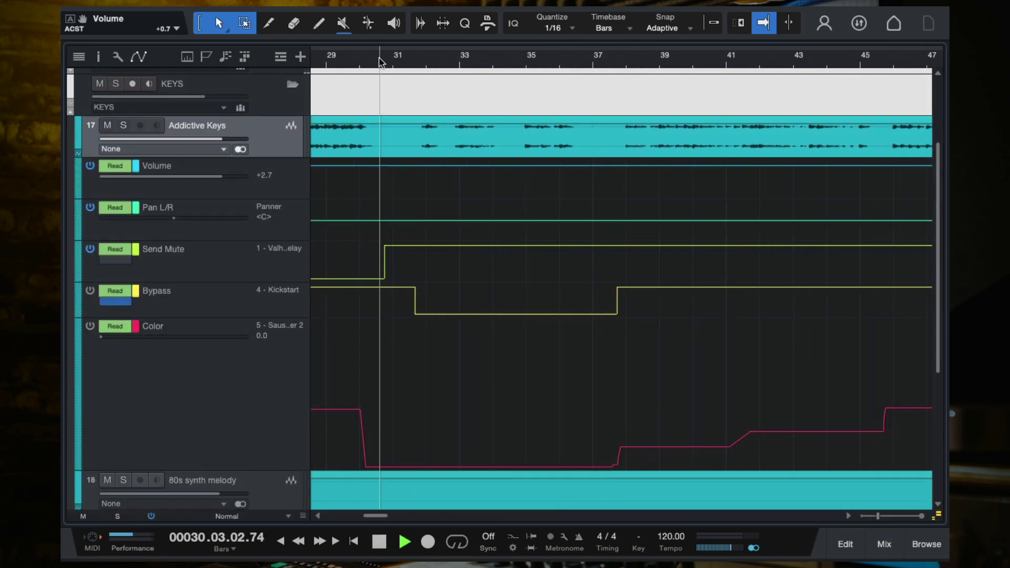
Step: Split the Addictive Keys event at about bars 31.5 and 37.7, where the Kickstart Bypass automation switches
key(3)
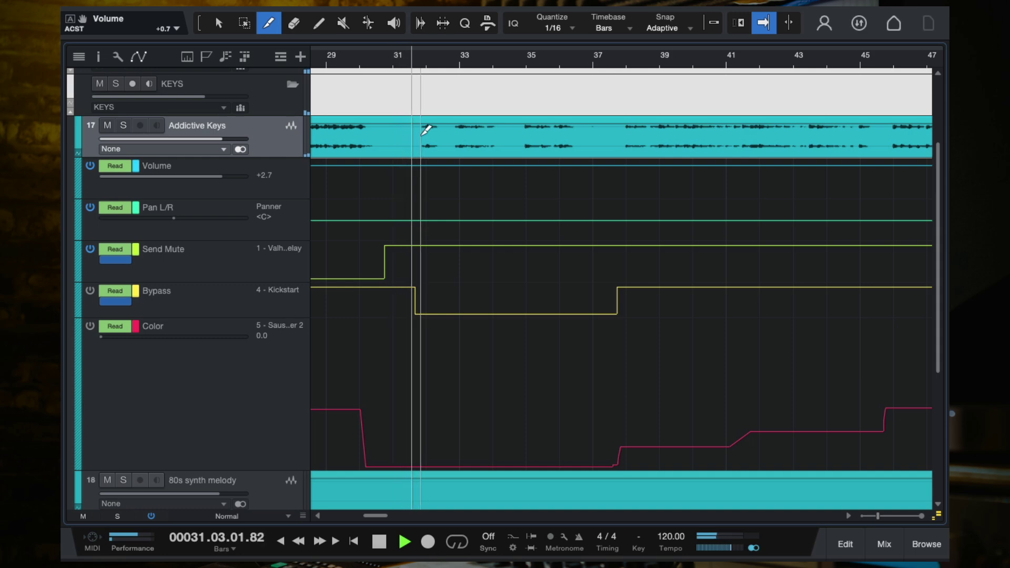
click(416, 133)
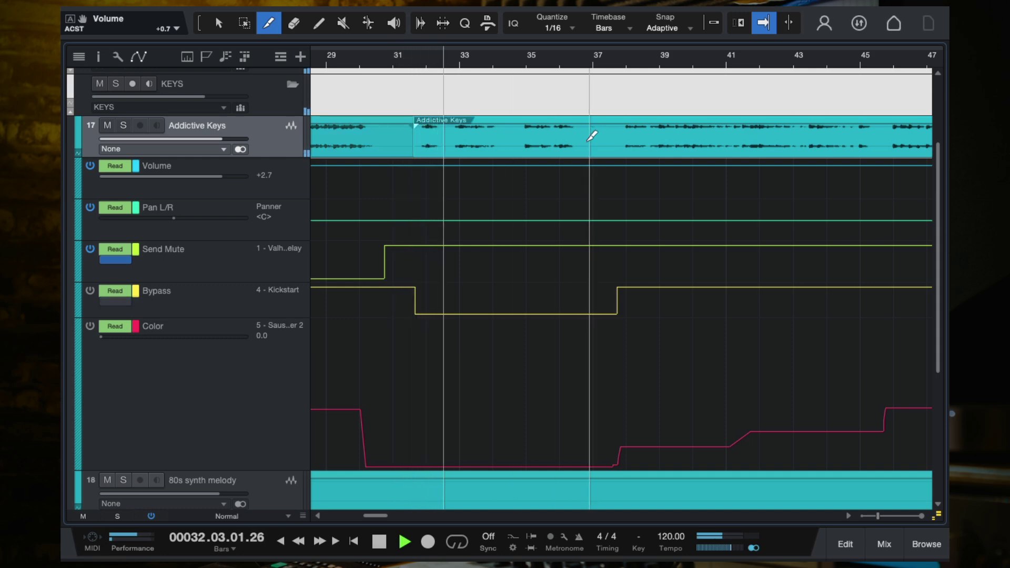
scroll(603, 131, up, 3)
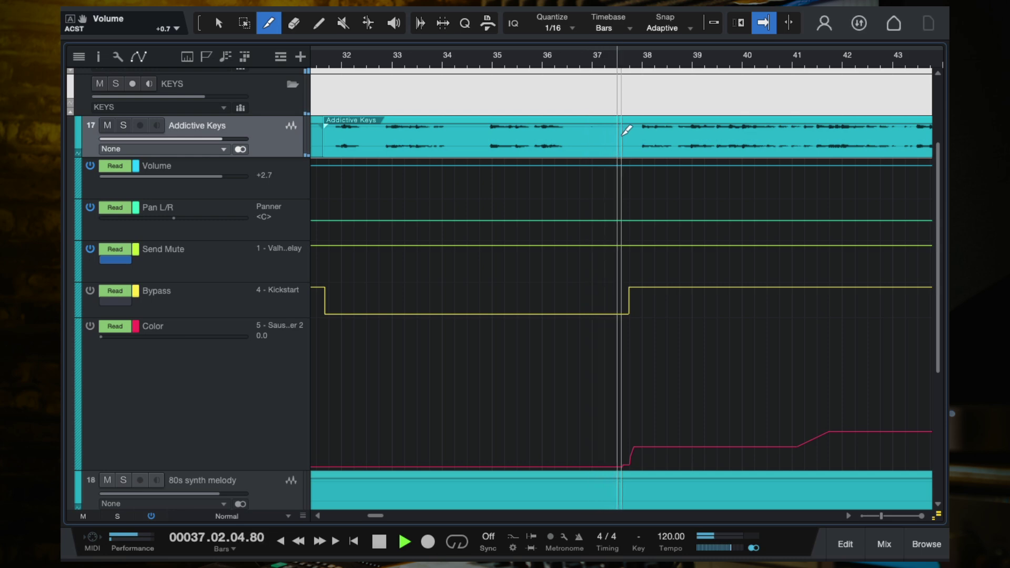
click(631, 131)
key(1)
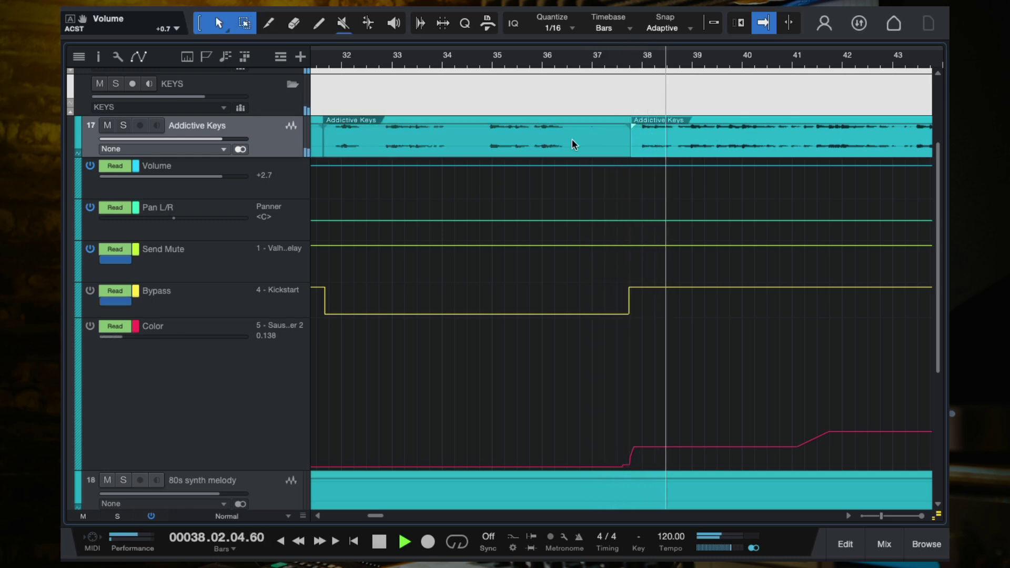
Step: Lower the gain of the Addictive Keys interlude event to -13.6 dB while the song plays
click(326, 58)
key(space)
drag(478, 130, 479, 136)
scroll(479, 136, left, 2)
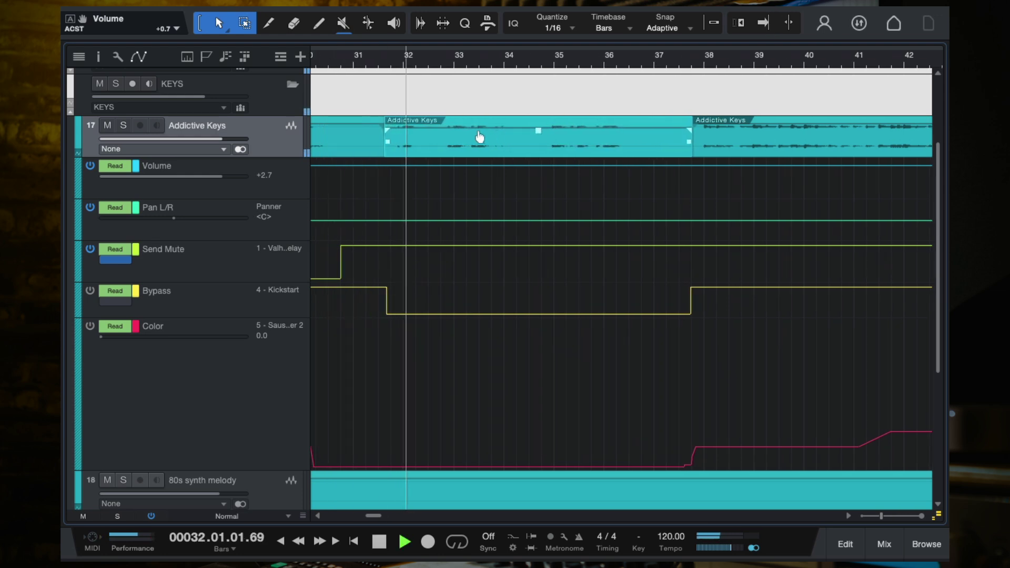
scroll(480, 137, down, 2)
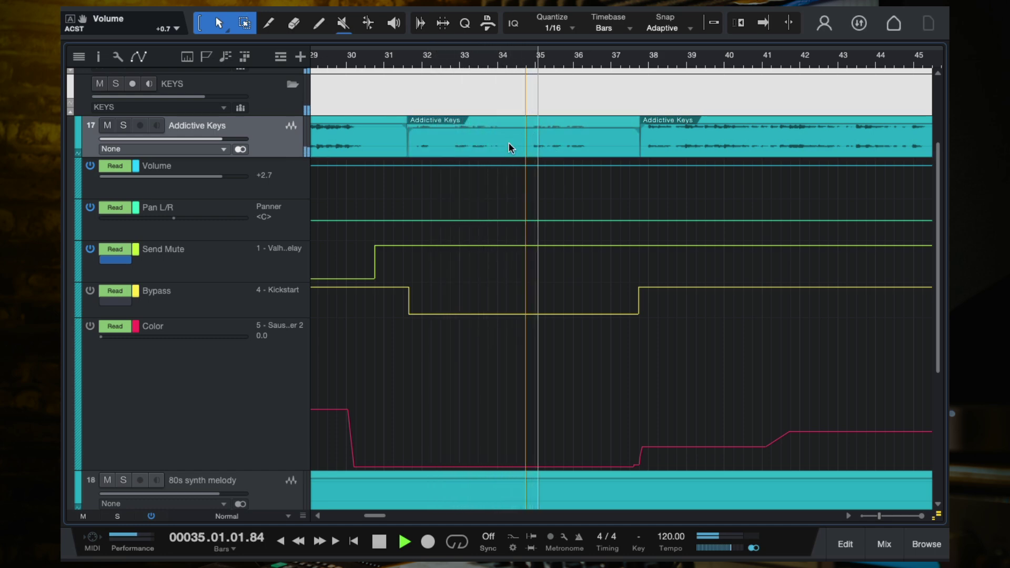
mouse_move(525, 137)
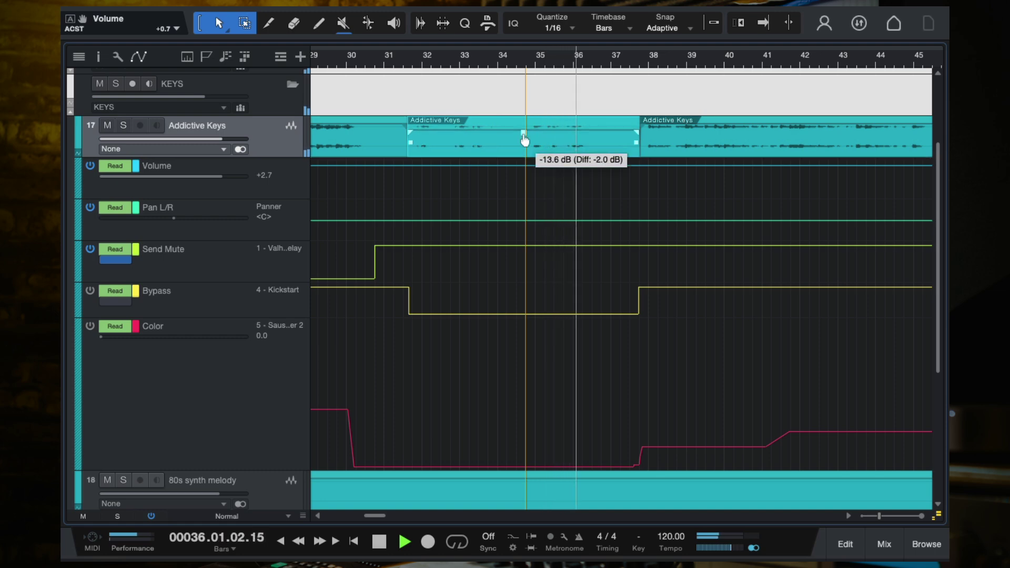
Step: Replay the interlude from about bar 29 and fine-tune the gain of the Addictive Keys interlude event
click(322, 59)
key(f)
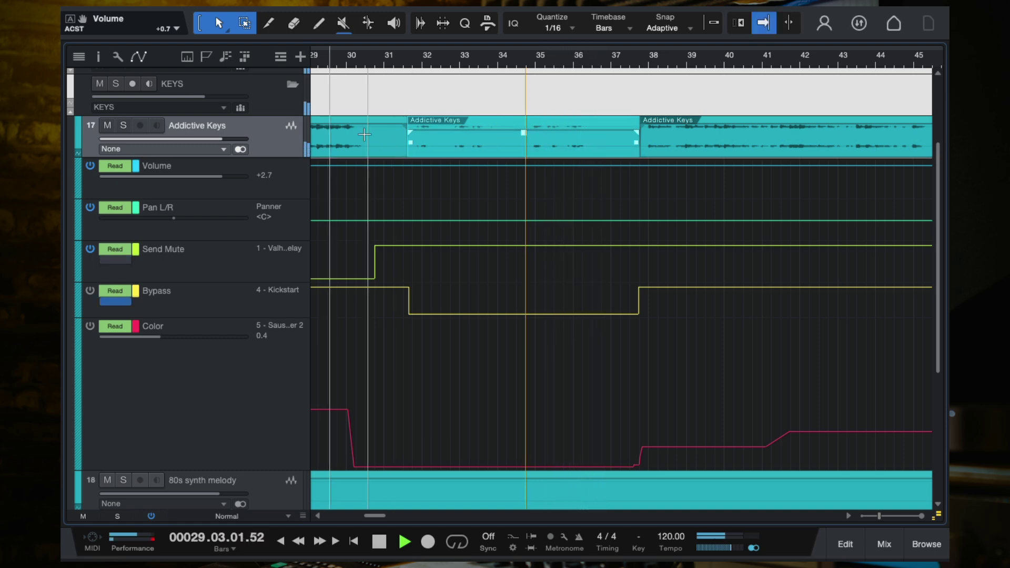
scroll(396, 159, up, 4)
scroll(403, 159, down, 1)
scroll(541, 159, up, 3)
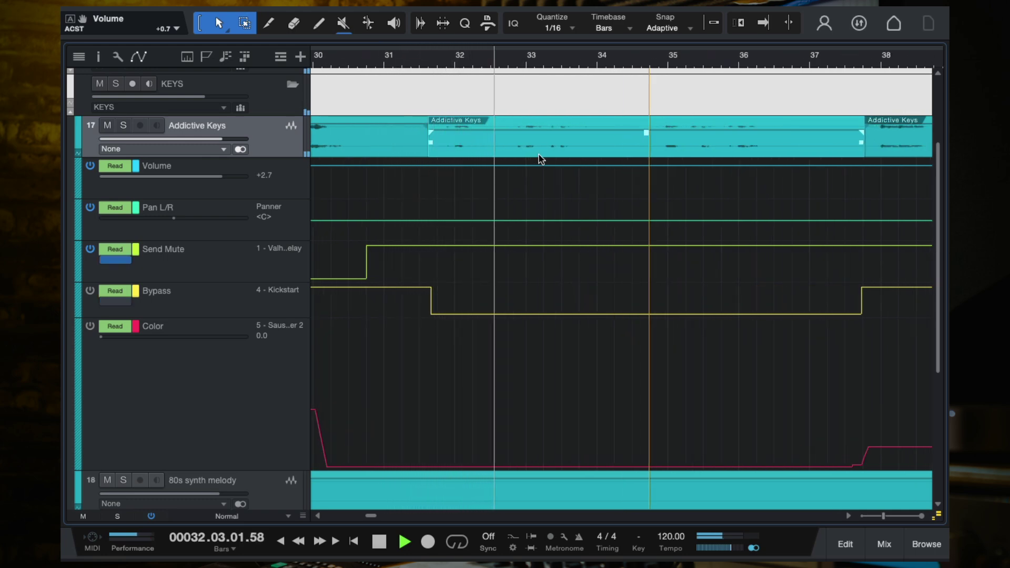
scroll(541, 159, down, 3)
scroll(541, 159, down, 2)
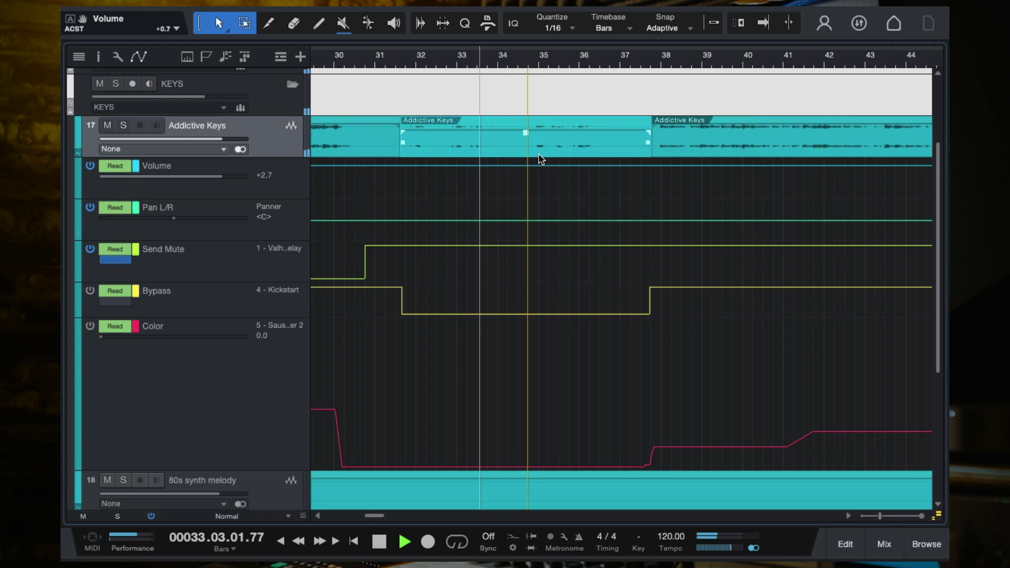
drag(508, 138, 509, 138)
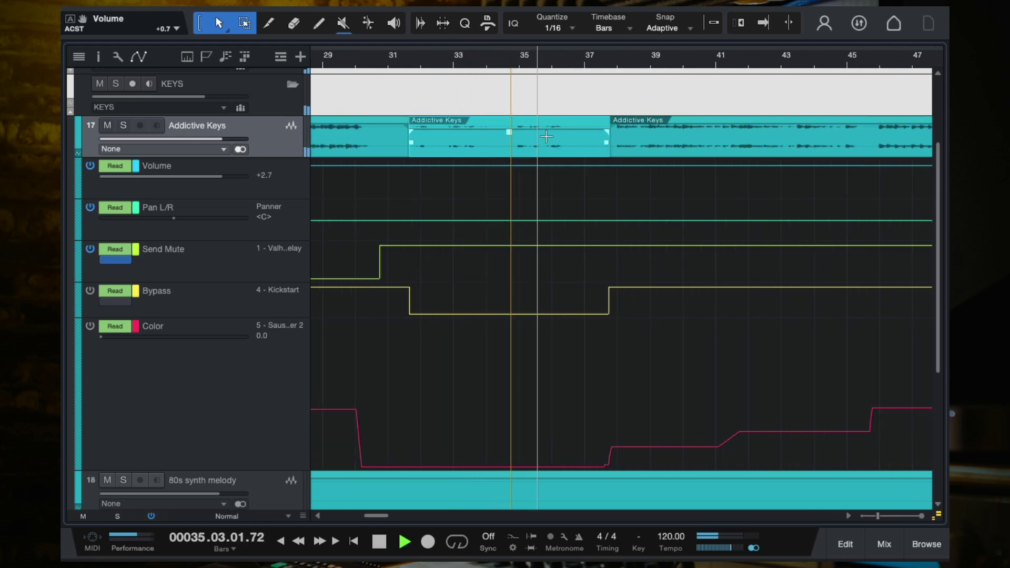
Step: Stop playback after the piano interlude and save the song
scroll(548, 139, right, 2)
scroll(548, 138, down, 3)
scroll(548, 139, up, 1)
scroll(547, 139, up, 3)
key(space)
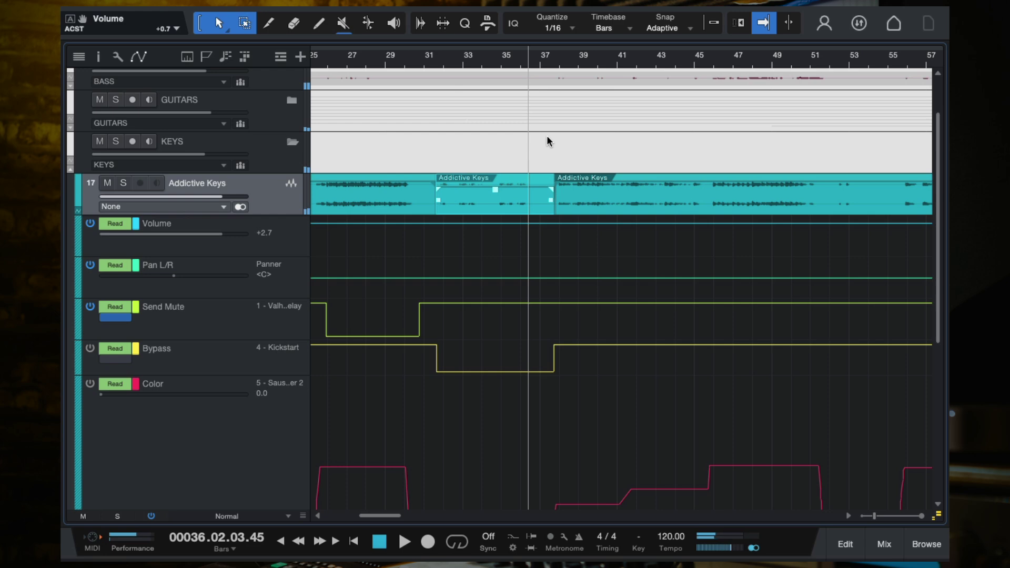
scroll(272, 158, up, 1)
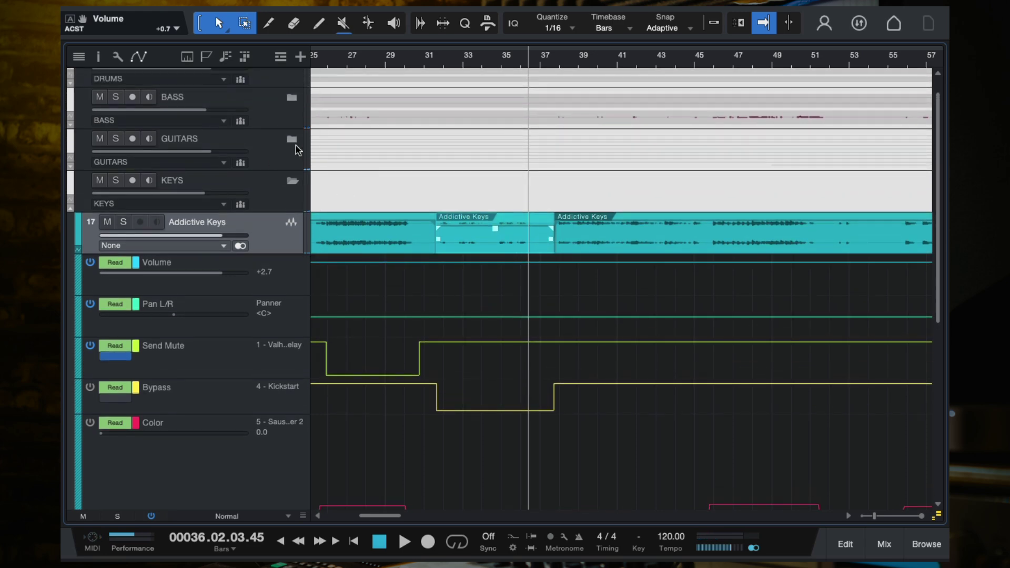
scroll(468, 237, right, 1)
key(ctrl+s)
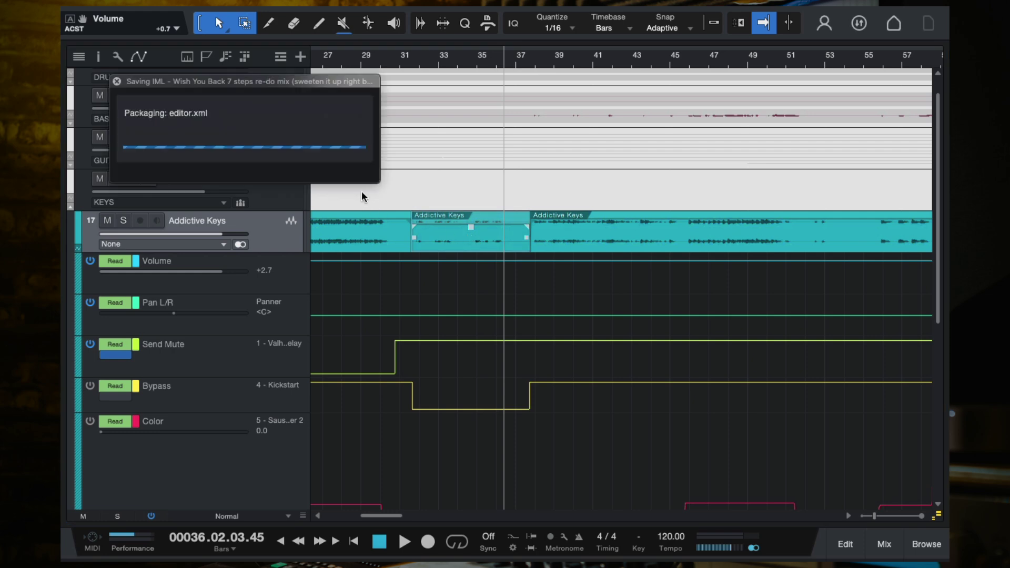
Step: Expand the GUITARS folder and bring its electric guitar tracks into view
click(293, 137)
scroll(420, 198, down, 3)
scroll(420, 199, down, 4)
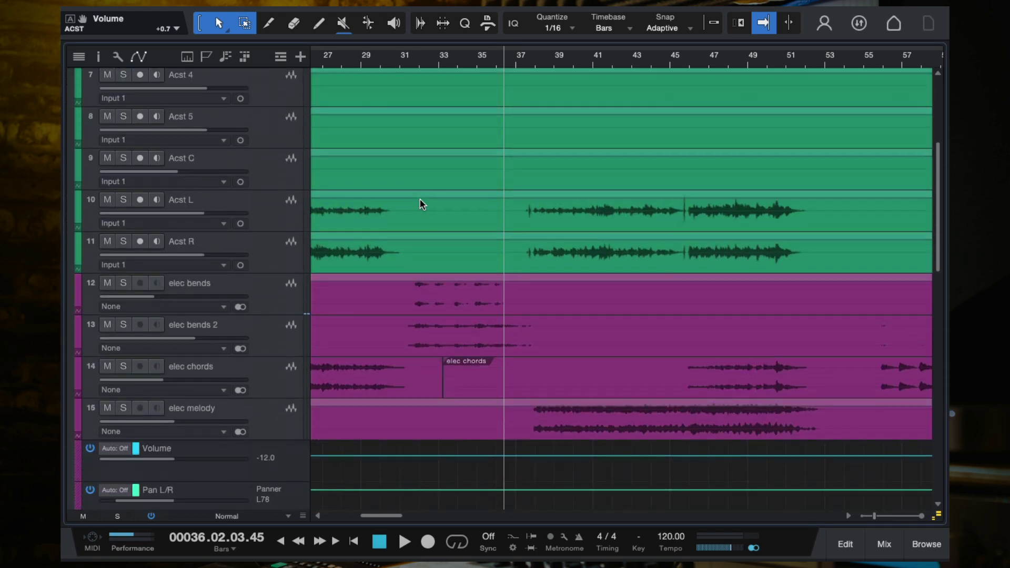
scroll(473, 245, down, 1)
scroll(372, 252, down, 2)
Step: Audition the elec bends 2 track in solo, with the solo off again at the end
click(122, 272)
key(space)
click(123, 273)
scroll(479, 273, down, 2)
key(space)
Step: Play the song from about bar 31 and raise the elec bends 2 track volume to -4.0 dB
click(437, 54)
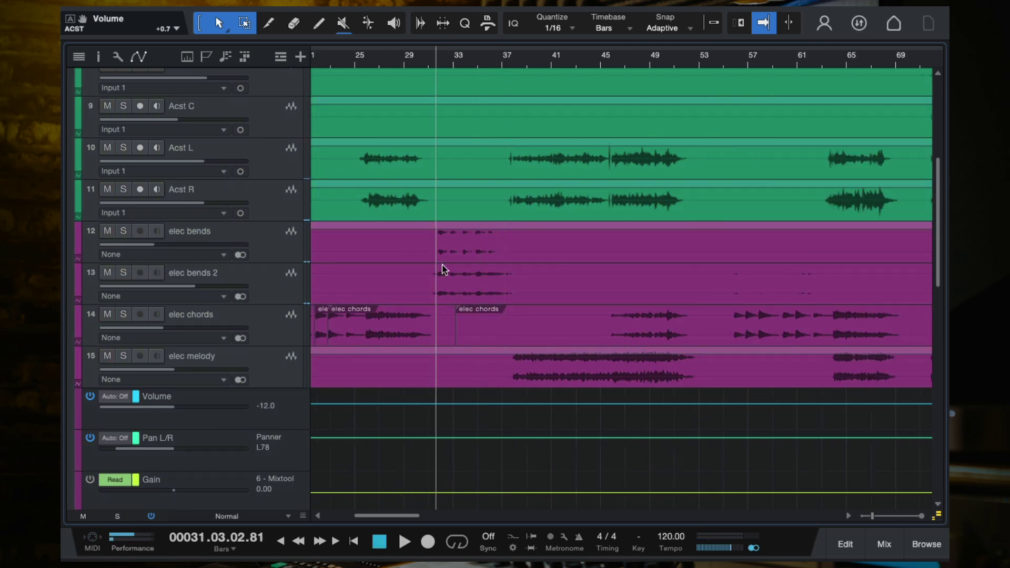
scroll(467, 311, down, 2)
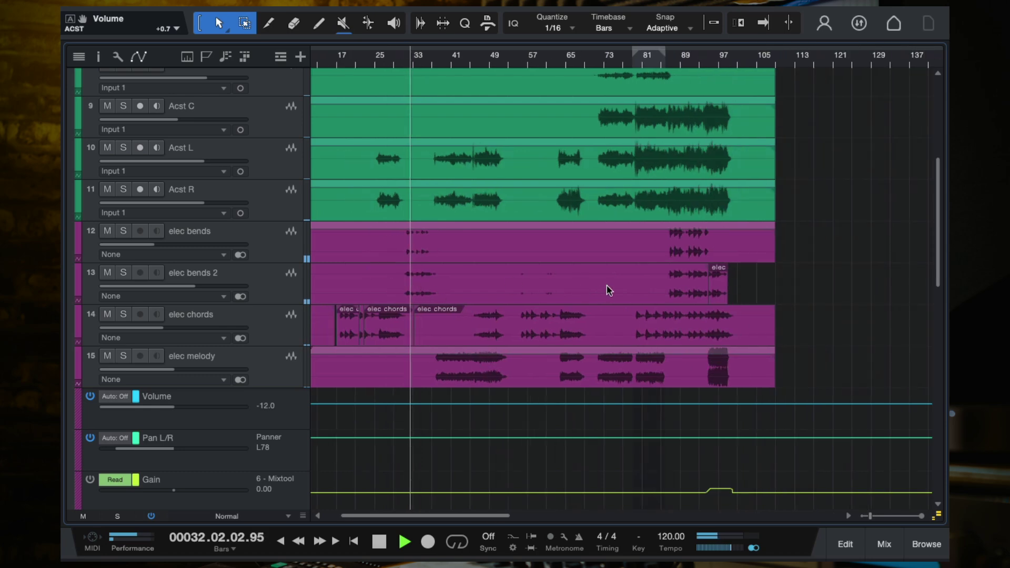
key(space)
click(199, 285)
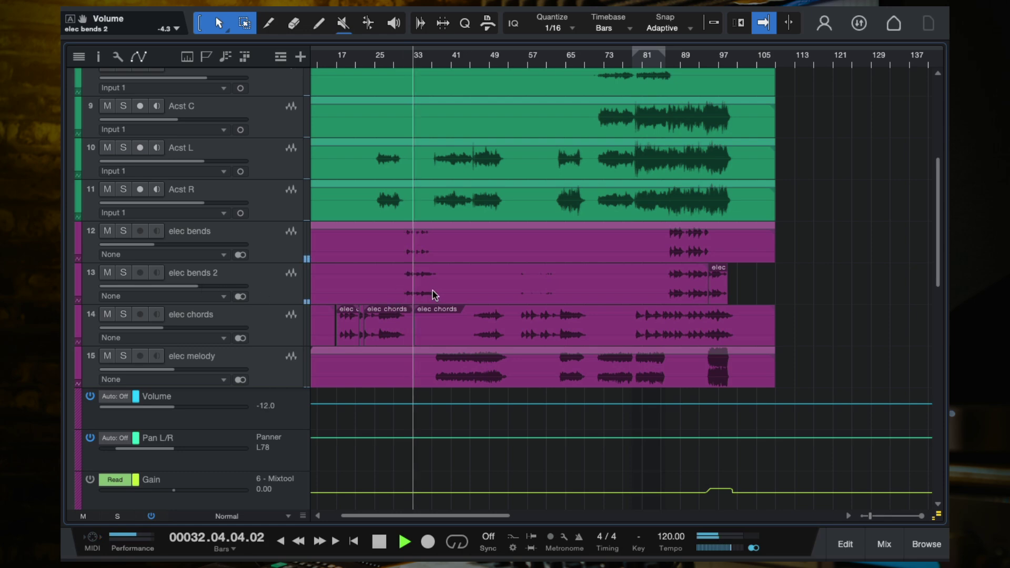
scroll(433, 290, up, 3)
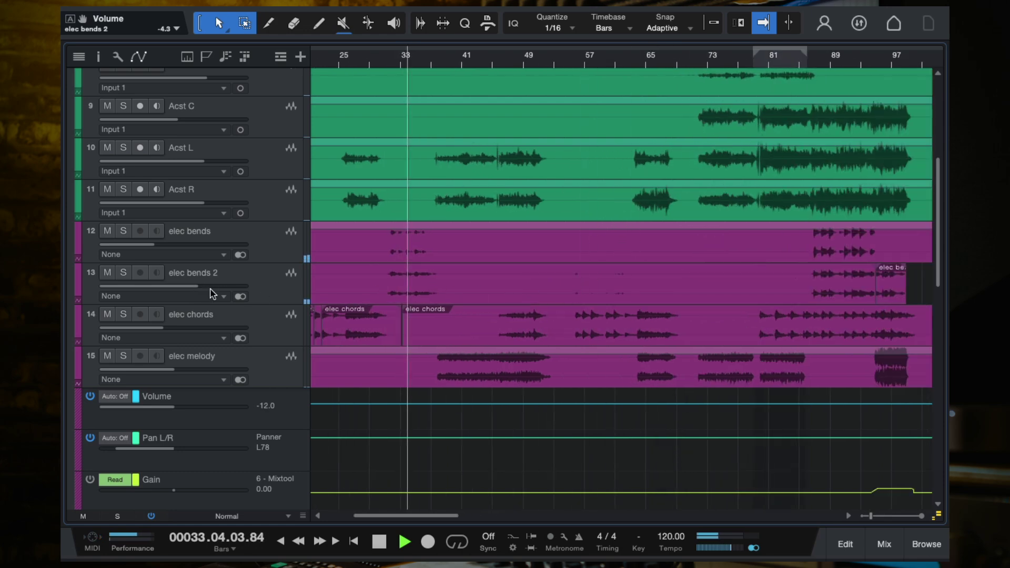
mouse_move(199, 286)
drag(199, 286, 202, 287)
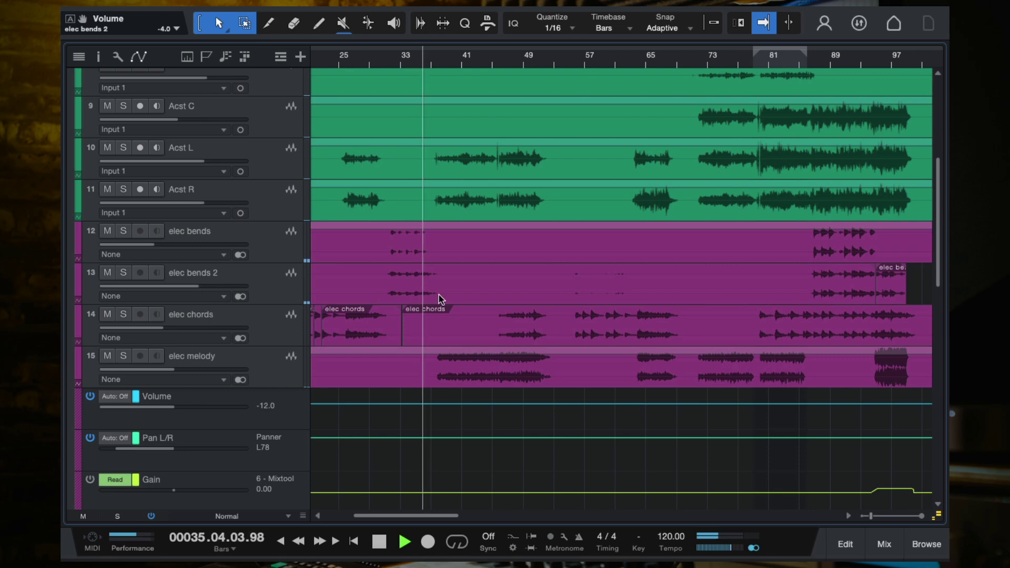
Step: Play the final section from about bar 87 to check the electric guitar bends, and save the song
click(821, 60)
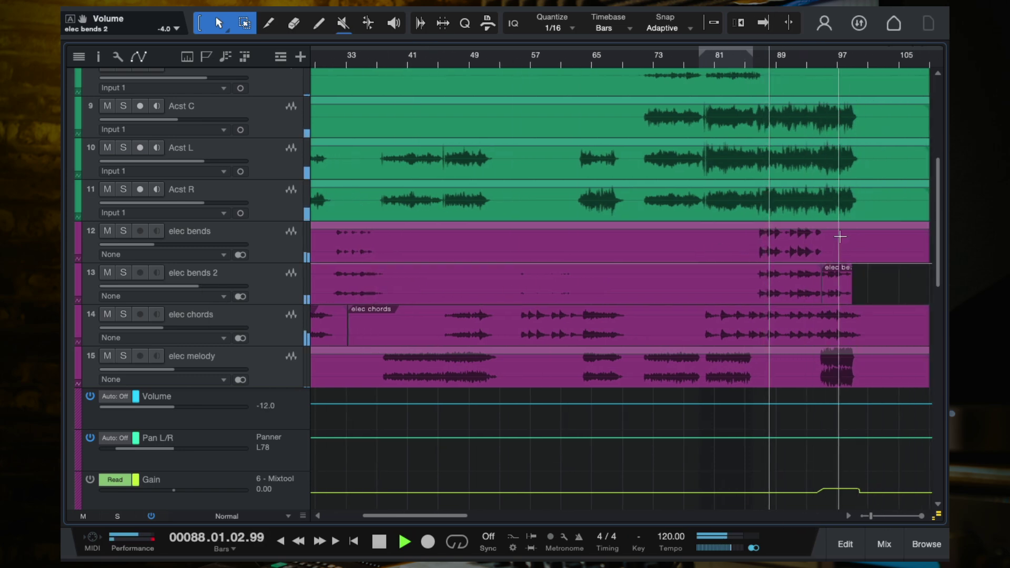
key(space)
key(ctrl+s)
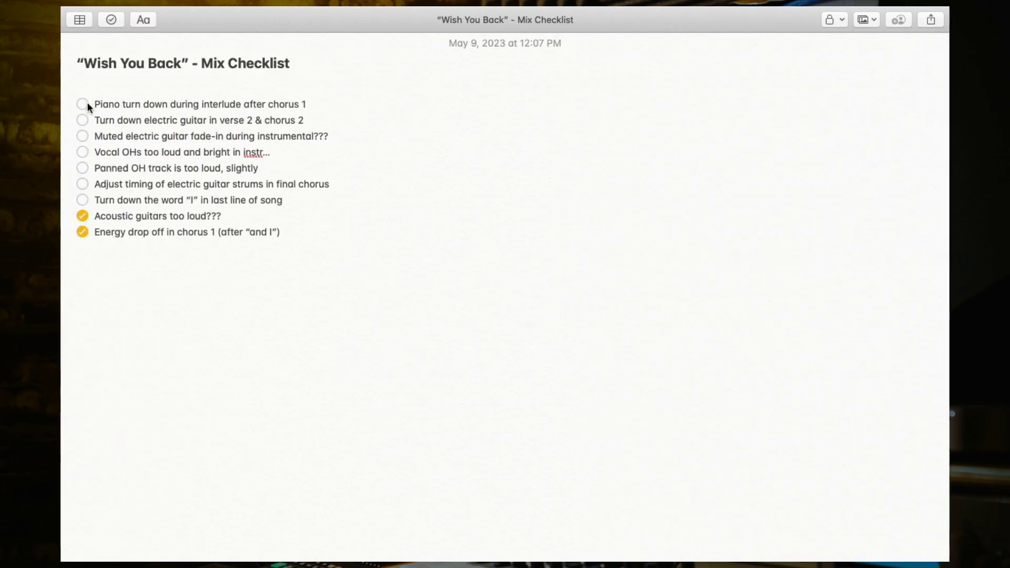
Step: Check off "Piano turn down during interlude after chorus 1" in the checklist, and select the elec melody track in Studio One
click(85, 103)
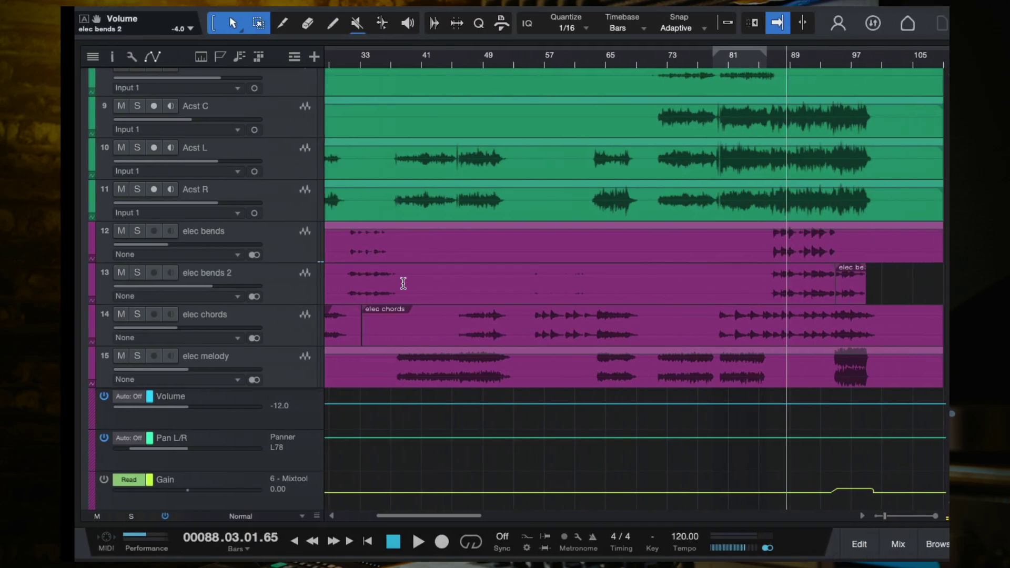
scroll(509, 316, up, 2)
scroll(510, 315, down, 2)
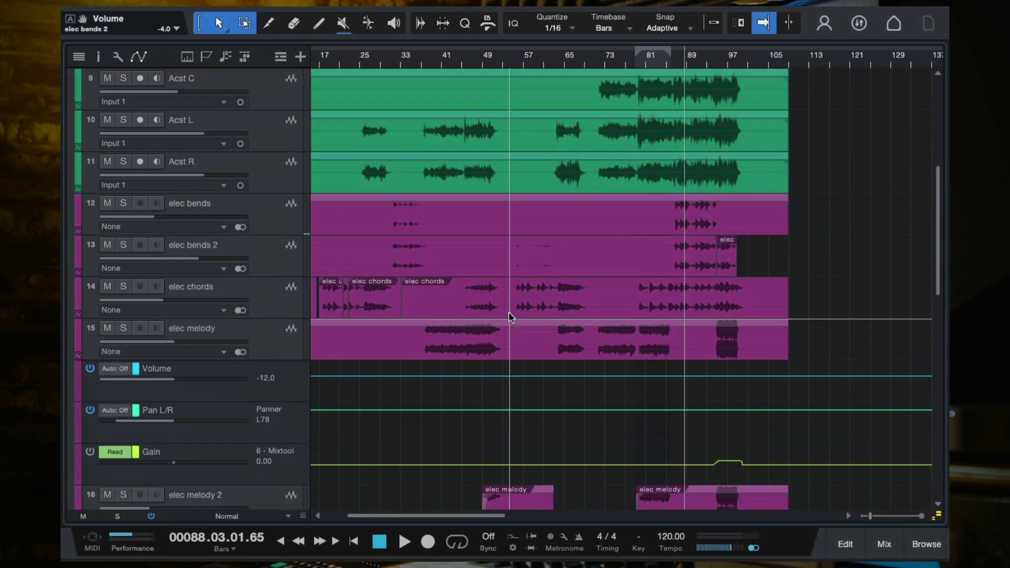
click(277, 353)
scroll(390, 356, up, 3)
scroll(423, 357, down, 5)
scroll(525, 333, right, 2)
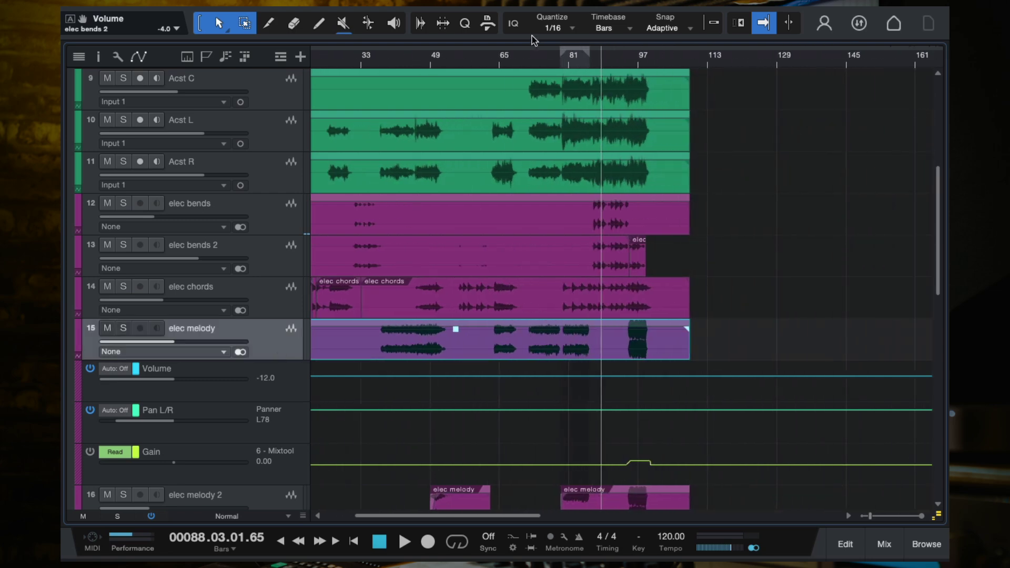
Step: Play the song from about bars 72 and 64, and solo the elec melody track
click(537, 58)
key(space)
scroll(561, 242, up, 2)
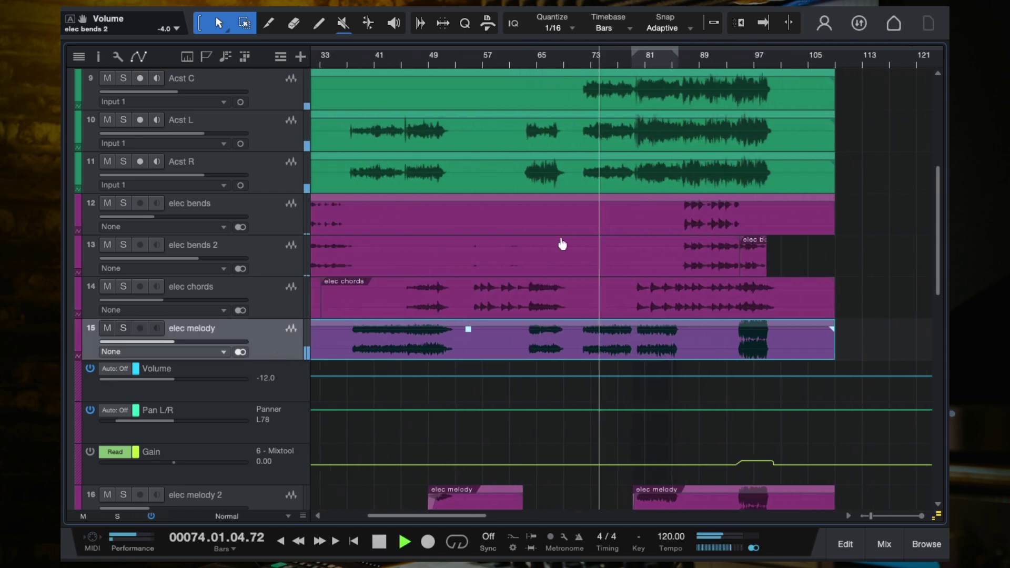
scroll(561, 221, down, 1)
click(533, 57)
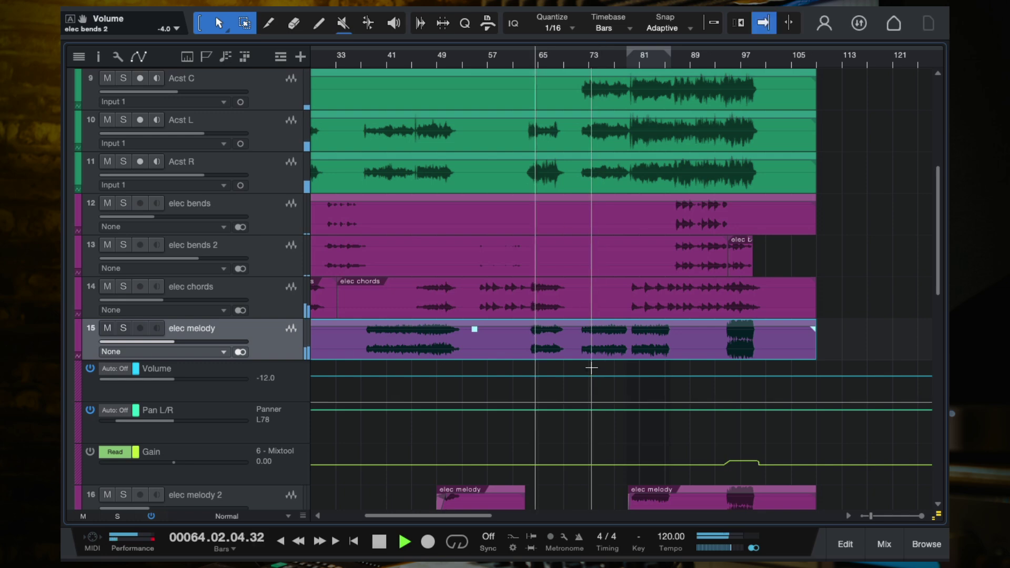
scroll(164, 283, down, 2)
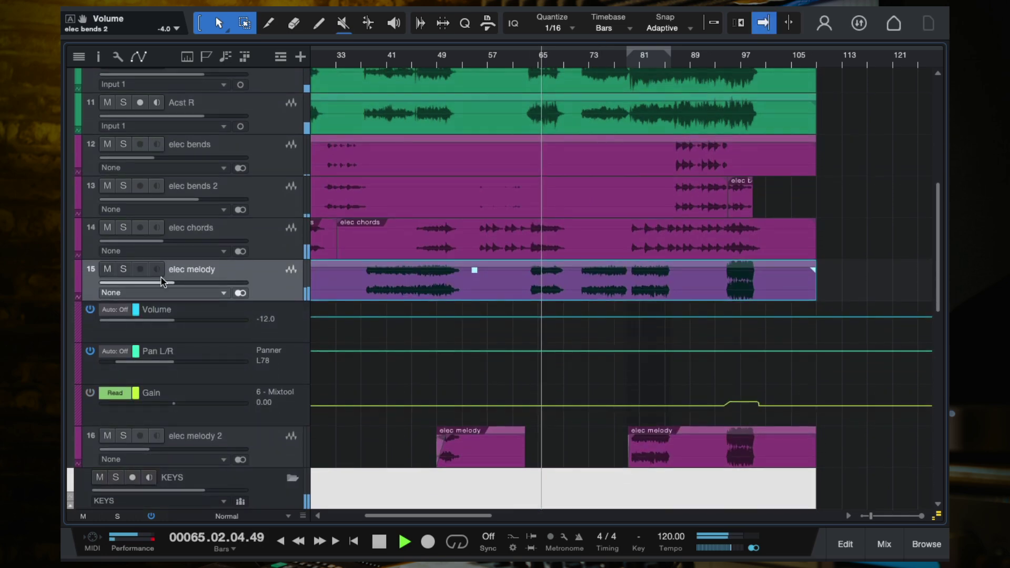
key(s)
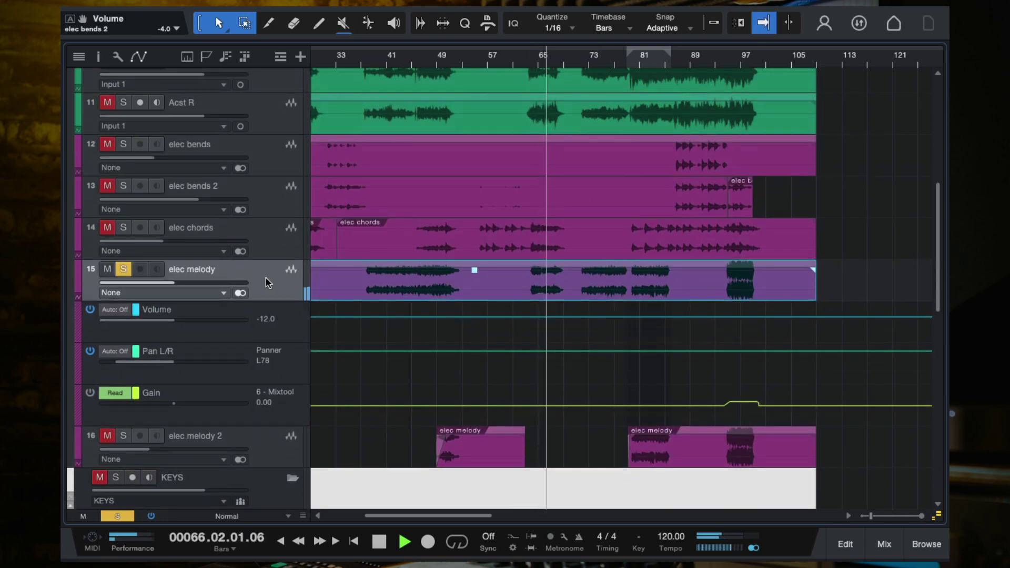
Step: Look over the elec melody channel in the mixer, close the mixer, and stop playback
key(F3)
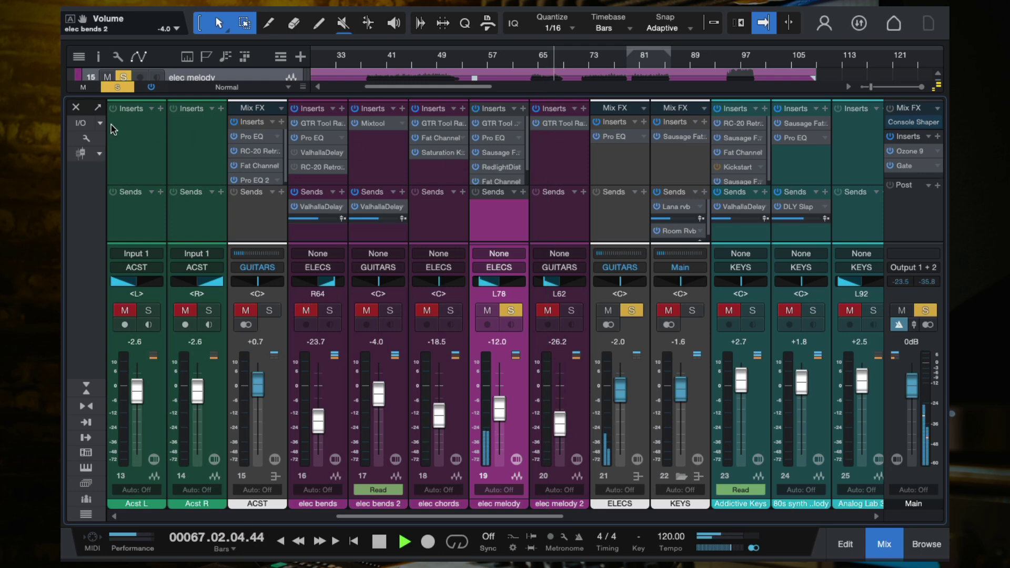
click(74, 109)
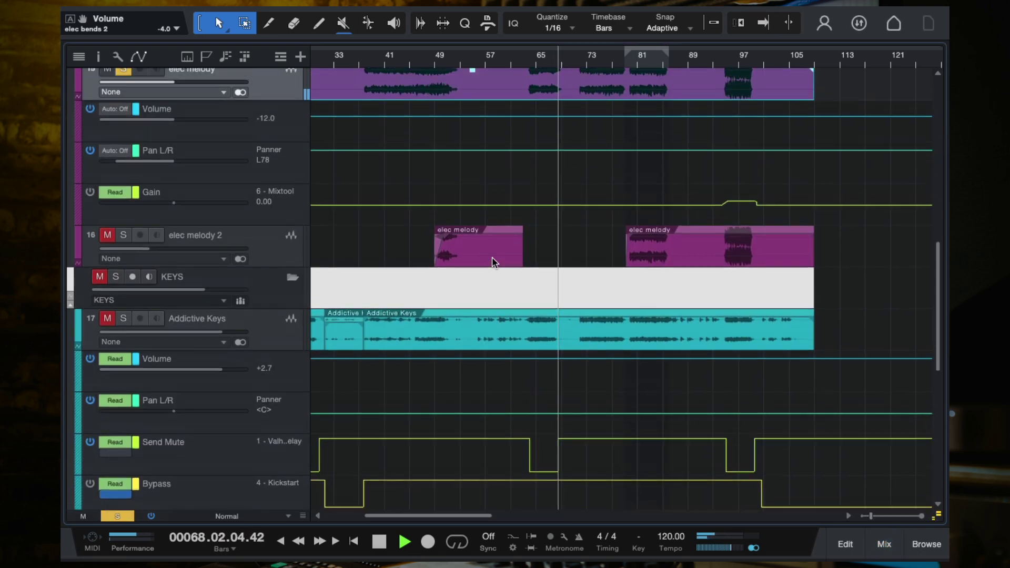
scroll(491, 259, up, 3)
key(space)
key(f)
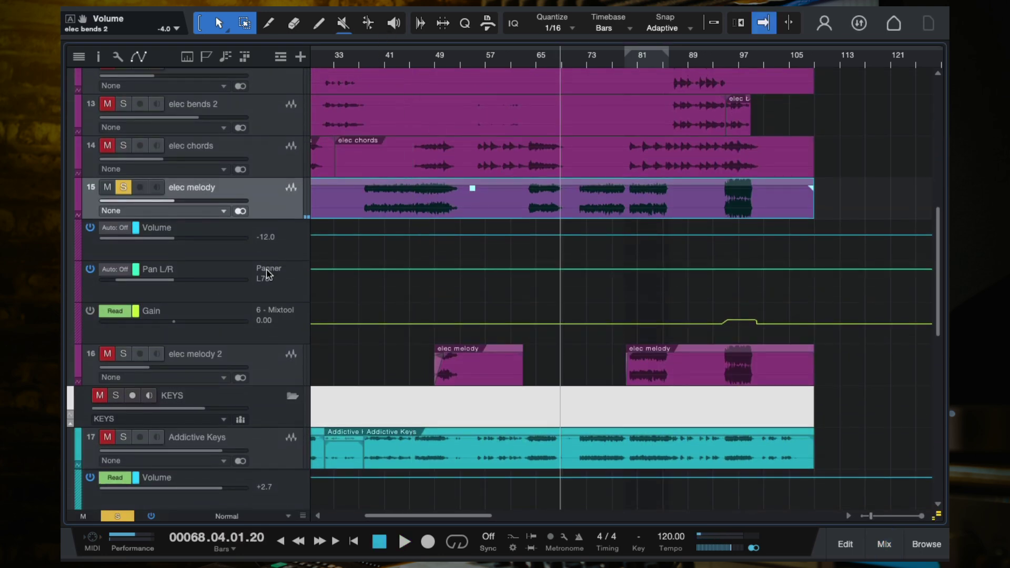
Step: Select the elec melody Gain automation lane and play the soloed track from about bars 37, 64 and 49
click(293, 322)
scroll(405, 341, up, 3)
scroll(405, 341, down, 3)
scroll(405, 341, left, 1)
scroll(451, 329, down, 1)
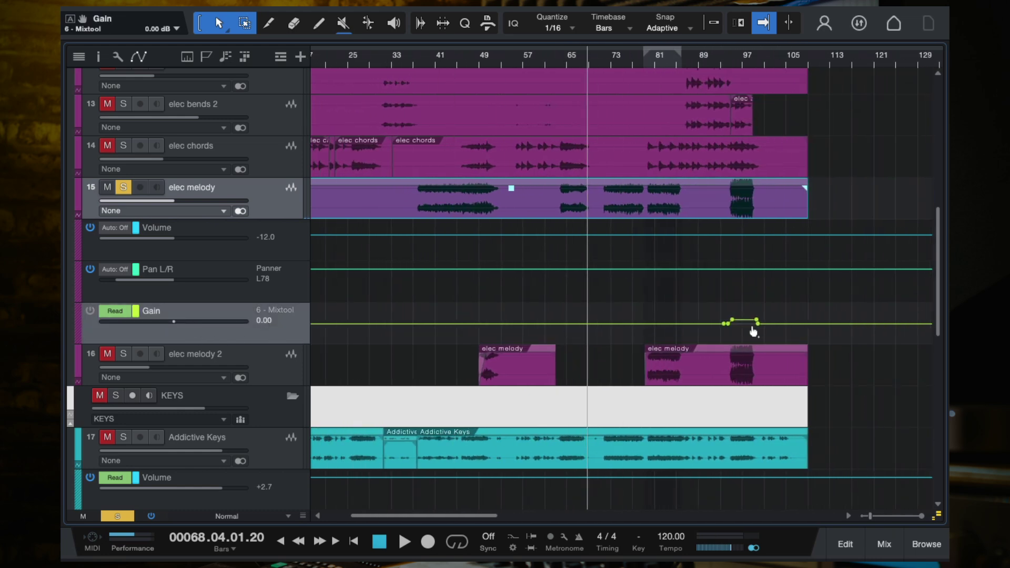
scroll(539, 300, up, 4)
scroll(540, 300, left, 1)
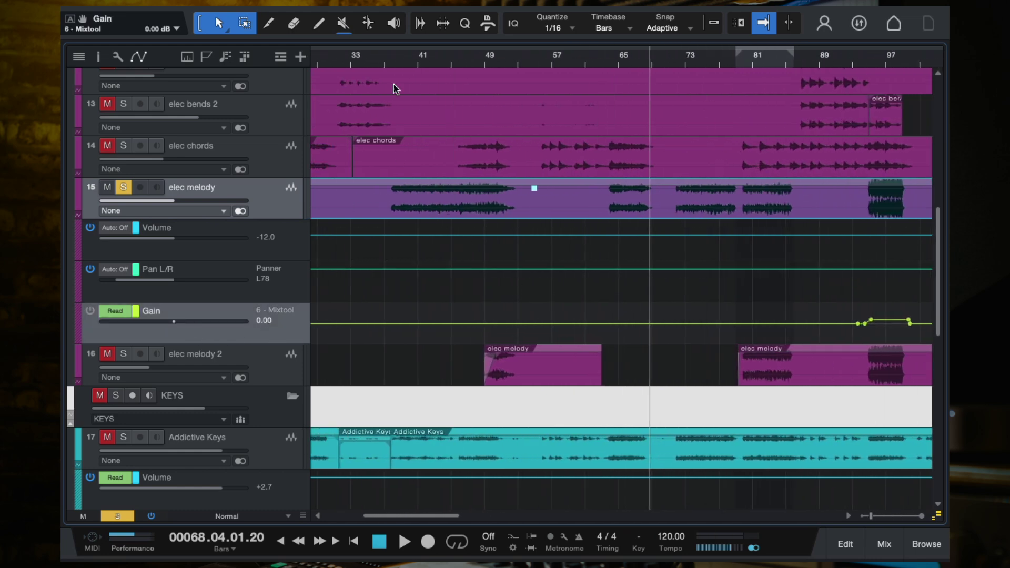
click(394, 59)
key(space)
click(616, 59)
click(490, 59)
Step: Lower the elec melody Gain automation between about bars 36 and 70 to -1.00 dB, and turn the track's solo off during playback
drag(378, 313, 662, 310)
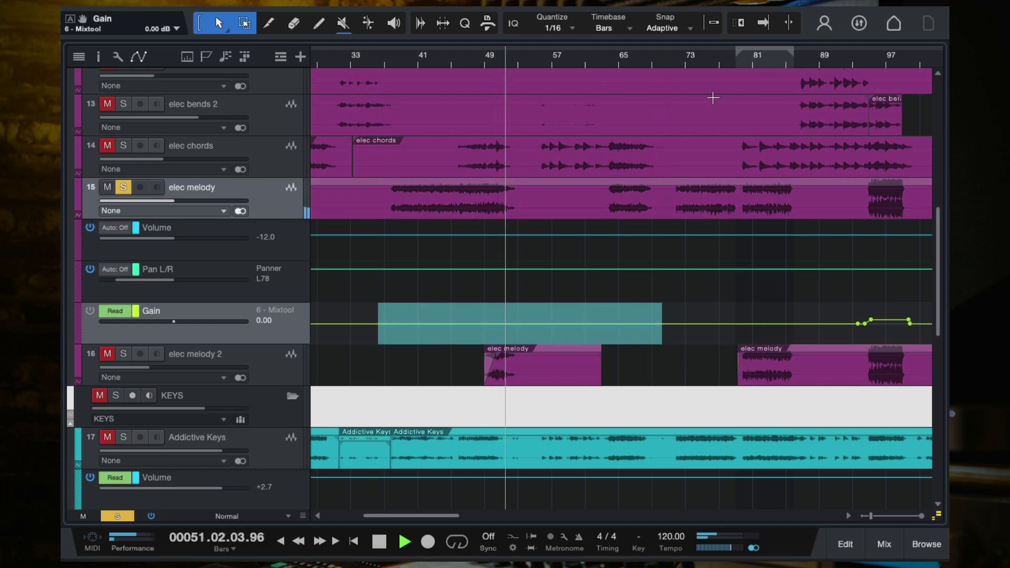
click(696, 62)
click(433, 59)
key(space)
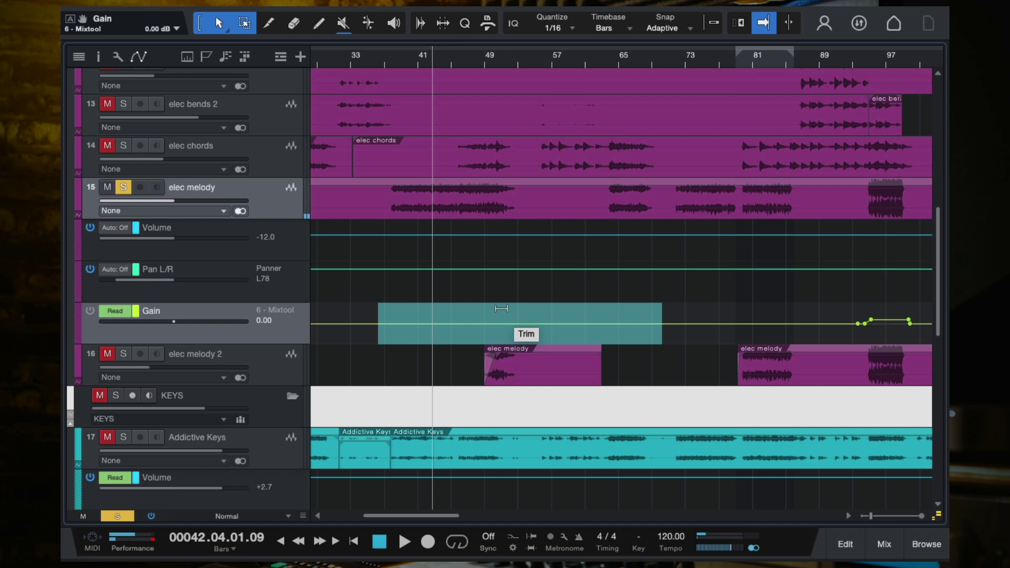
drag(502, 310, 502, 313)
key(space)
click(123, 187)
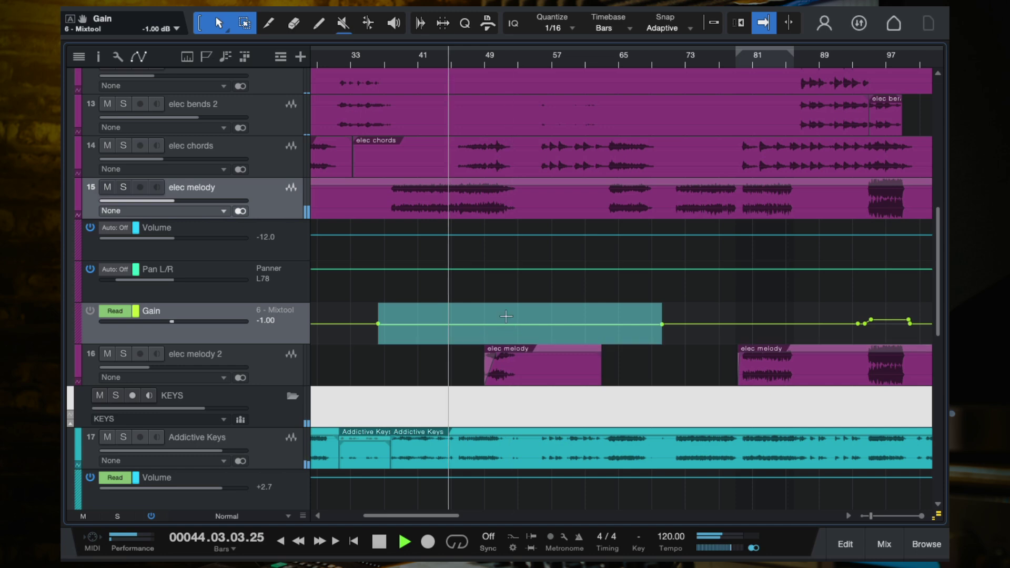
Step: Try the selected Gain automation range at -2.00 dB, playing the mix from about bars 64 and 43
drag(494, 310, 495, 314)
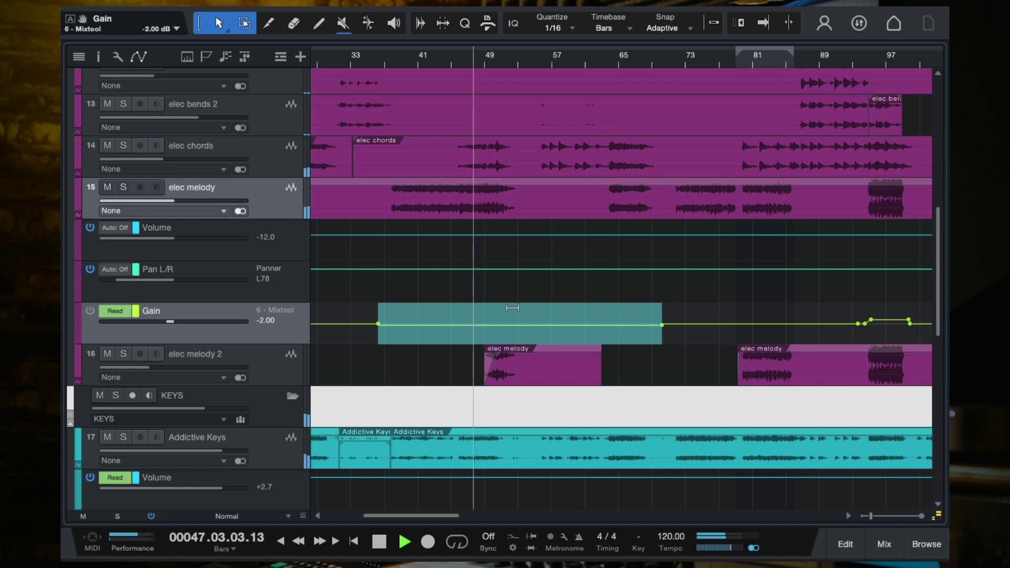
click(618, 58)
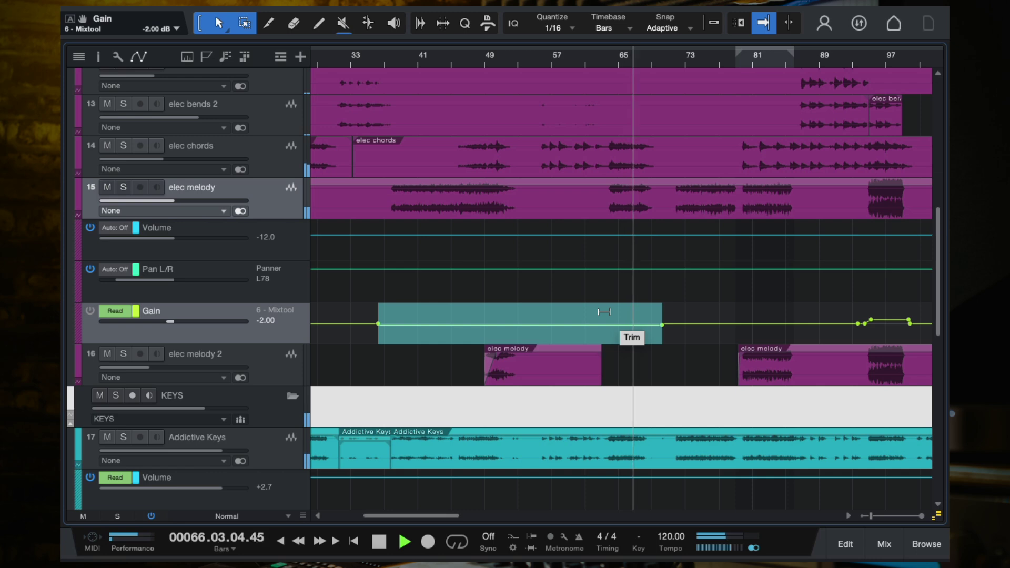
click(441, 62)
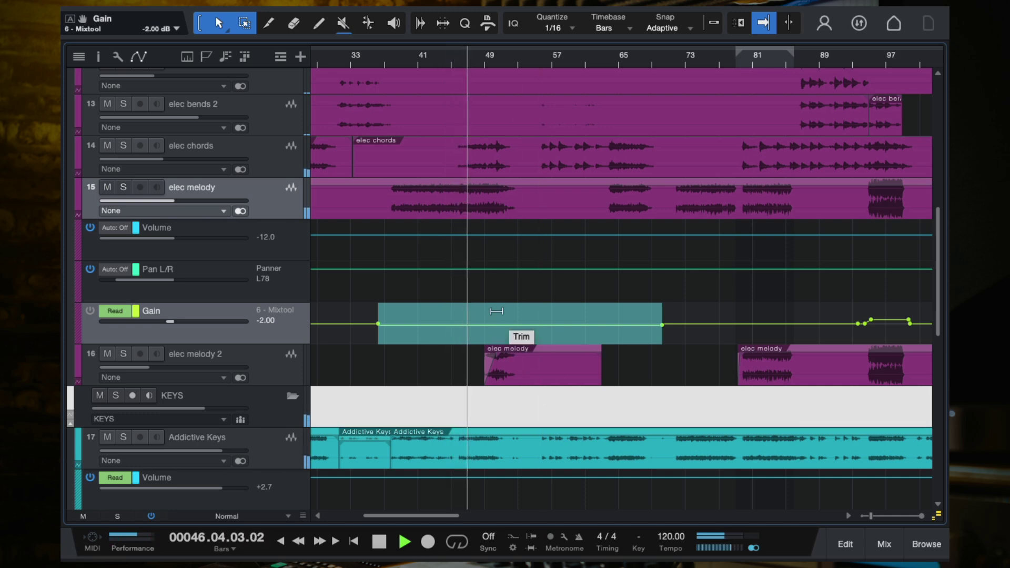
Step: Set the selected elec melody Gain range to -1.00 dB, listen to it in the mix, and save the song
mouse_move(496, 309)
mouse_down()
mouse_move(496, 295)
mouse_move(497, 308)
mouse_up()
click(623, 252)
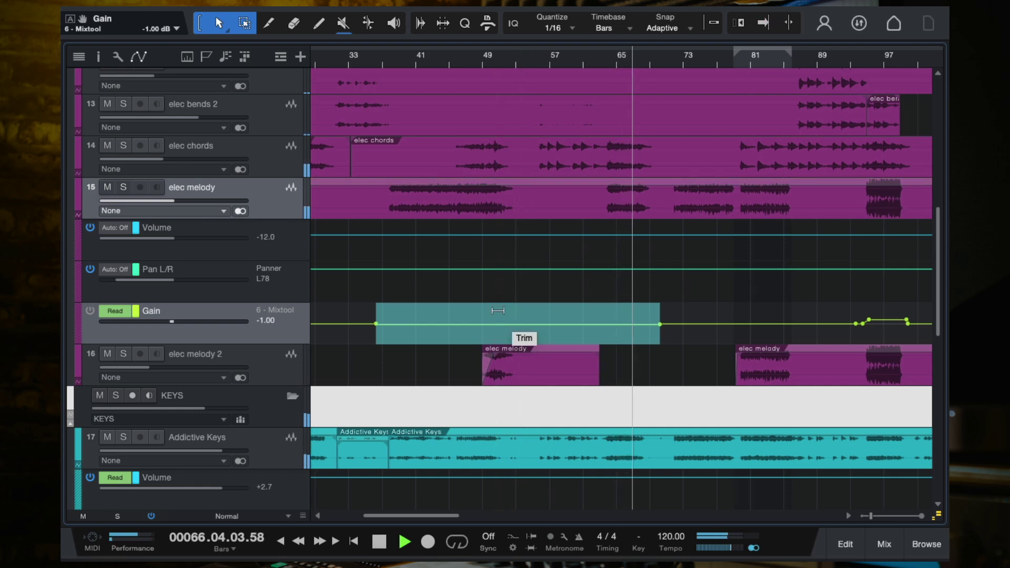
scroll(498, 311, right, 1)
key(space)
key(ctrl+s)
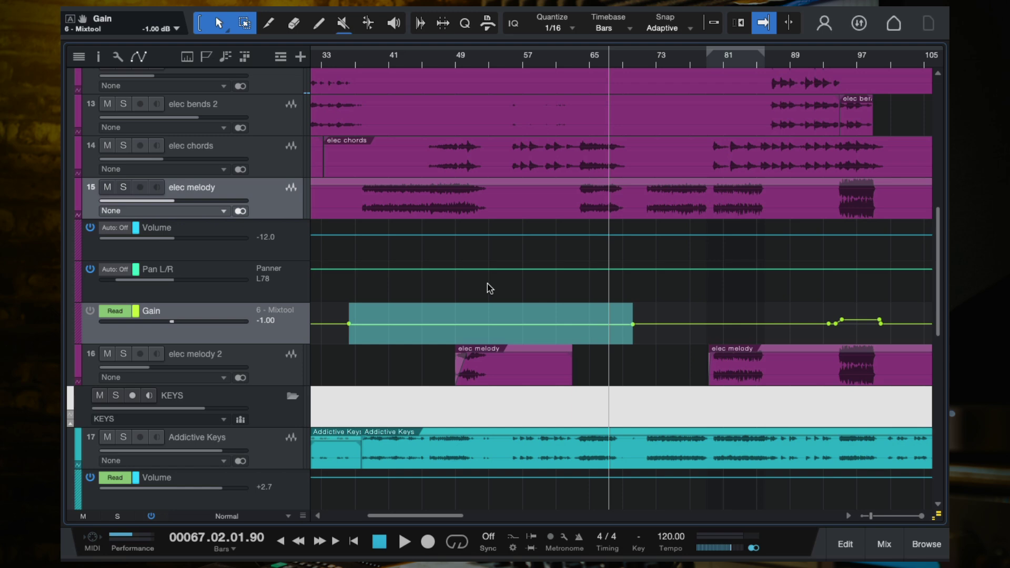
Step: Play from about bar 64, and check off "Turn down electric guitar in verse 2 & chorus 2" in the mix checklist
click(587, 62)
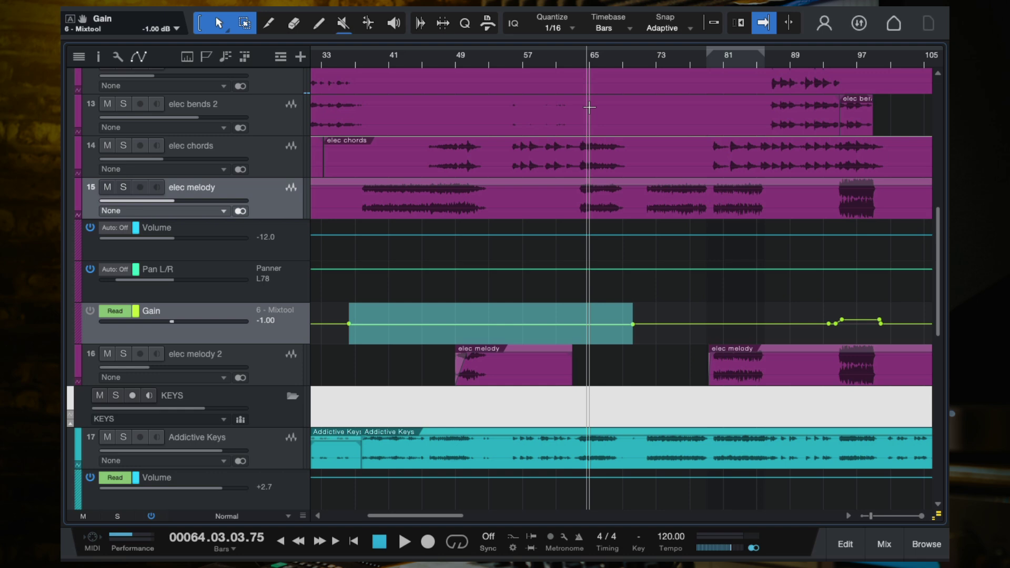
key(space)
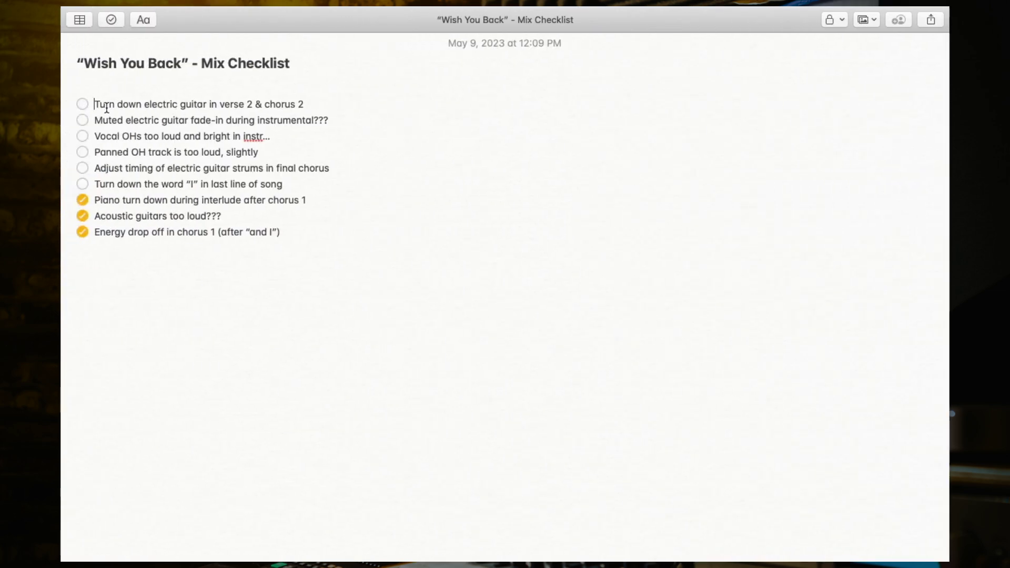
click(82, 104)
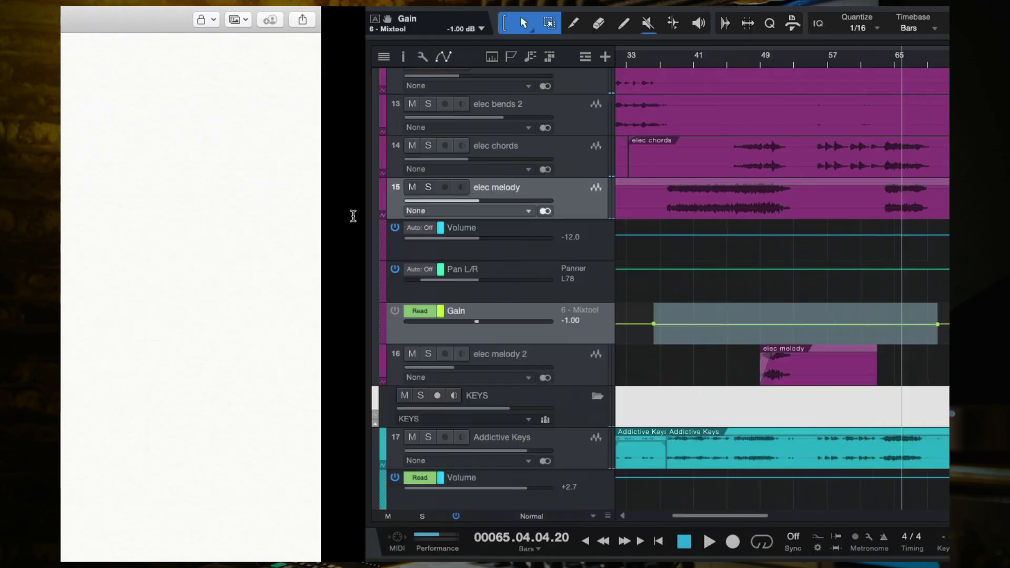
Step: Return to Studio One, select the elec melody clip, and play the song from about bars 72 and 79
scroll(561, 247, down, 2)
scroll(562, 247, down, 1)
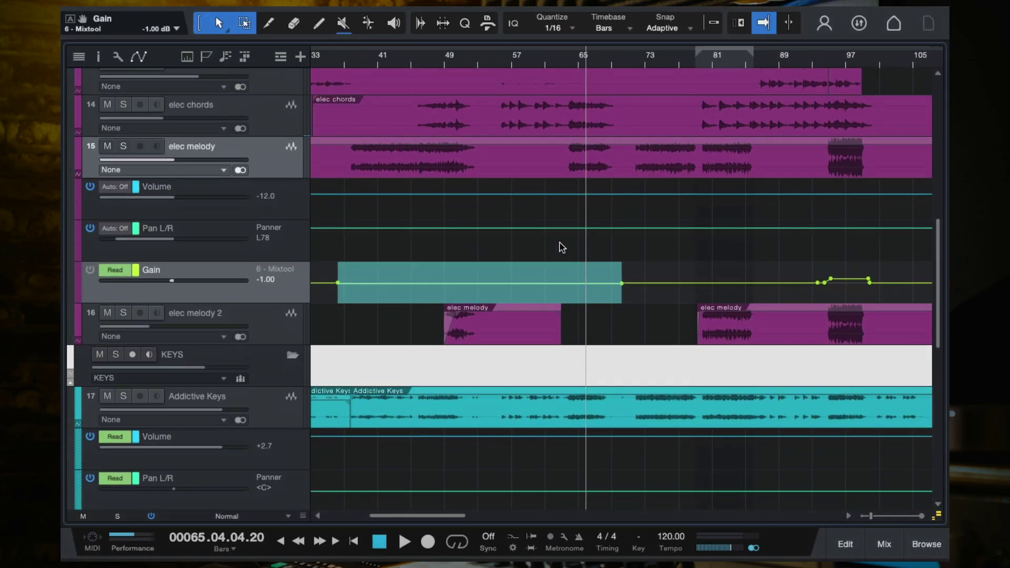
click(655, 168)
click(641, 66)
key(space)
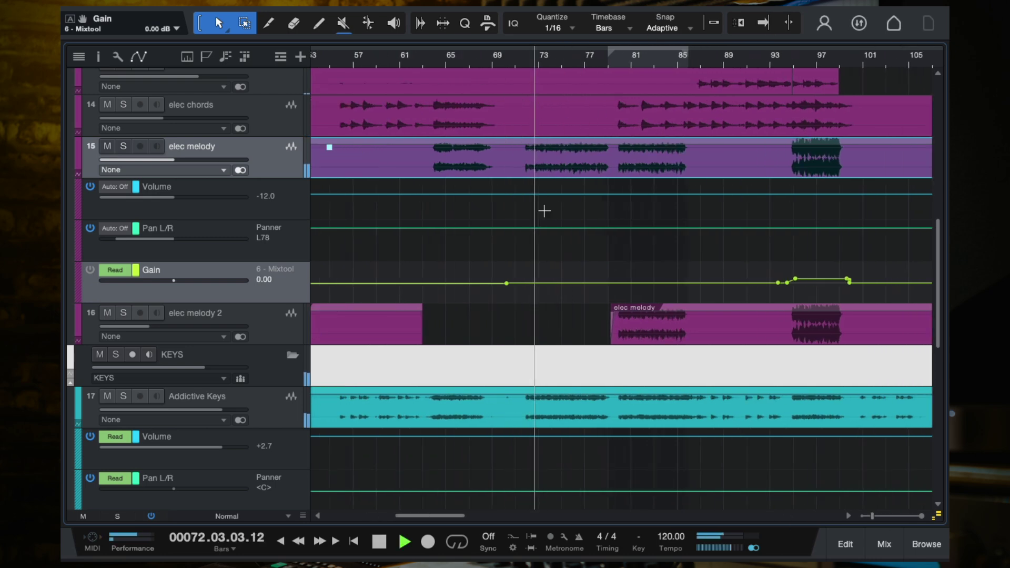
scroll(548, 248, up, 2)
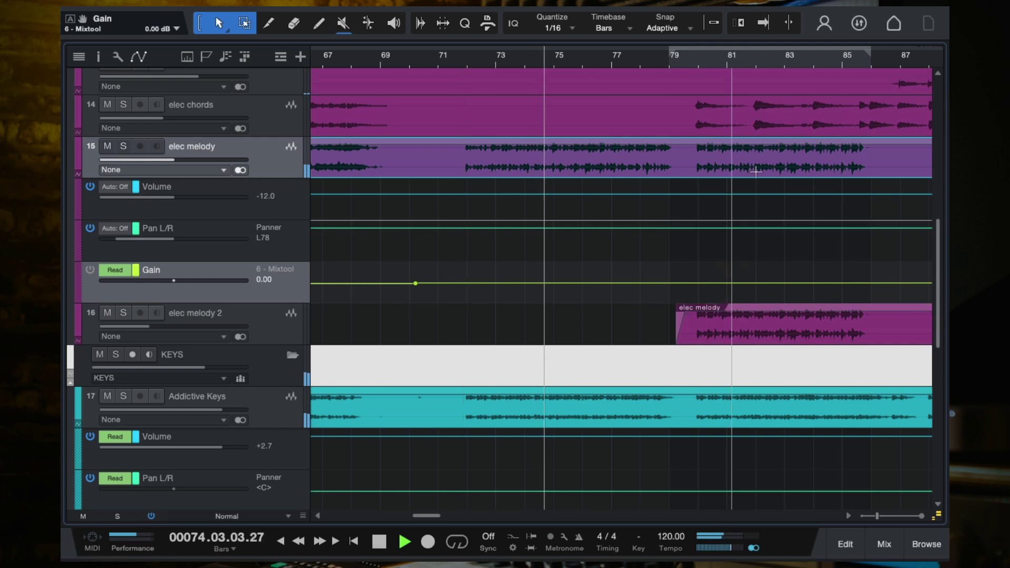
click(693, 61)
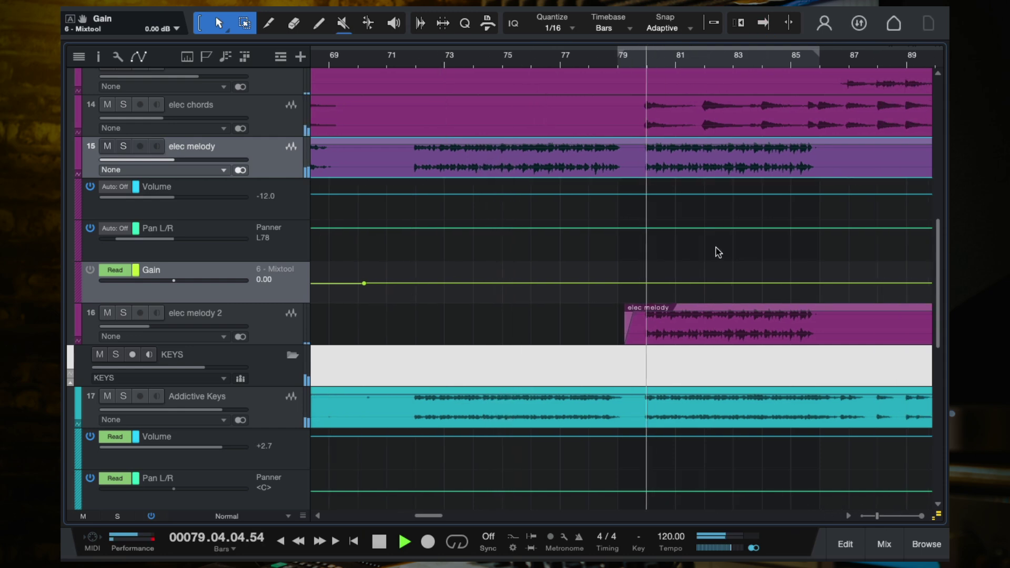
key(space)
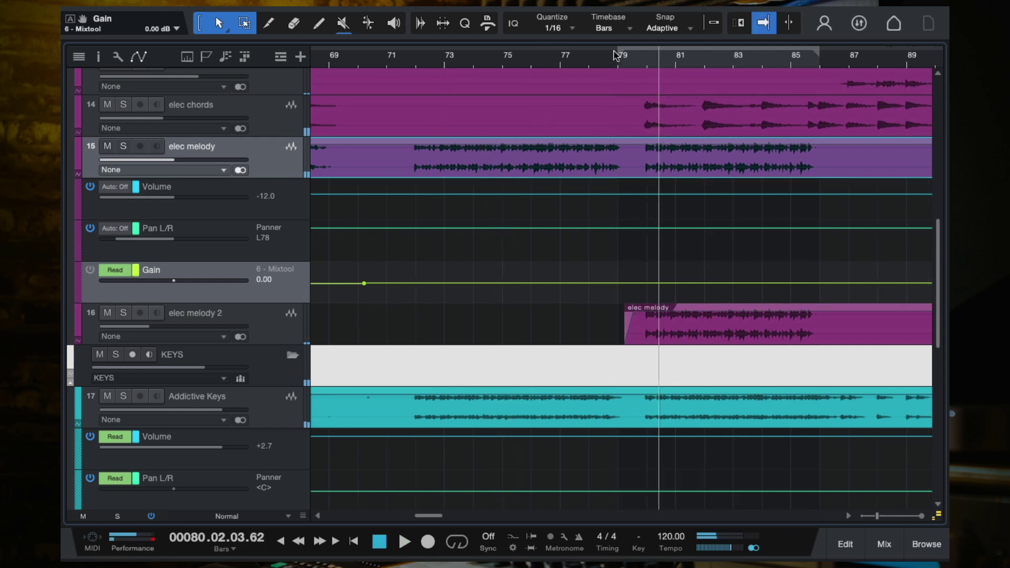
Step: Add elec melody Gain points at about bars 78 and 72, lower the bar 72 point to about -15 dB, and play the fade-in
click(593, 58)
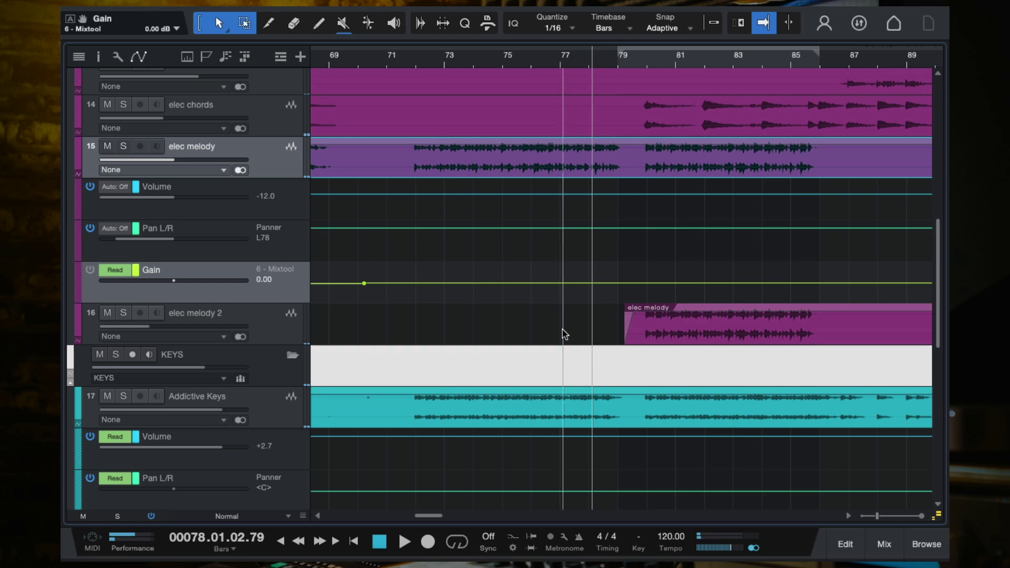
click(592, 284)
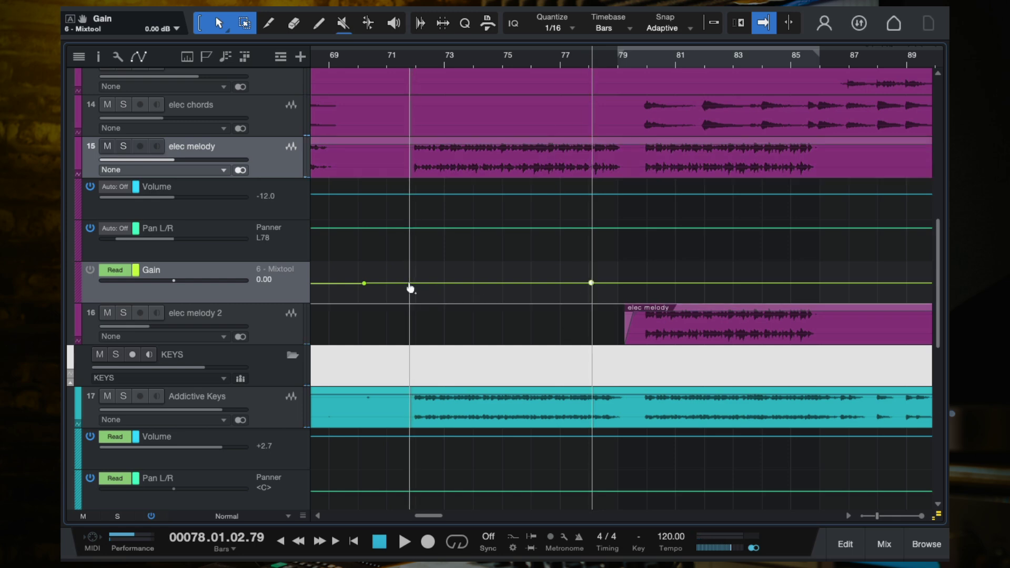
drag(410, 284, 408, 293)
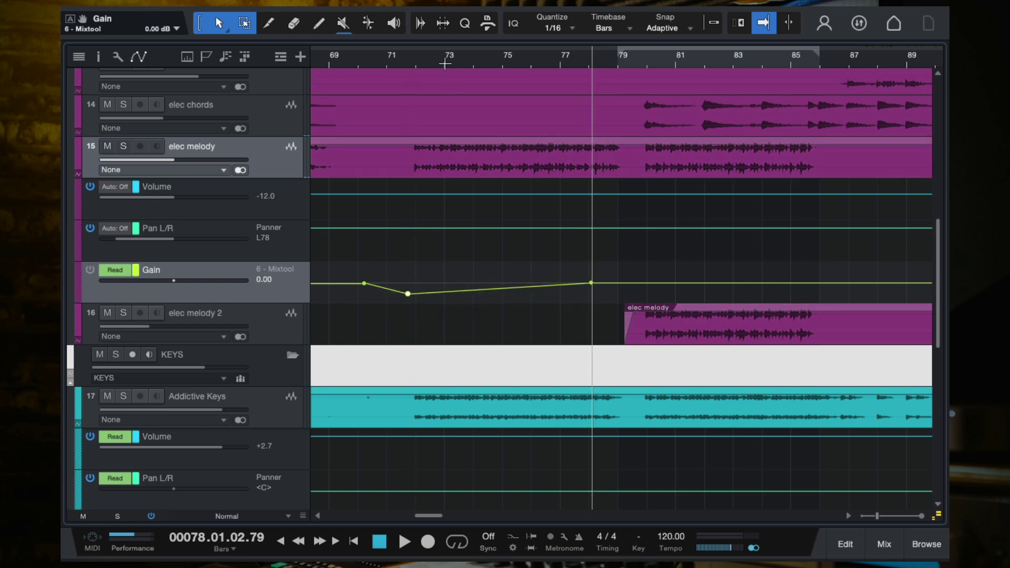
click(412, 67)
key(space)
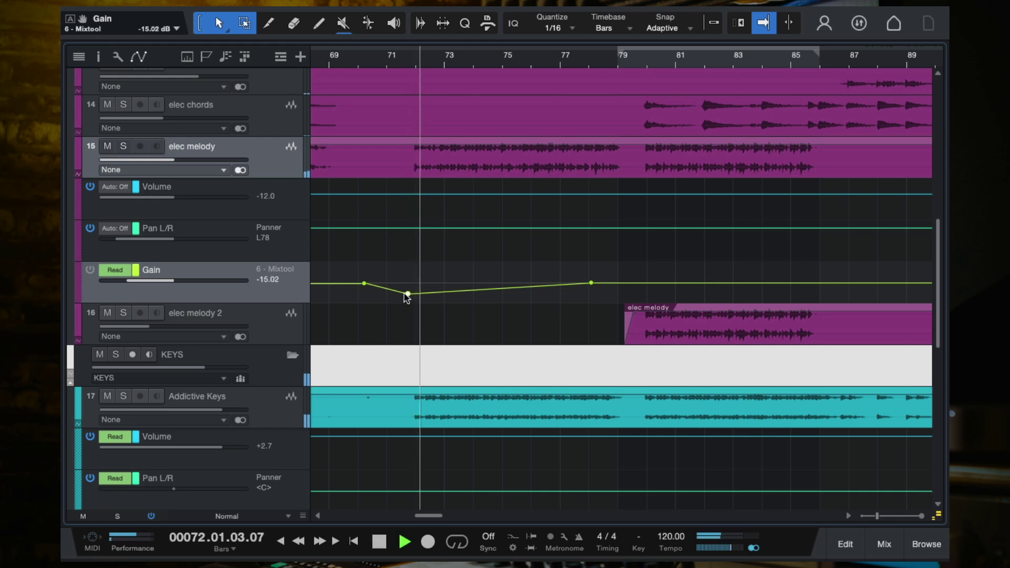
Step: Move the low elec melody Gain point to about bar 72, raise it for a shallower dip, and play the fade-in through bar 79
drag(411, 300, 413, 302)
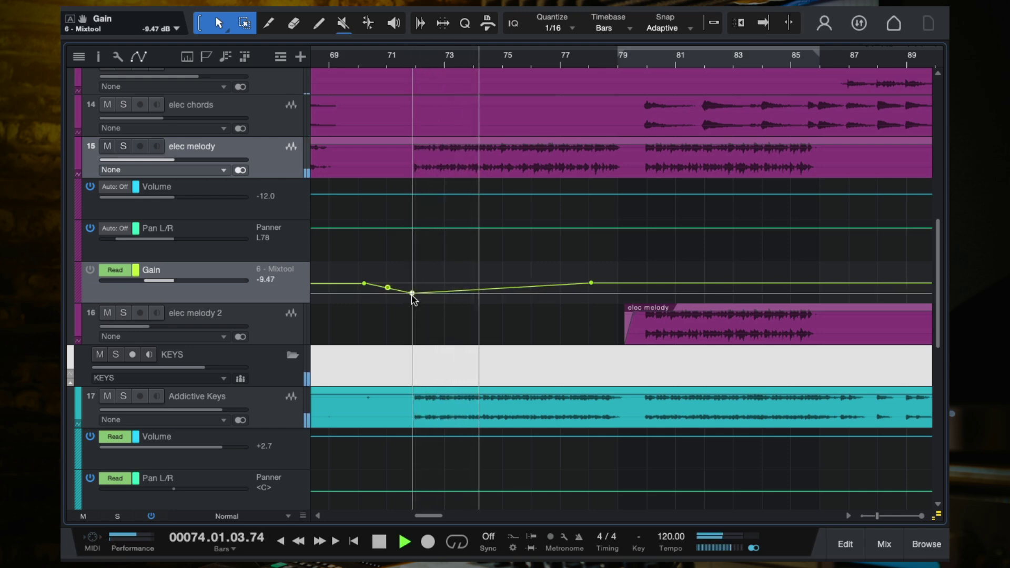
drag(413, 293, 413, 292)
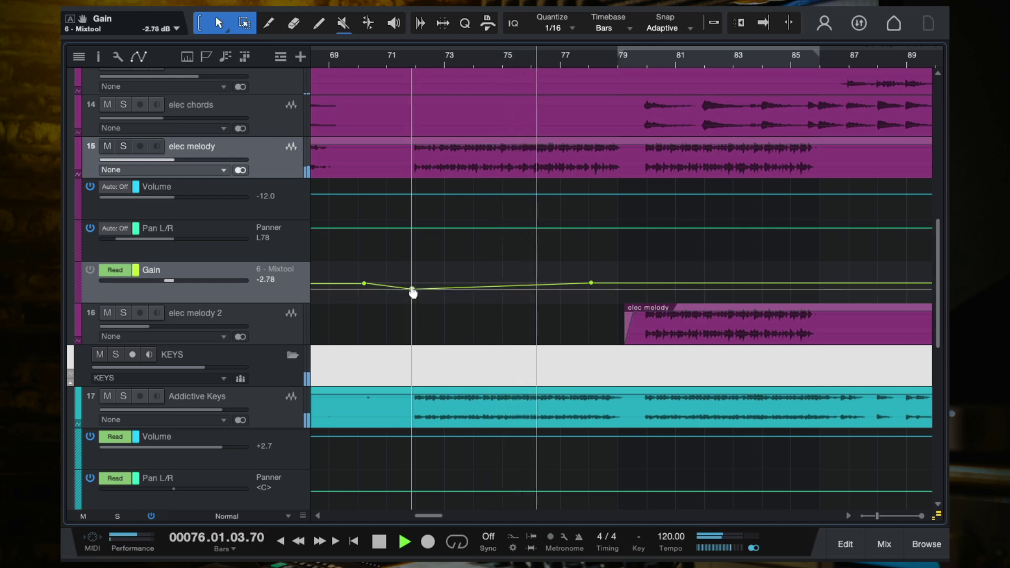
key(f)
click(410, 61)
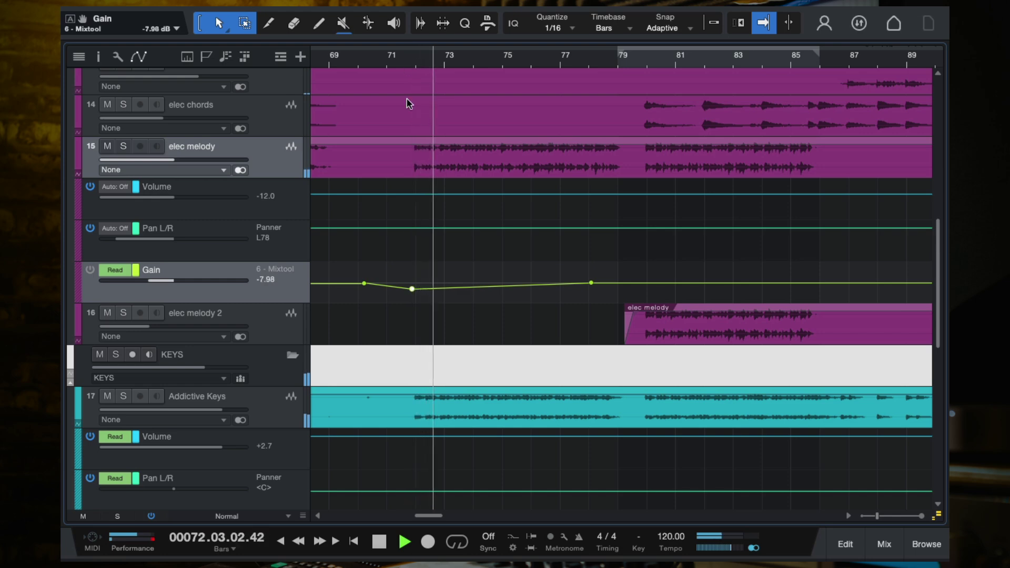
click(412, 295)
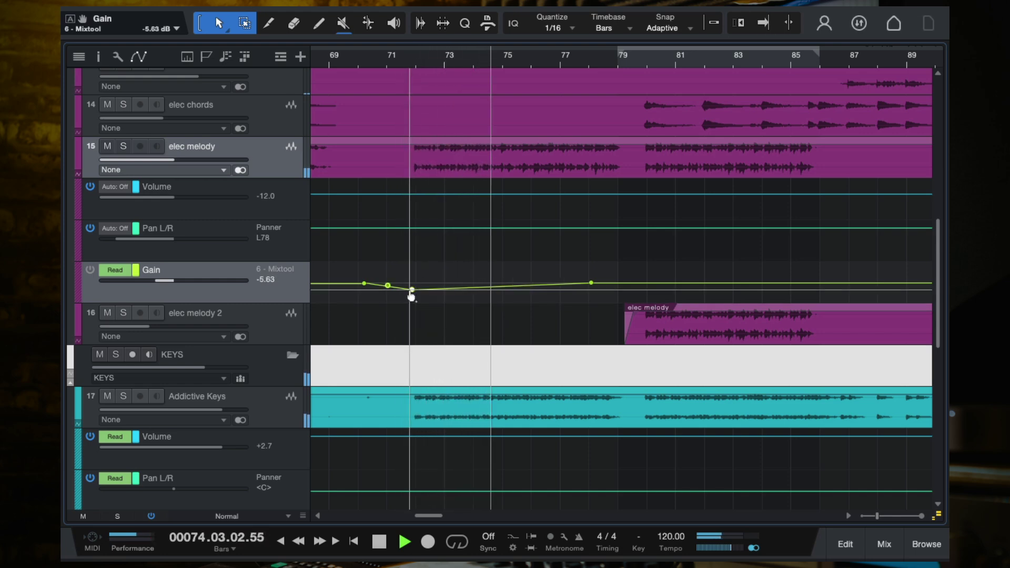
click(501, 286)
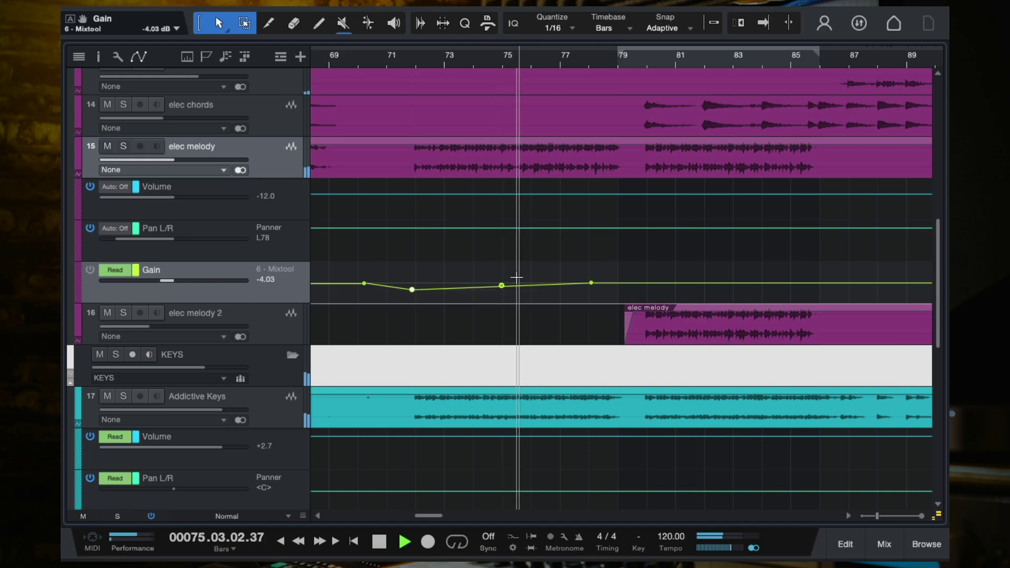
scroll(516, 277, right, 3)
scroll(517, 278, down, 2)
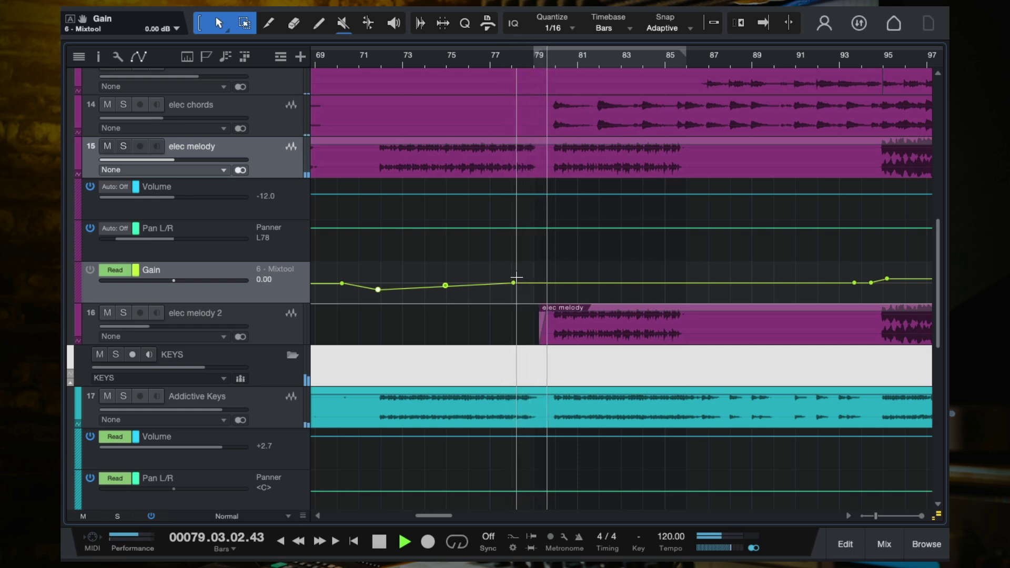
Step: Stop playback, save the song, and check off "Muted electric guitar fade-in during instrumental???" in the mix checklist
key(space)
key(f)
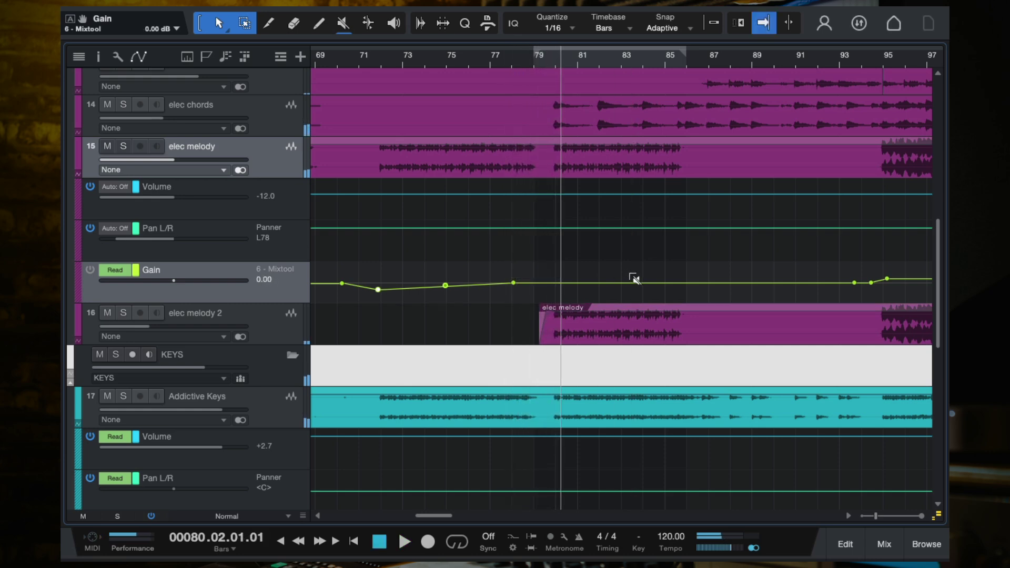
key(super+s)
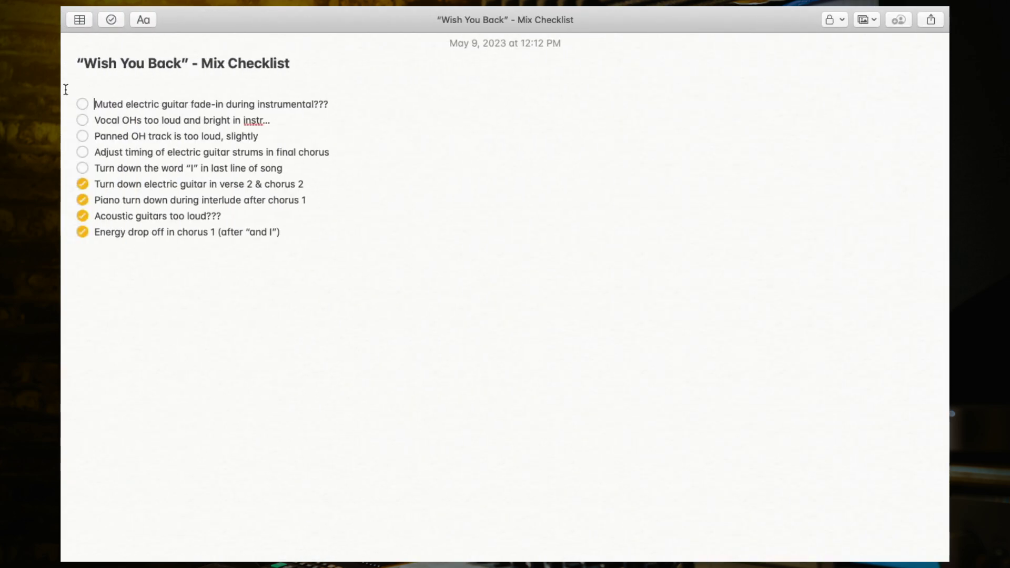
click(82, 104)
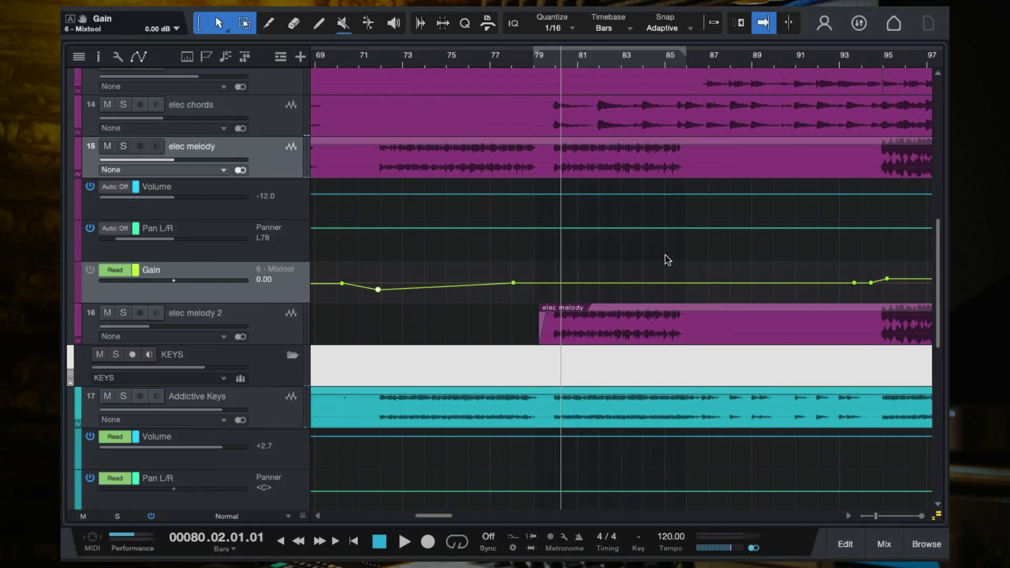
Step: Return to Studio One, play on from about bar 80, expand the BG VOX folder, and select the Vocal OH interlude 2 track
key(space)
scroll(631, 257, down, 12)
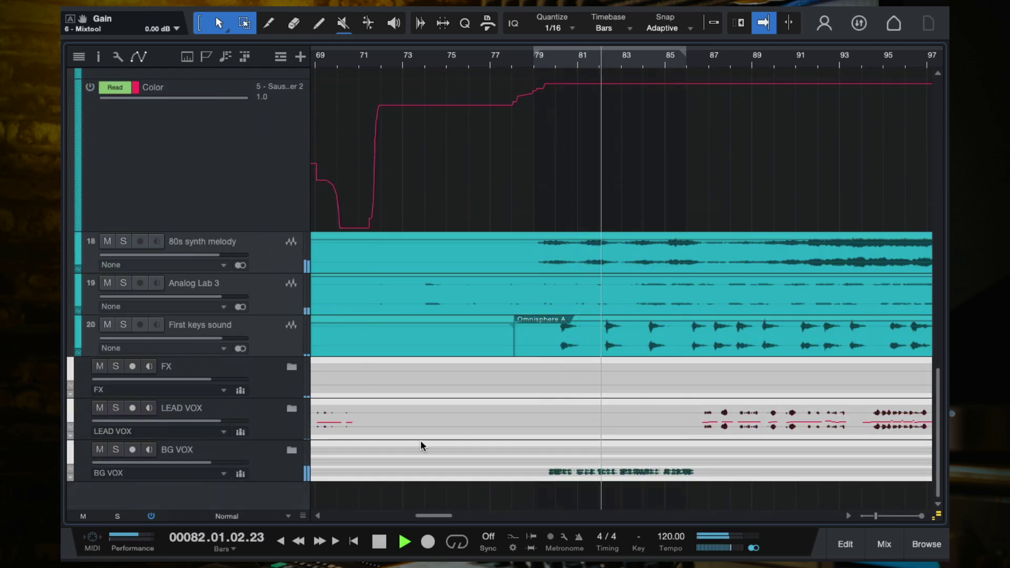
click(292, 450)
scroll(581, 424, down, 3)
scroll(581, 424, down, 8)
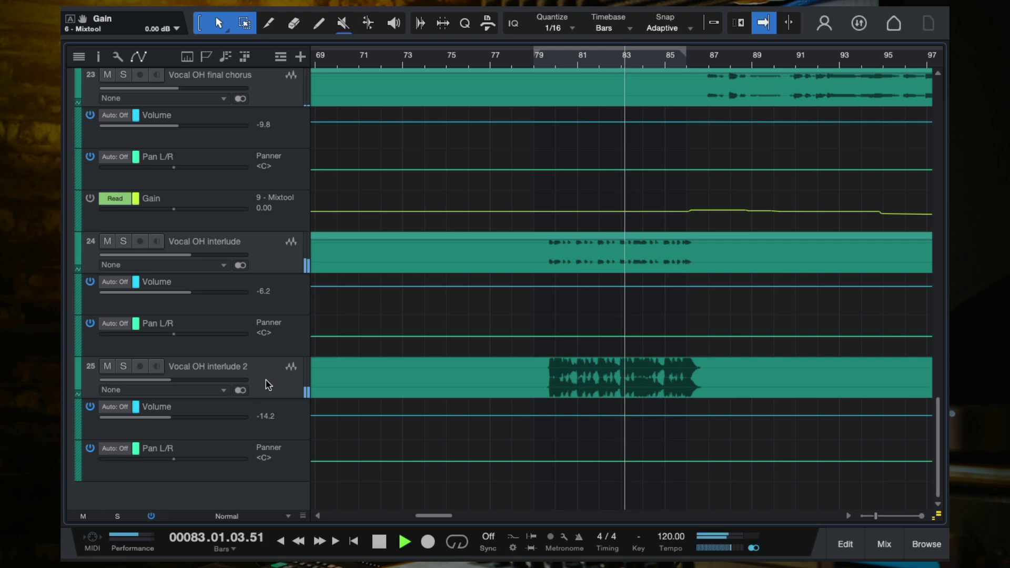
click(332, 360)
key(space)
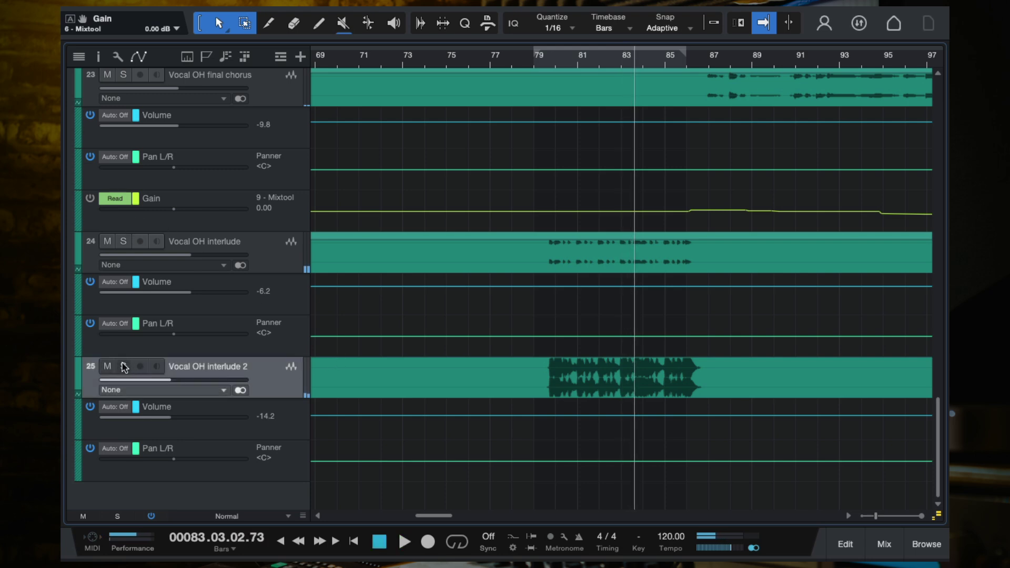
Step: Collapse the Vocal OH interlude track's automation lanes, and solo the Vocal OH interlude 2 track
click(124, 367)
key(space)
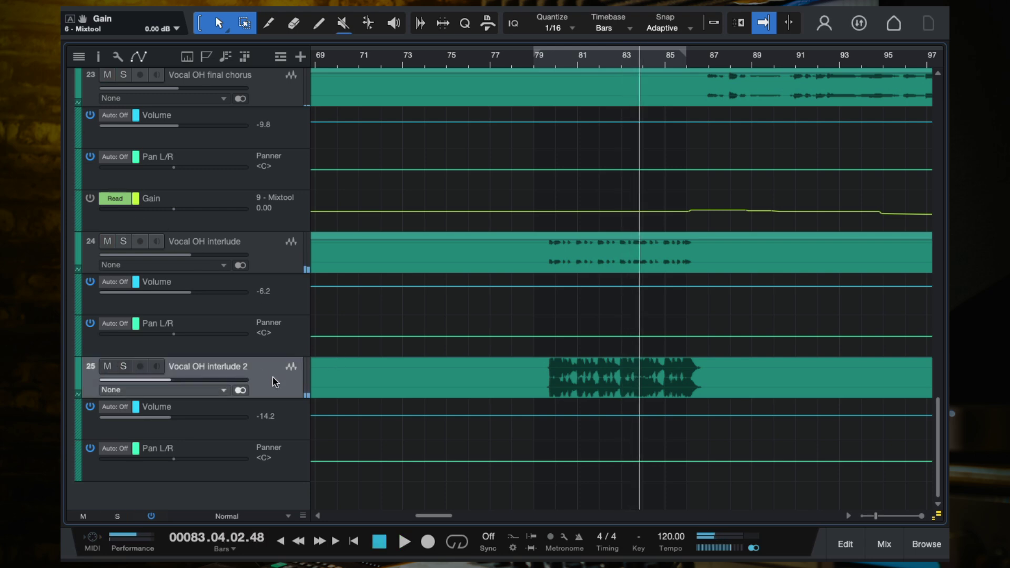
click(79, 270)
click(269, 345)
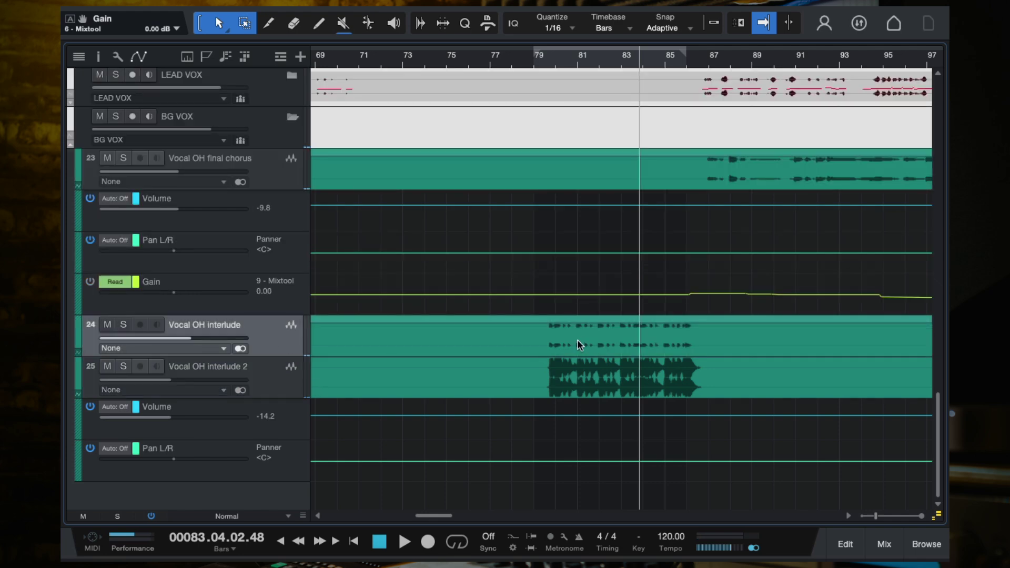
scroll(576, 339, up, 2)
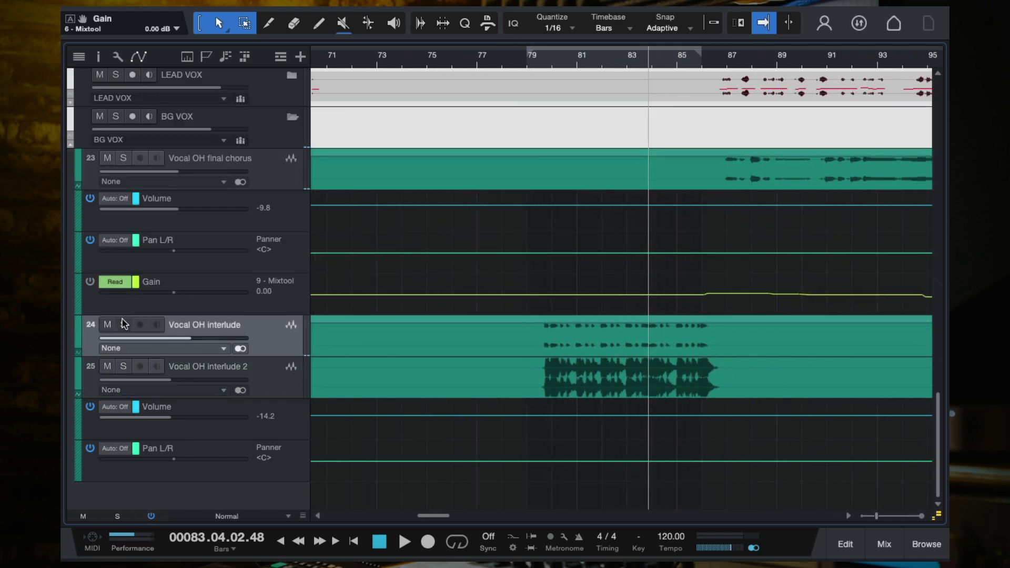
key(space)
click(283, 383)
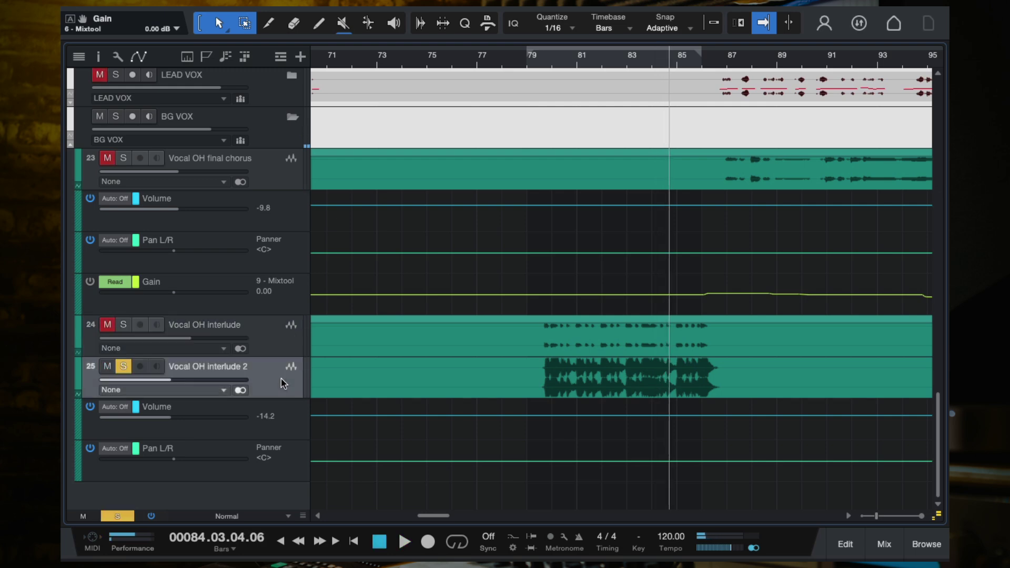
Step: Play the soloed Vocal OH interlude 2 track from about bar 80 in short passages, and unsolo it
key(F3)
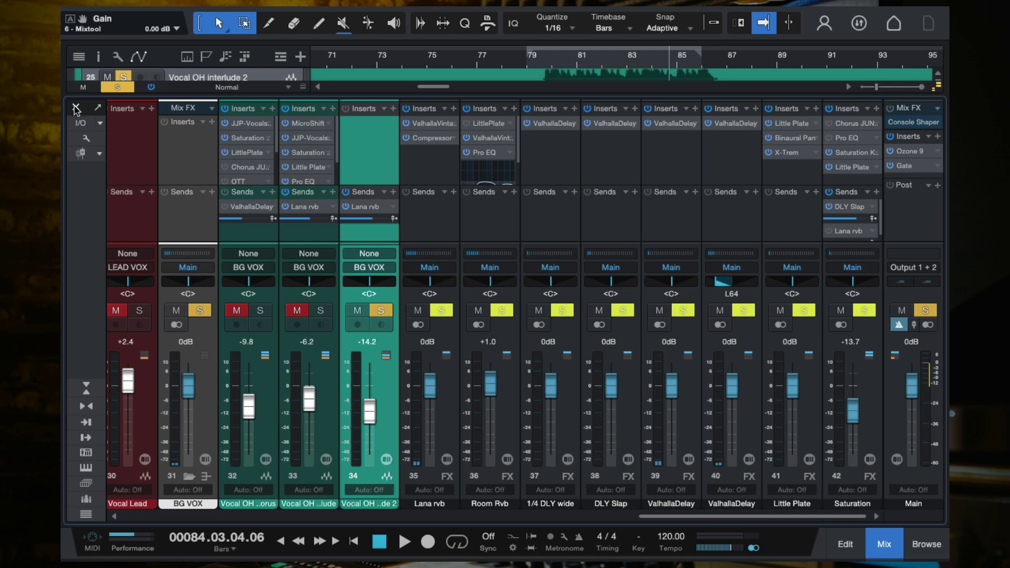
key(F3)
click(554, 63)
key(space)
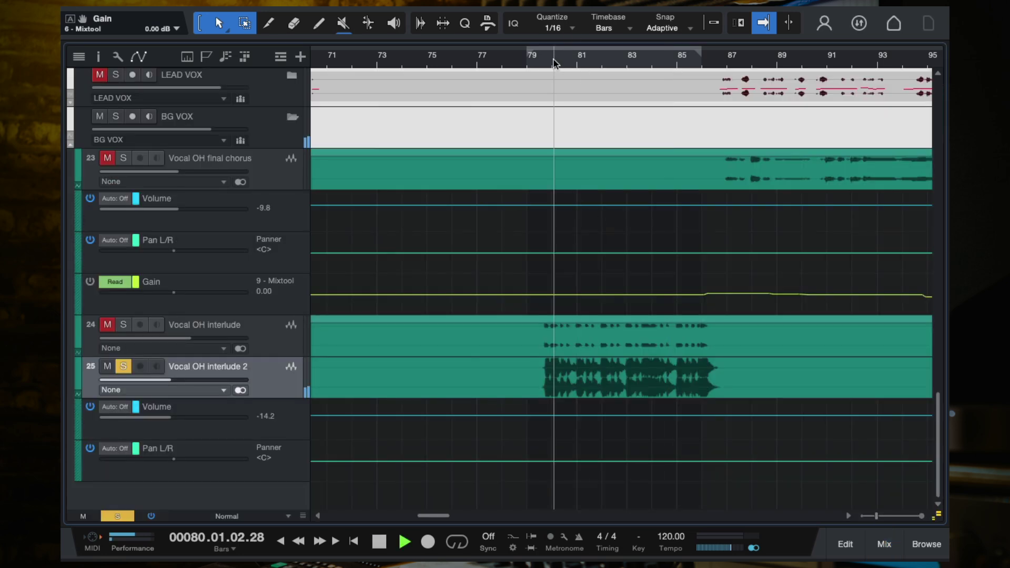
key(space)
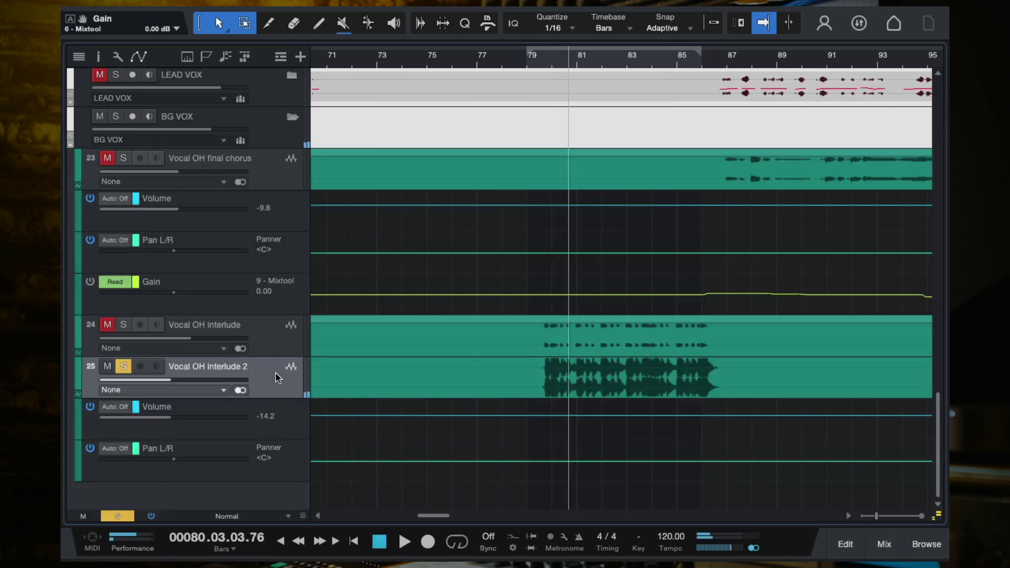
key(space)
key(space)
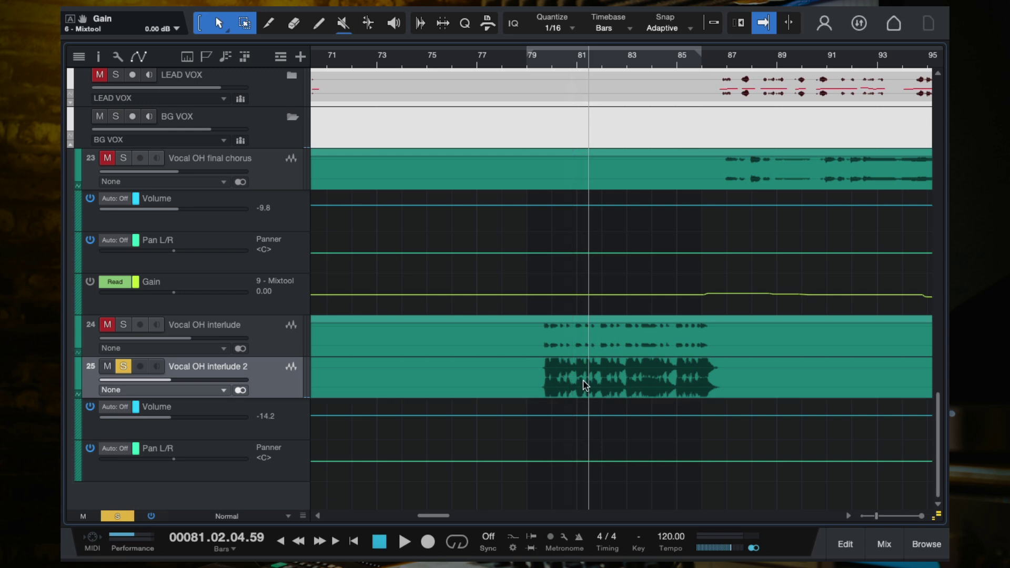
key(space)
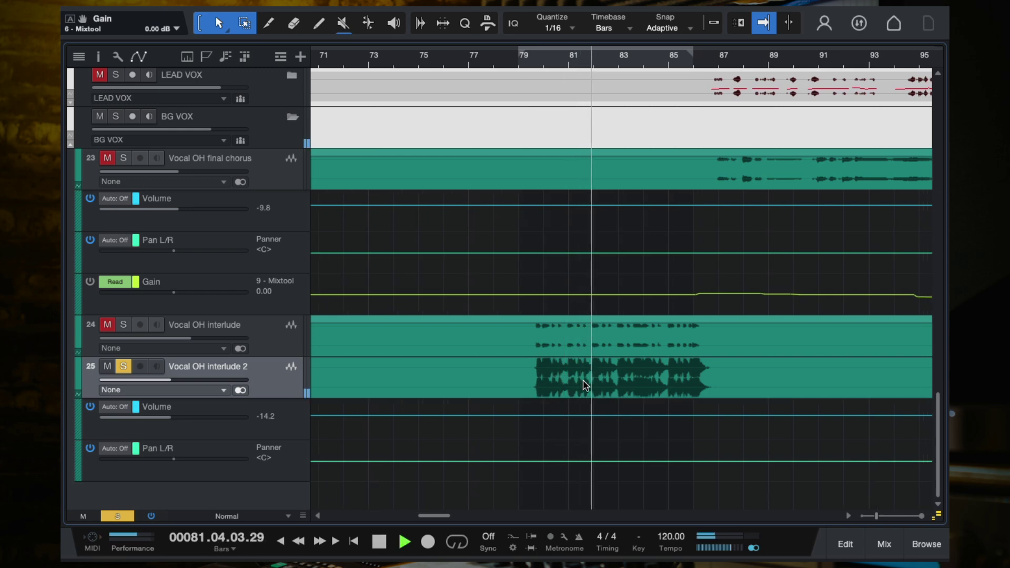
key(f)
key(f)
key(space)
click(123, 366)
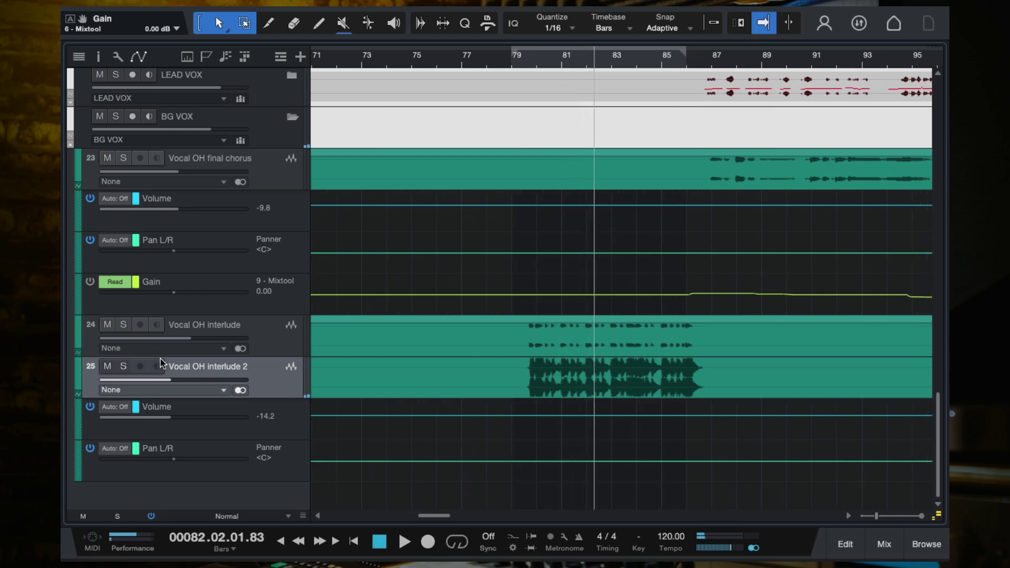
Step: Lower Vocal OH interlude to -8.2 dB and Vocal OH interlude 2 to -16.2 dB together, and compare playback with interlude 2 muted and unmuted
key(F3)
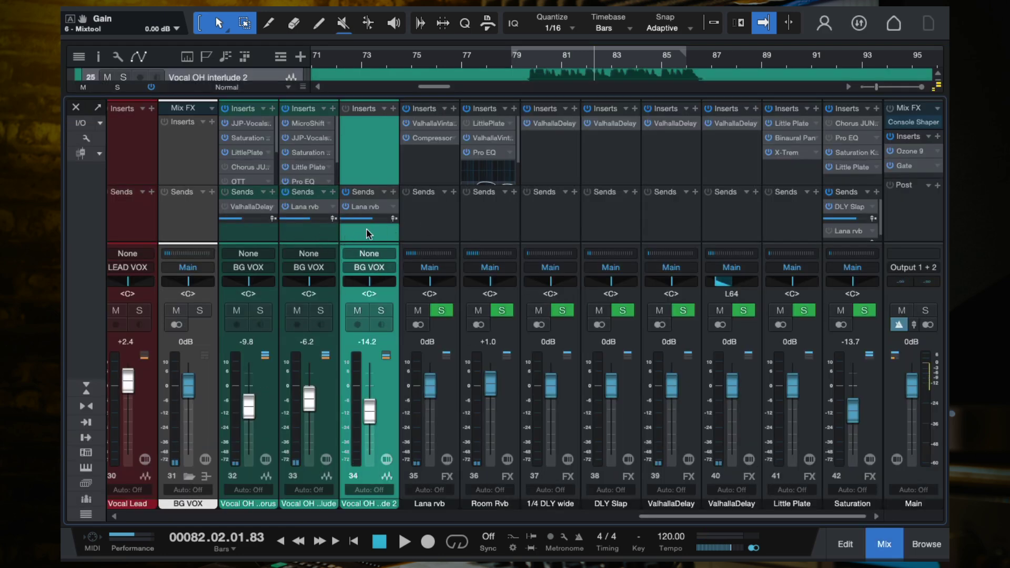
click(331, 229)
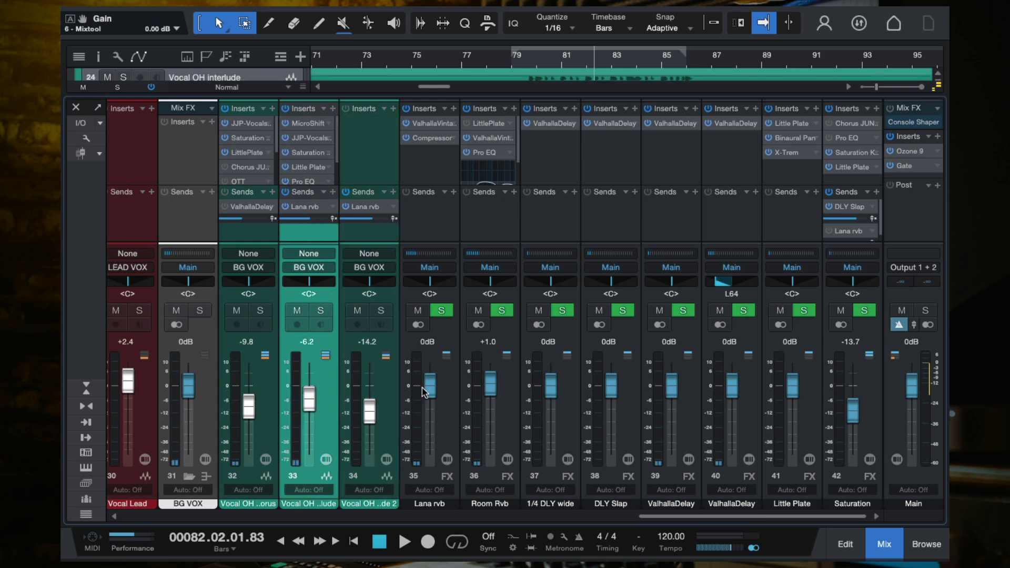
shift+click(386, 403)
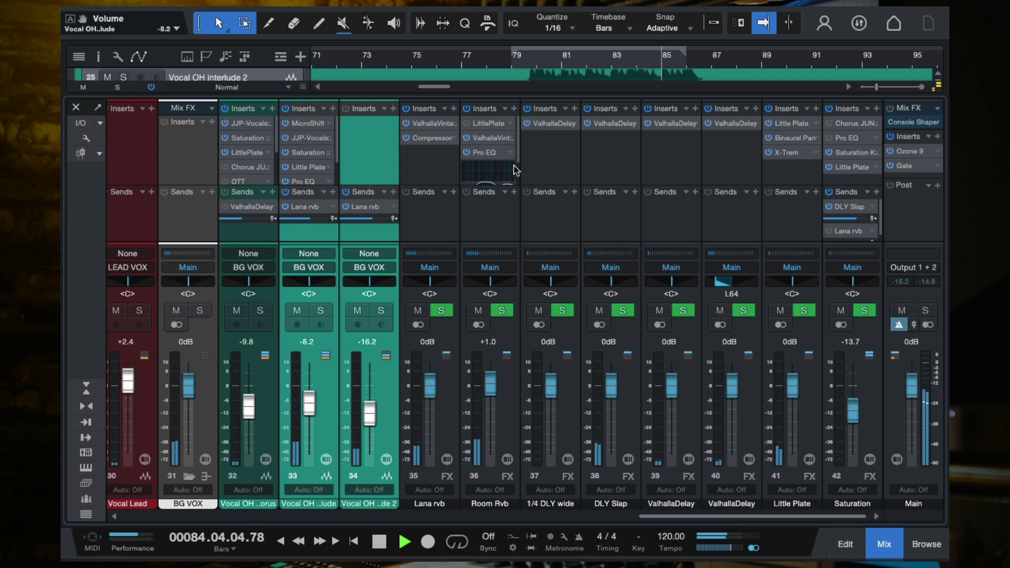
click(505, 61)
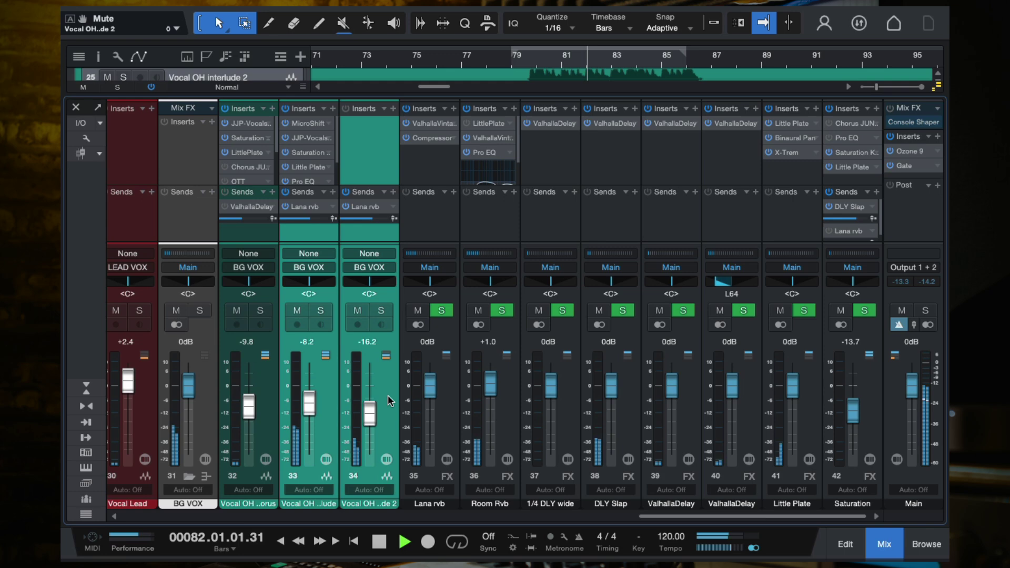
click(358, 310)
click(358, 310)
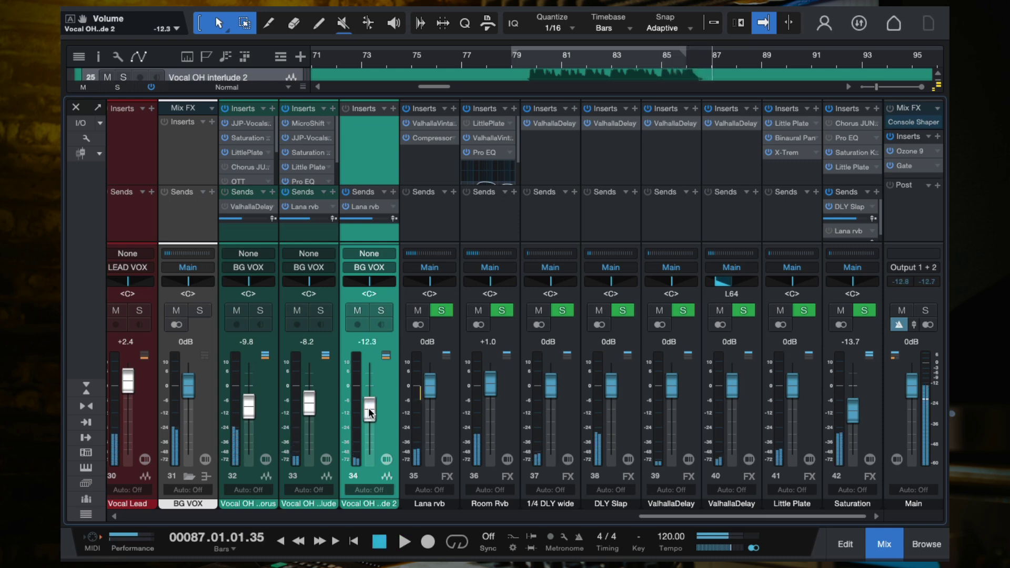
Step: Play from just before bar 80 and set the Vocal OH interlude 2 volume to -15.0 dB
click(528, 59)
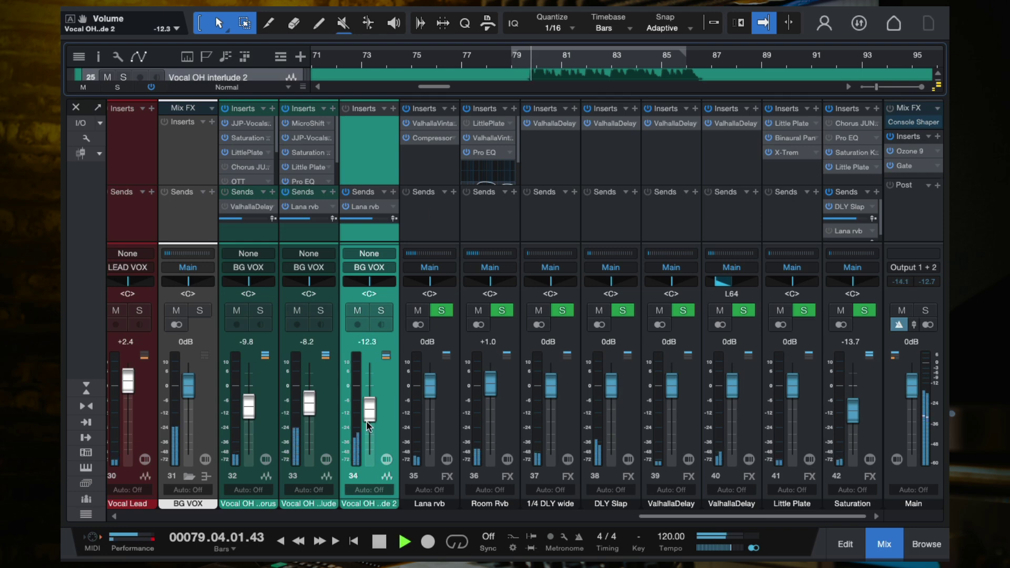
drag(368, 409, 368, 407)
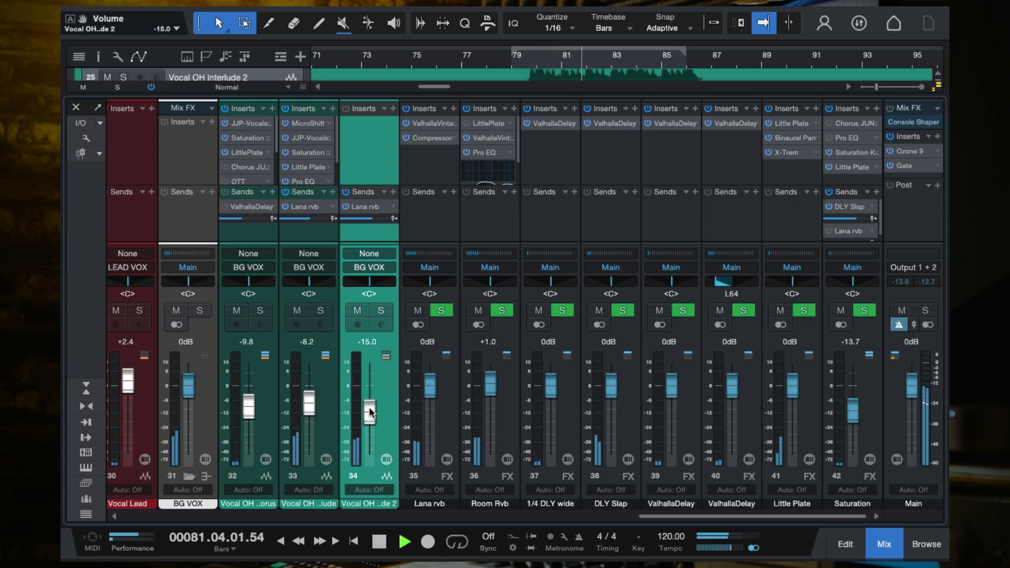
key(space)
key(F3)
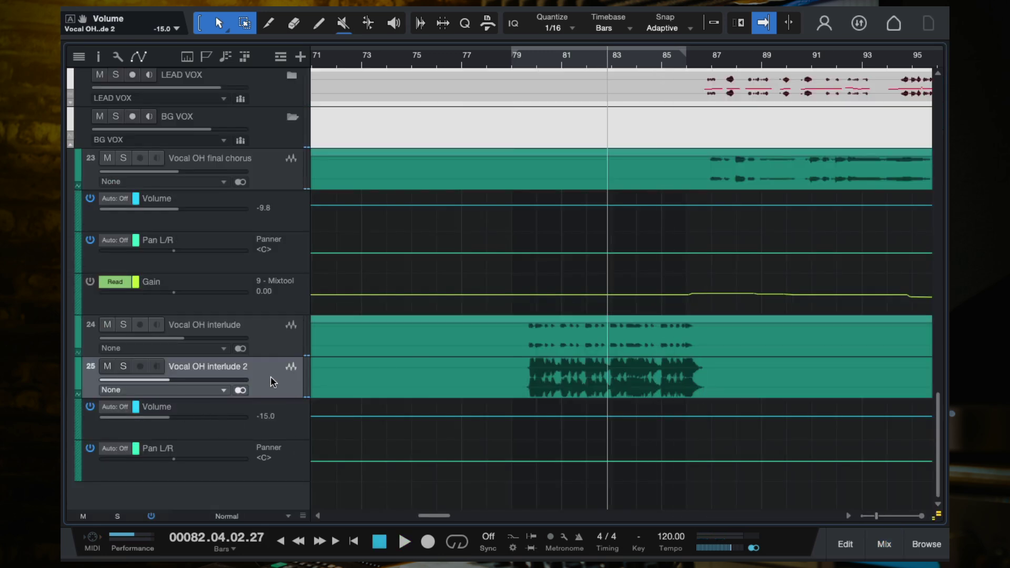
Step: Insert a Mixtool on the Vocal OH interlude 2 channel, and show its Gain automation in the arrangement
key(F3)
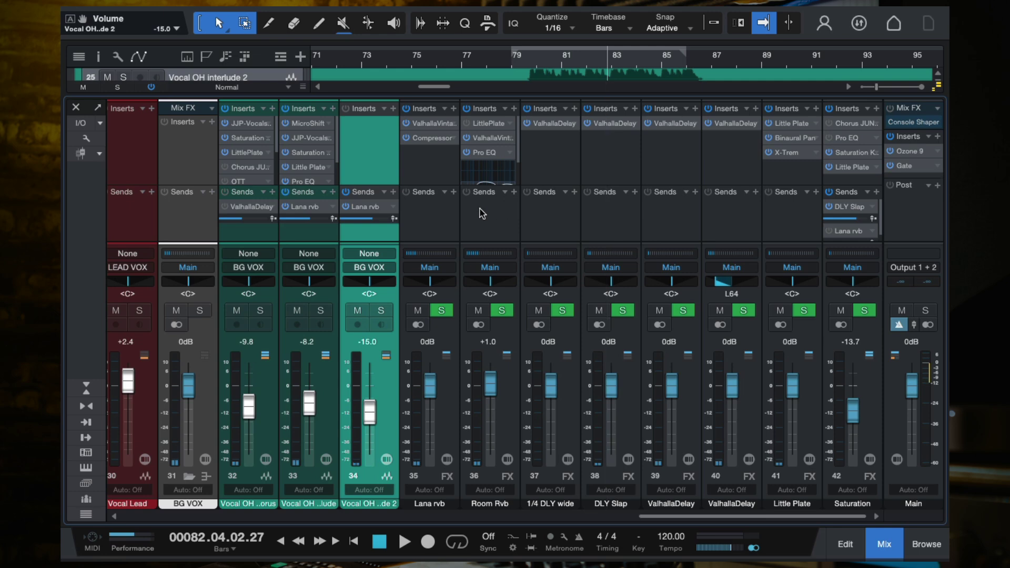
click(394, 109)
text(mixtool)
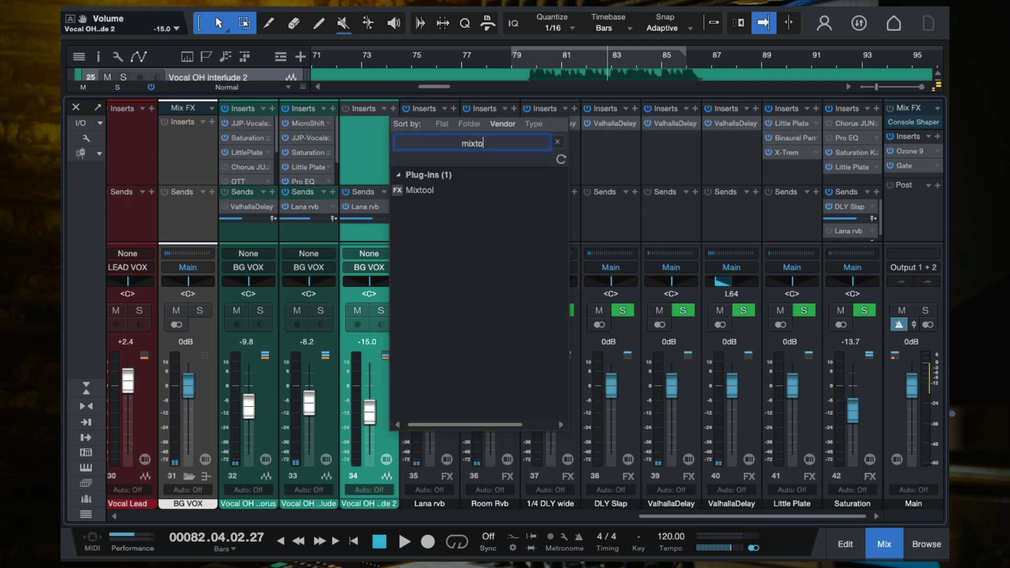
click(421, 190)
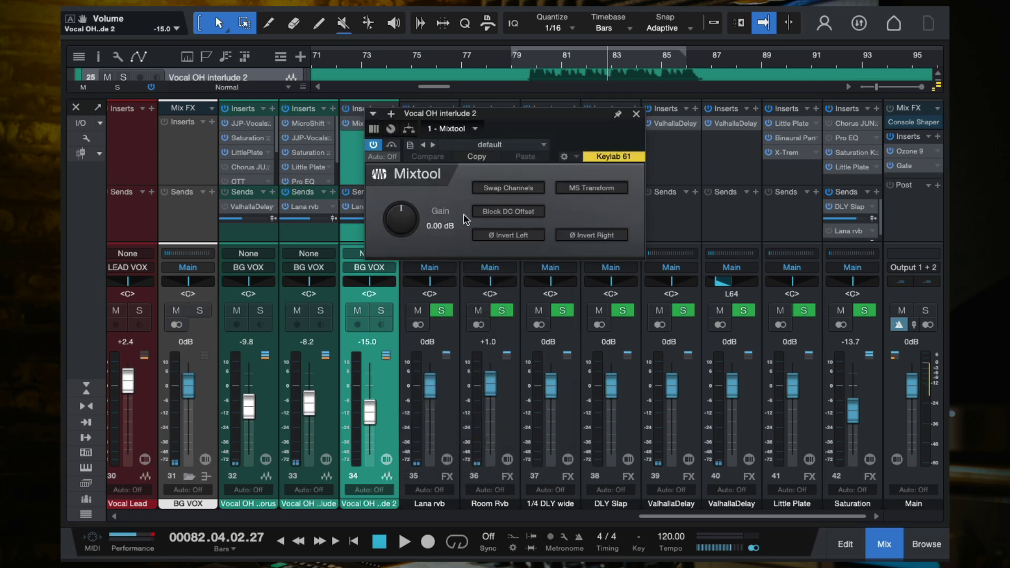
click(69, 20)
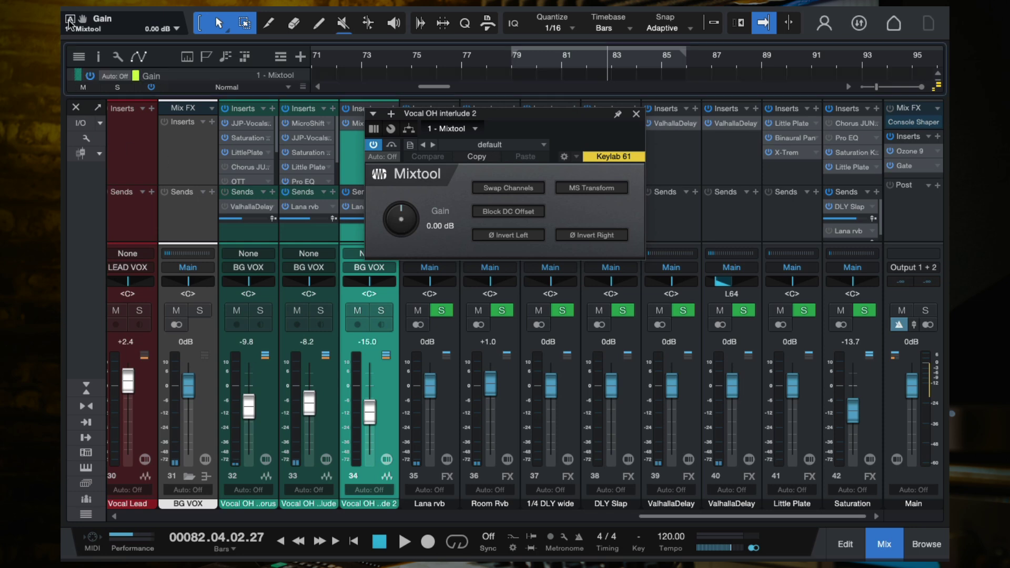
click(637, 114)
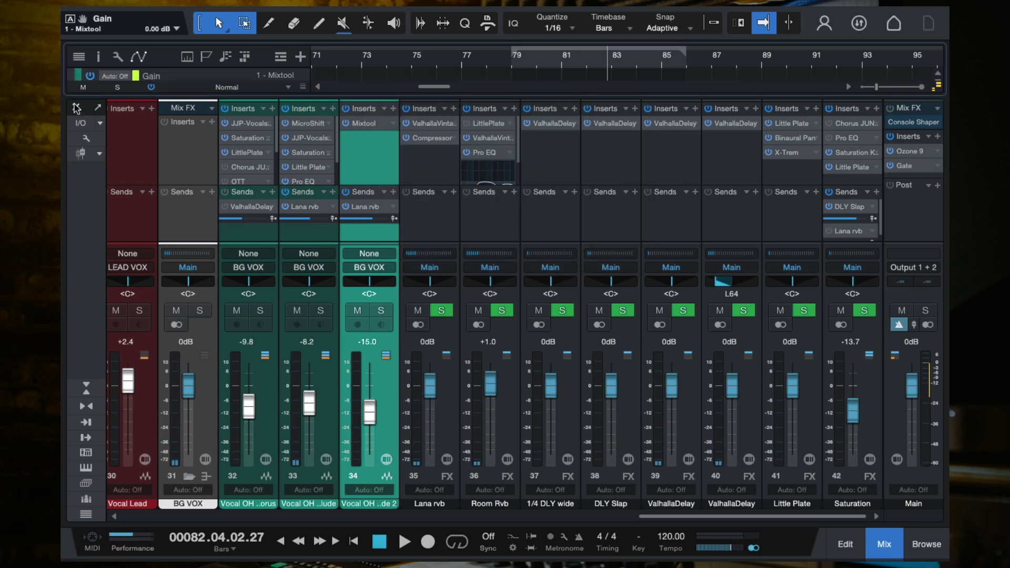
key(F3)
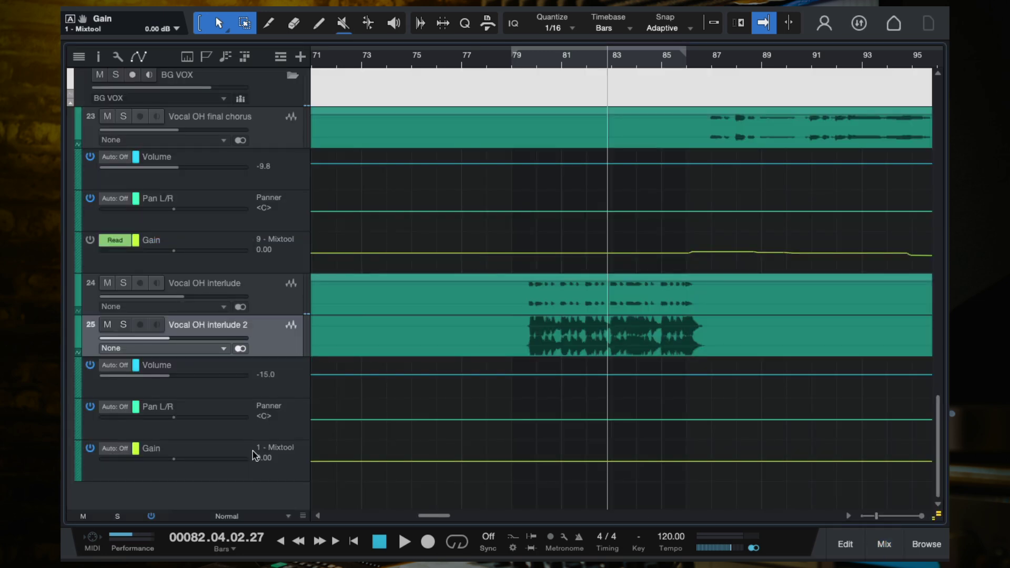
Step: Record a Mixtool Gain ride on Vocal OH interlude 2 in Write mode to about bar 86, and play it back from bar 79 in Read mode
click(114, 448)
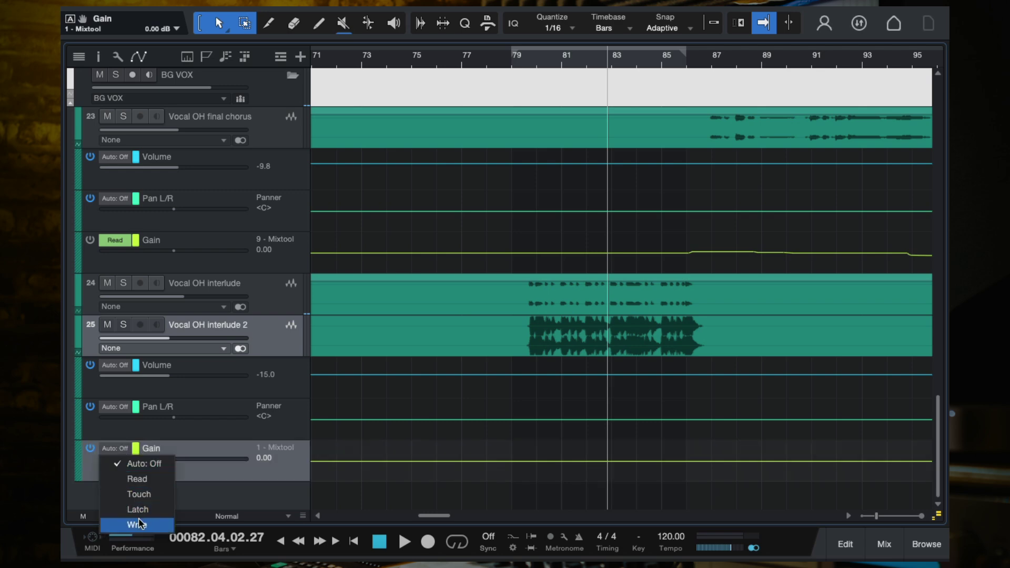
click(117, 525)
click(500, 60)
key(space)
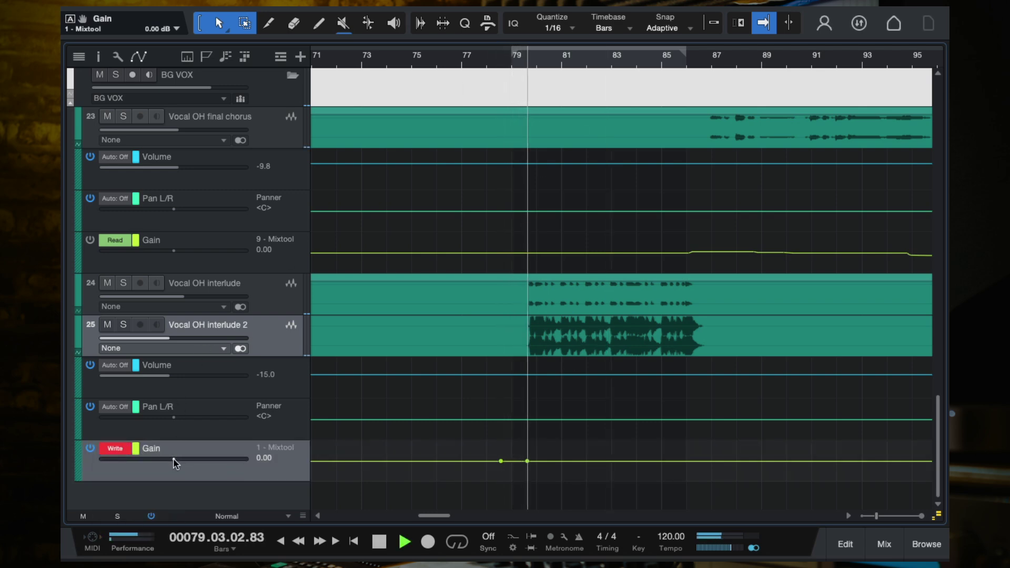
drag(173, 459, 165, 459)
key(space)
click(126, 453)
click(134, 478)
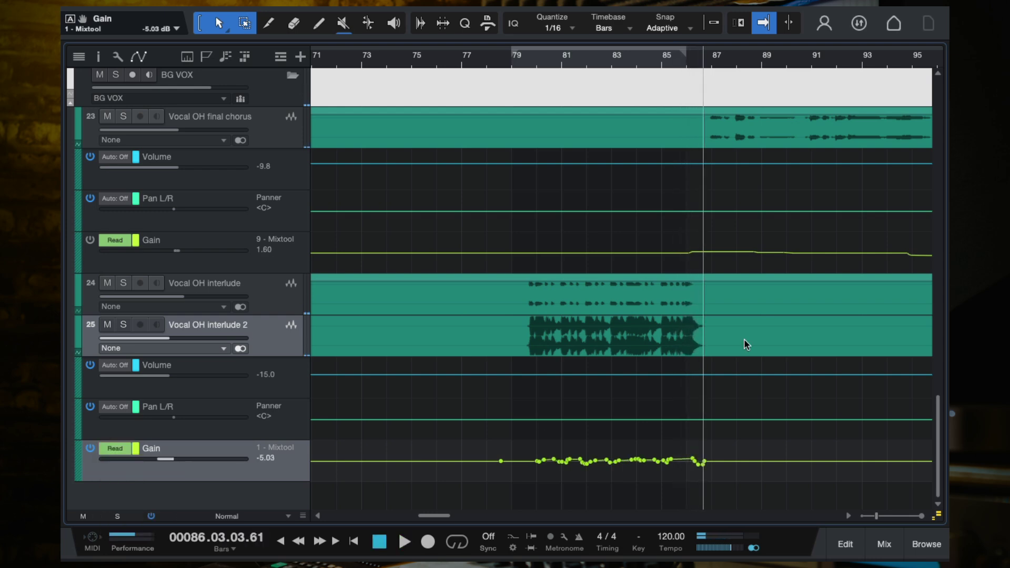
click(517, 61)
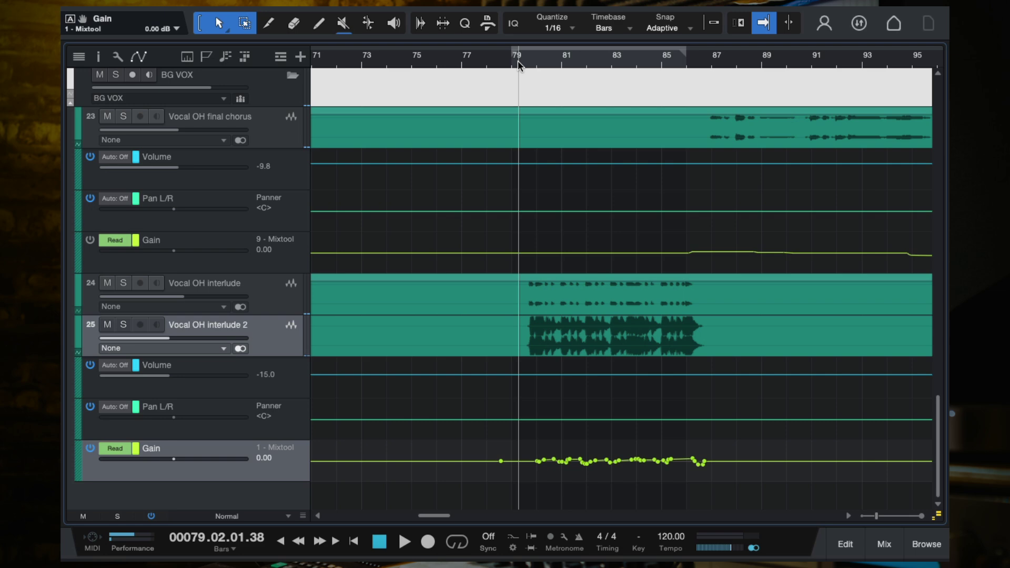
key(space)
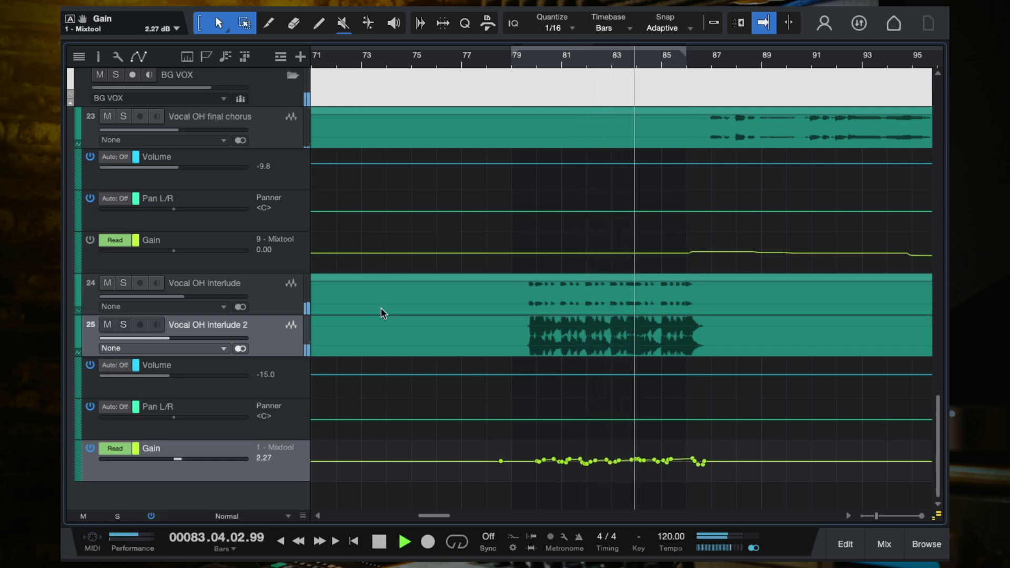
Step: Stop playback, solo Vocal OH interlude 2, and insert a Pro EQ after the Mixtool on its channel
key(space)
click(124, 325)
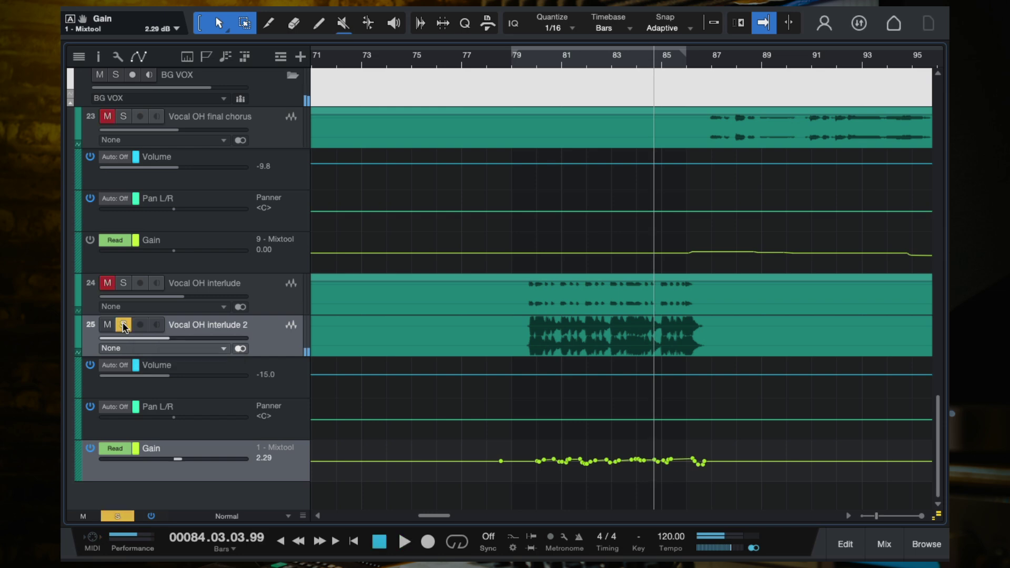
click(279, 342)
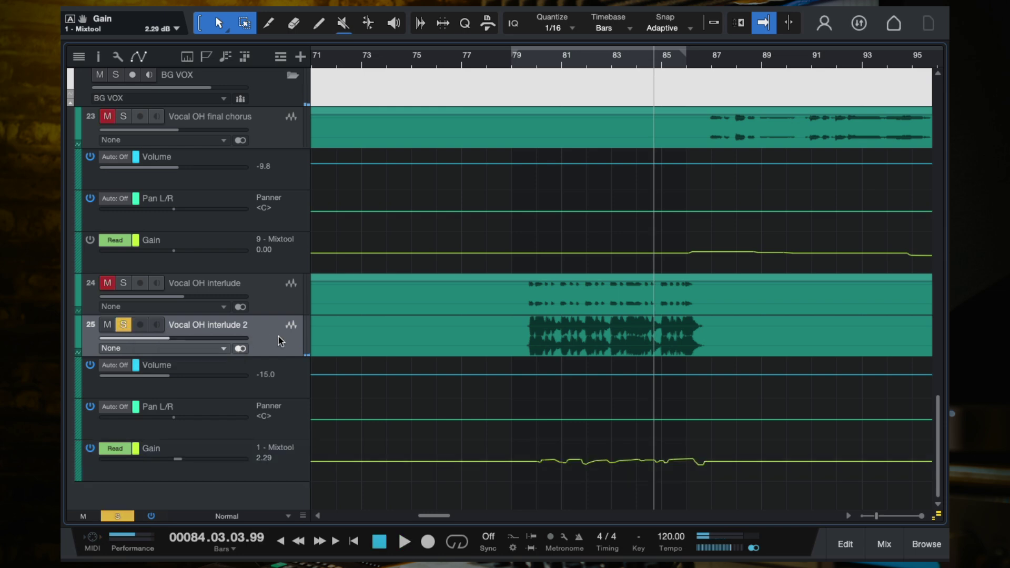
key(F3)
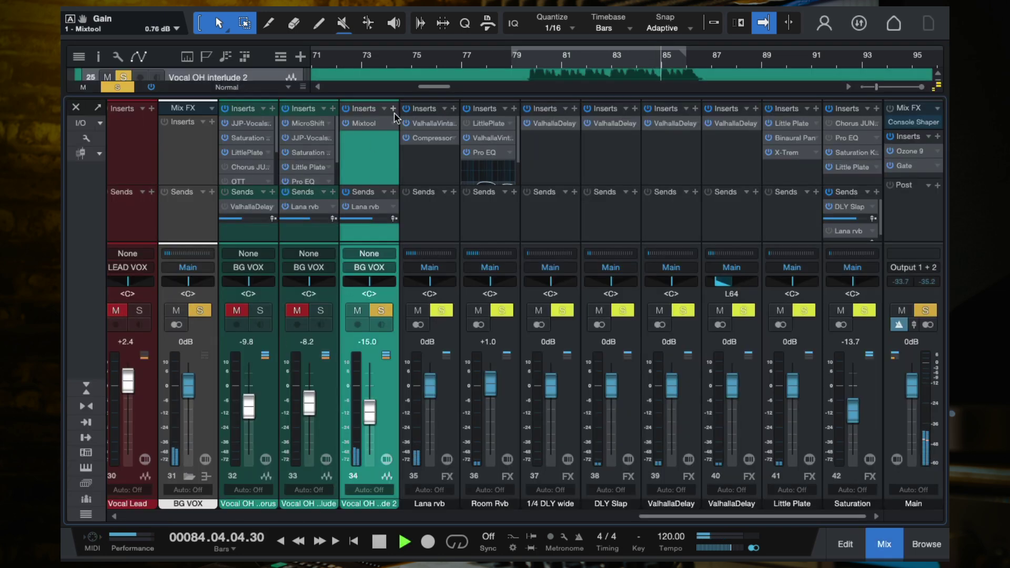
key(space)
click(393, 109)
text(pro)
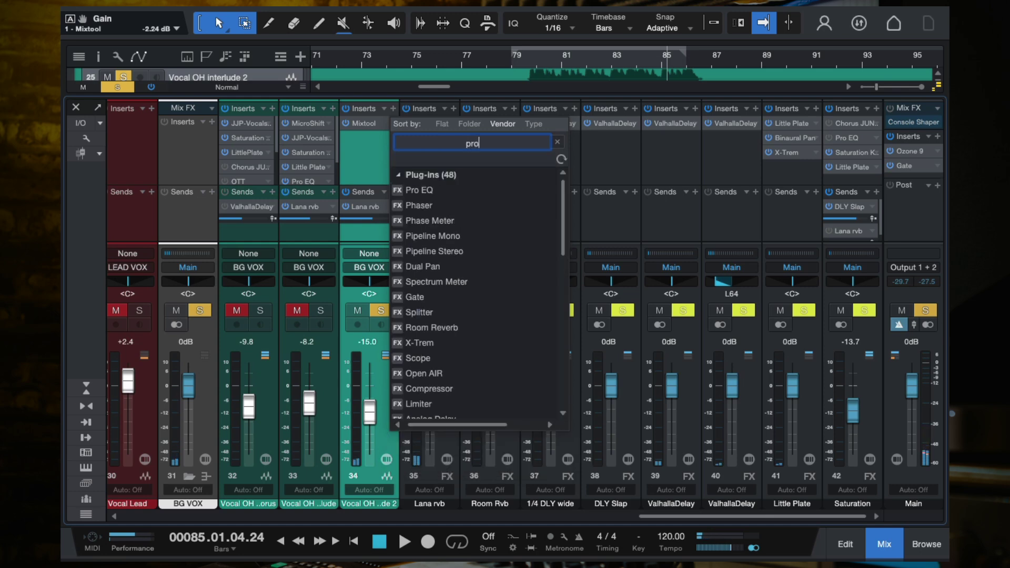
double_click(416, 189)
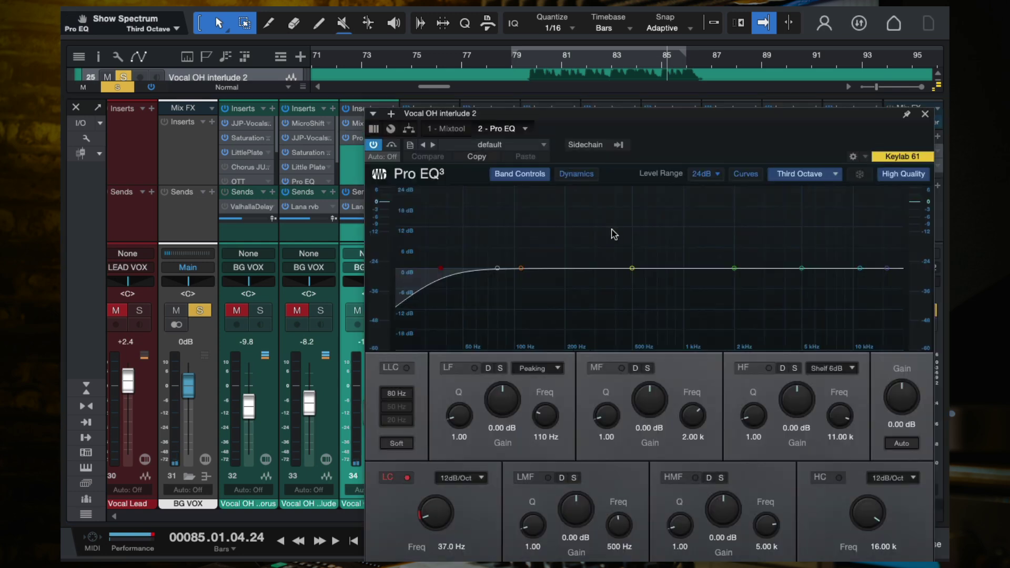
Step: In the Vocal OH interlude 2 Pro EQ, set the low cut to 182 Hz and the LMF band to -6.55 dB at 486 Hz
mouse_move(887, 266)
mouse_down()
mouse_move(852, 266)
mouse_move(906, 267)
mouse_up()
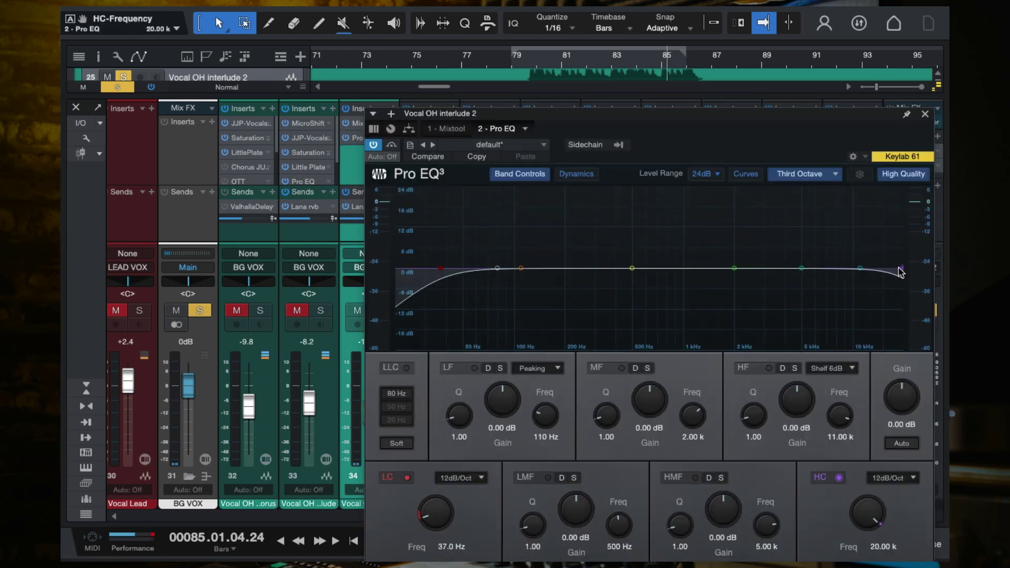
double_click(903, 268)
drag(440, 270, 731, 289)
key(space)
drag(730, 286, 559, 292)
click(633, 269)
drag(633, 269, 630, 291)
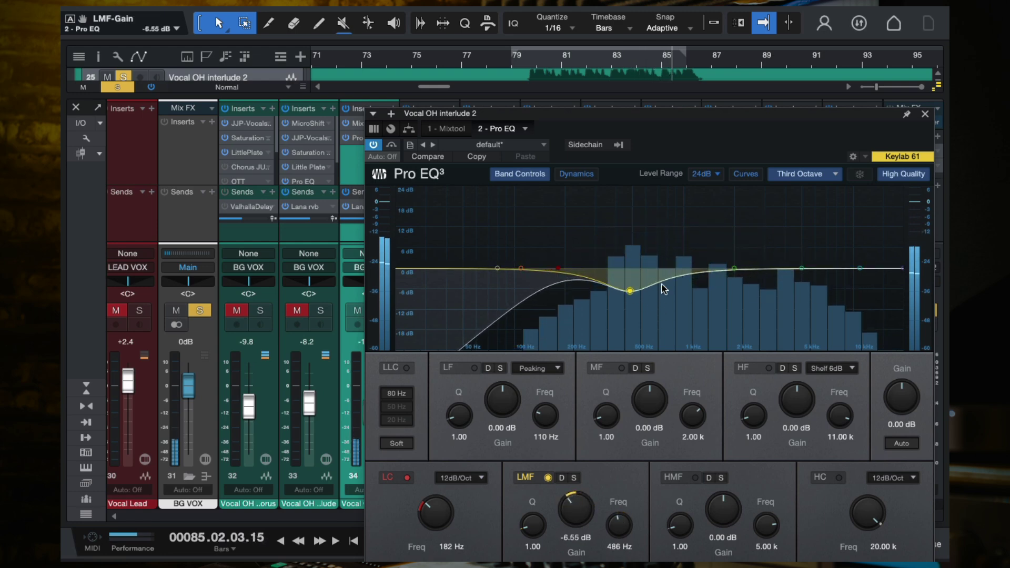
Step: Boost the Pro EQ MF band by 3.97 dB at 1.63 kHz, and unsolo Vocal OH interlude 2 for playback from about bar 79
mouse_move(733, 269)
mouse_down()
mouse_move(722, 207)
mouse_move(708, 231)
mouse_move(719, 256)
mouse_up()
click(530, 61)
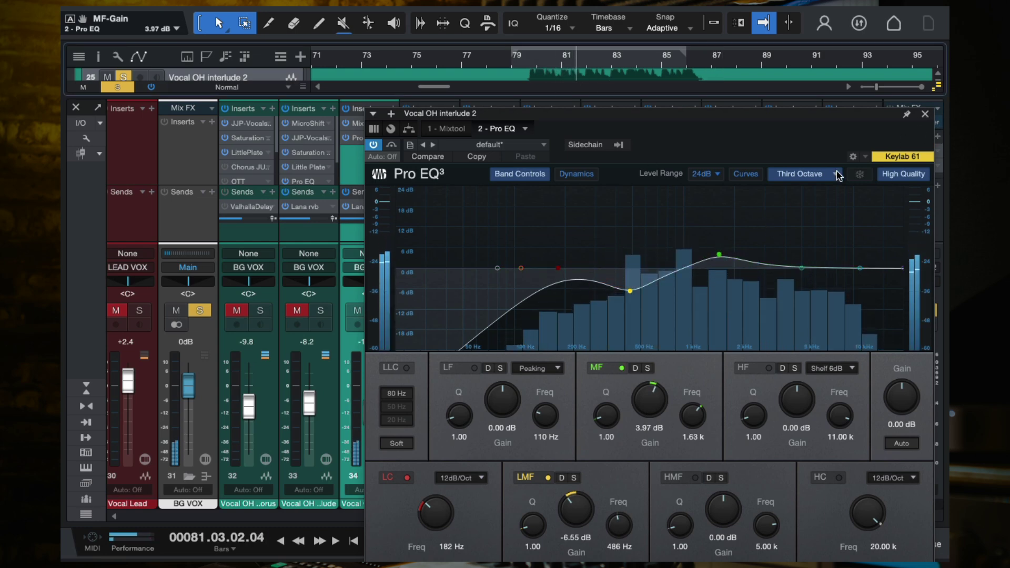
click(925, 114)
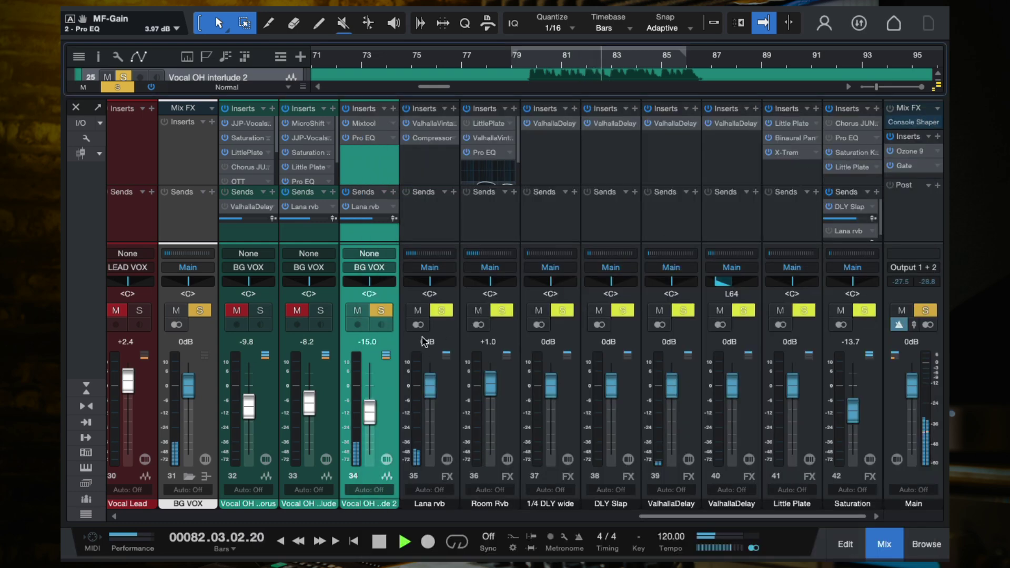
click(382, 311)
click(521, 62)
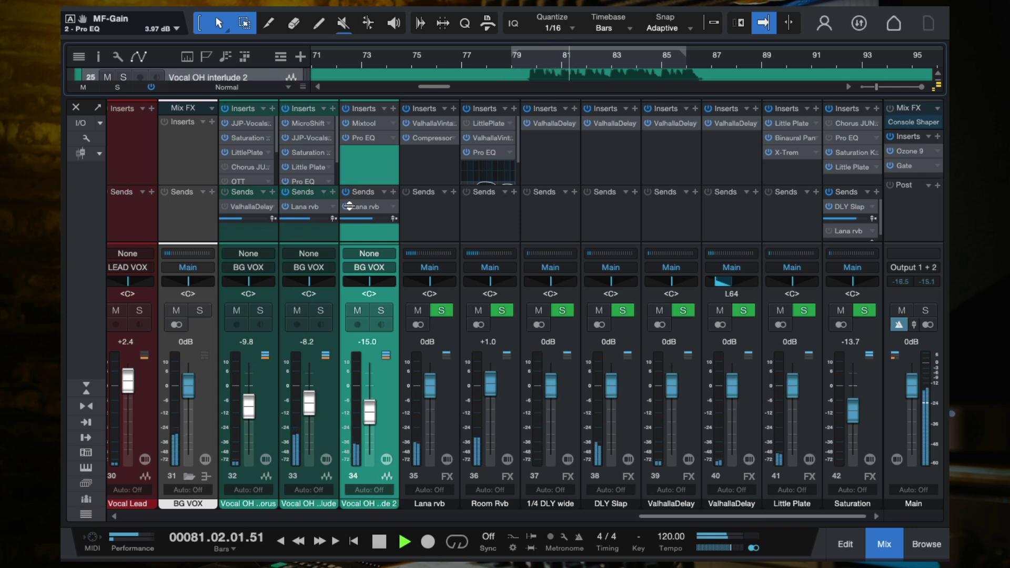
Step: Try a 4.36 dB HF shelf boost at 3.27 kHz on the Vocal OH interlude 2 Pro EQ, switch that band off, and replay from bar 79
click(365, 141)
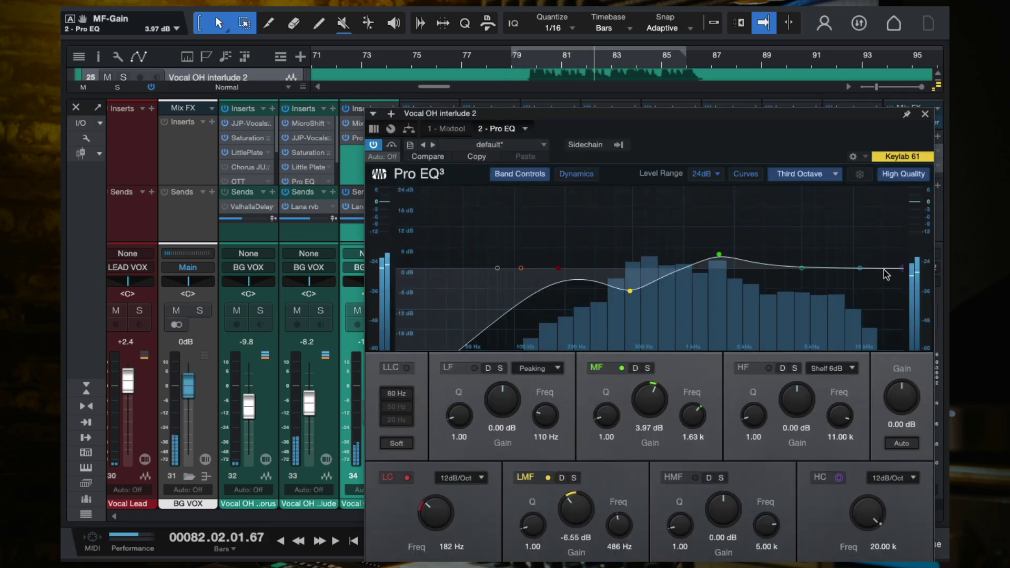
drag(822, 270, 771, 256)
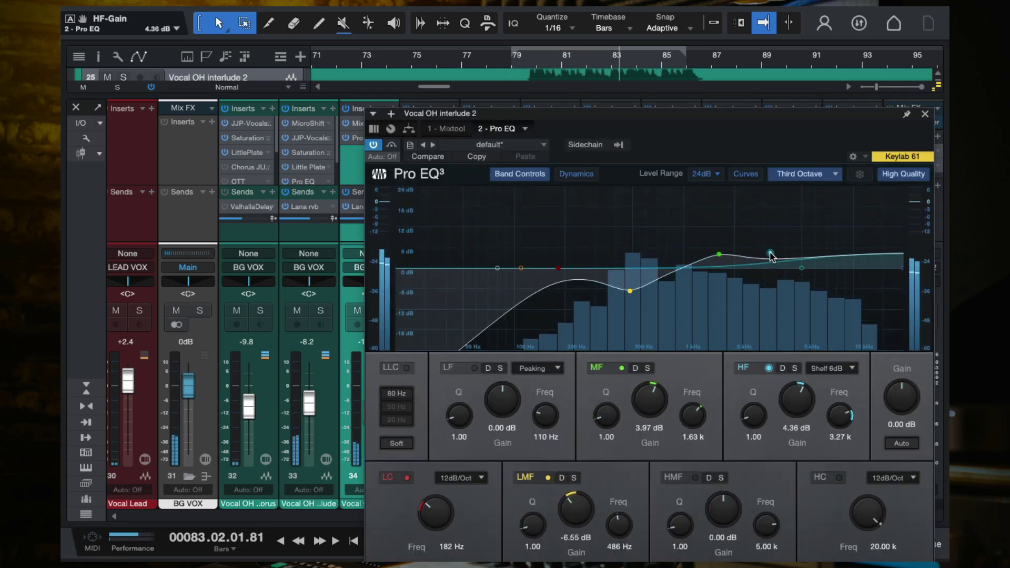
click(925, 115)
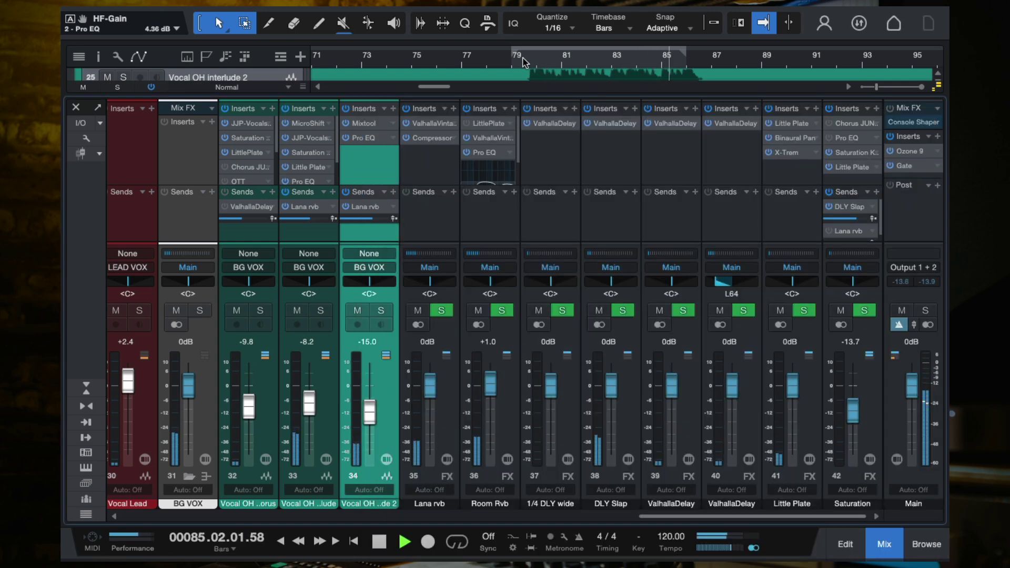
key(space)
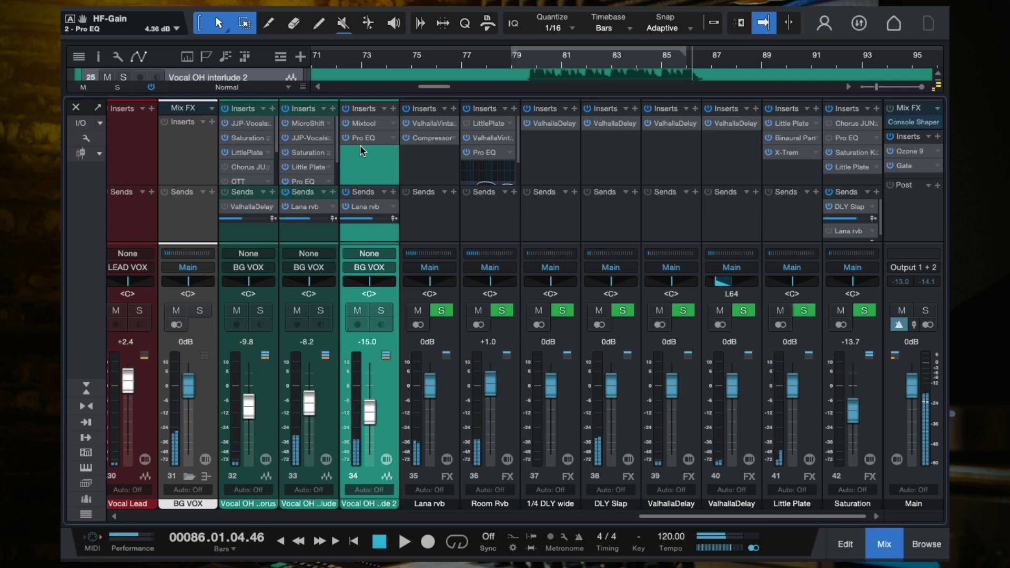
click(363, 138)
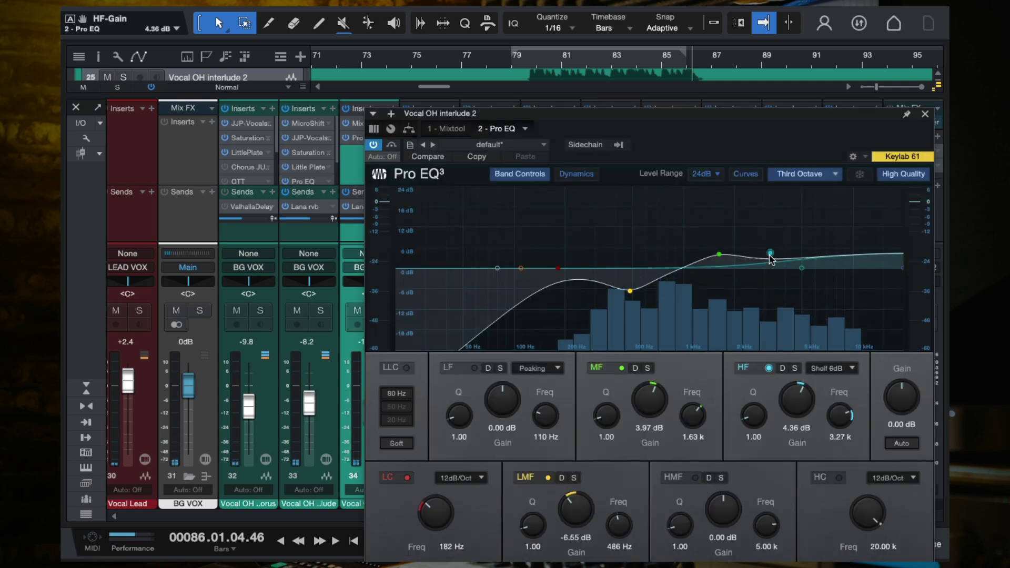
double_click(769, 255)
click(521, 56)
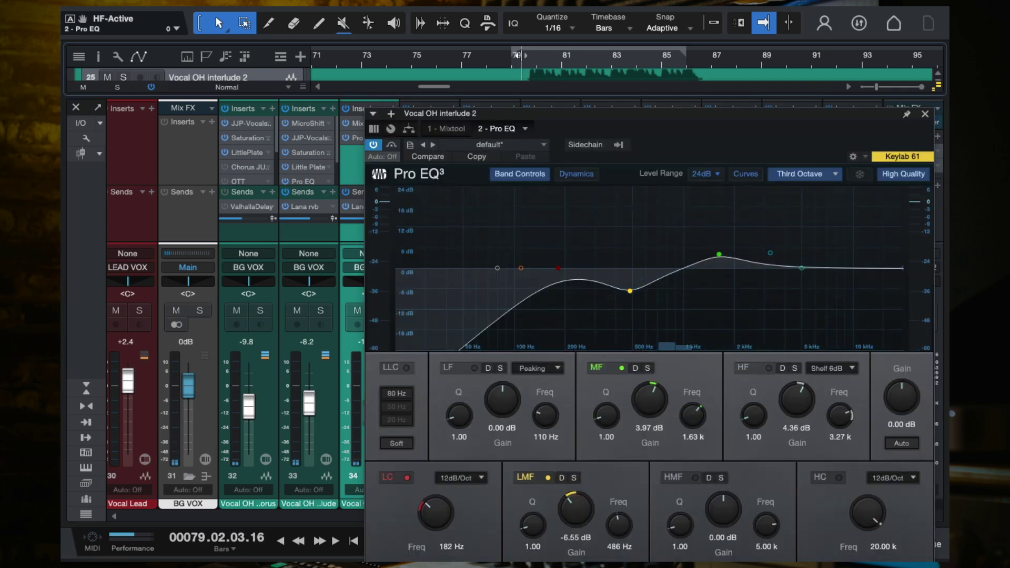
click(924, 114)
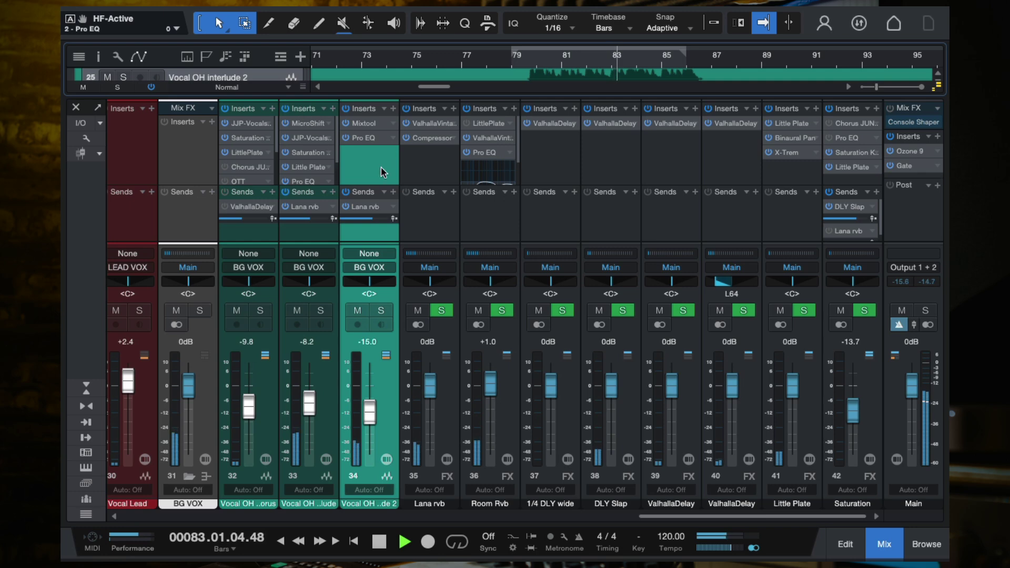
Step: Close the mixer and check off "Vocal OHs too loud and bright in instr..." in the mix checklist note
drag(337, 149, 336, 178)
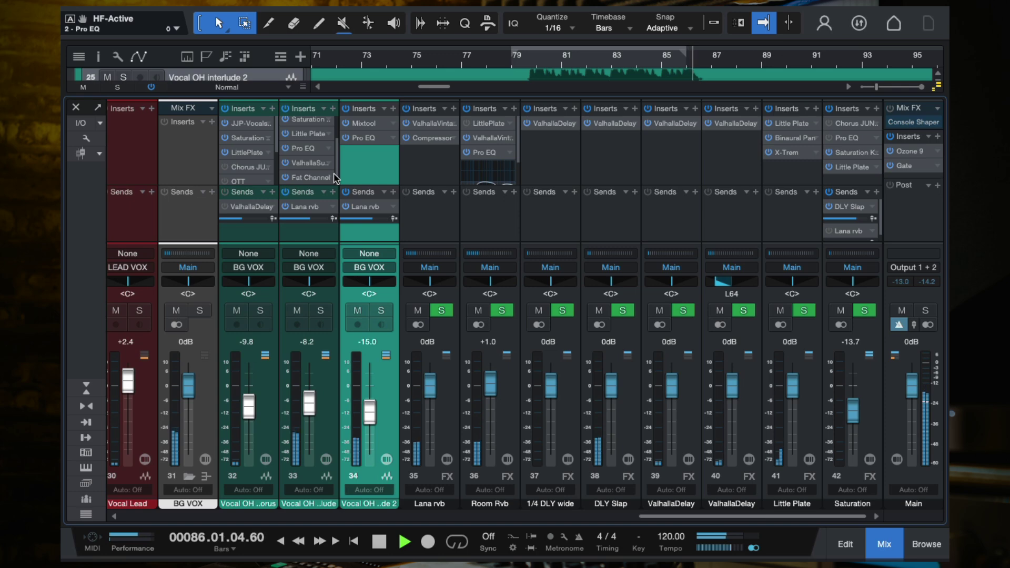
click(77, 106)
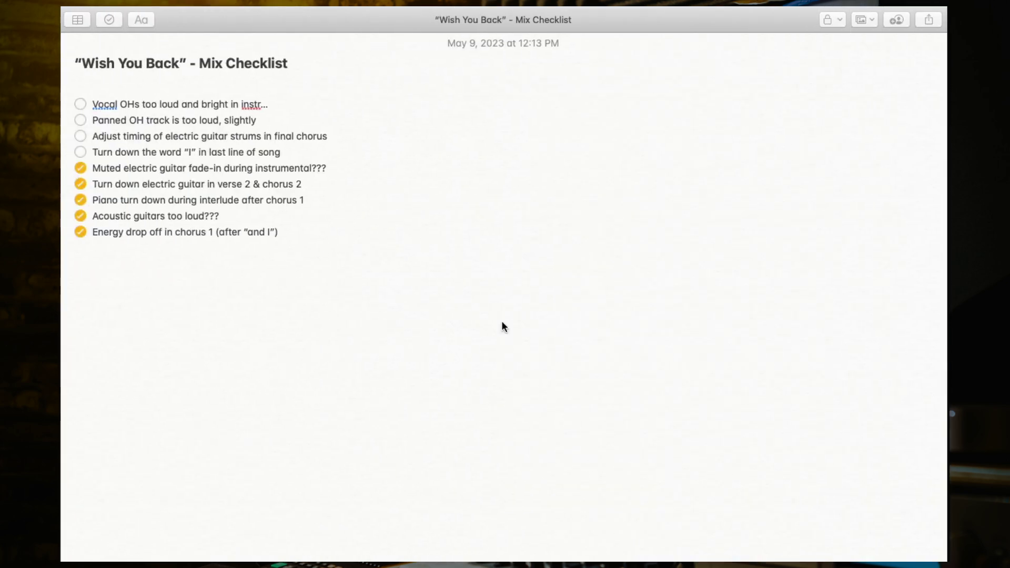
click(81, 105)
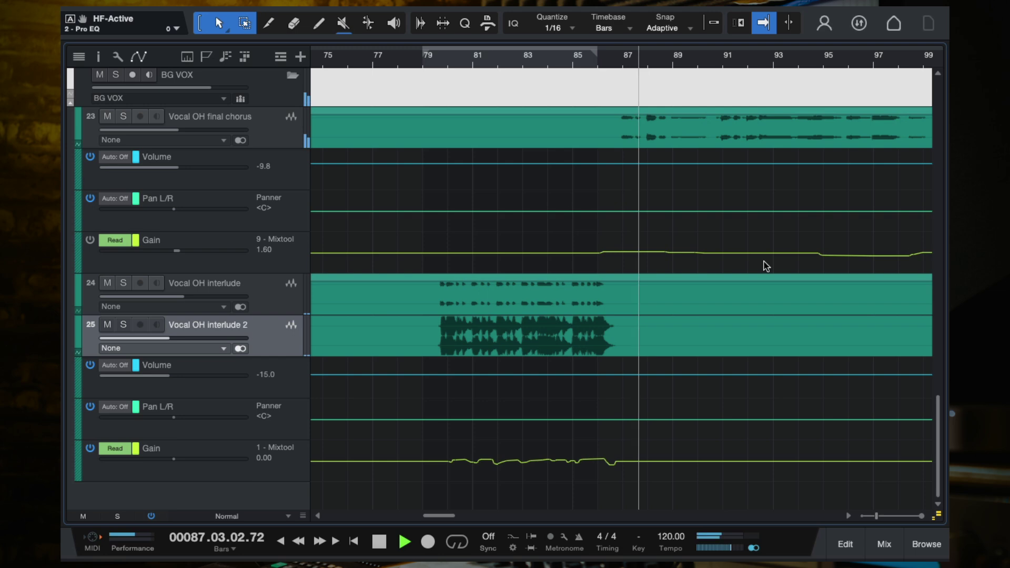
Step: Briefly solo Vocal OH final chorus during playback to audition it, and return to the full mix
click(107, 283)
click(107, 324)
click(123, 116)
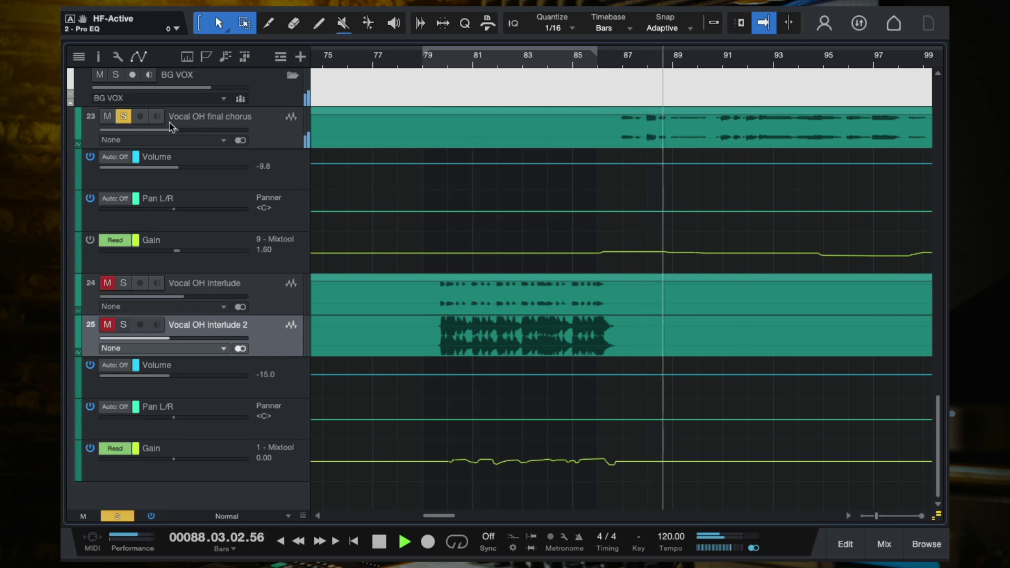
click(126, 117)
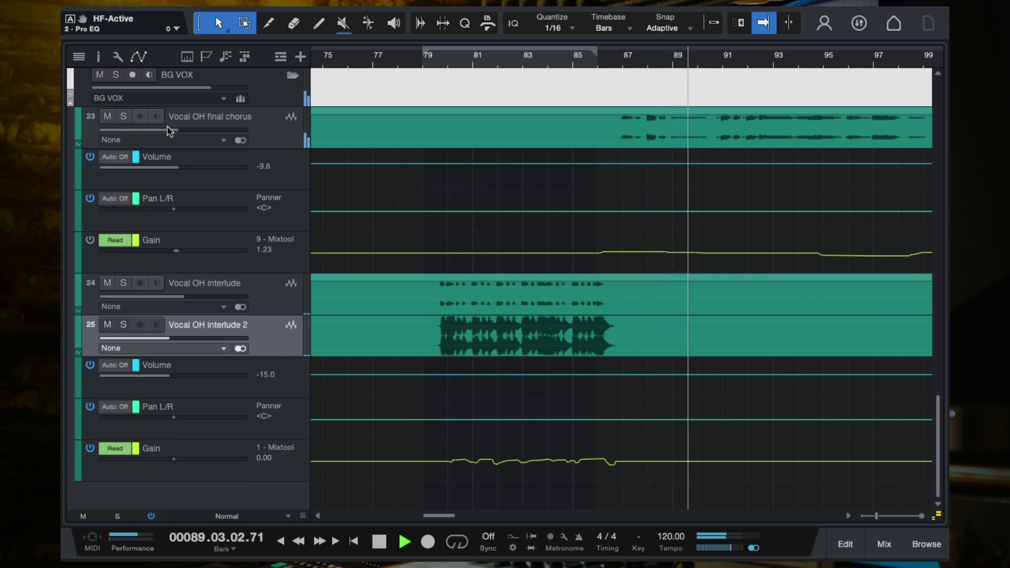
Step: Lower the Vocal OH final chorus volume to -10.9 dB during playback and save the song
scroll(167, 130, down, 3)
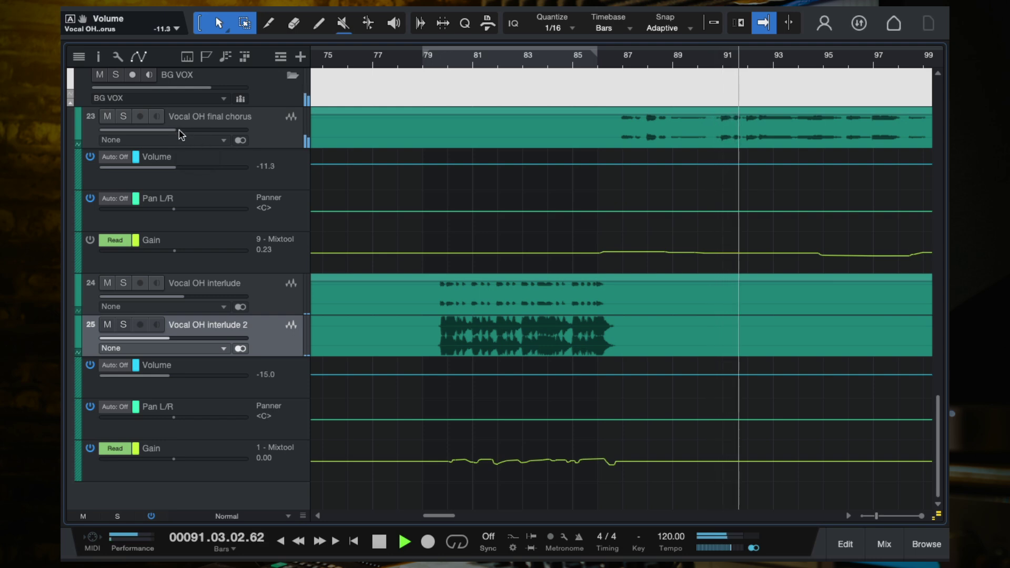
mouse_move(179, 130)
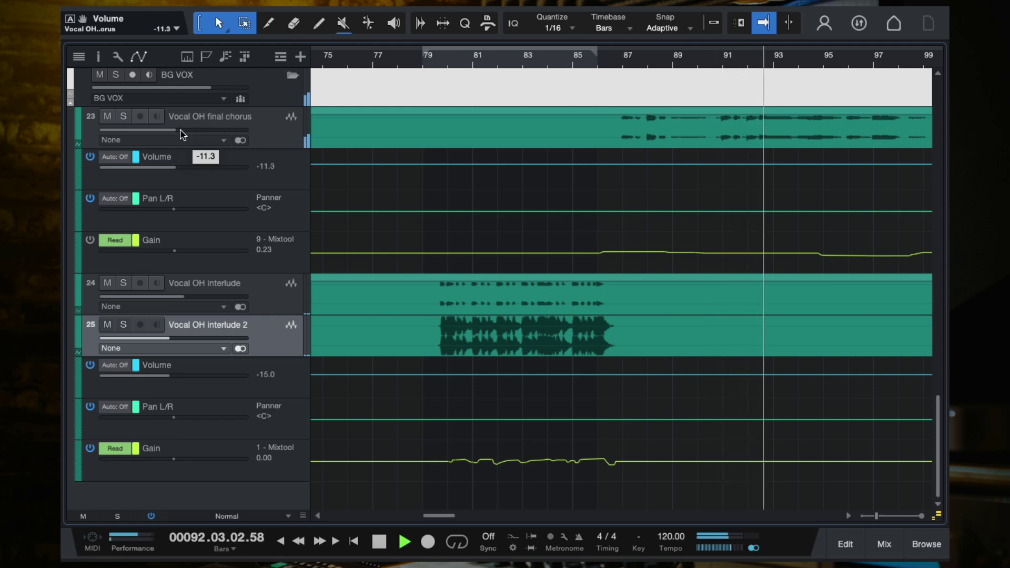
click(258, 133)
key(super+s)
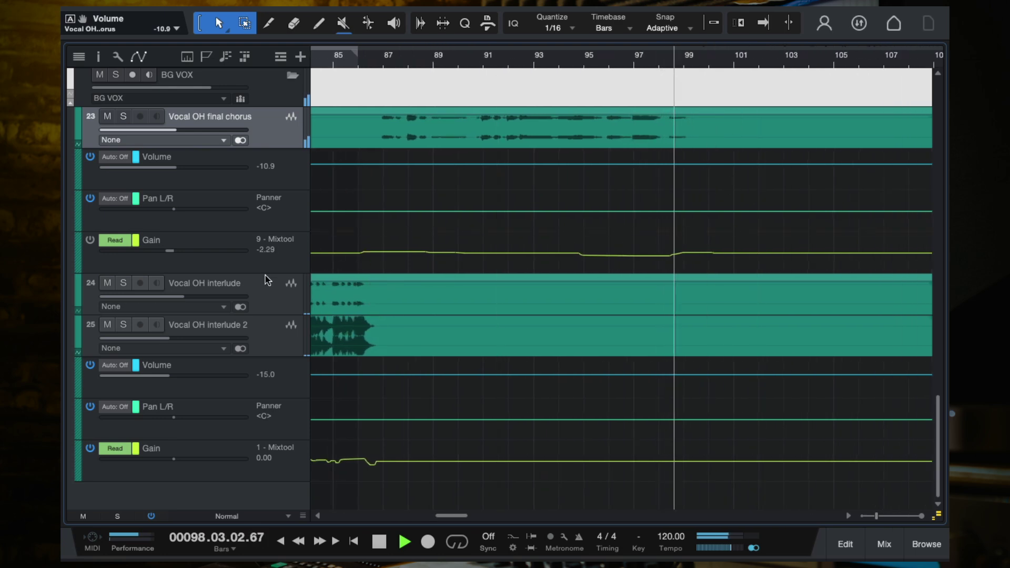
Step: Delete the surplus Mixtool Gain automation points between about bars 95 and 98.5 on Vocal OH final chorus, and play from about bar 94
click(281, 263)
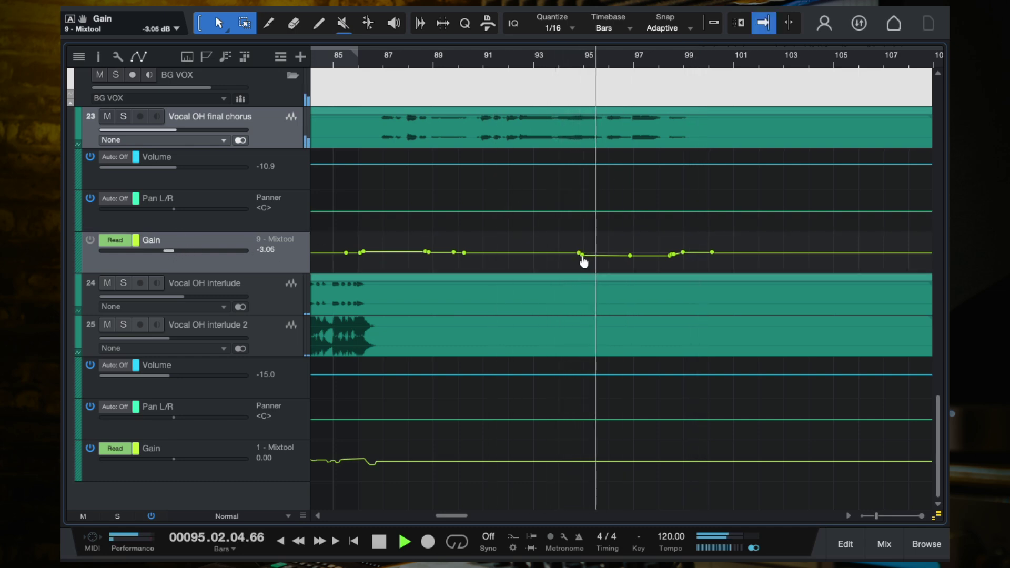
mouse_move(583, 261)
key(space)
scroll(584, 261, up, 2)
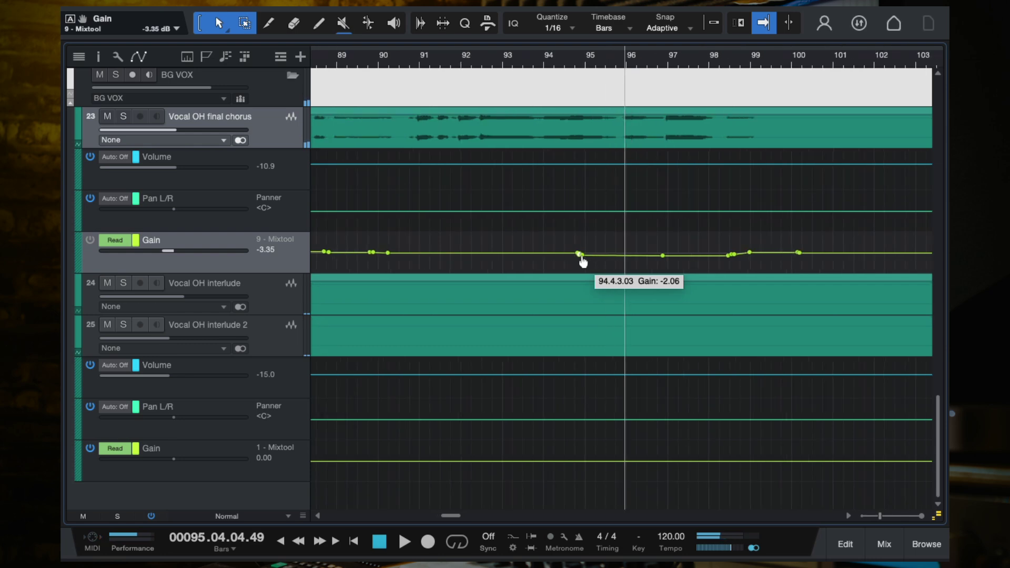
scroll(583, 261, up, 2)
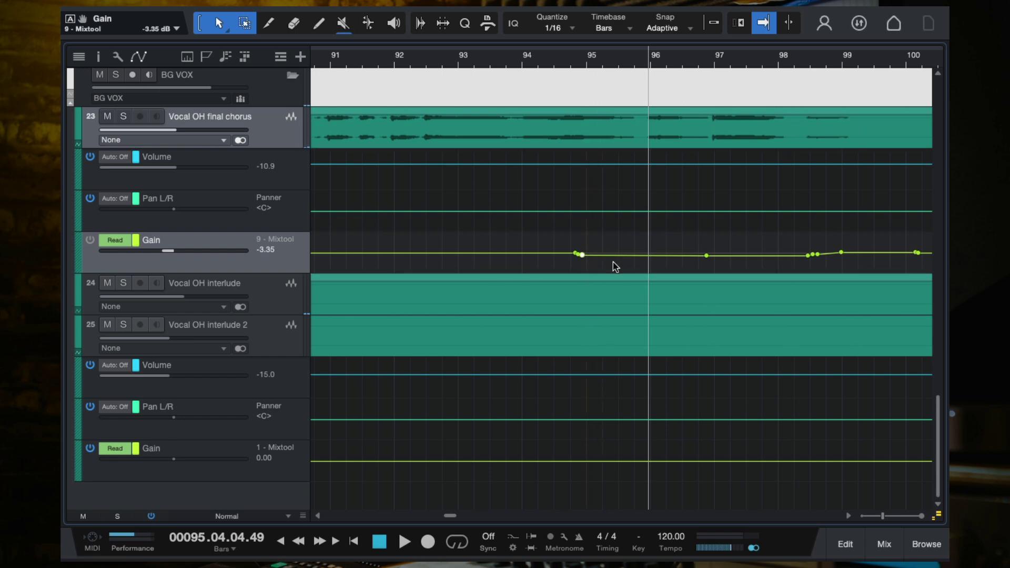
key(Delete)
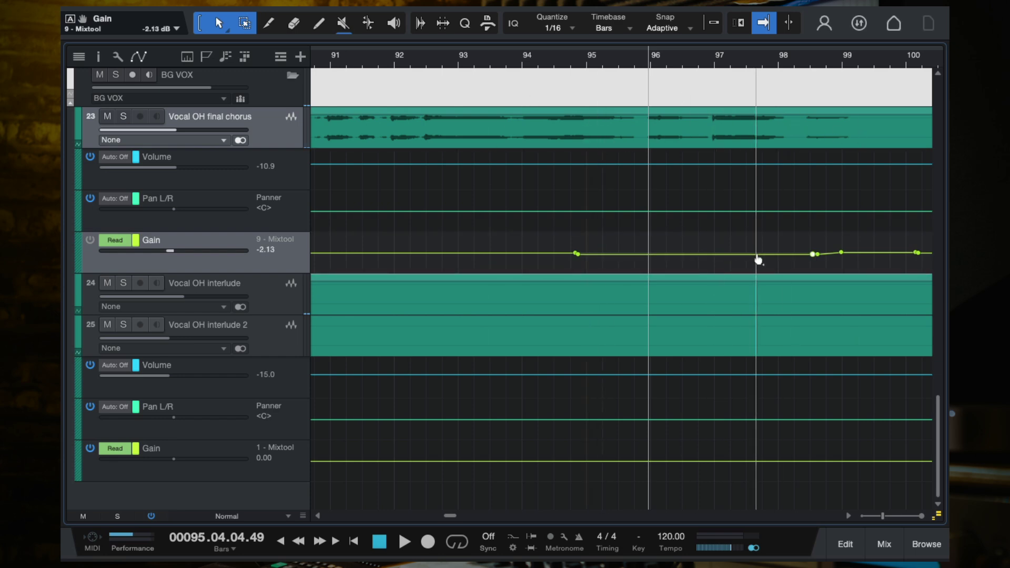
key(Delete)
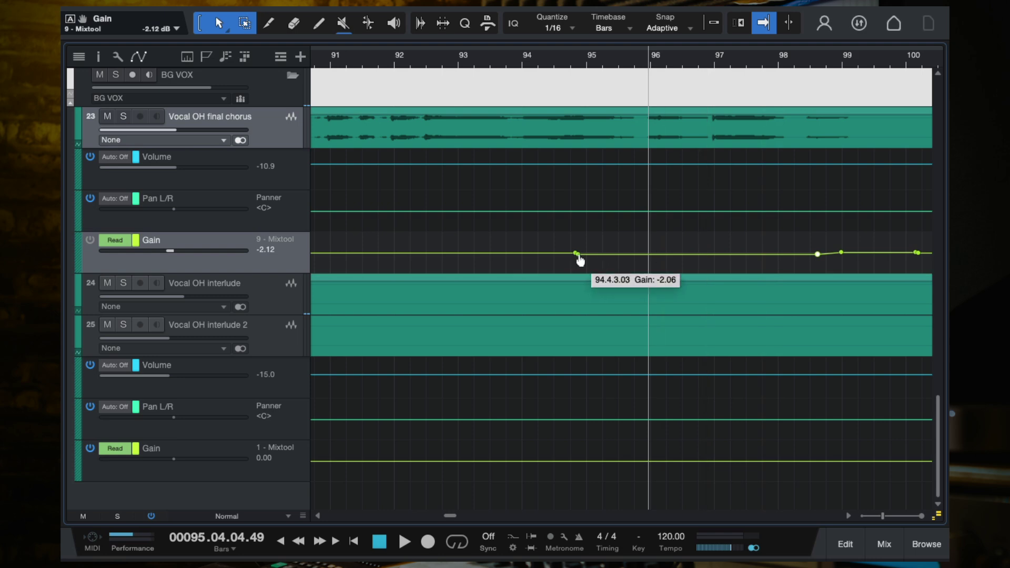
click(556, 62)
key(space)
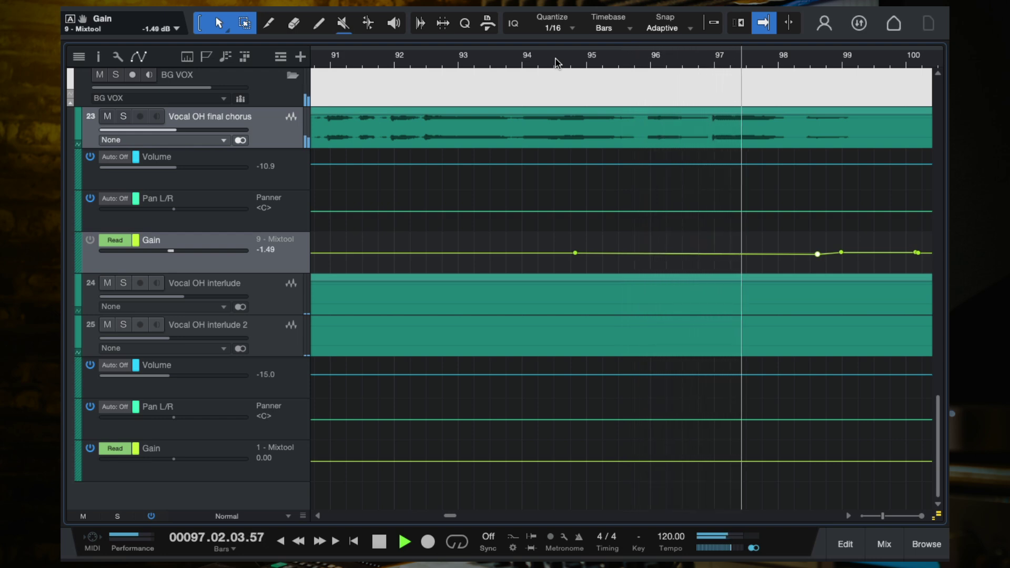
Step: Stop playback, save the song, and check off "Panned OH track is too loud, slightly" in the mix checklist note
key(w)
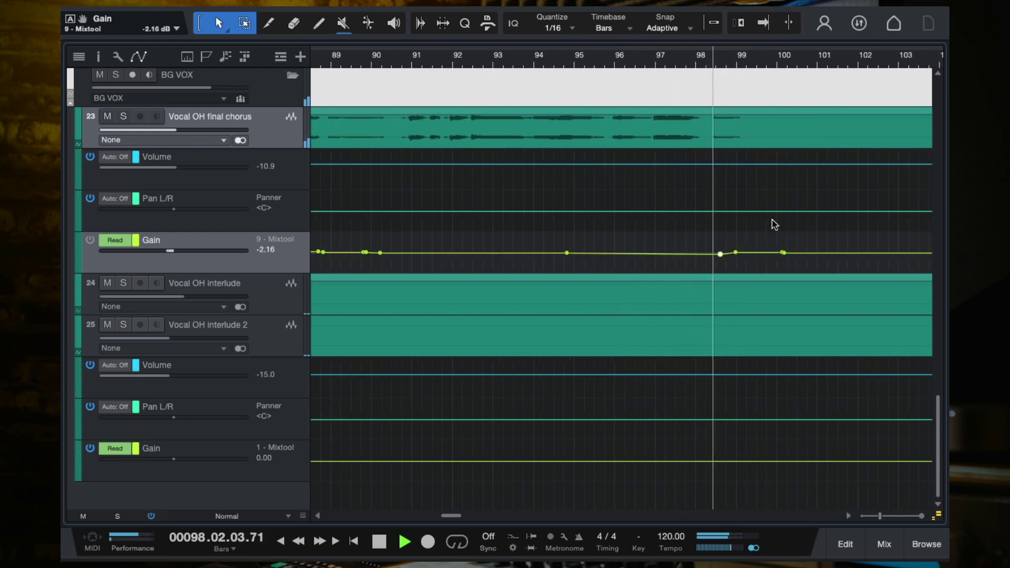
key(w)
key(w)
key(space)
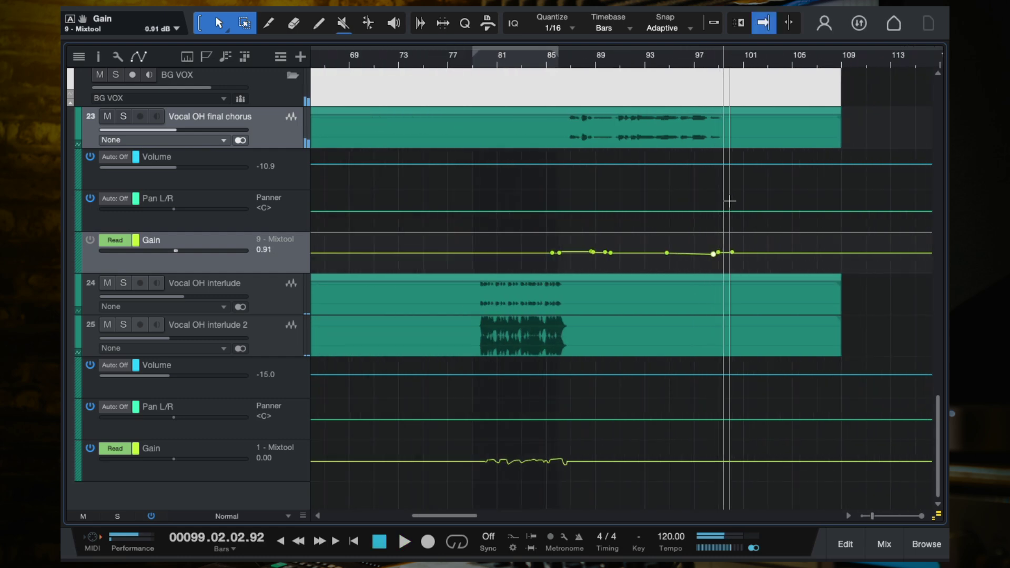
key(super+s)
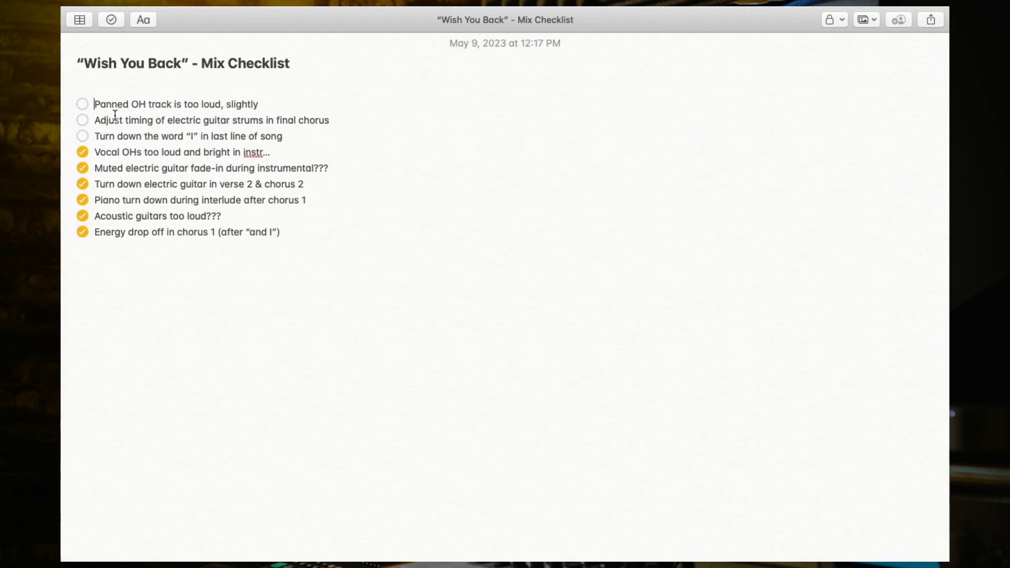
click(83, 102)
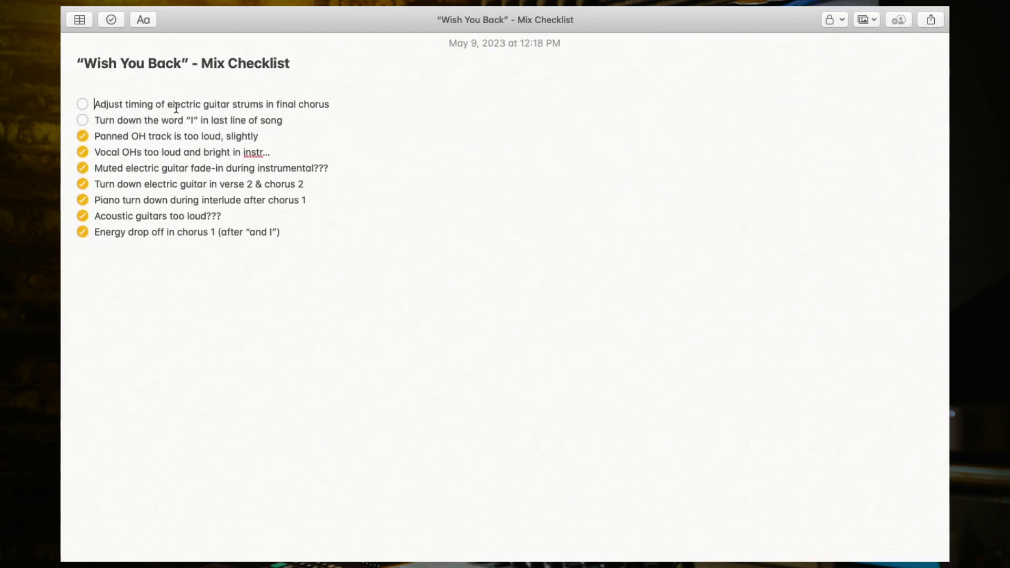
Step: Return to the song in Studio One, collapse the Addictive Keys automation lanes, and close the KEYS folder
key(ctrl+Right)
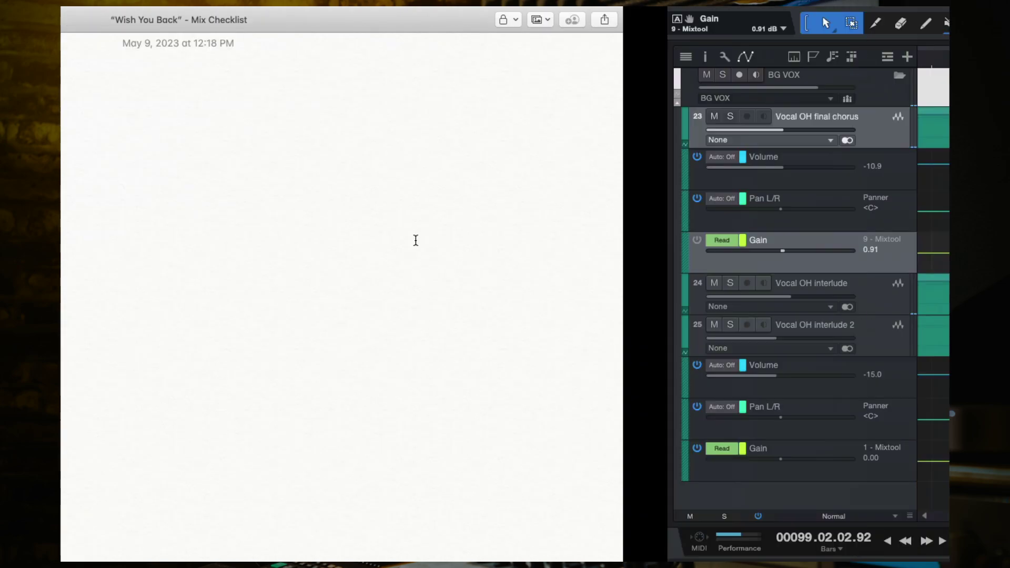
scroll(573, 293, up, 8)
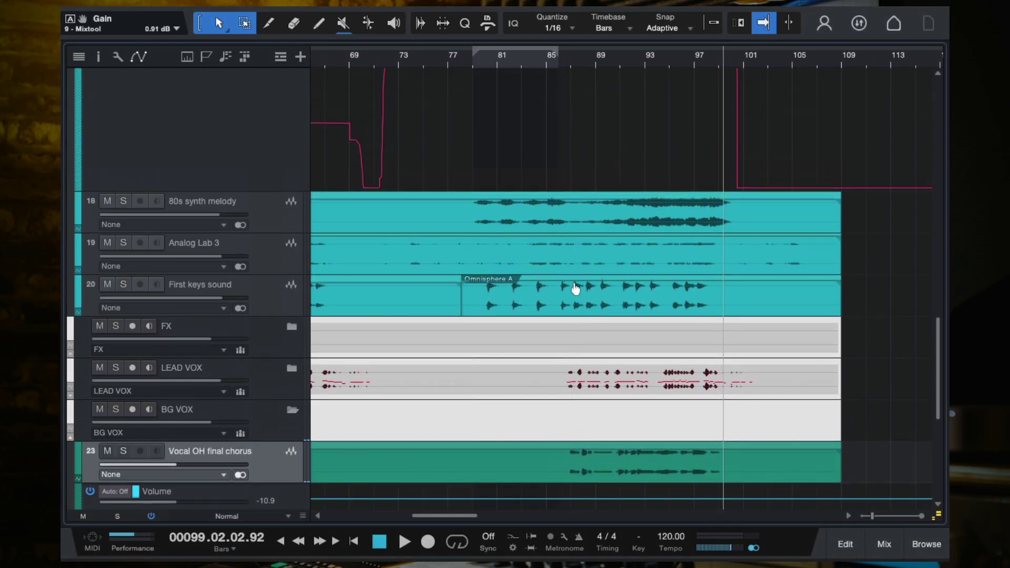
scroll(574, 289, up, 8)
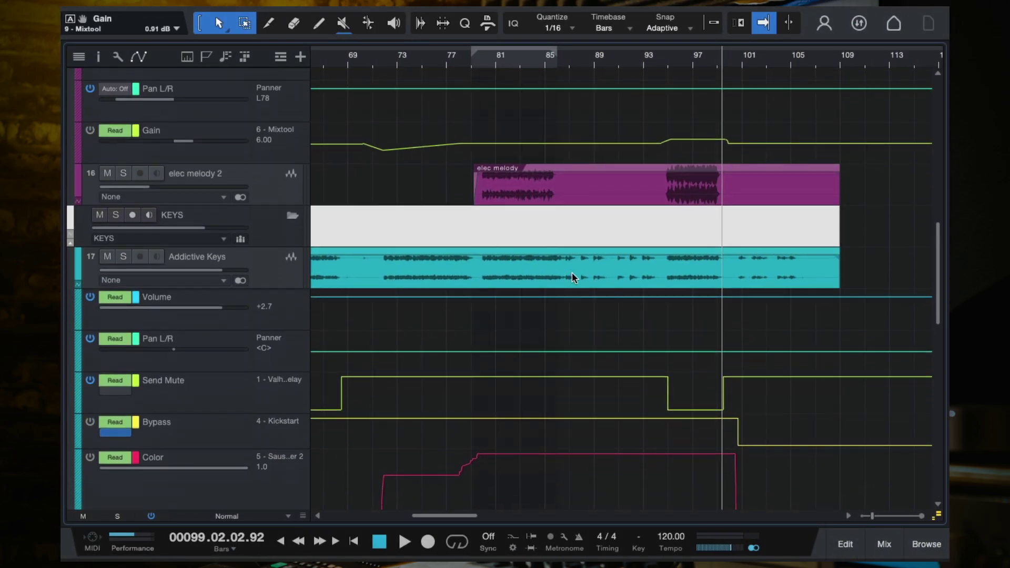
click(78, 286)
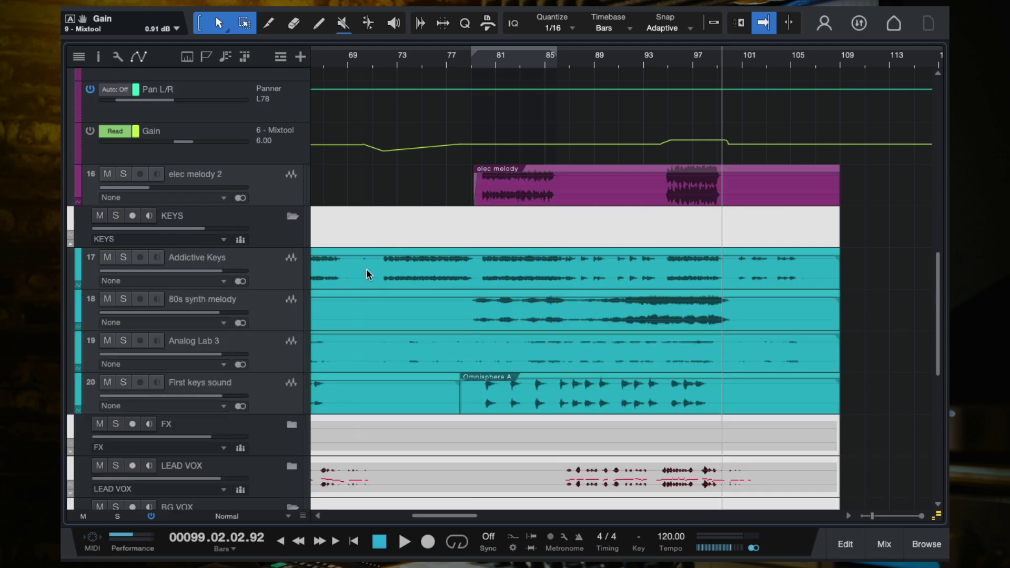
click(291, 216)
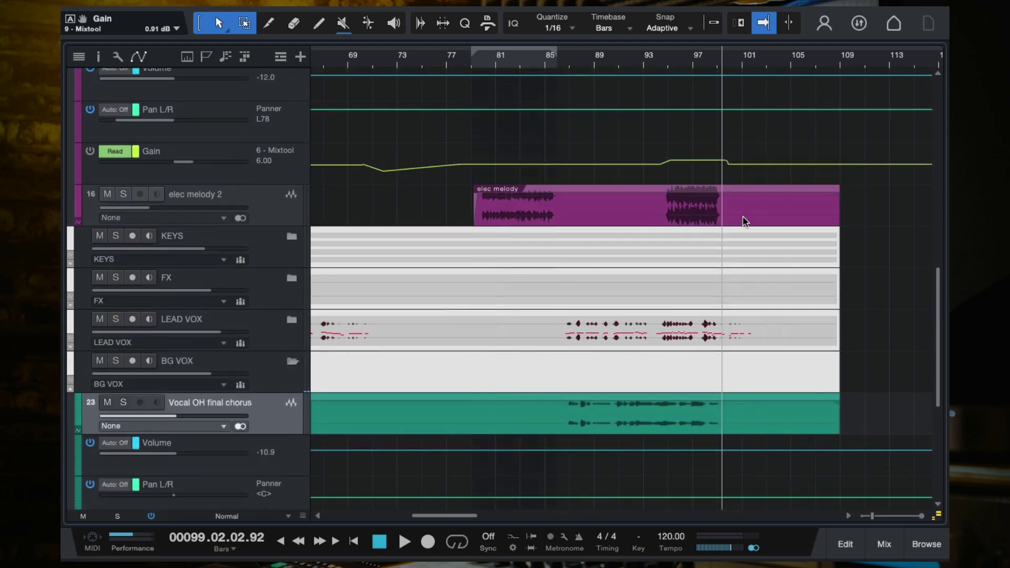
Step: Place the playhead just before bar 95 and select the elec melody 2 event containing the final chorus strums
key(e)
scroll(613, 203, up, 2)
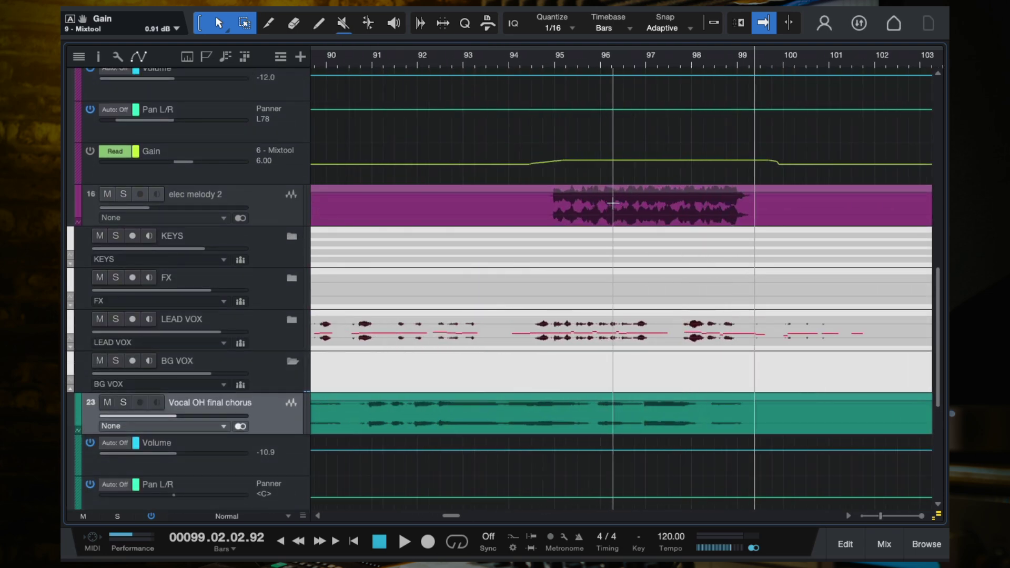
scroll(613, 203, up, 2)
click(517, 64)
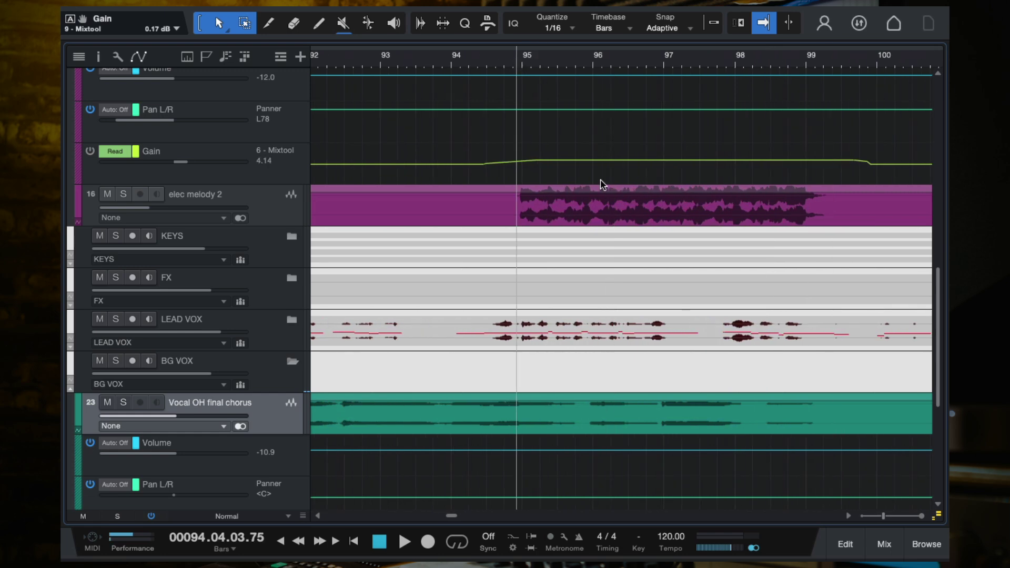
scroll(603, 200, up, 2)
click(553, 215)
scroll(579, 225, right, 1)
scroll(579, 226, down, 3)
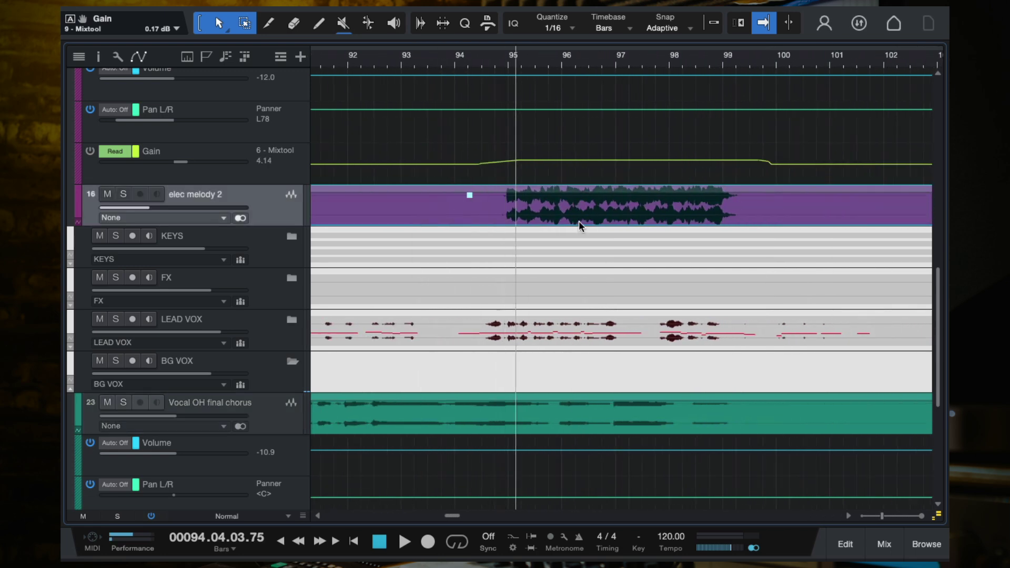
scroll(579, 223, down, 2)
scroll(543, 216, up, 2)
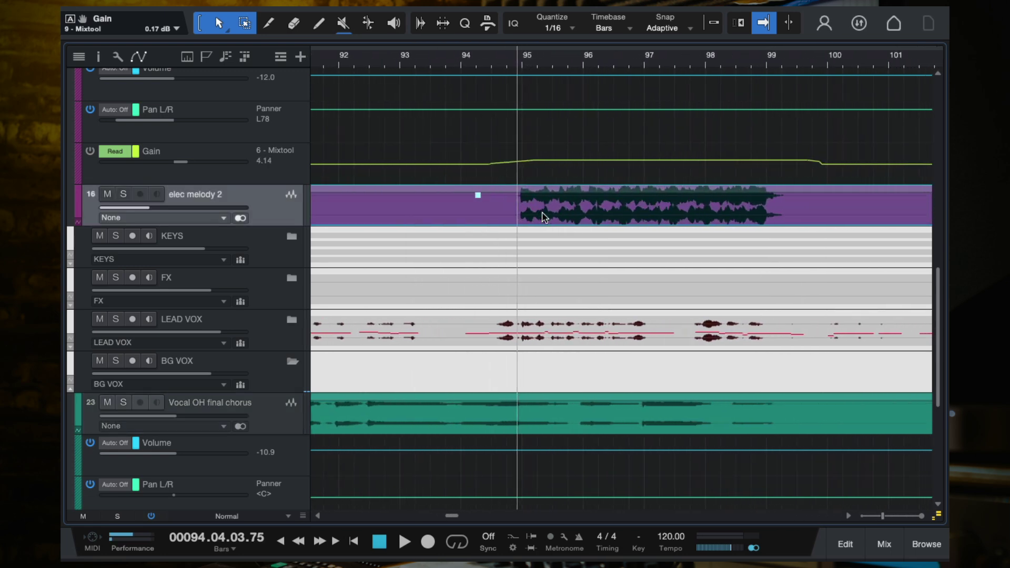
scroll(543, 216, right, 3)
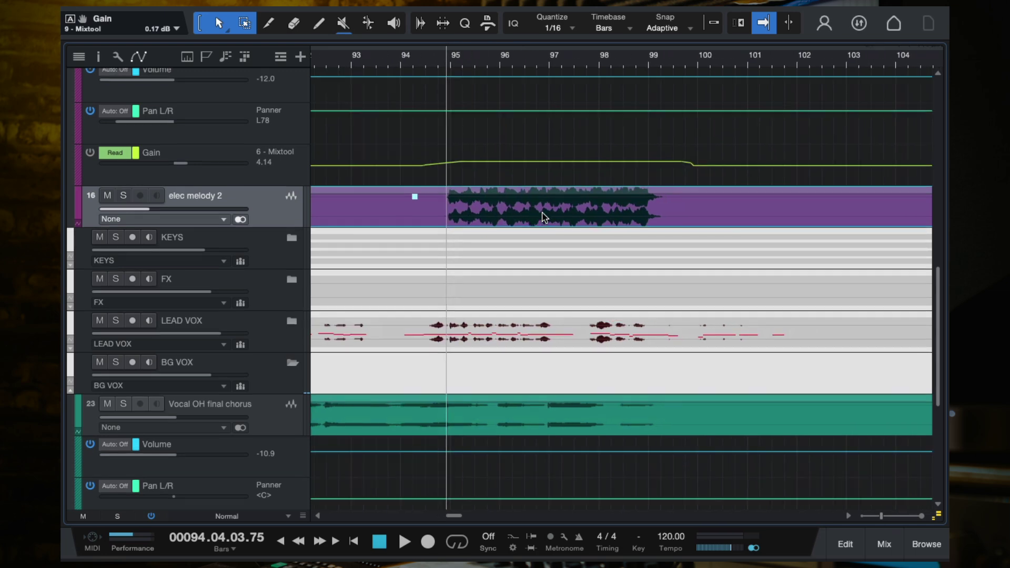
Step: Briefly solo elec melody 2 during playback, solo elec melody instead to audition its strums, and stop playback
click(123, 196)
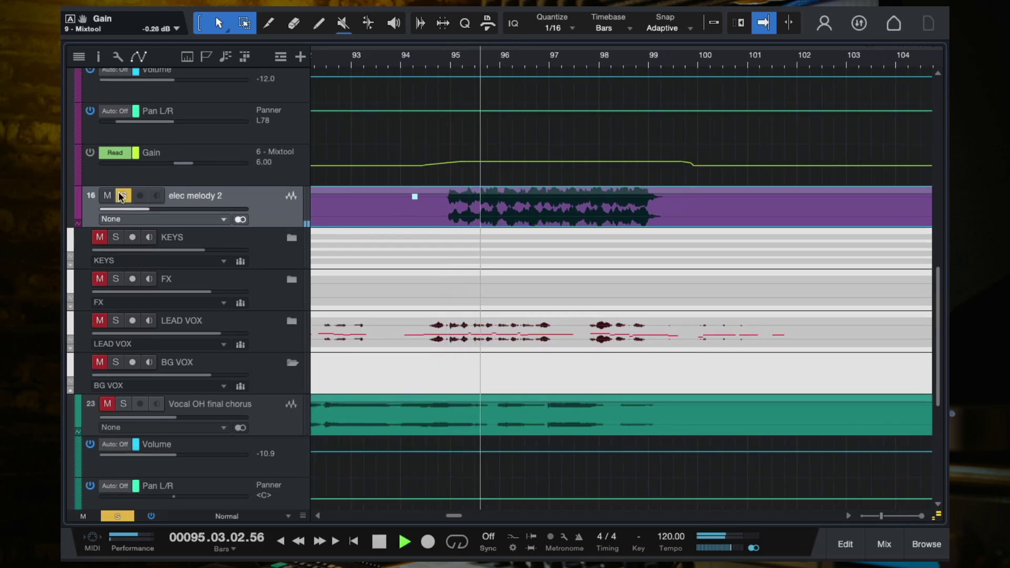
scroll(456, 264, up, 5)
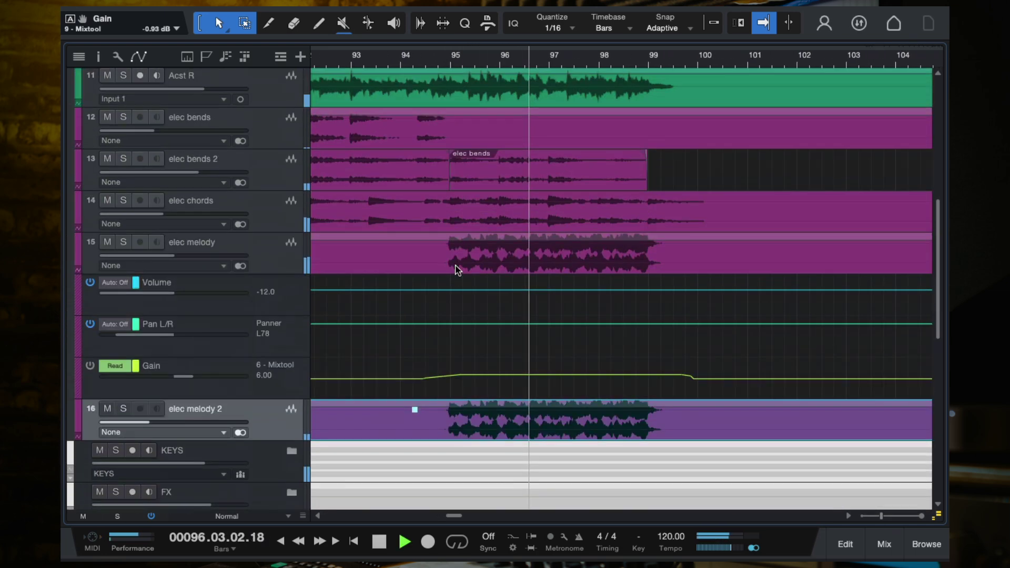
click(122, 269)
scroll(510, 284, down, 2)
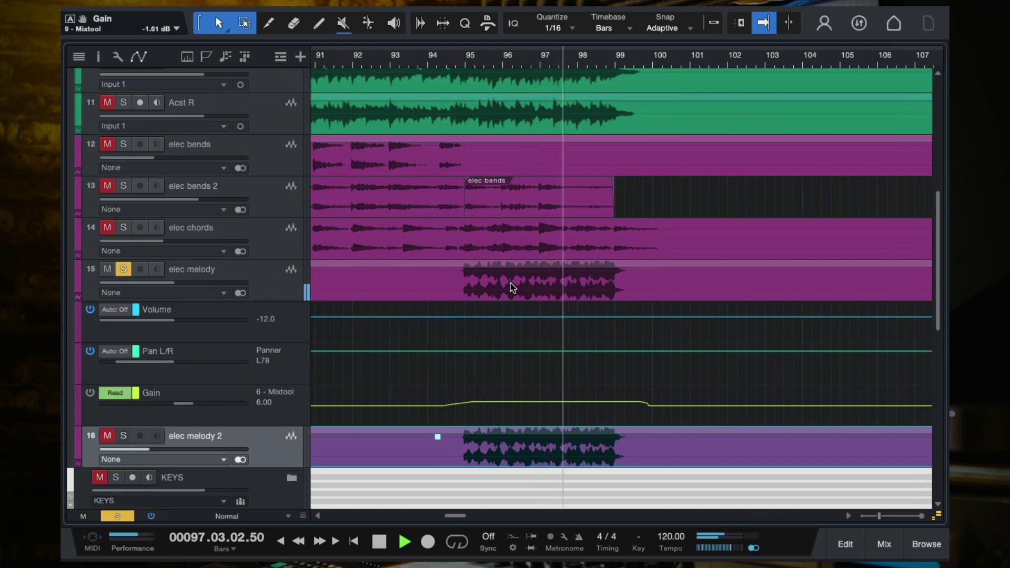
key(space)
Step: Select the elec melody event, save the song, open the event in Melodyne, and dismiss the welcome window
click(510, 283)
scroll(509, 290, up, 2)
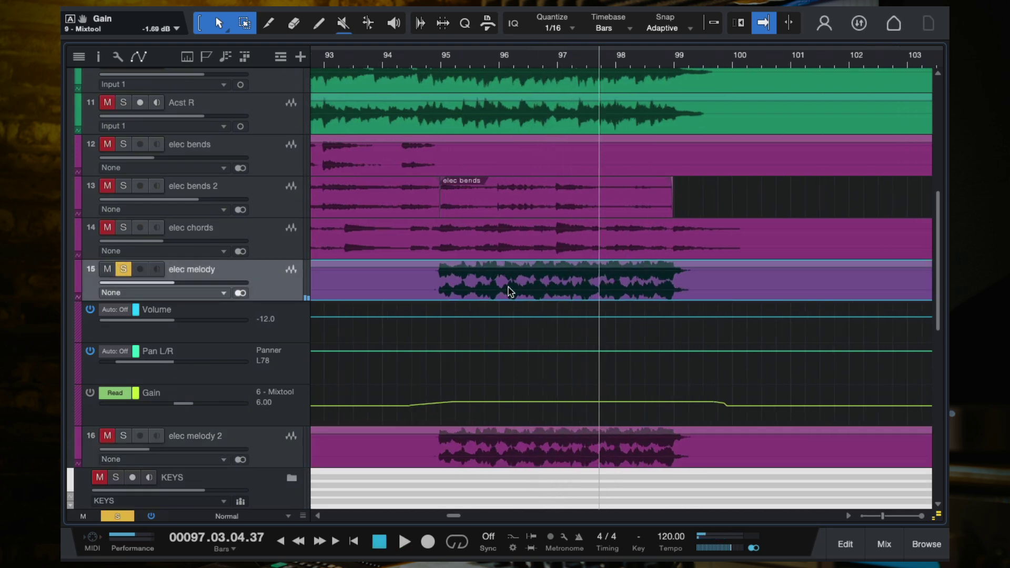
key(ctrl+s)
key(ctrl+m)
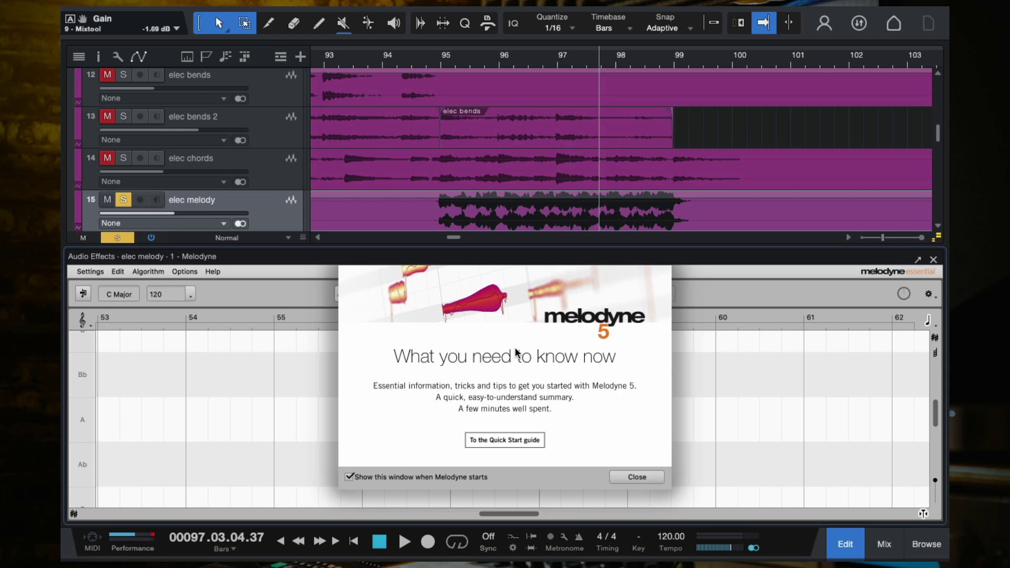
click(625, 478)
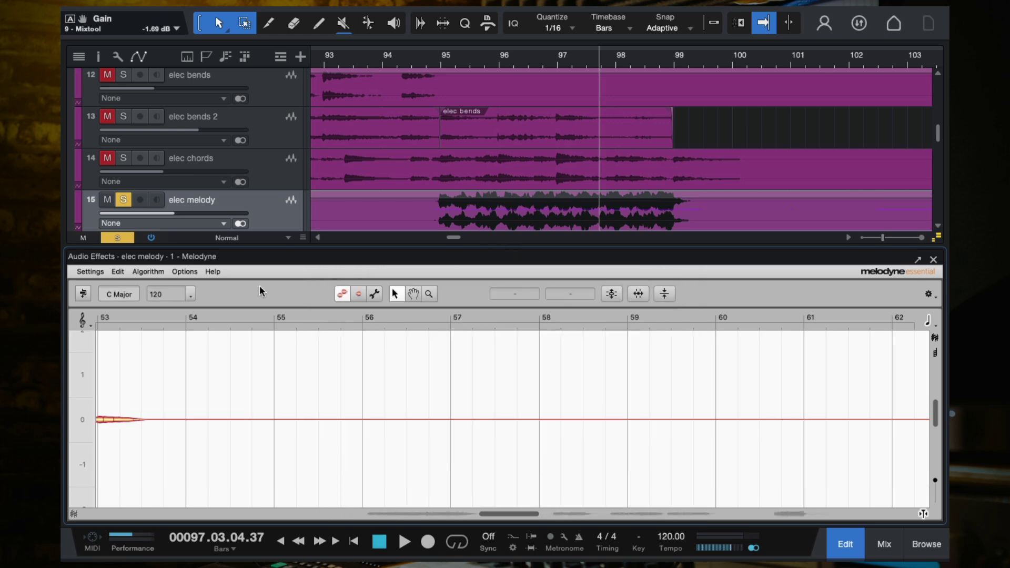
Step: Deactivate Melodyne's time grid snapping and enlarge the editor to nearly the full window height
click(176, 271)
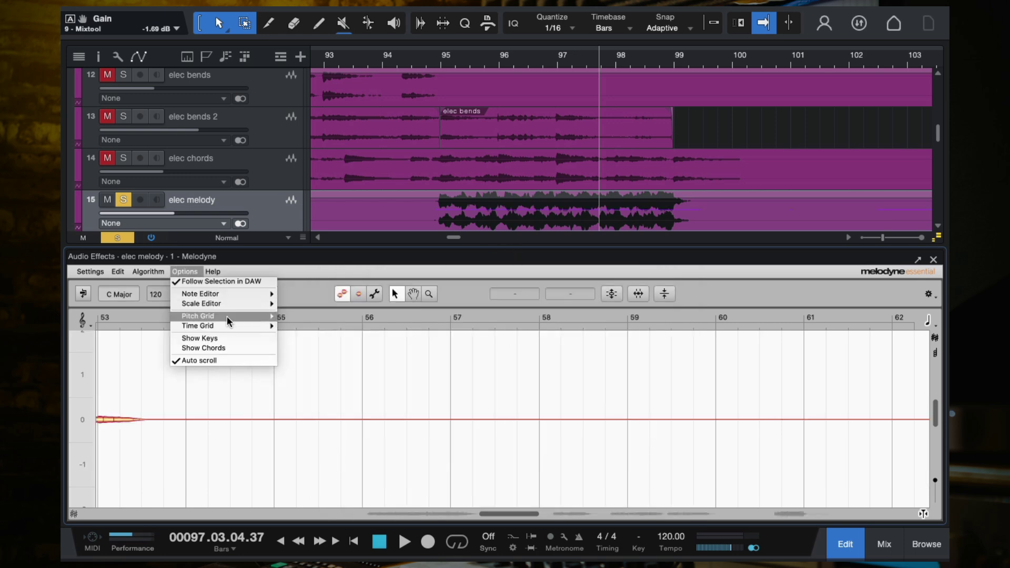
mouse_move(229, 325)
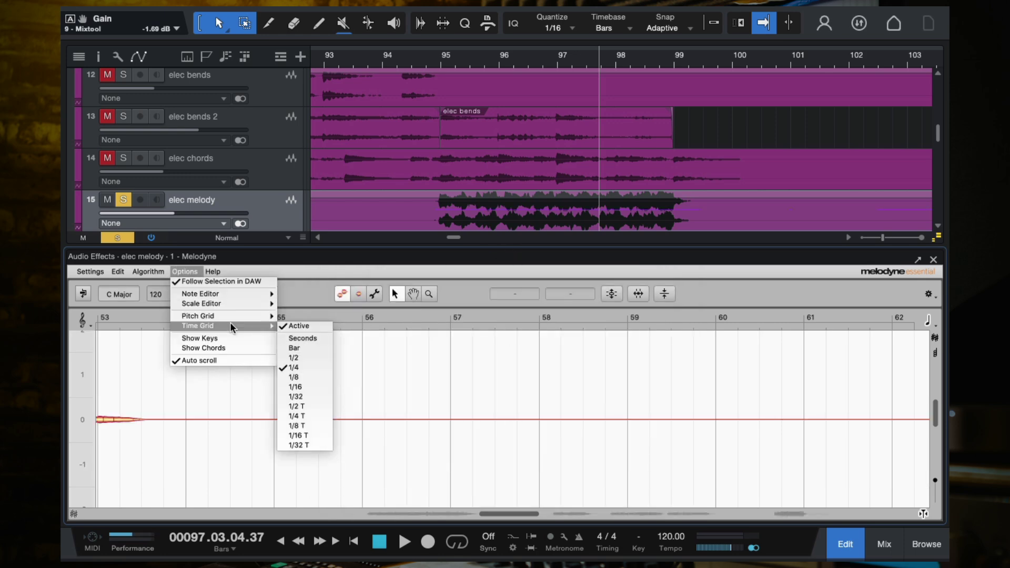
click(291, 327)
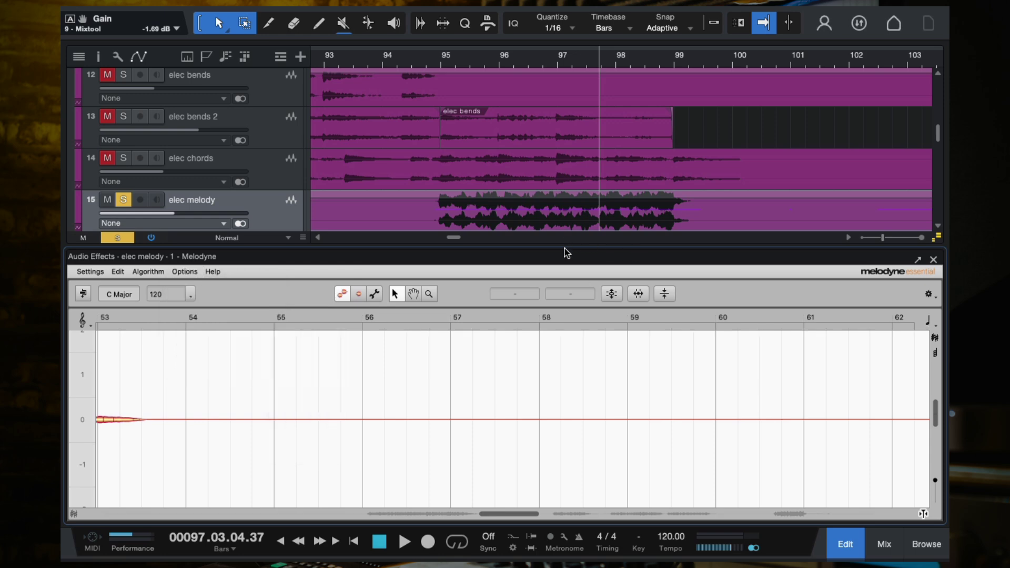
drag(562, 247, 549, 64)
Step: Locate the final chorus strums of elec melody around bars 95 to 98 in Melodyne, using playback to find them
scroll(377, 190, left, 5)
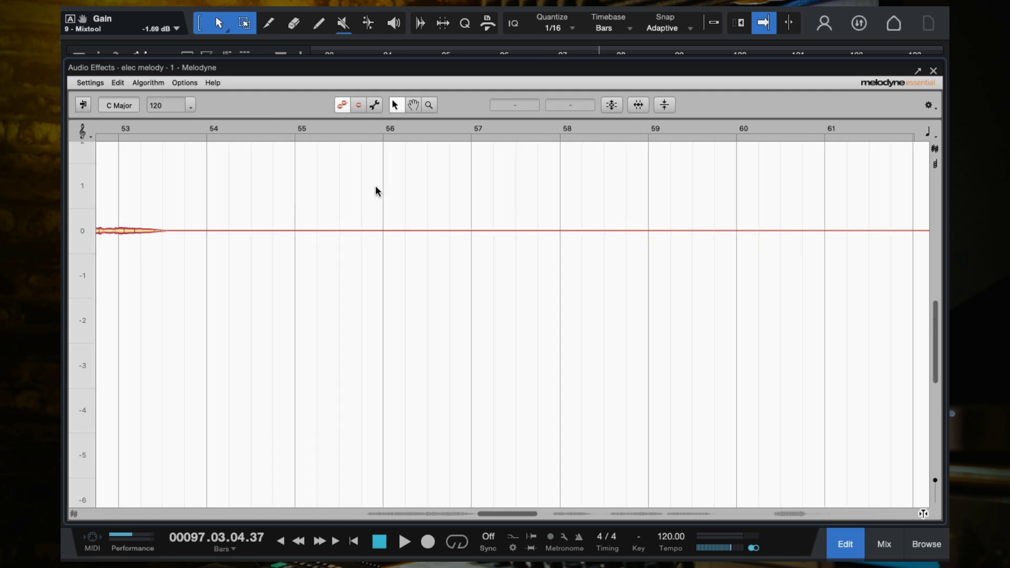
scroll(377, 190, down, 3)
scroll(444, 288, down, 5)
scroll(279, 278, down, 6)
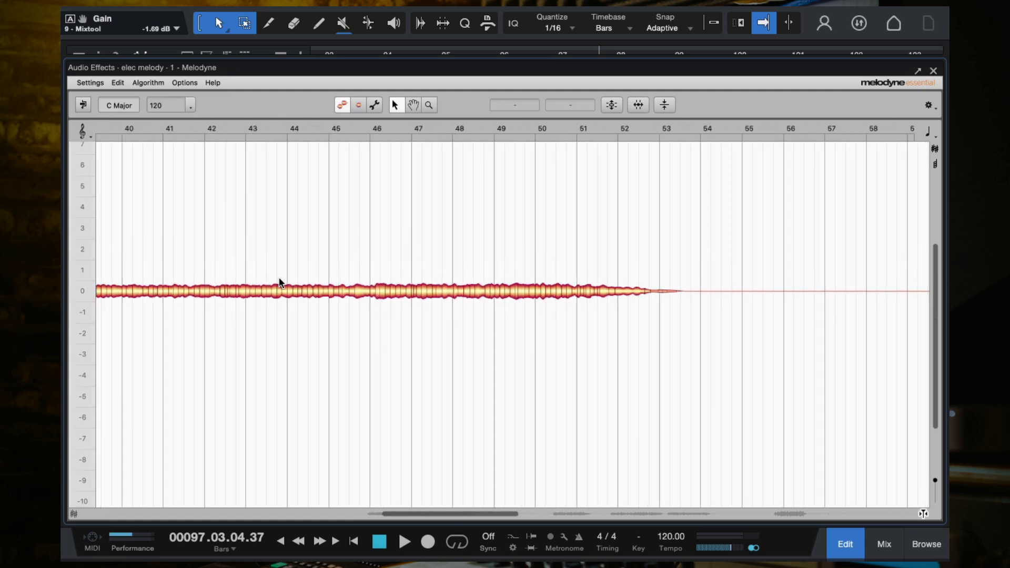
key(space)
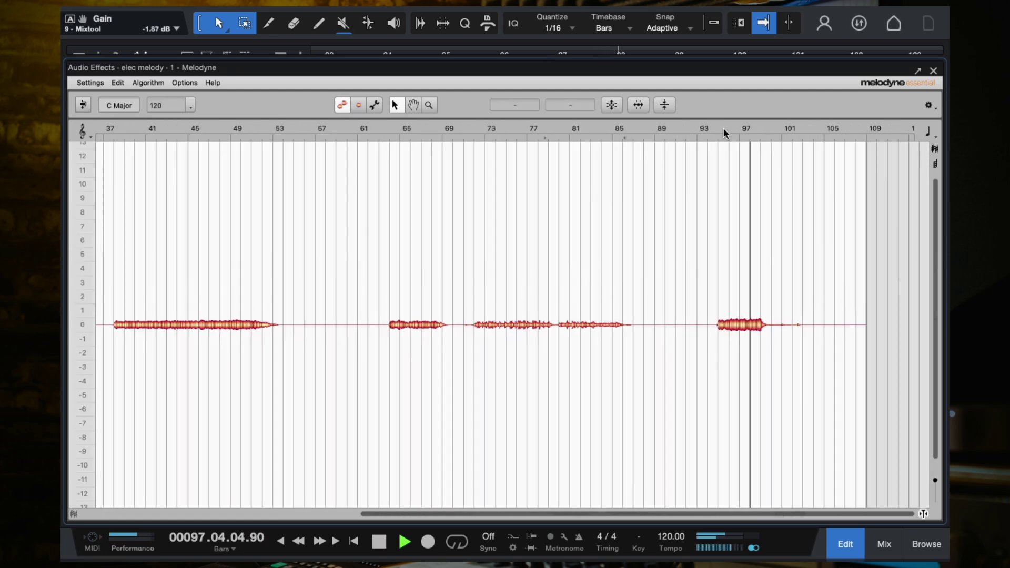
scroll(737, 286, up, 3)
scroll(762, 307, up, 5)
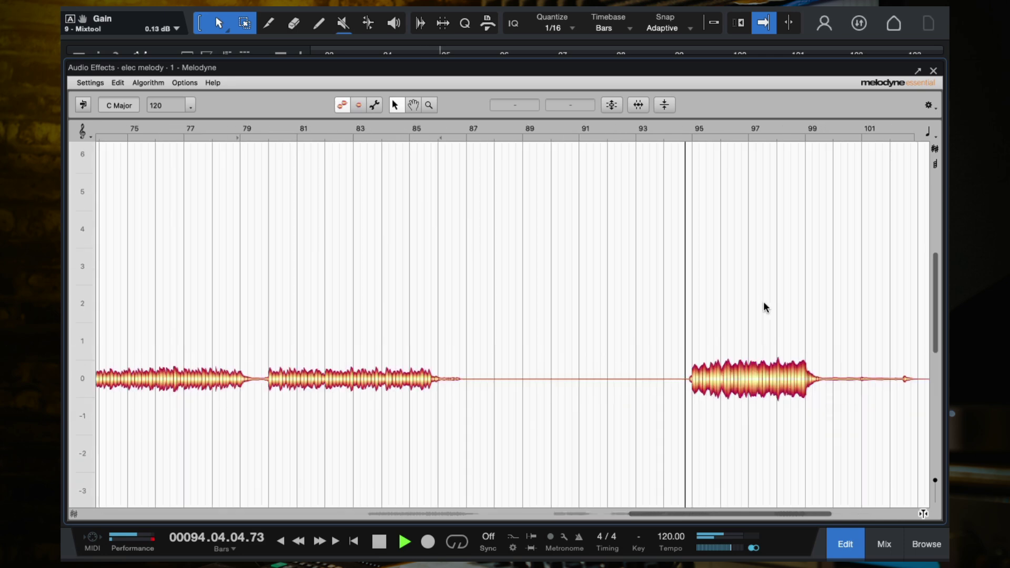
scroll(763, 307, up, 4)
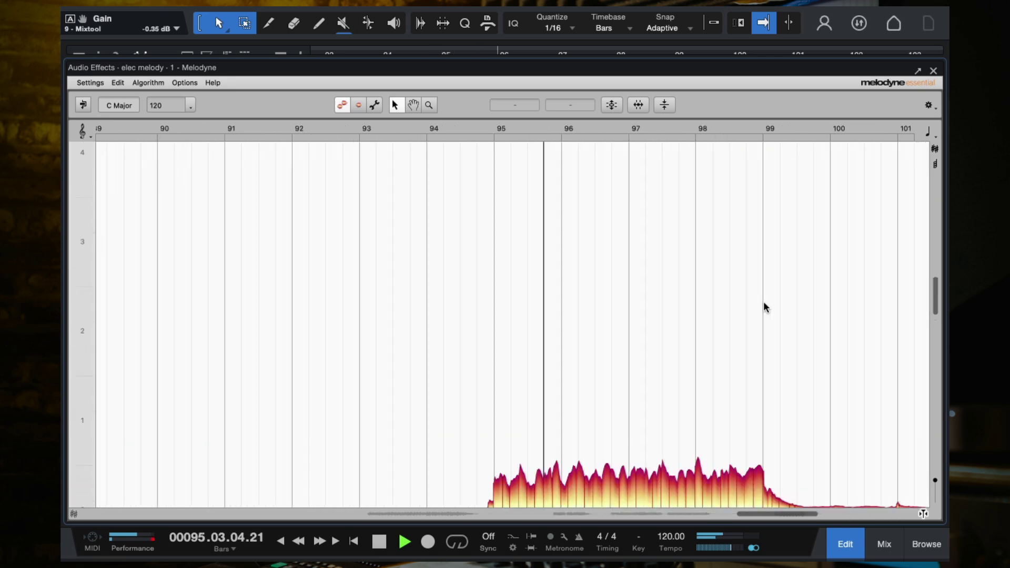
key(space)
scroll(710, 310, up, 3)
scroll(561, 330, down, 5)
scroll(363, 304, up, 3)
scroll(339, 297, up, 2)
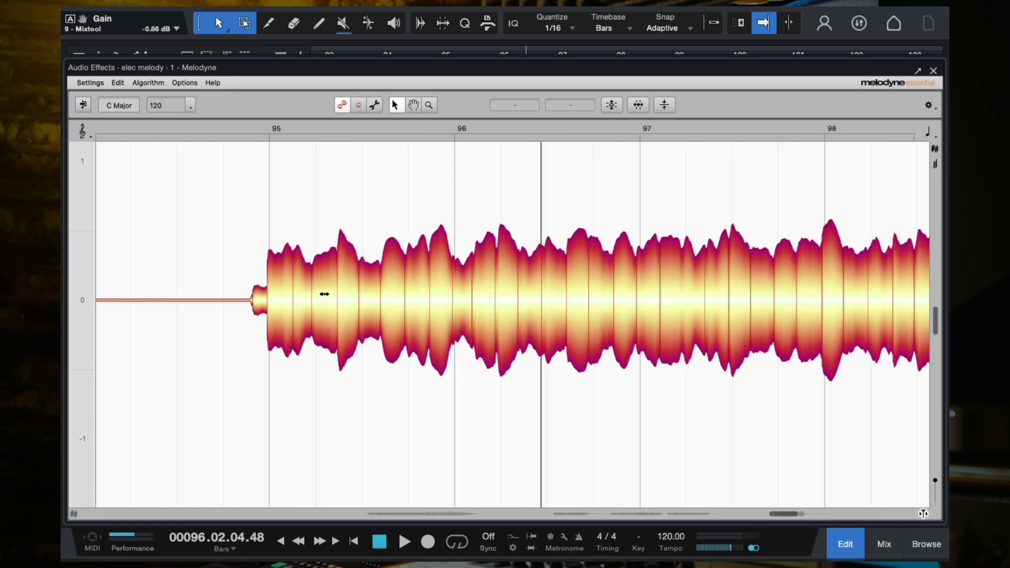
Step: Audition the strums from bar 95 in Melodyne and select the note starting near beat 2 of bar 95
click(266, 130)
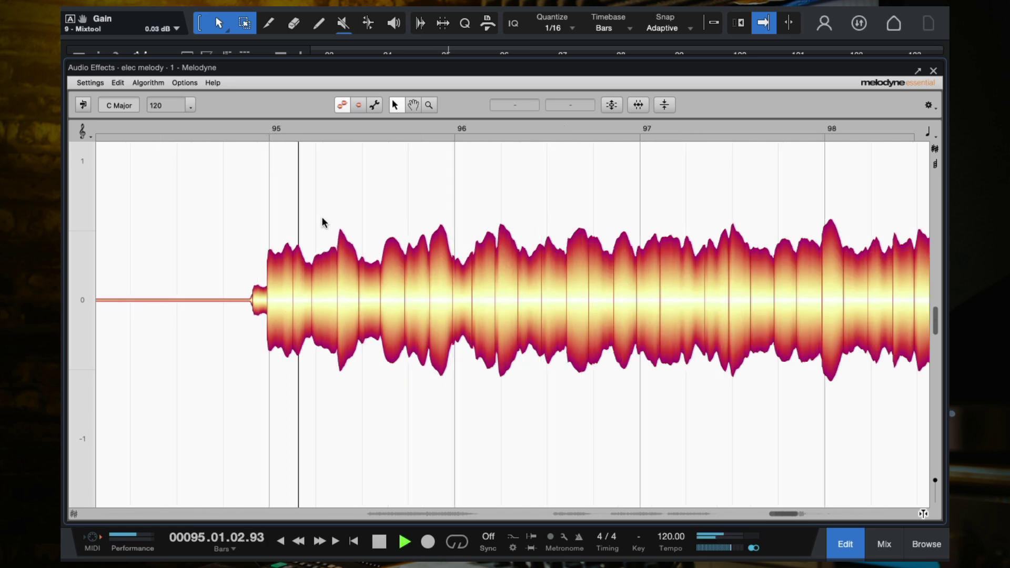
scroll(323, 221, up, 1)
click(325, 289)
key(space)
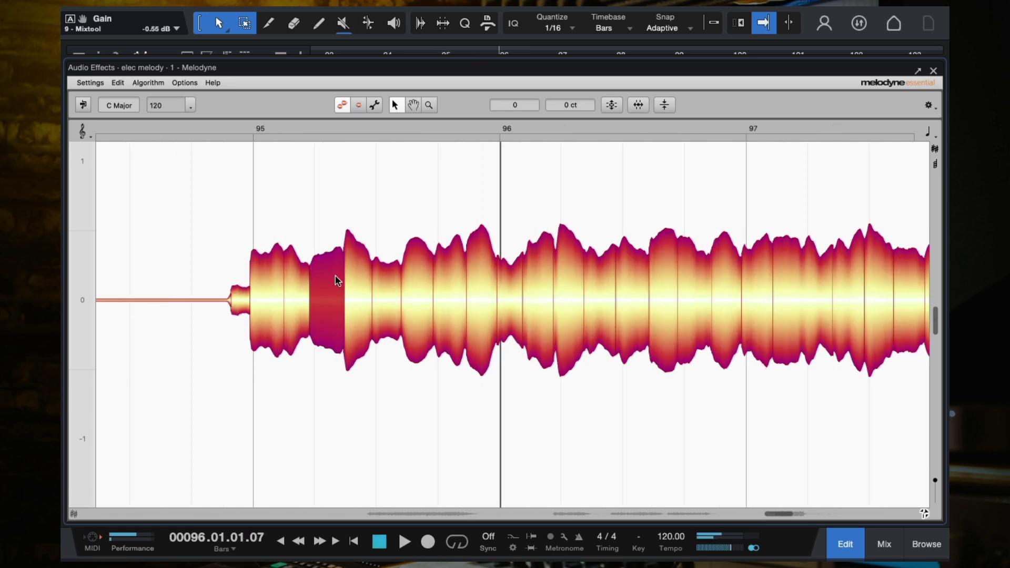
Step: Set Melodyne's time grid to 1/16
click(179, 83)
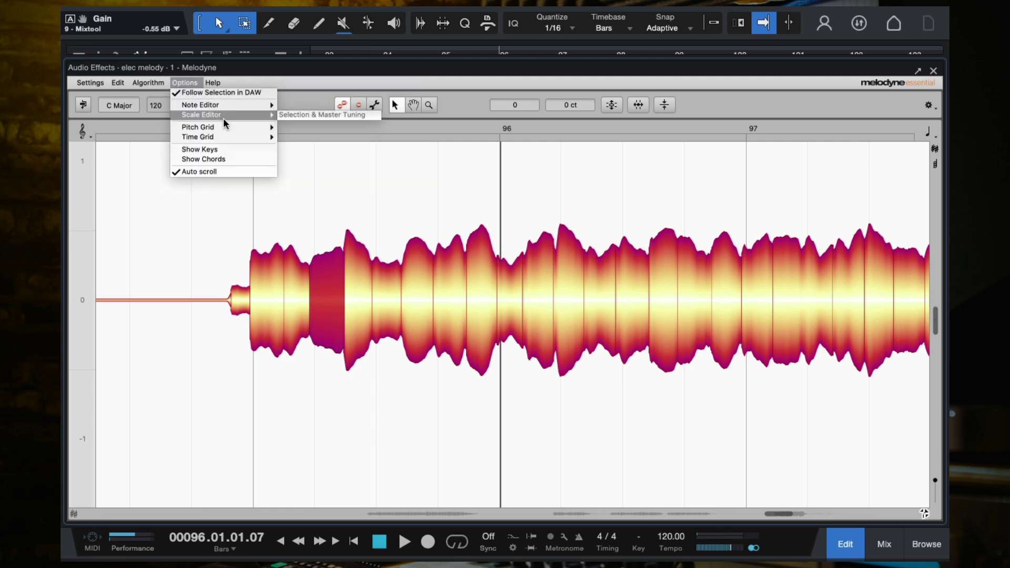
mouse_move(261, 138)
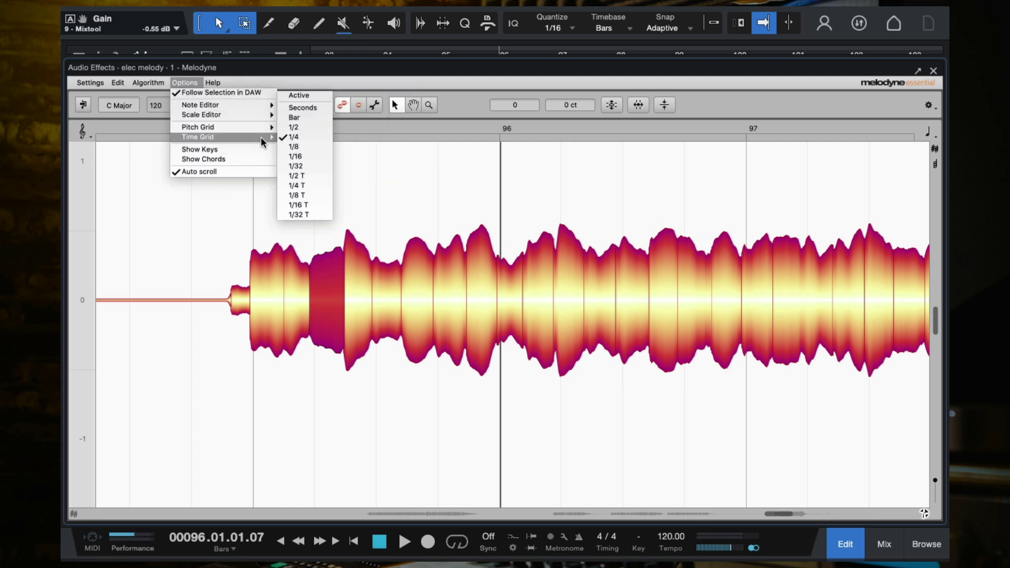
click(294, 158)
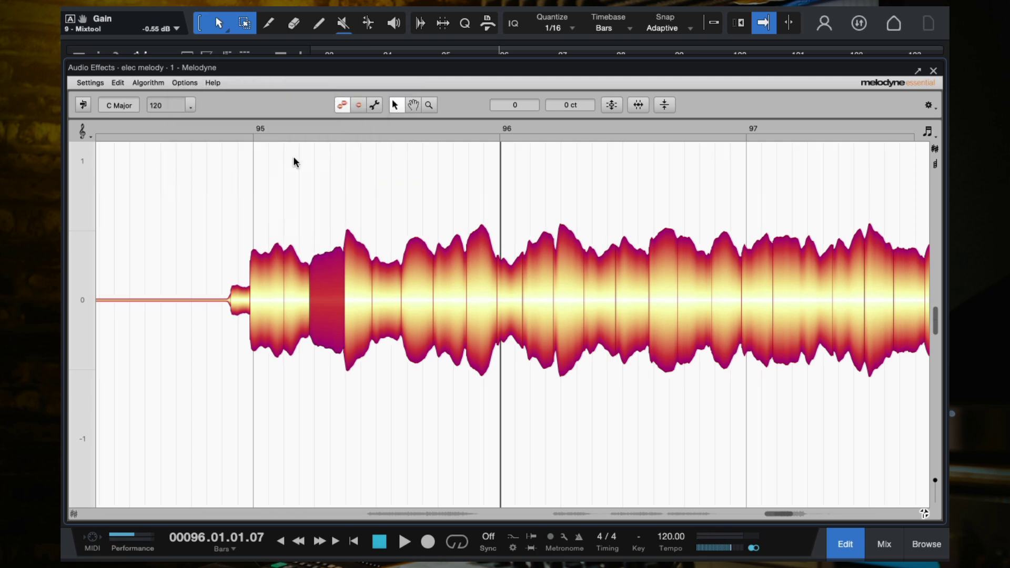
Step: Try moving the start of the selected note in bar 95 slightly earlier, audition it, and undo the change
click(253, 130)
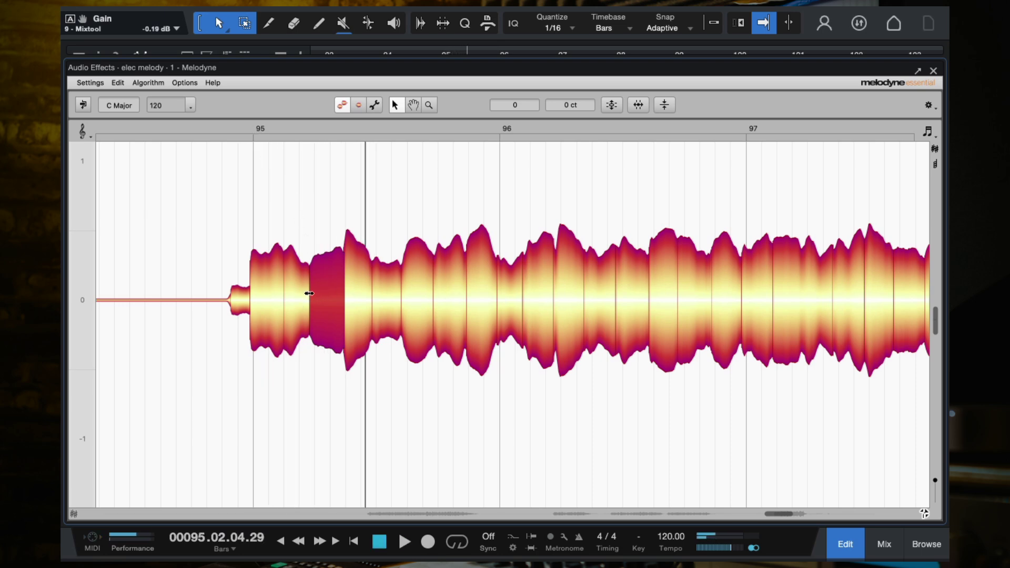
drag(312, 293, 300, 293)
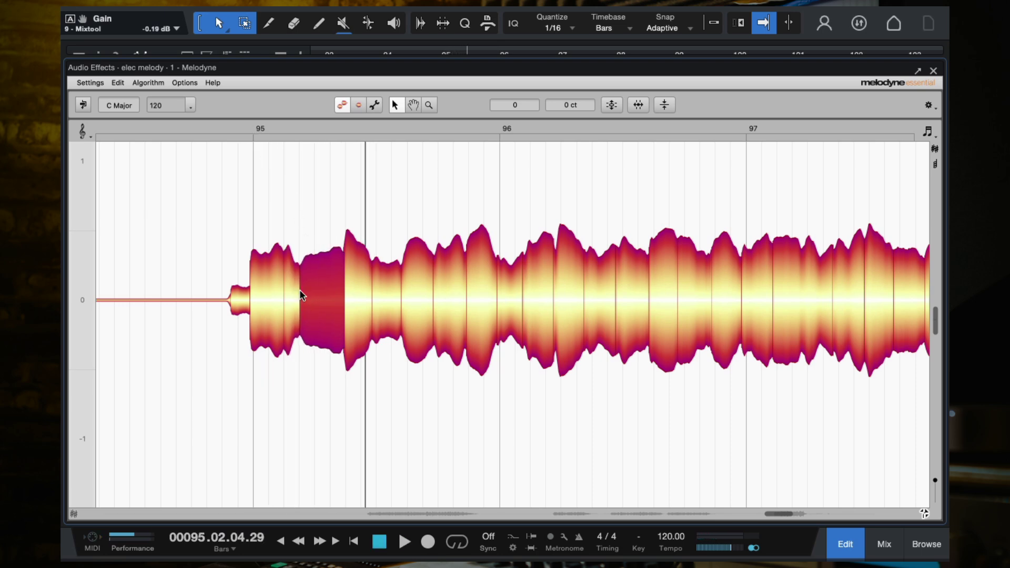
click(250, 131)
key(space)
key(ctrl+z)
Step: Audition the strums from just before bar 95, nudge the note midway through beat 2 slightly later, and play the passage again
click(242, 130)
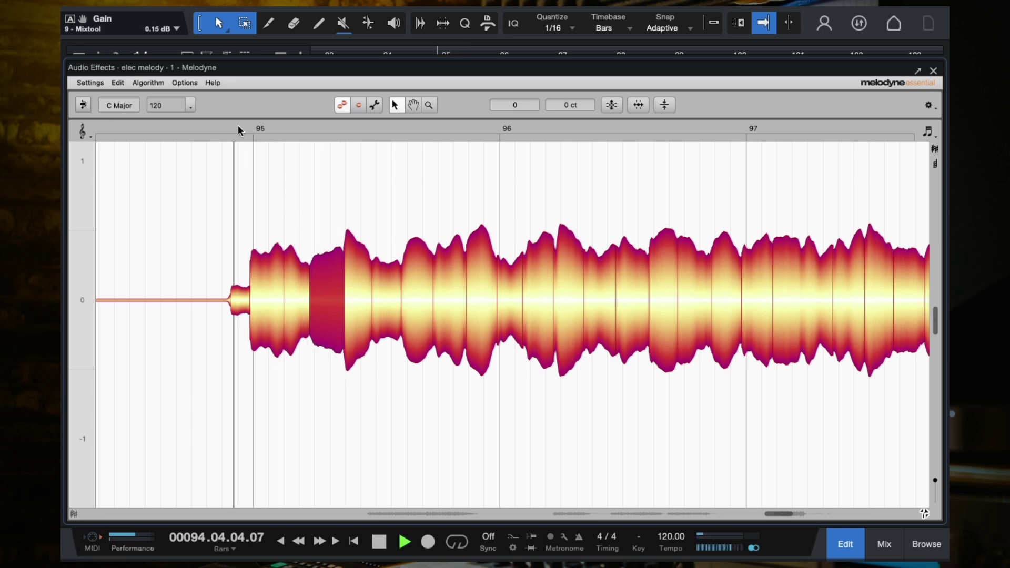
key(space)
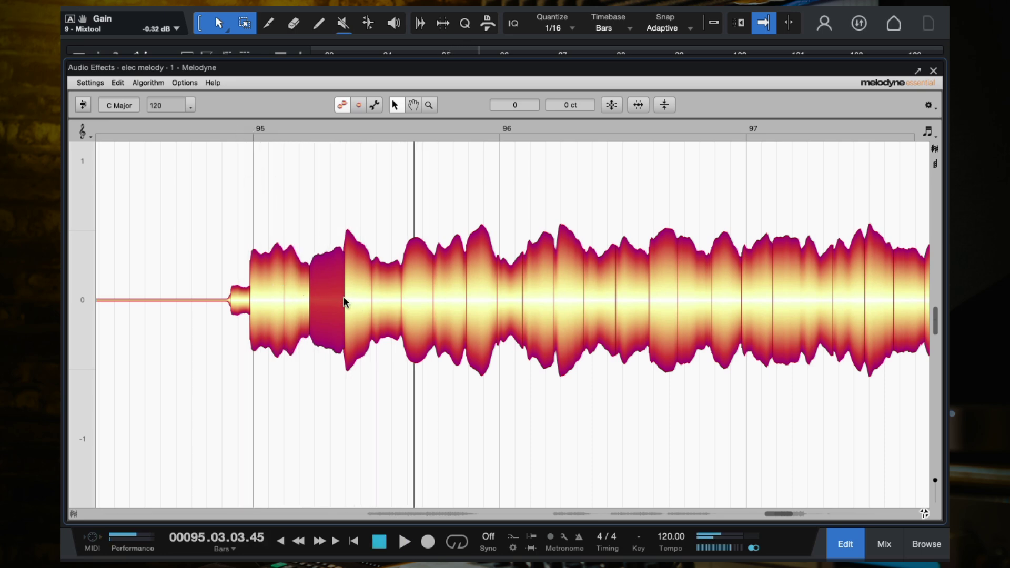
click(343, 296)
drag(343, 296, 346, 296)
click(239, 132)
key(space)
key(space)
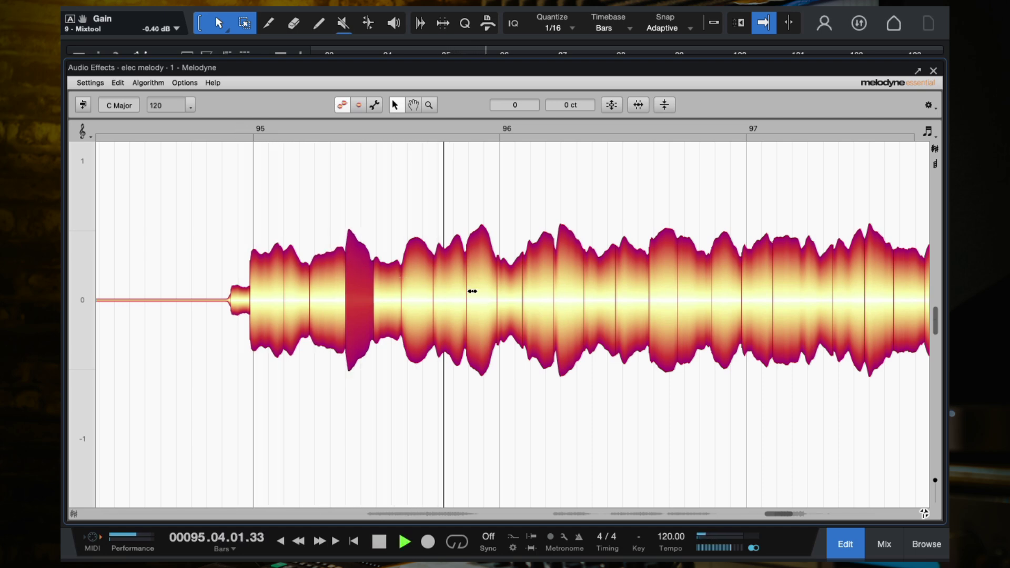
Step: Nudge the starts of the bar 96 downbeat note and the notes through the second half of bar 95 toward the grid
key(space)
click(499, 286)
drag(499, 286, 500, 286)
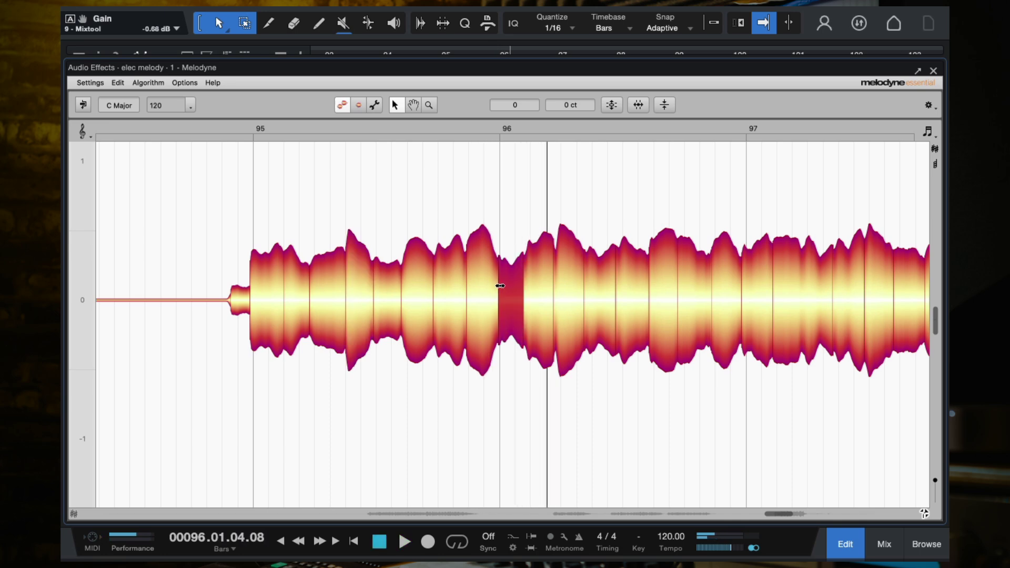
click(467, 279)
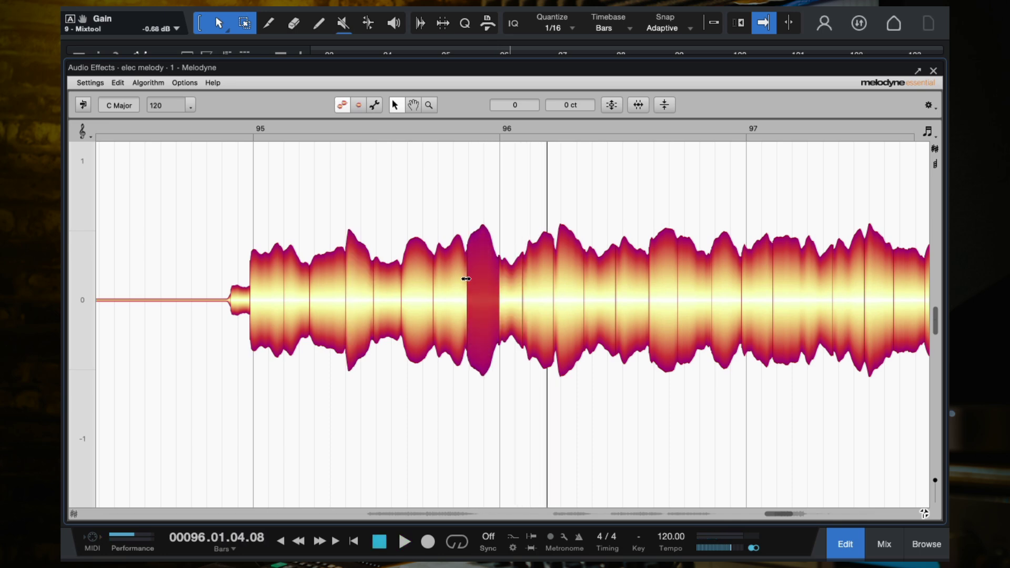
scroll(467, 279, up, 2)
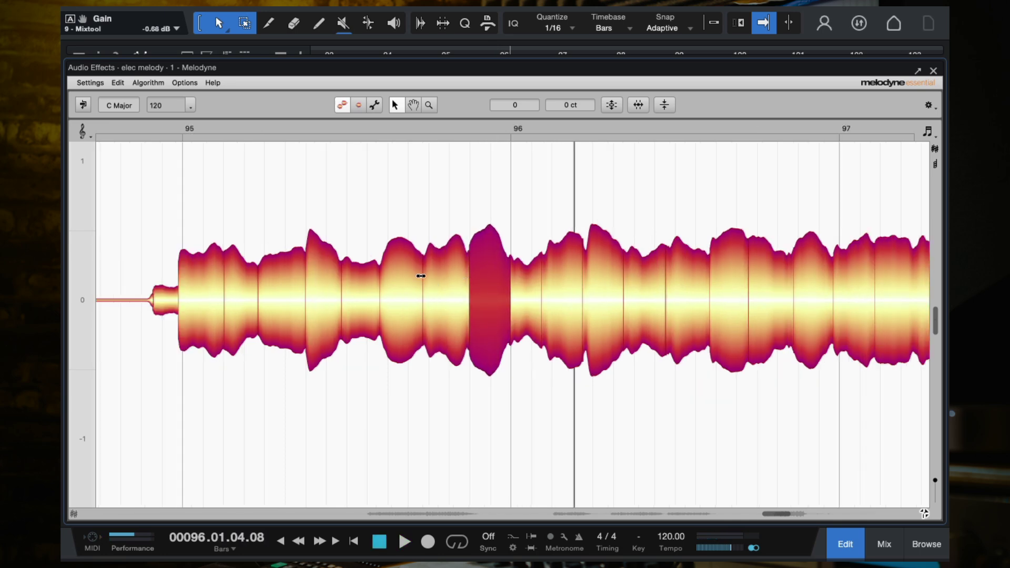
drag(421, 276, 345, 284)
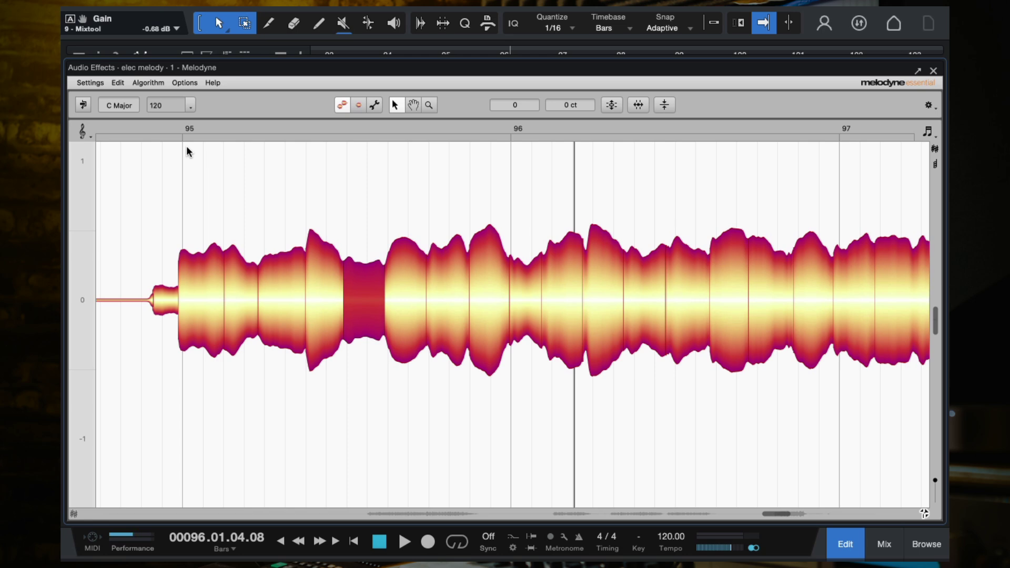
Step: Audition the retimed strums from just before bar 95 into bar 96
click(154, 130)
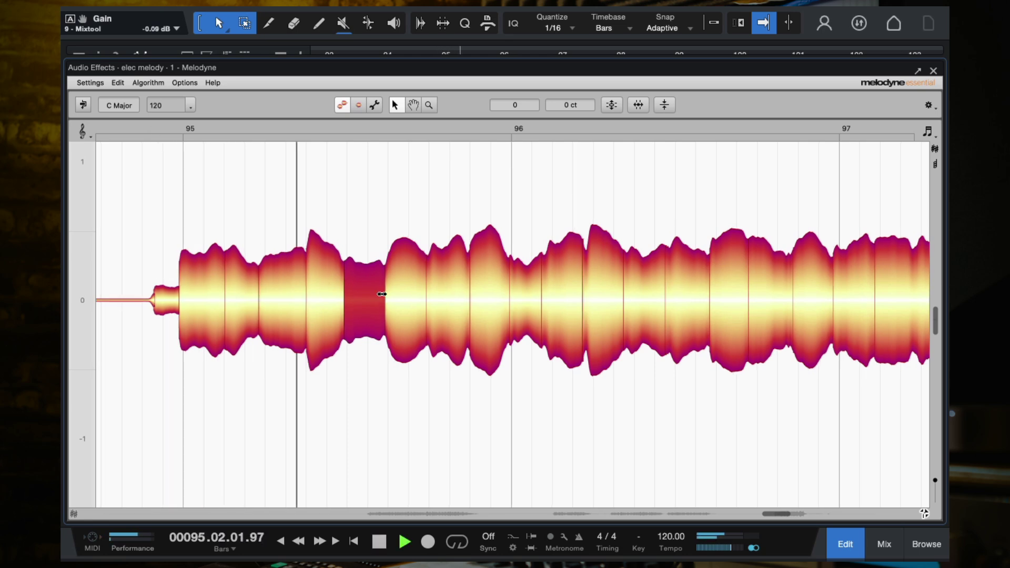
scroll(392, 300, down, 2)
key(space)
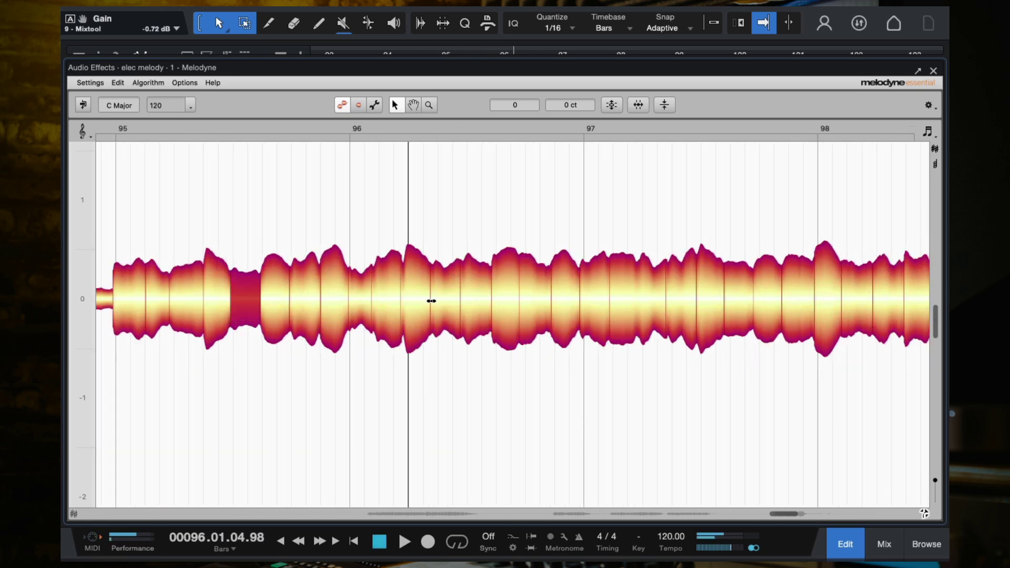
Step: Move the start of the second note in bar 96 slightly later, near the half-beat, and audition the strums from just before bar 95
scroll(398, 305, up, 2)
drag(345, 280, 357, 279)
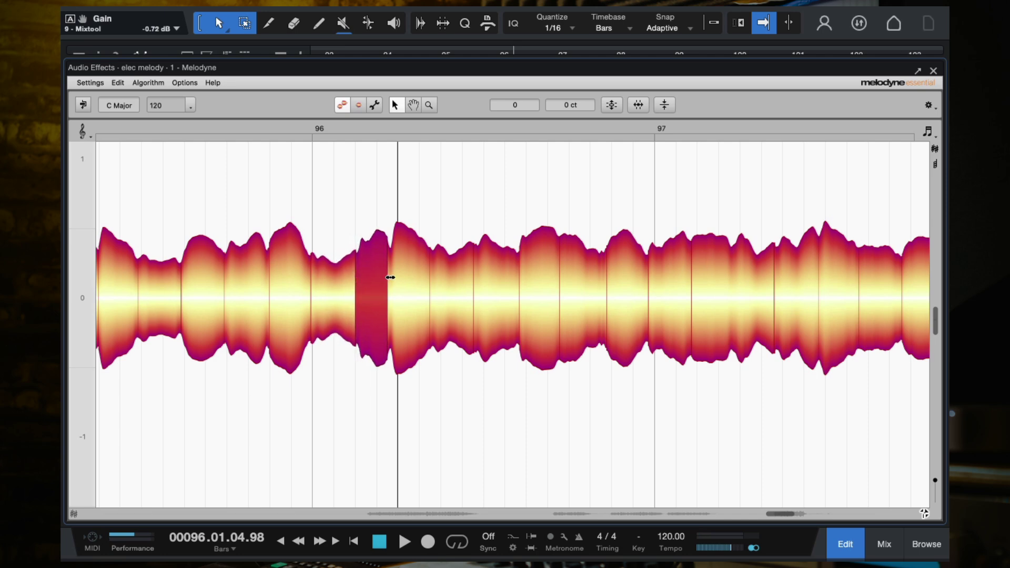
drag(356, 274, 352, 274)
key(space)
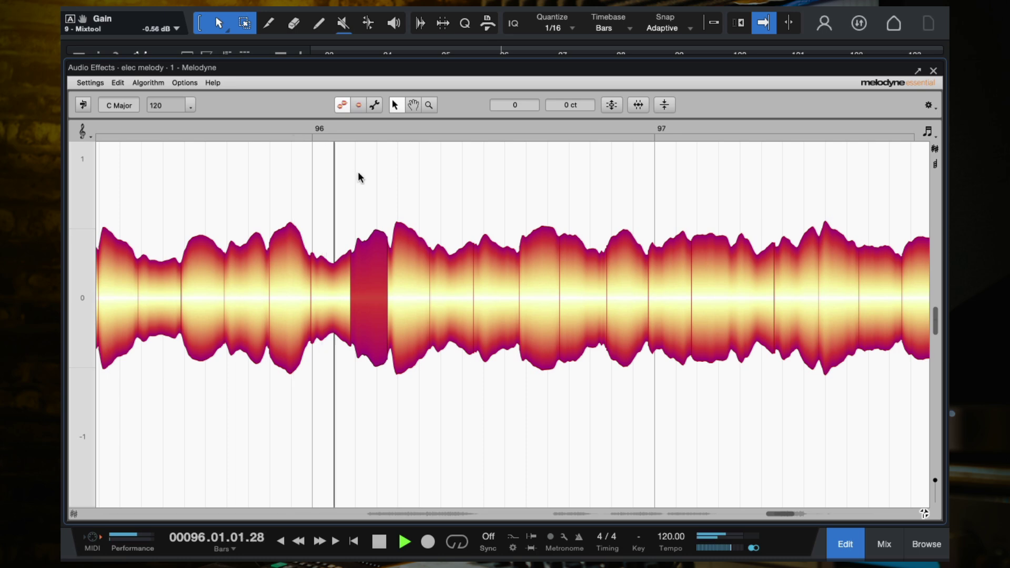
scroll(357, 176, down, 2)
scroll(358, 173, down, 3)
click(269, 129)
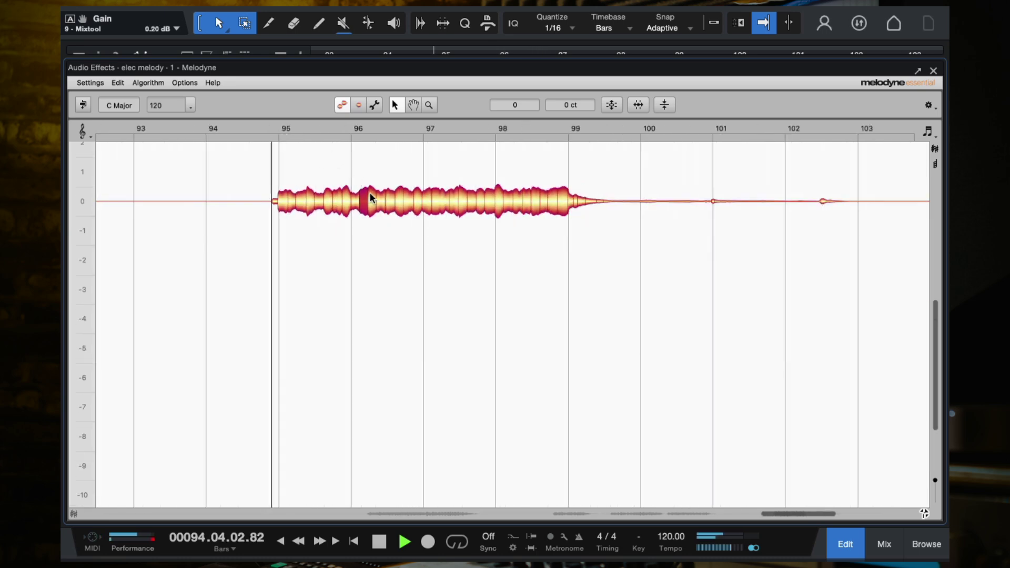
key(space)
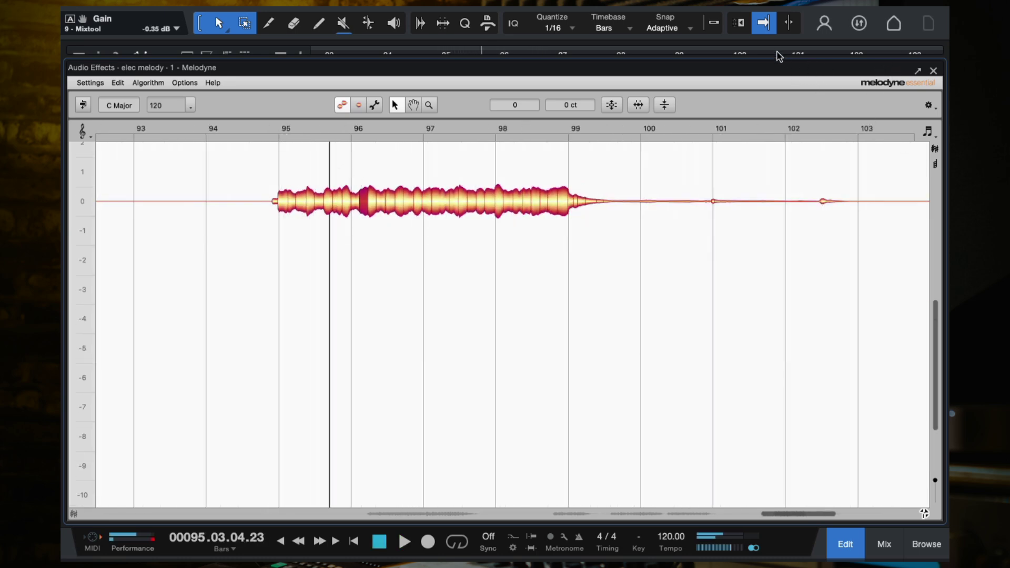
Step: Move the Melodyne window clear of the tracks, unsolo elec melody, and audition the strums with the full mix from just before bar 95
drag(781, 56, 789, 260)
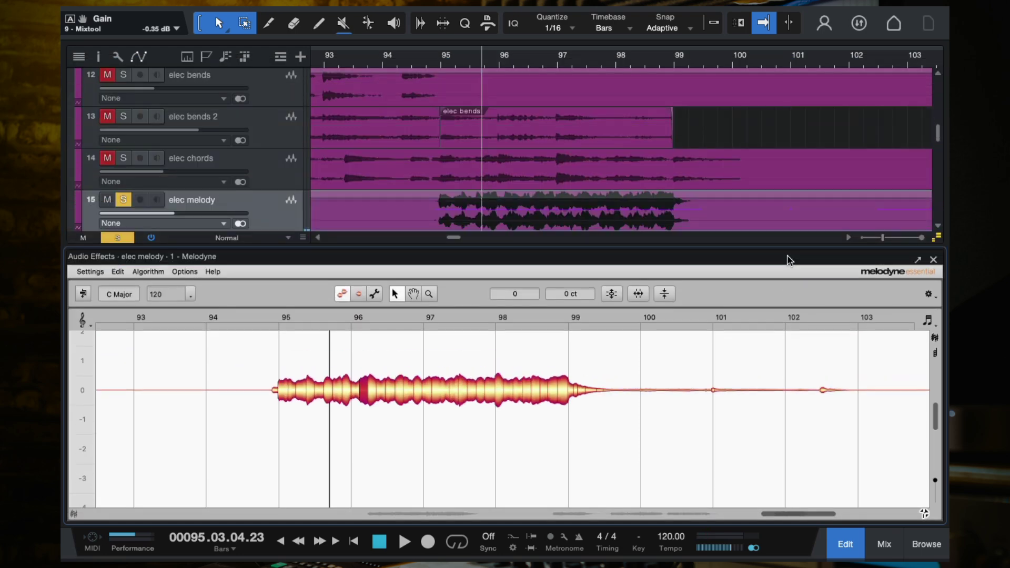
click(118, 202)
click(439, 62)
key(space)
scroll(476, 100, down, 3)
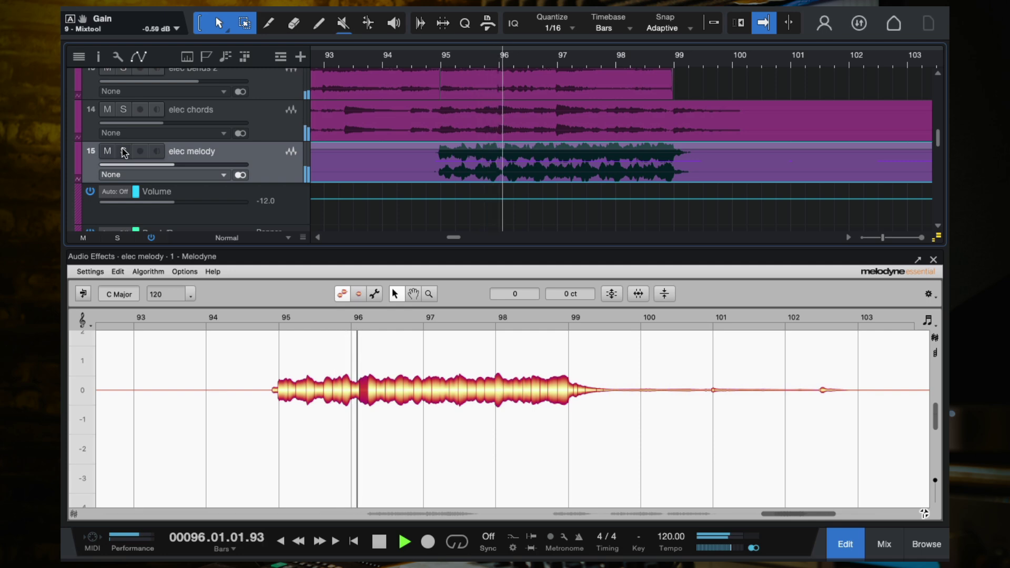
click(272, 315)
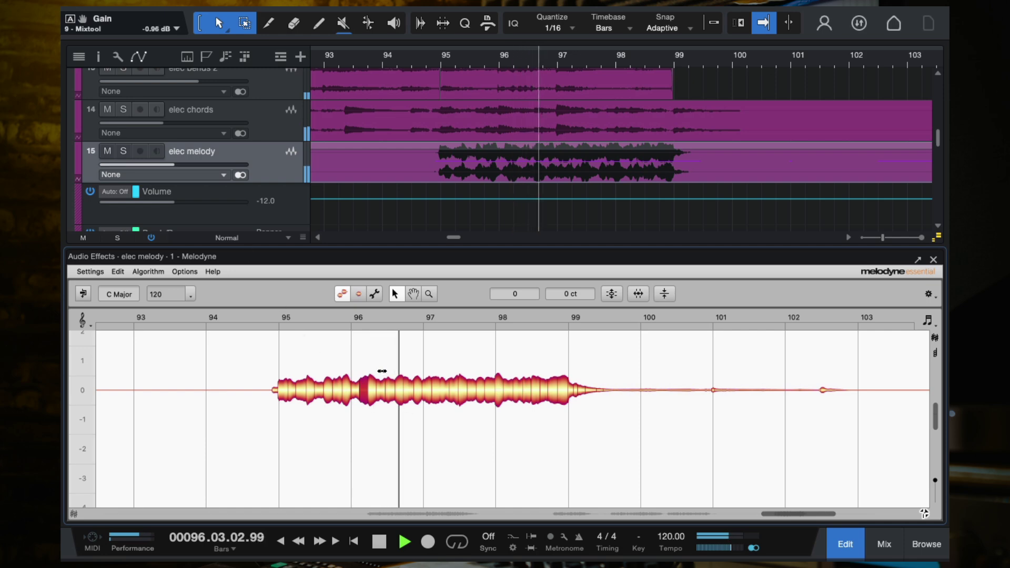
key(space)
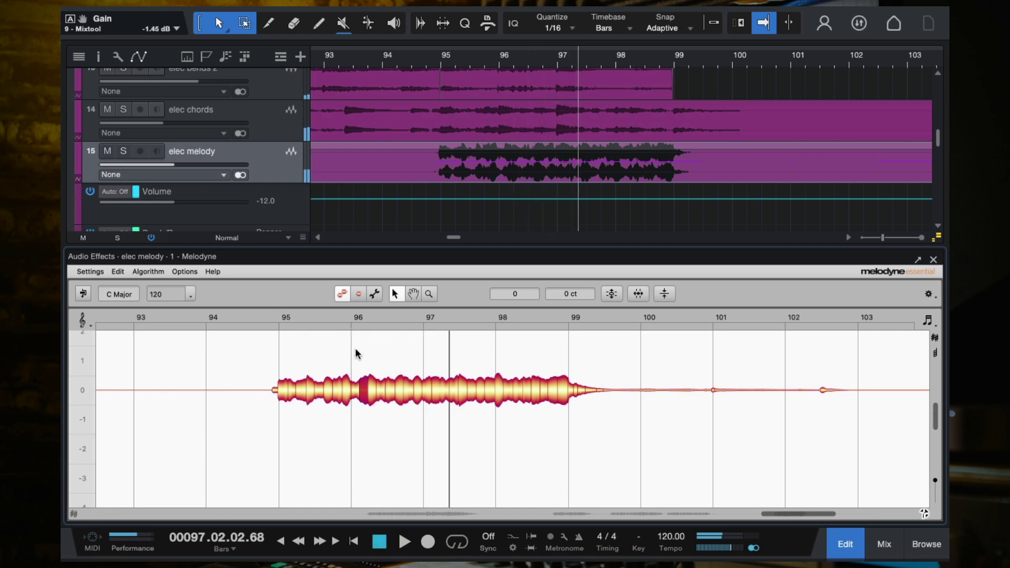
Step: Nudge the note starts from the first half-beat of bar 96 to the first half-beat of bar 97 toward the 1/16 grid lines
click(348, 315)
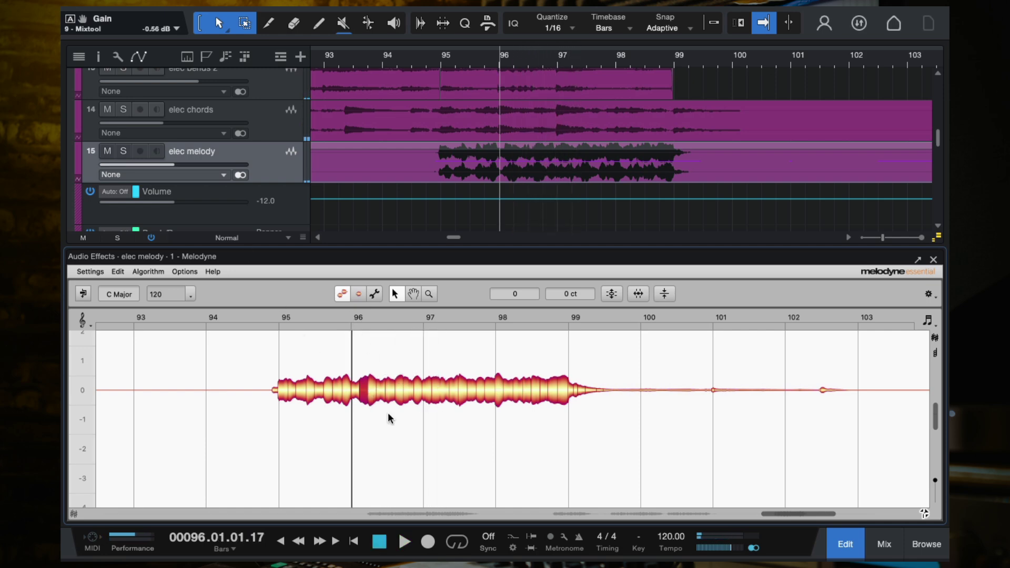
scroll(388, 413, up, 6)
scroll(311, 389, up, 4)
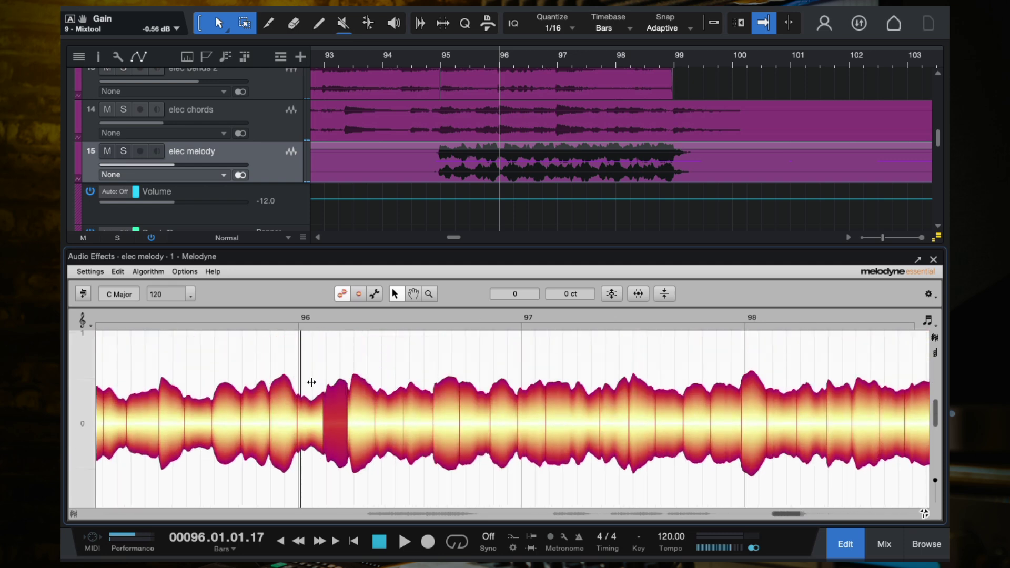
drag(314, 421, 316, 419)
click(350, 413)
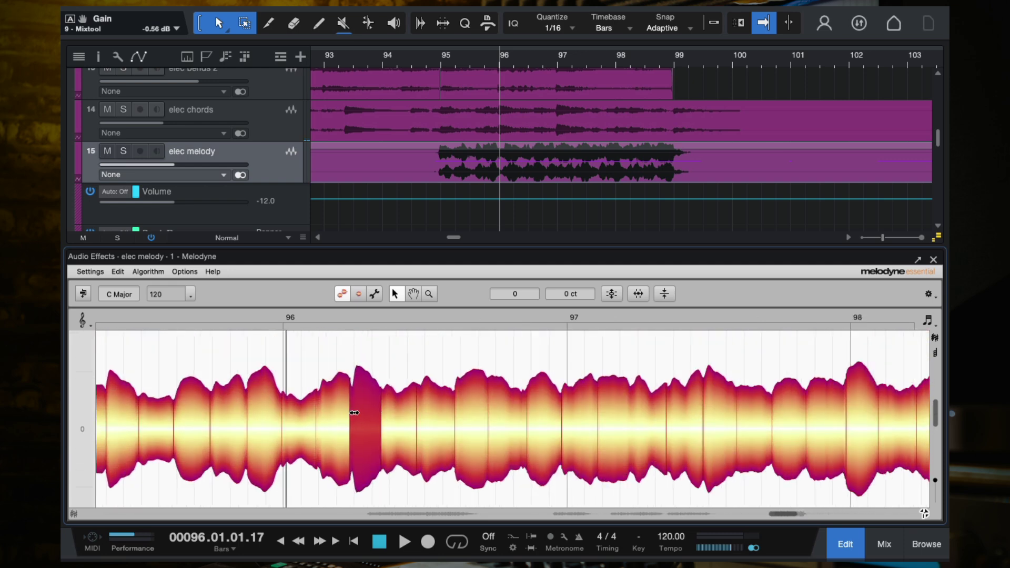
drag(383, 410, 425, 410)
click(457, 412)
click(492, 412)
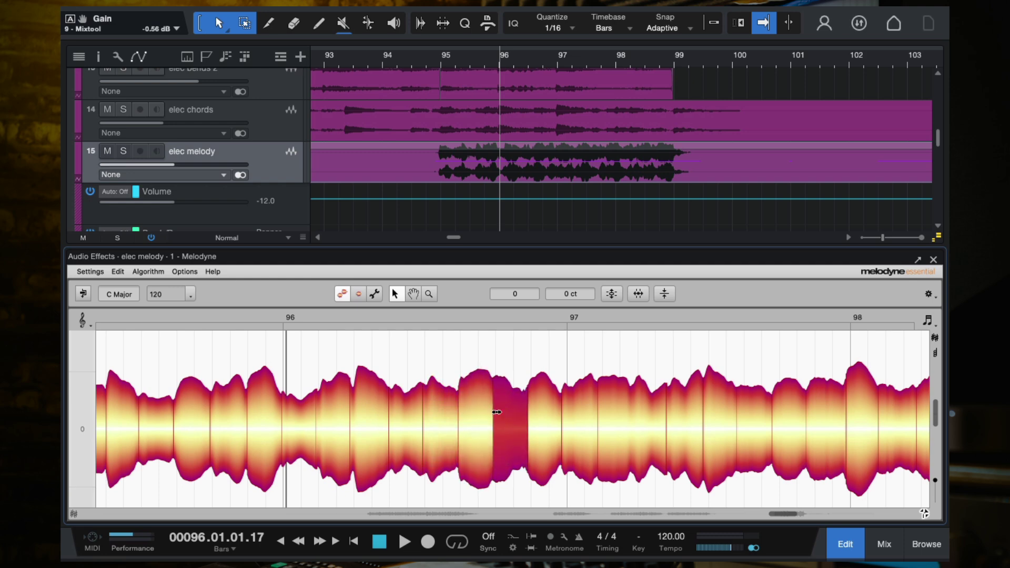
drag(528, 413, 568, 415)
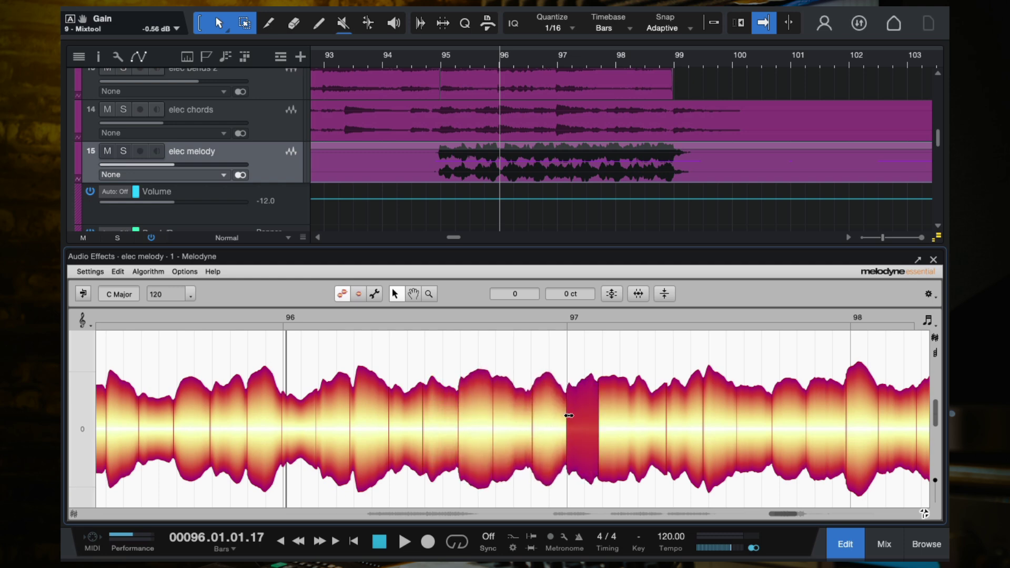
click(601, 412)
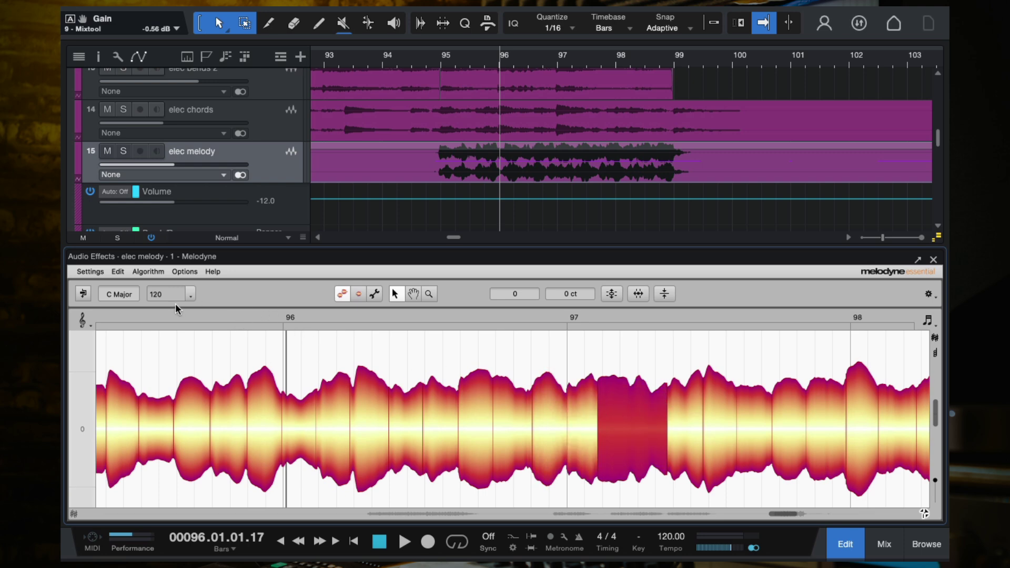
Step: Raise the elec melody track volume to -3.5 while playing from just before bar 95, and audition the passage again through bar 98
scroll(343, 420, down, 2)
scroll(335, 414, down, 3)
scroll(333, 413, down, 3)
click(184, 320)
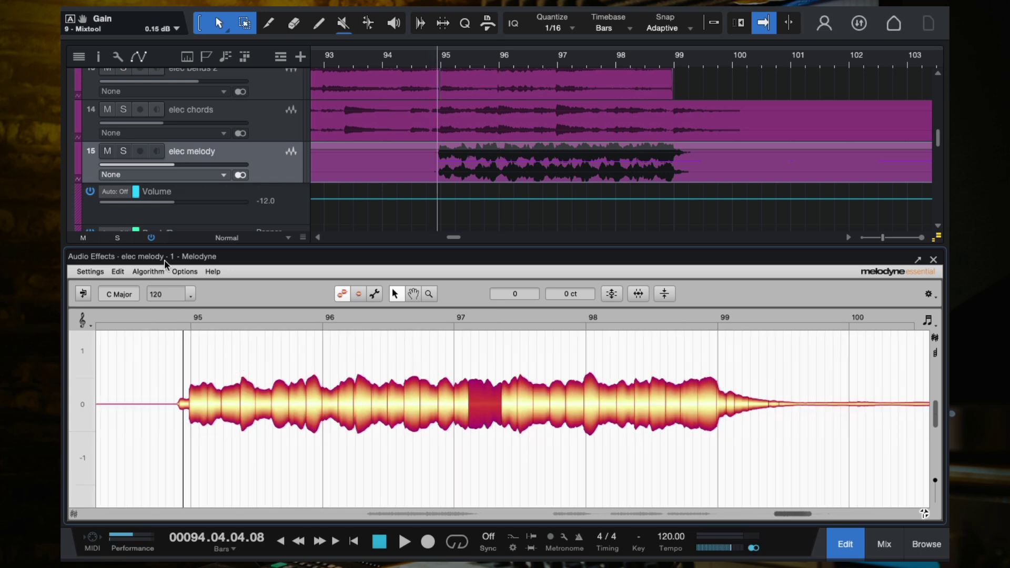
key(space)
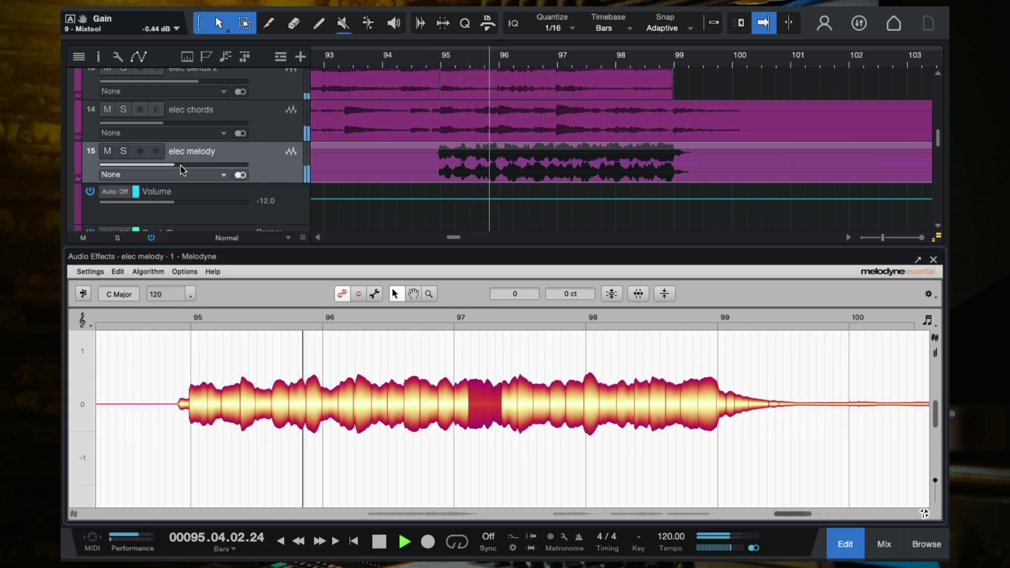
drag(188, 164, 206, 164)
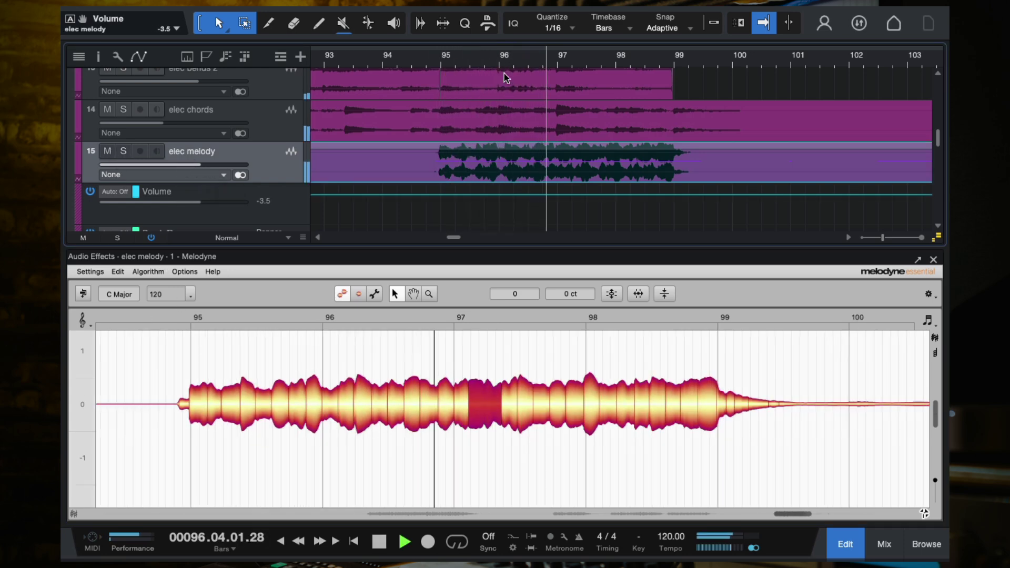
click(429, 62)
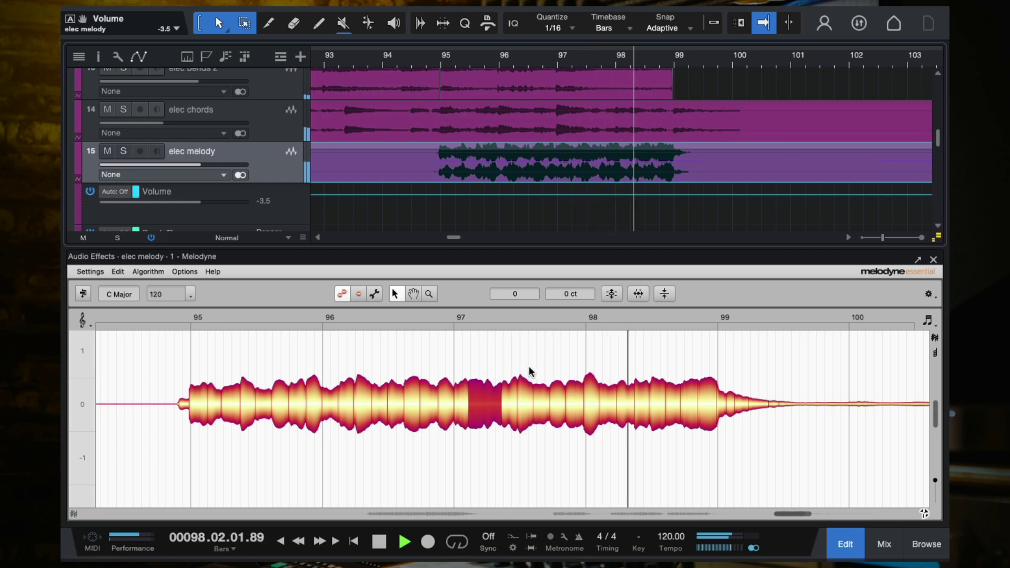
key(space)
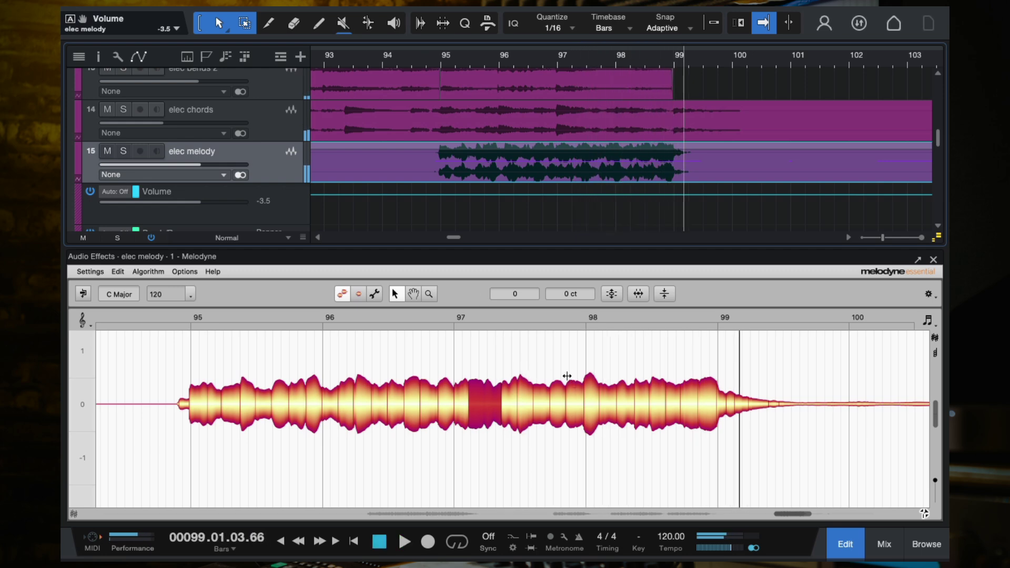
Step: Nudge the note starts from midway through beat 2 to the end of bar 97 toward the 1/16 grid lines
scroll(510, 378, up, 5)
scroll(534, 402, up, 2)
scroll(534, 399, right, 2)
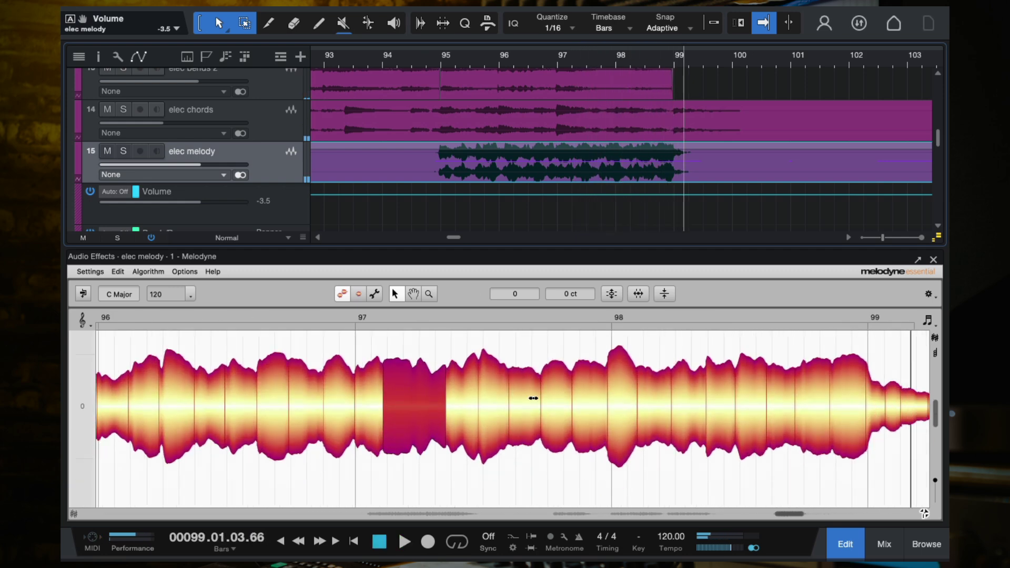
click(462, 413)
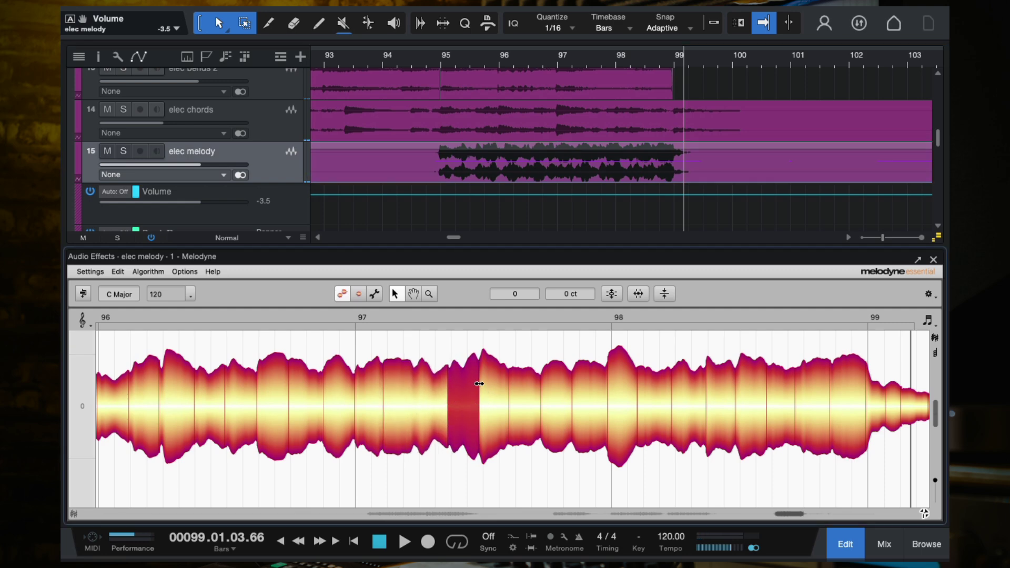
click(480, 385)
click(510, 391)
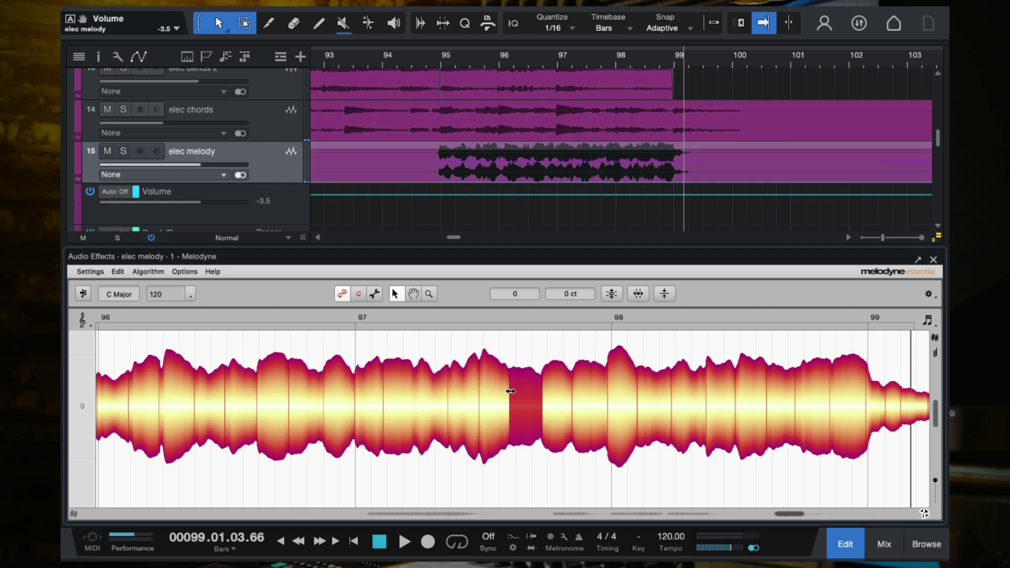
click(547, 388)
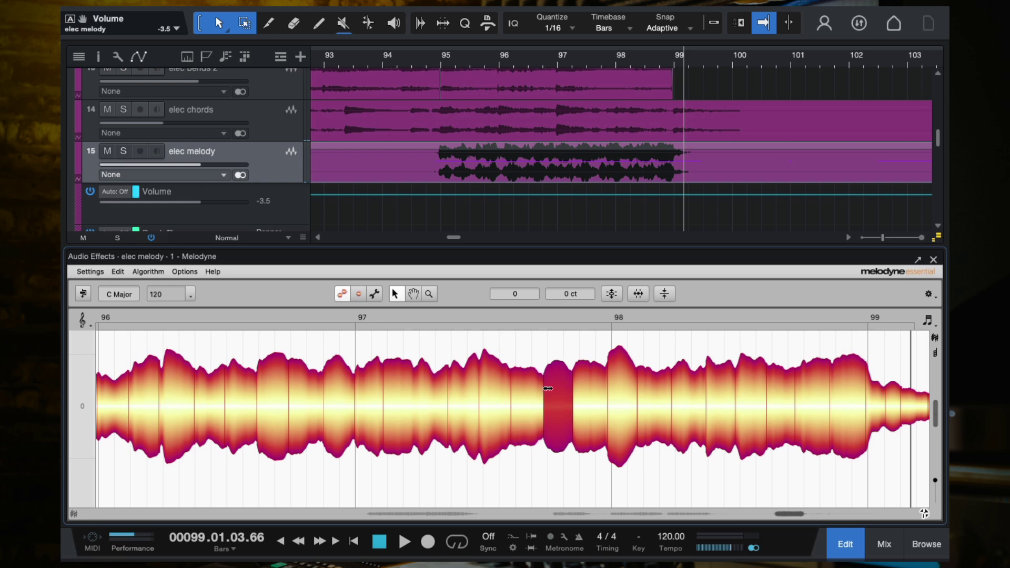
click(577, 388)
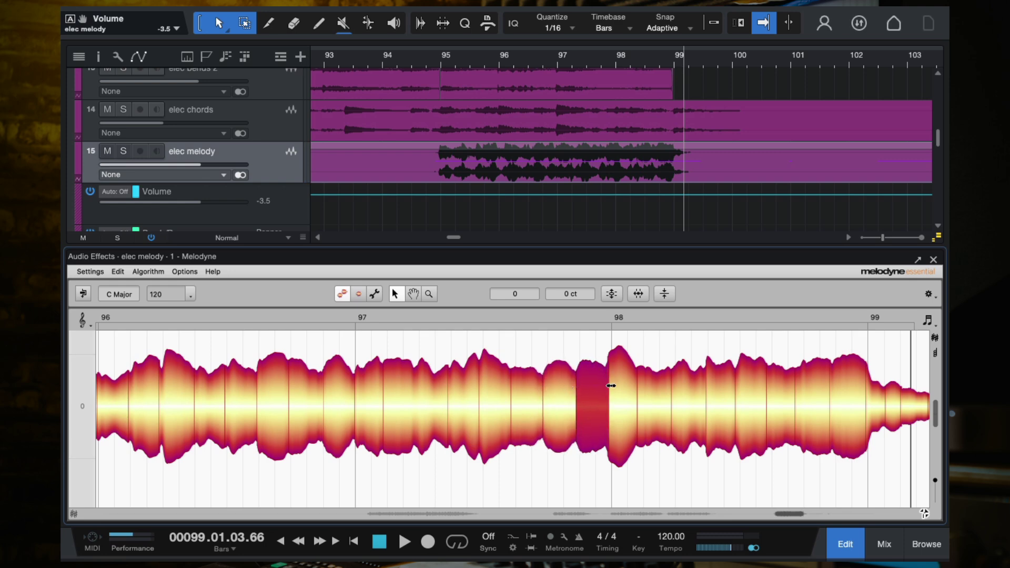
Step: Nudge the elec melody note starts from the beginning of bar 98 to the beginning of bar 99 toward the 1/16 grid lines
click(612, 385)
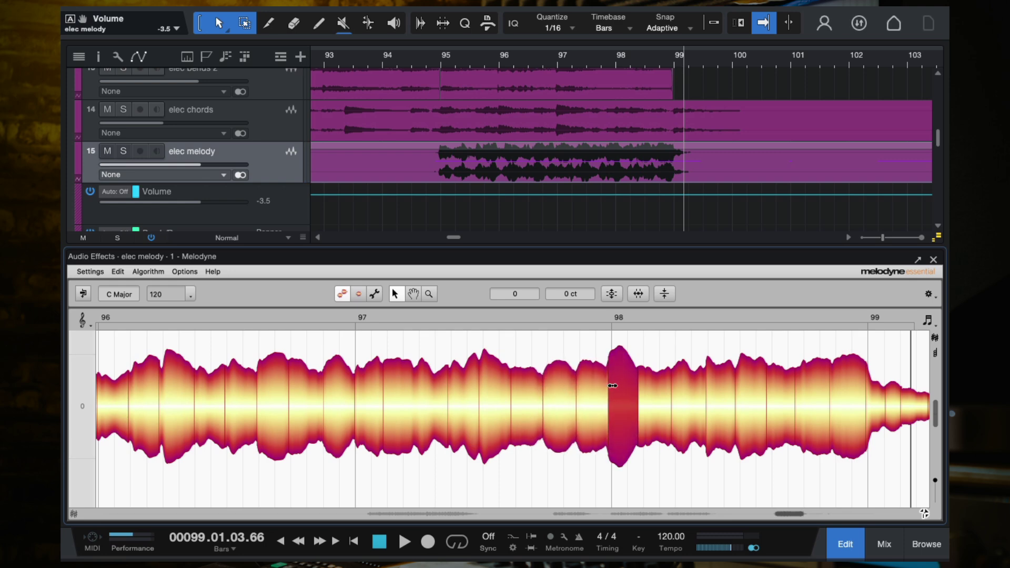
click(642, 389)
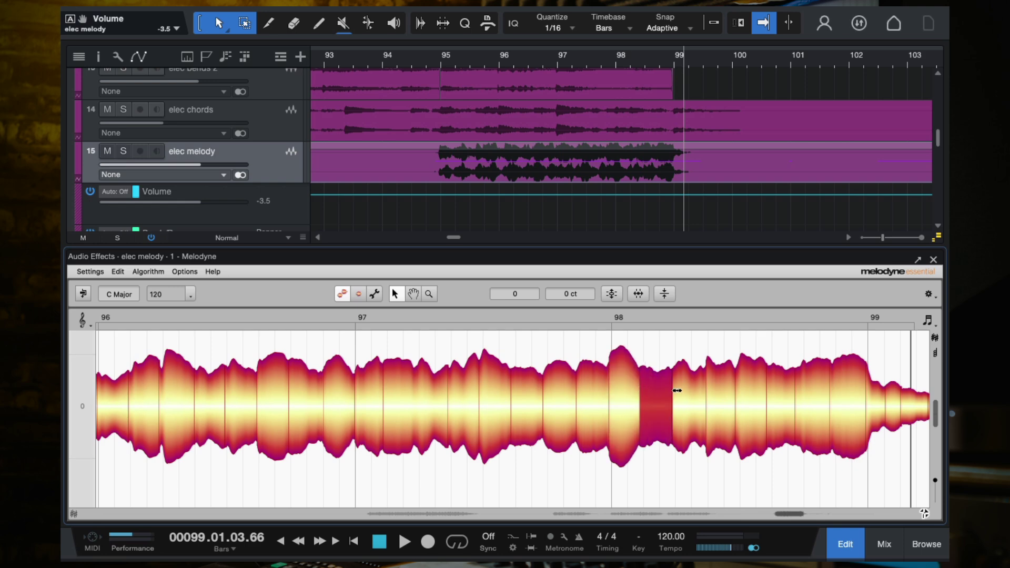
click(678, 390)
click(708, 389)
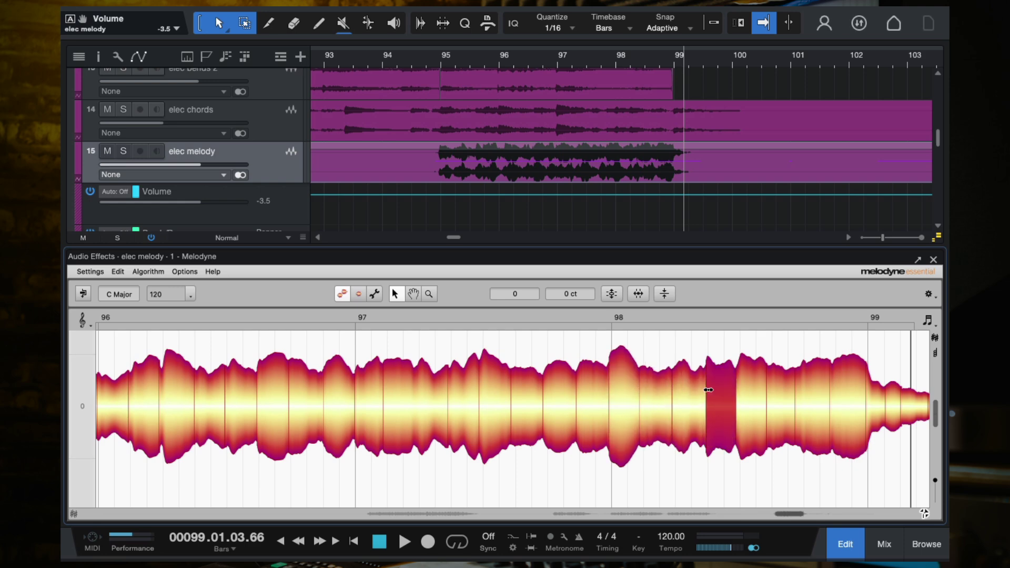
click(742, 389)
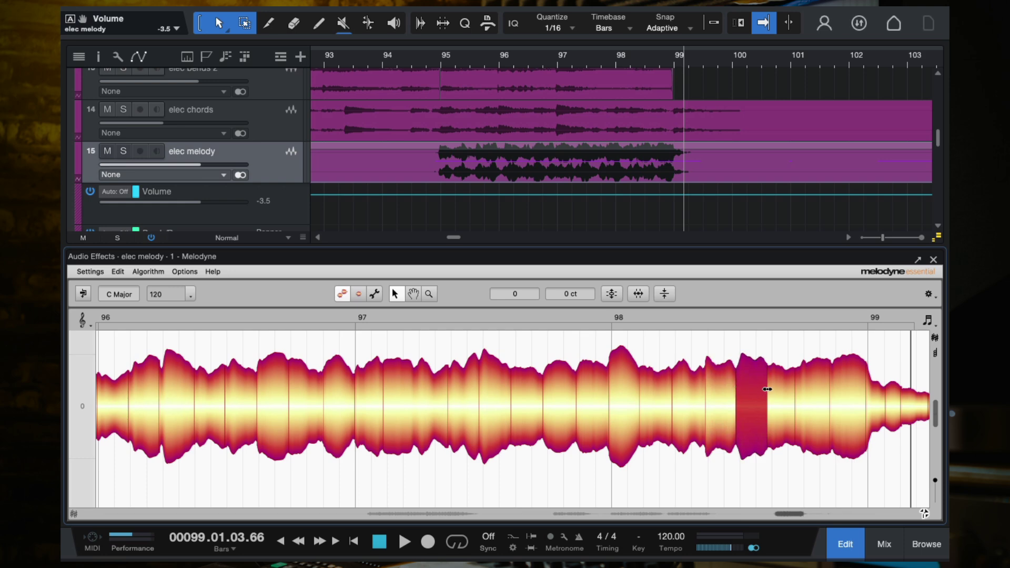
click(771, 391)
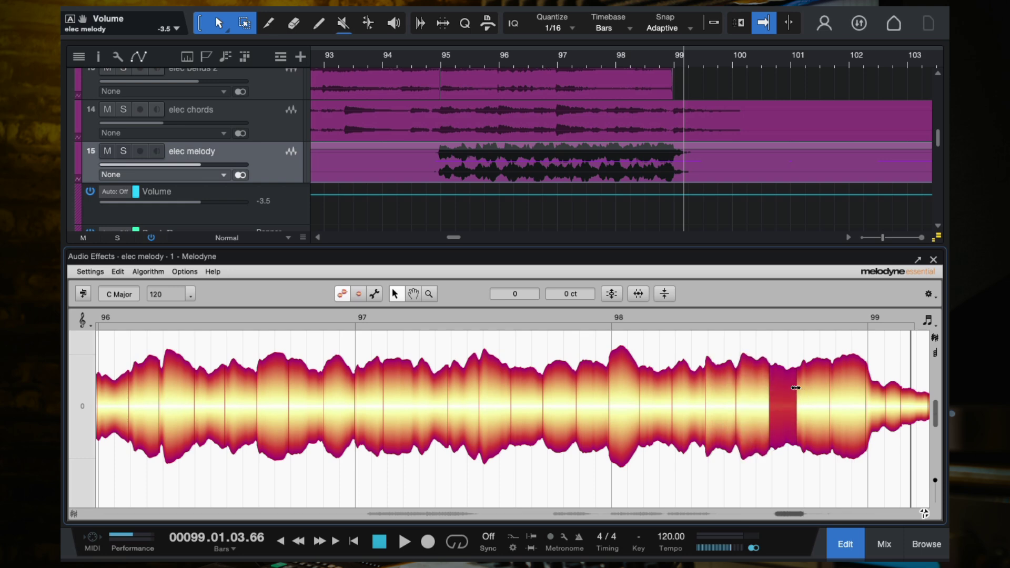
click(799, 390)
click(832, 389)
drag(831, 388, 871, 393)
Step: Audition the retimed elec melody strums with the full mix from just before bar 96, and replay the passage into bar 97
scroll(226, 361, down, 2)
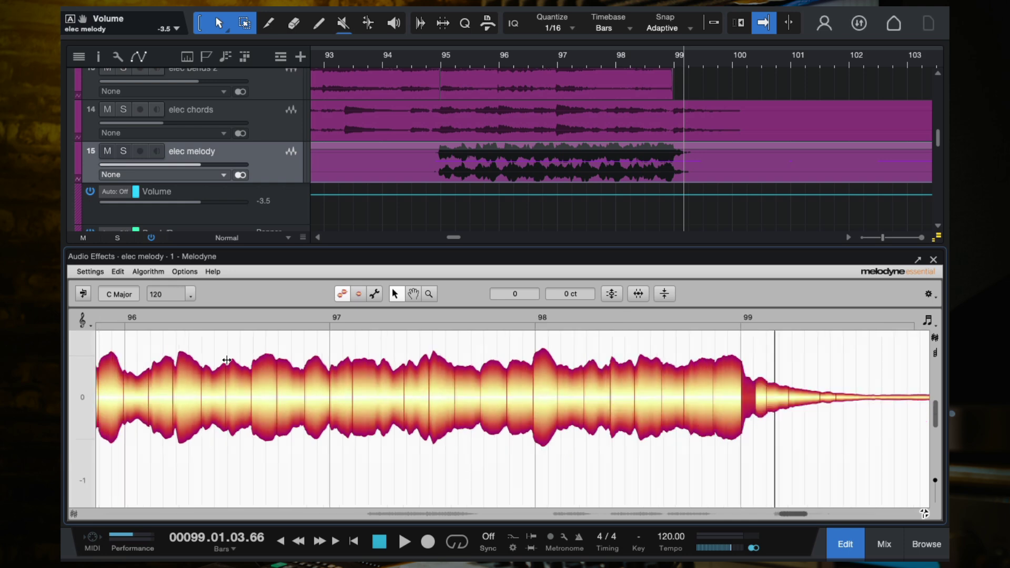
click(119, 318)
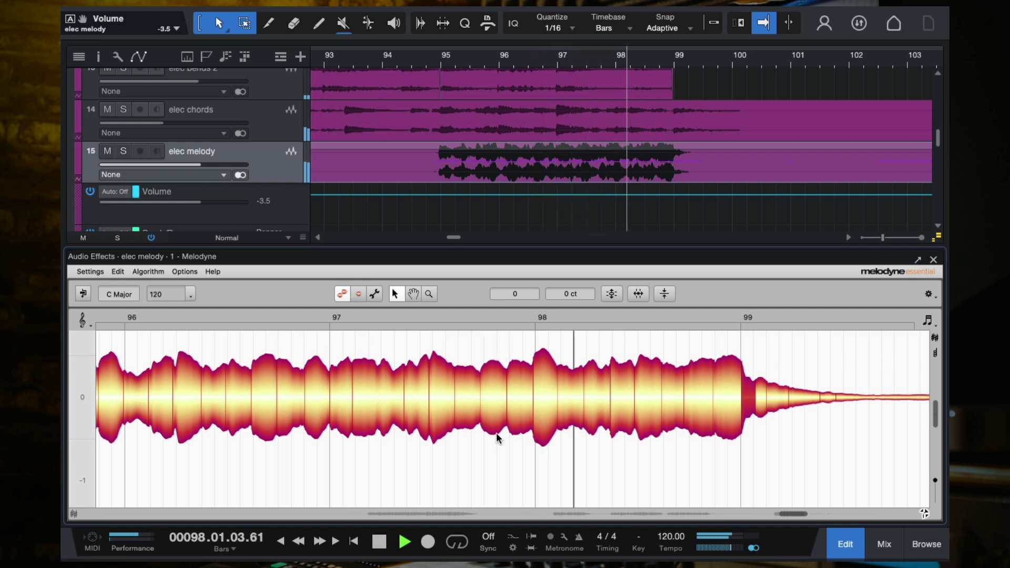
scroll(496, 434, left, 3)
scroll(497, 434, up, 1)
scroll(497, 434, left, 10)
scroll(497, 434, down, 3)
click(356, 316)
scroll(446, 416, right, 5)
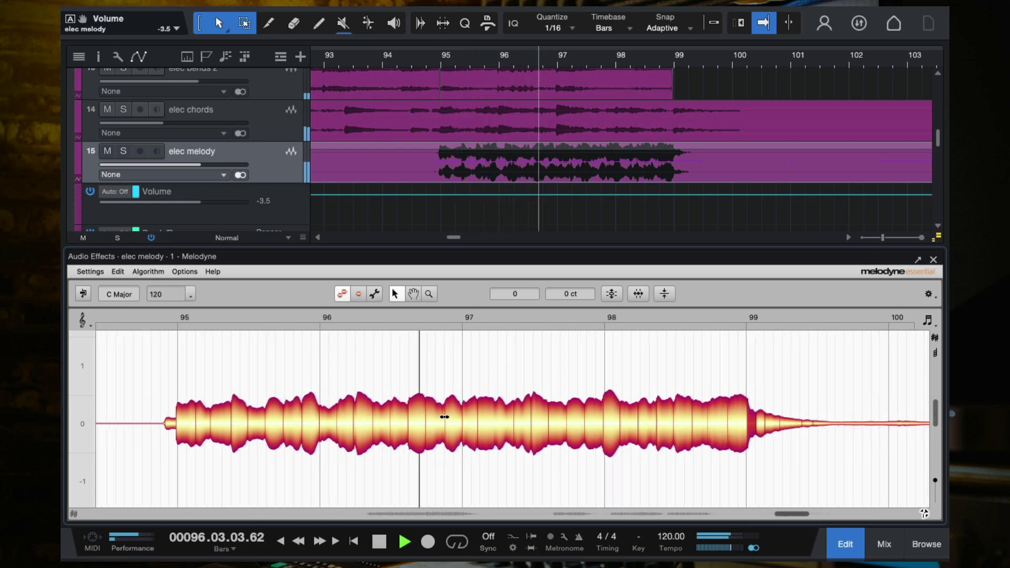
key(space)
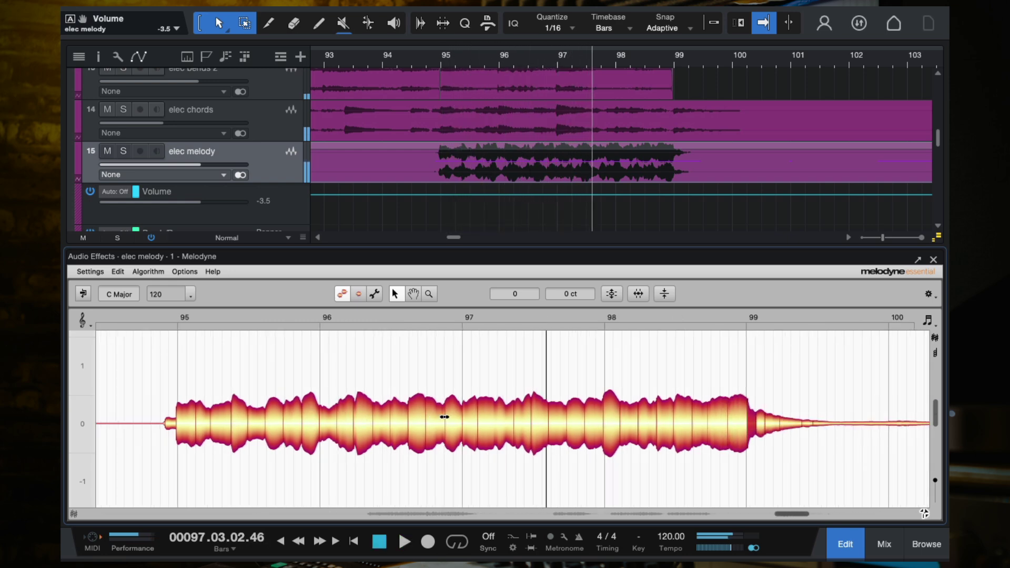
Step: Nudge the note start at the first half-beat of bar 97 toward the grid, and audition from midway through bar 96 to bar 99
scroll(455, 427, up, 4)
click(484, 402)
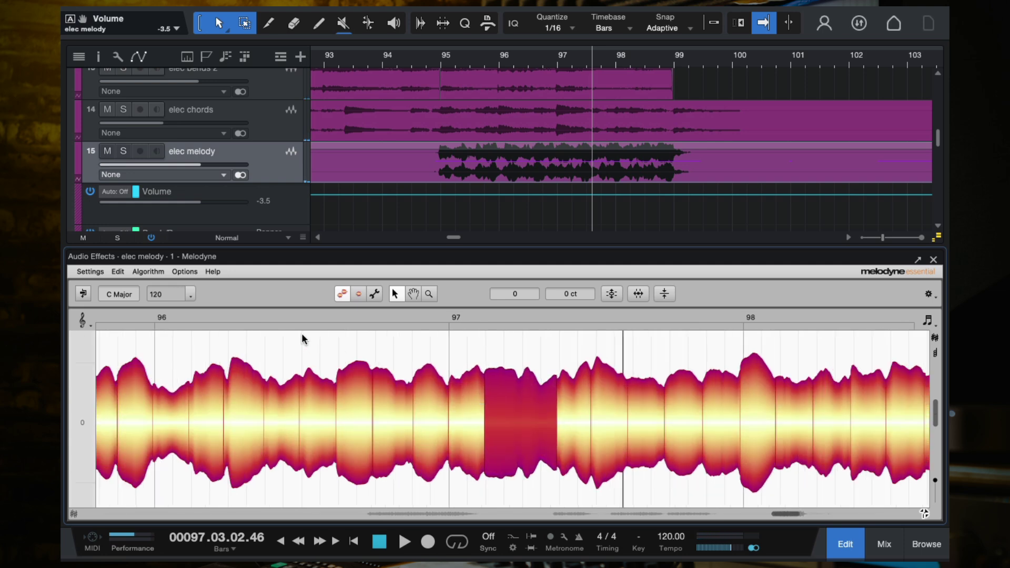
click(286, 308)
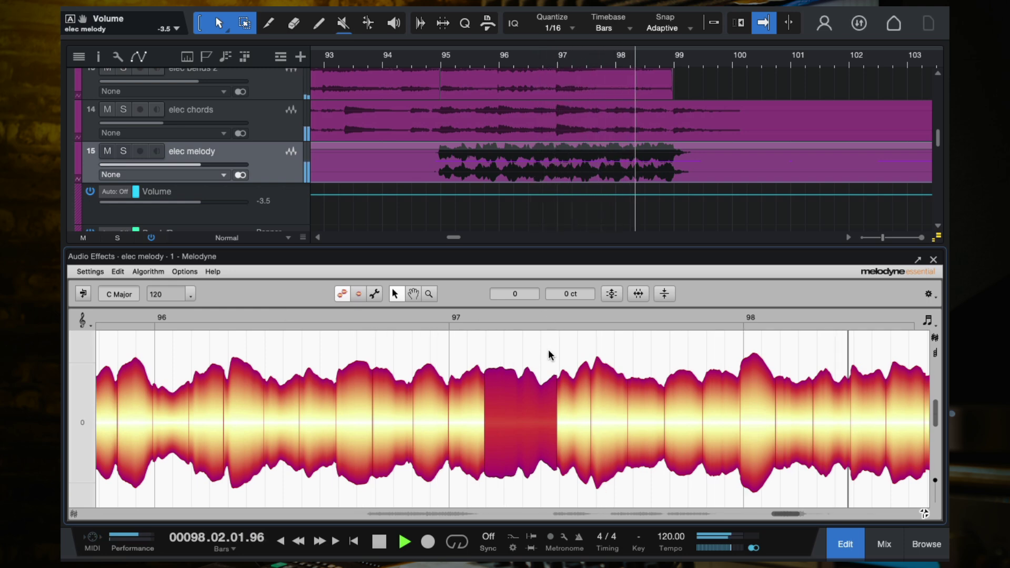
scroll(551, 351, right, 3)
scroll(550, 351, down, 5)
scroll(552, 356, down, 2)
key(space)
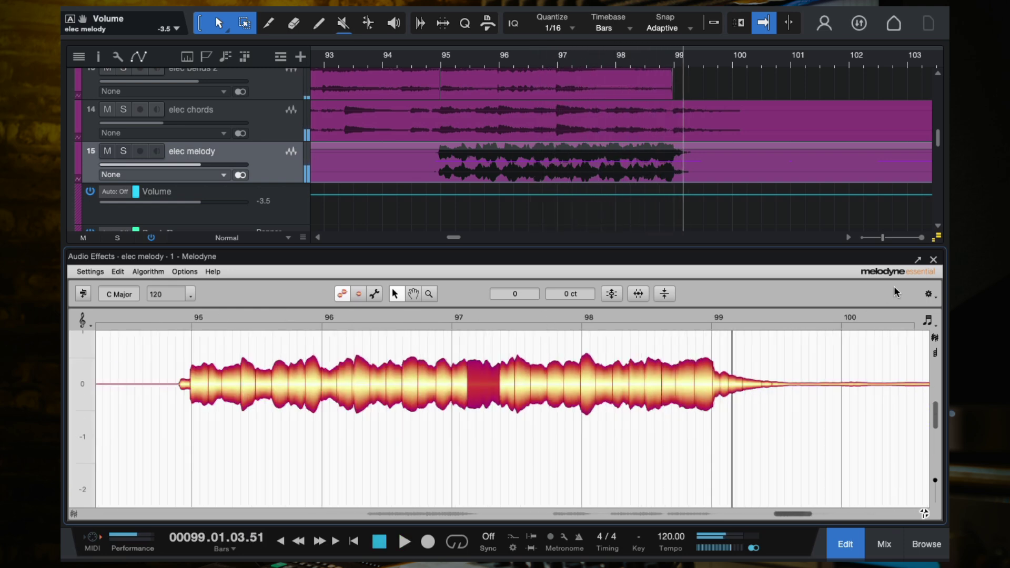
Step: Close the Melodyne editor, lower the elec melody track volume to -12.0, and audition from midway through bar 94
click(933, 260)
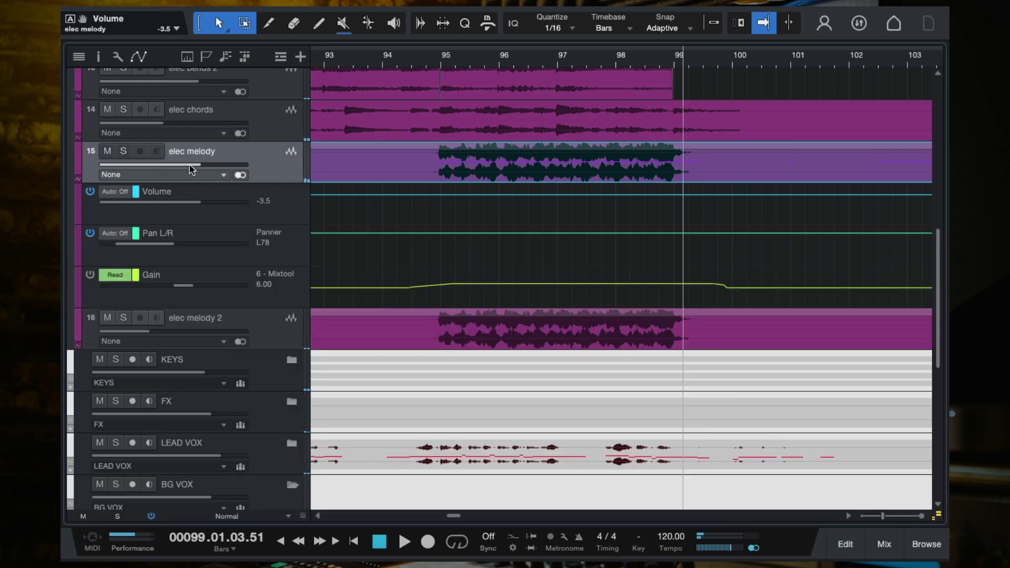
mouse_move(184, 164)
mouse_down()
mouse_move(162, 167)
mouse_move(174, 165)
mouse_up()
click(416, 62)
key(space)
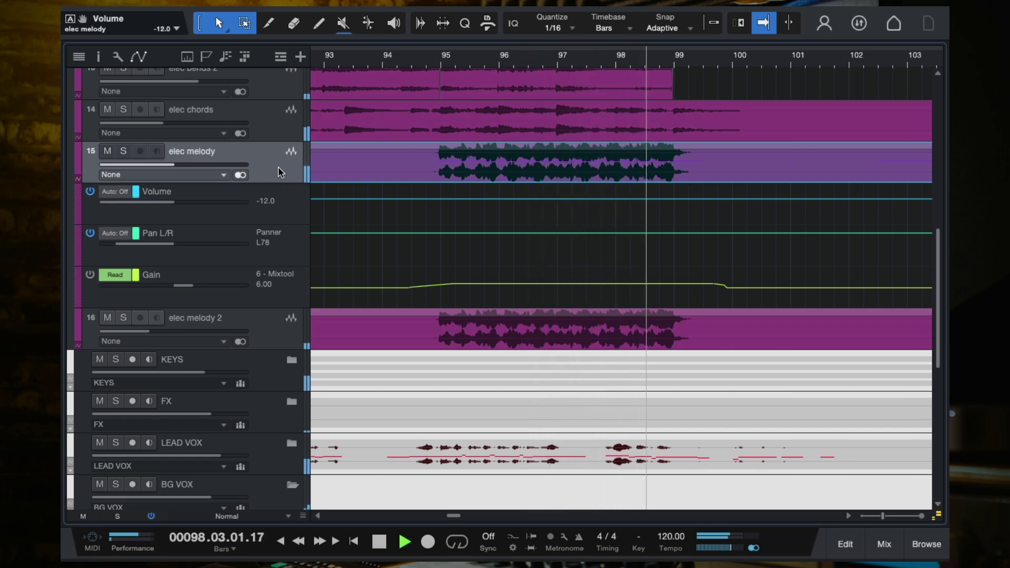
Step: Save the song and tick off "Adjust timing of electric guitar strums in final chorus" in the mix checklist note
key(ctrl+s)
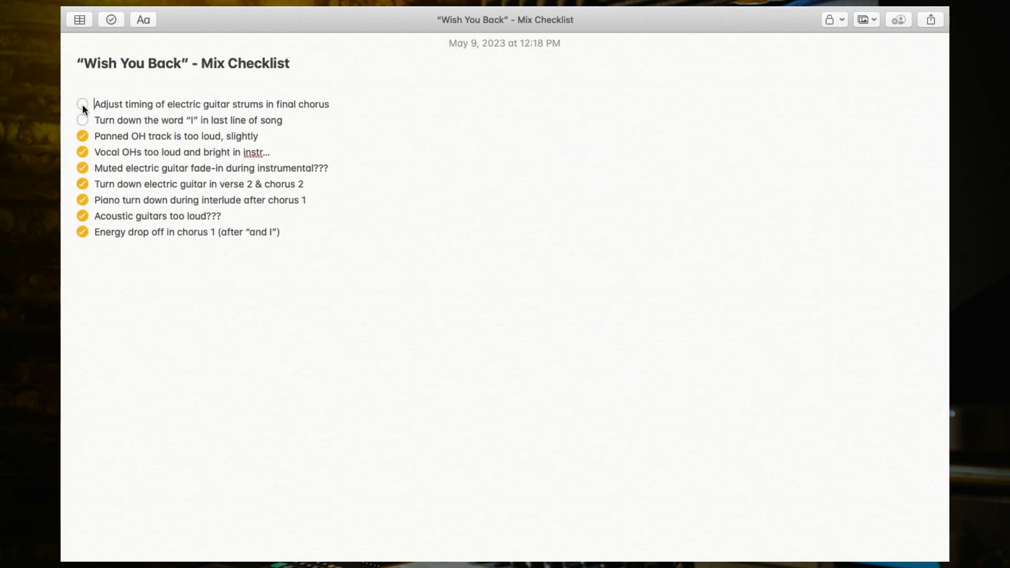
click(82, 105)
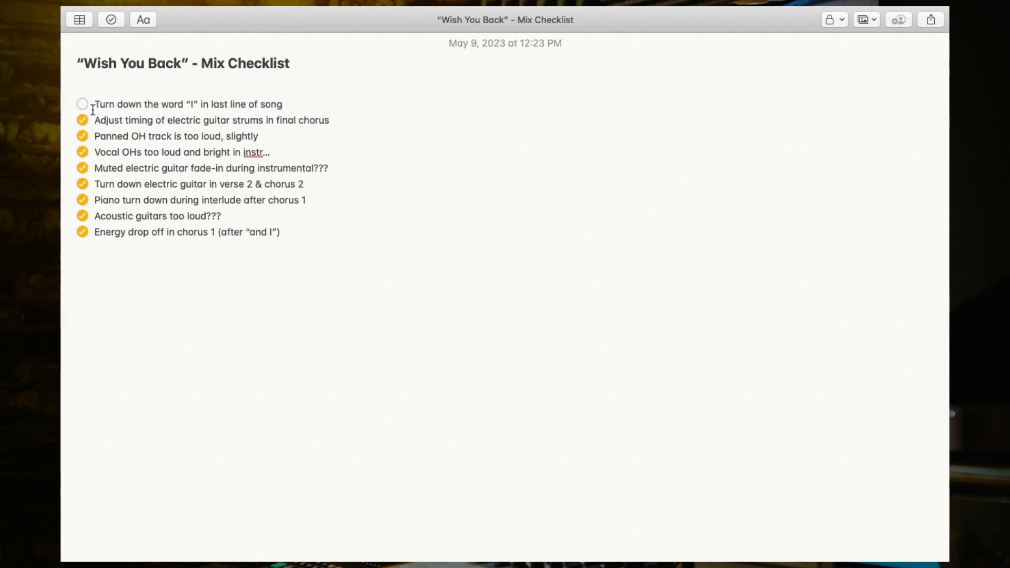
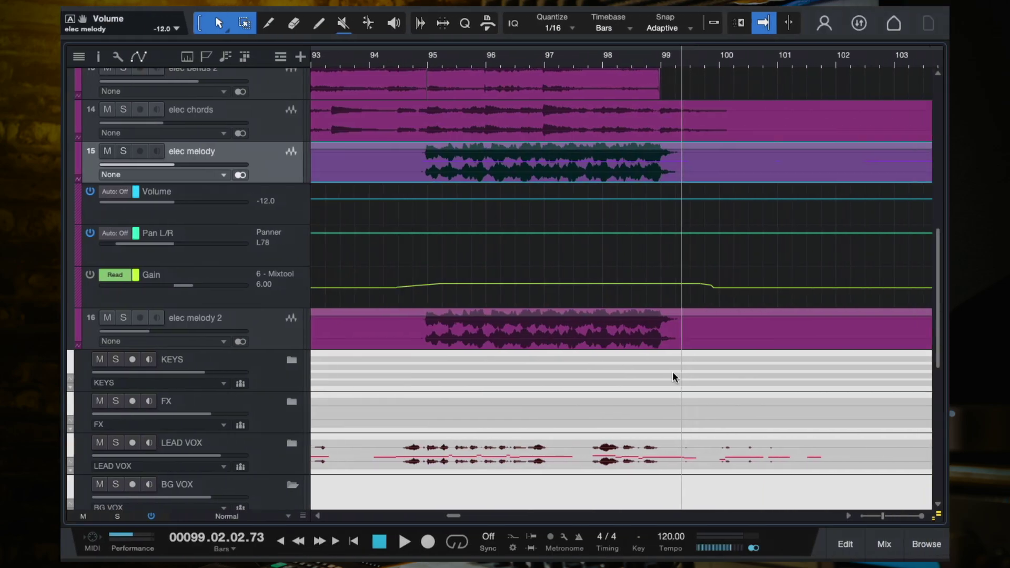
Step: Expand the LEAD VOX folder in the song and select its Mixtool Gain automation lane
scroll(672, 369, down, 5)
scroll(672, 368, down, 5)
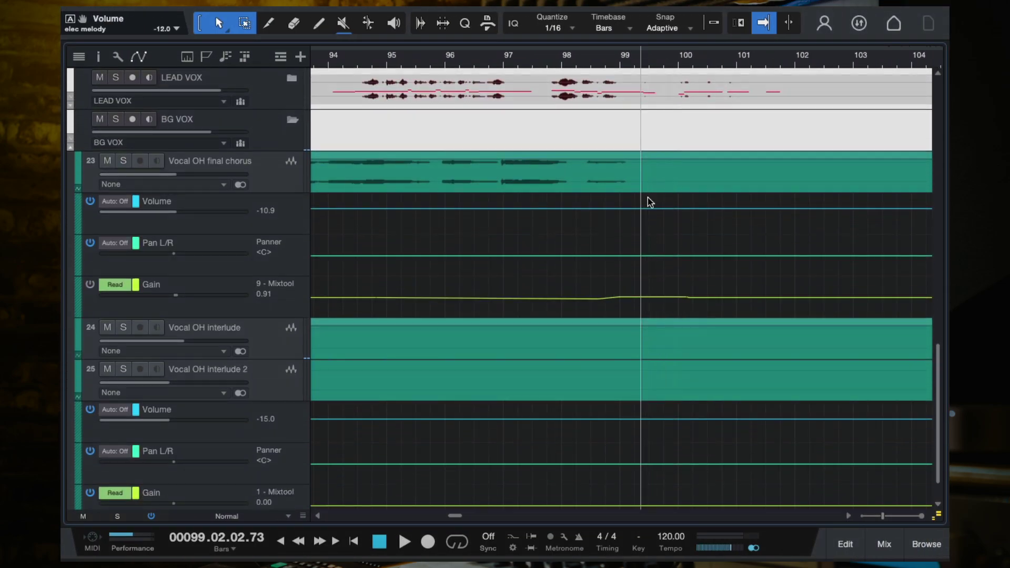
scroll(647, 228, up, 1)
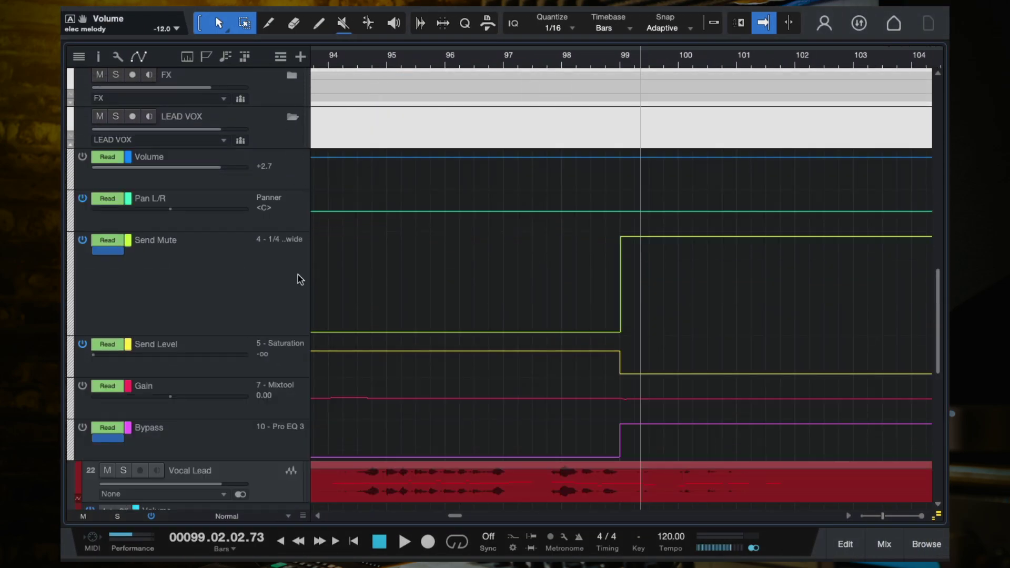
scroll(295, 278, down, 3)
click(299, 291)
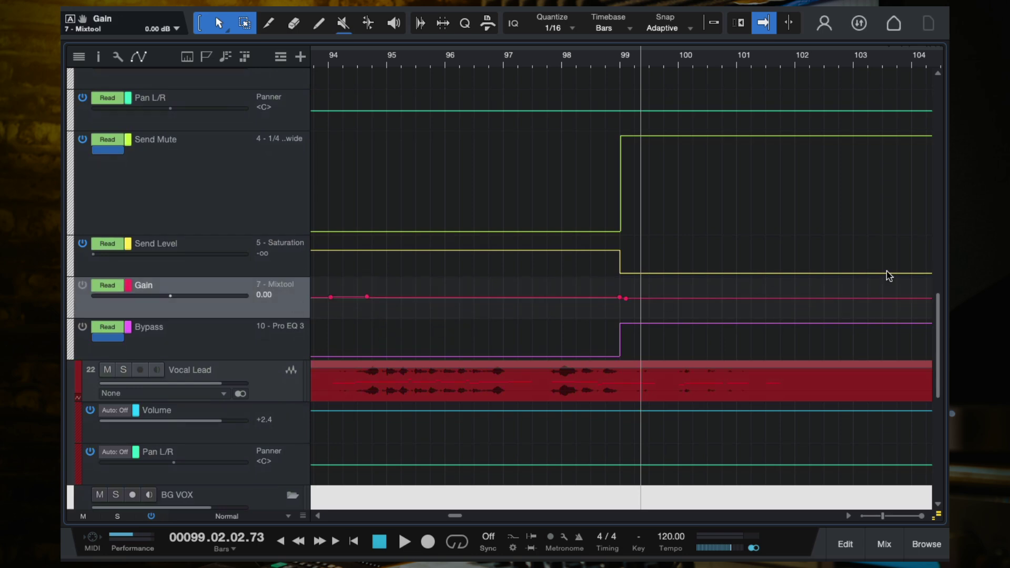
Step: Play the last vocal line around bars 99–101 to locate the word "I" against the Gain automation lane
scroll(823, 290, right, 1)
key(space)
scroll(719, 280, right, 3)
key(space)
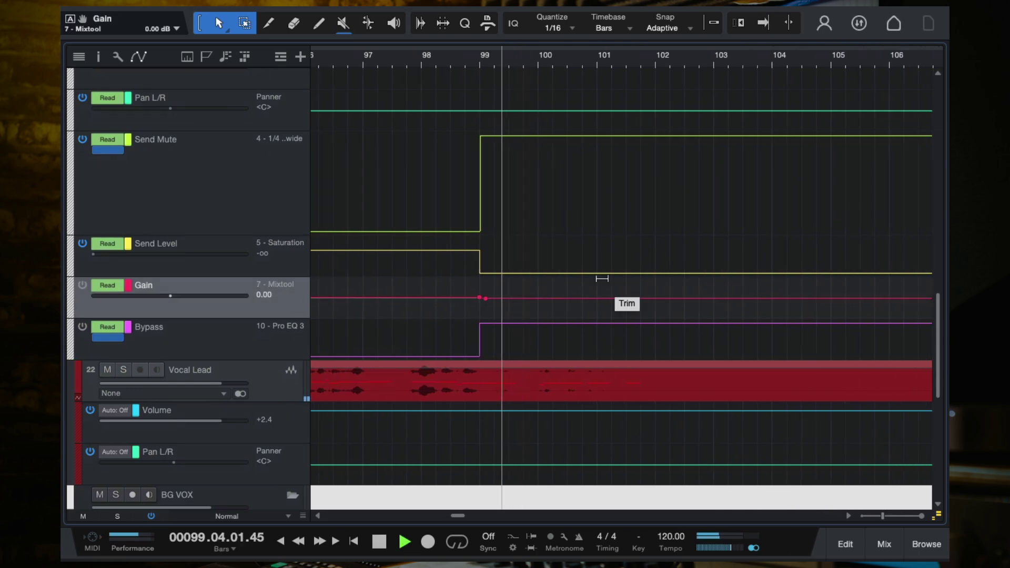
scroll(602, 279, up, 4)
scroll(488, 309, right, 3)
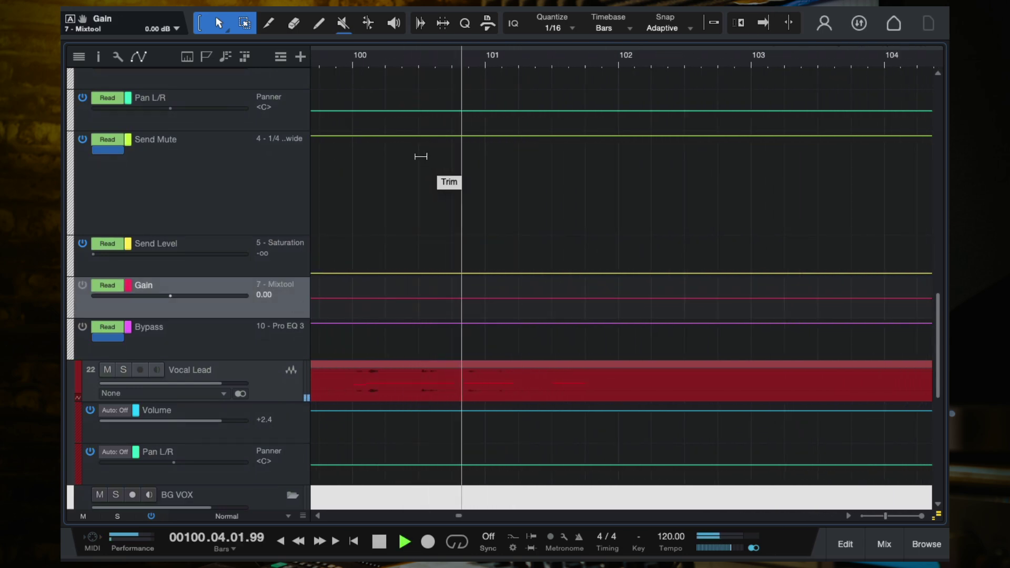
key(space)
click(343, 56)
key(space)
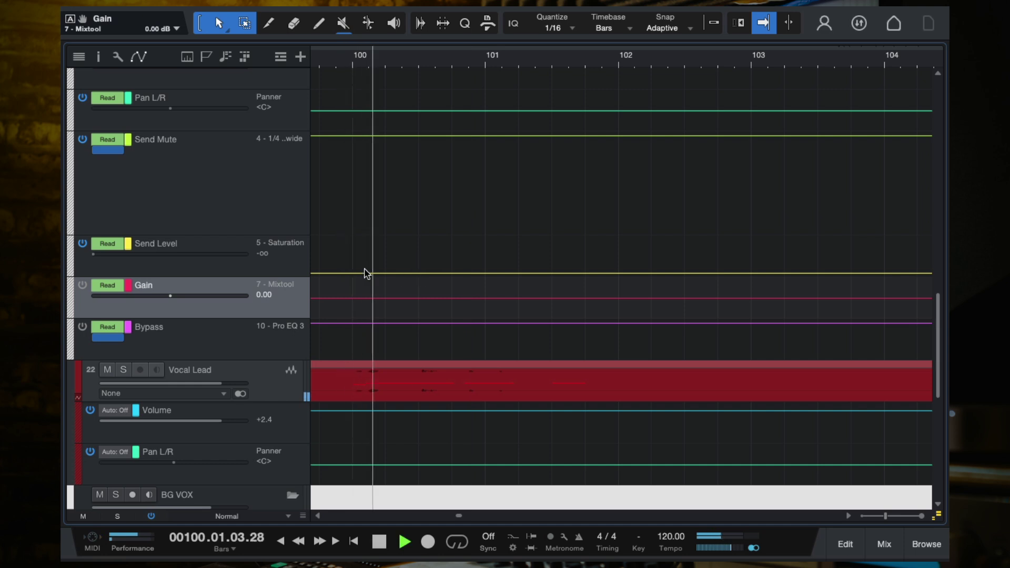
key(space)
Step: Lower the LEAD VOX Mixtool gain automation to -2.00 dB across beat 3 of bar 100, and audition the word
scroll(424, 293, up, 3)
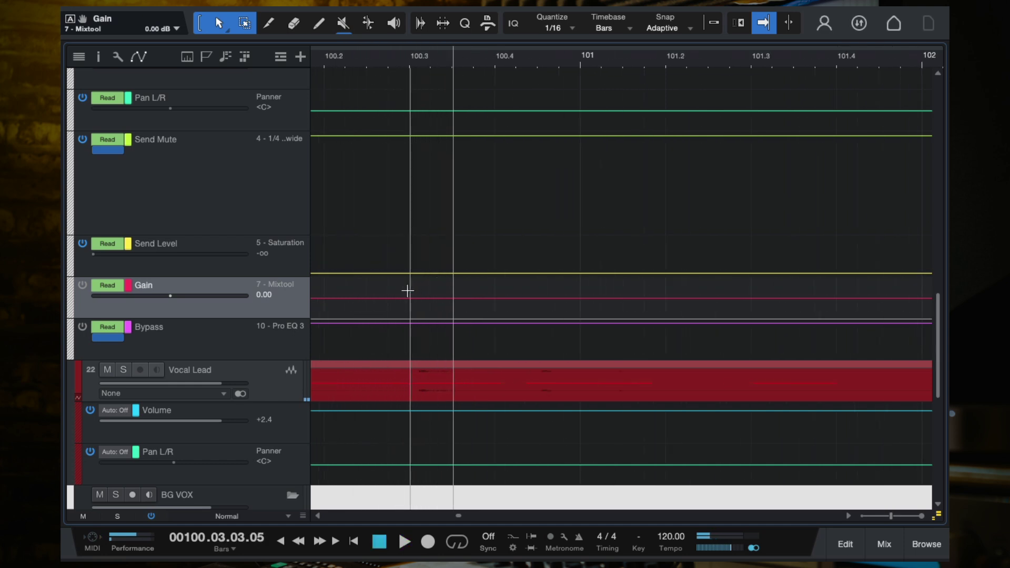
drag(486, 288, 448, 299)
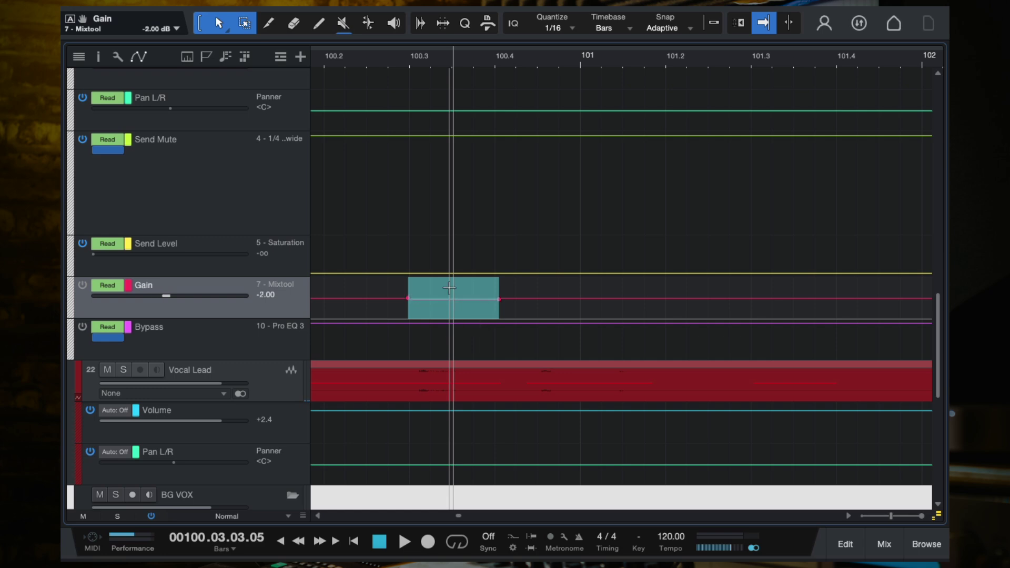
click(350, 61)
key(space)
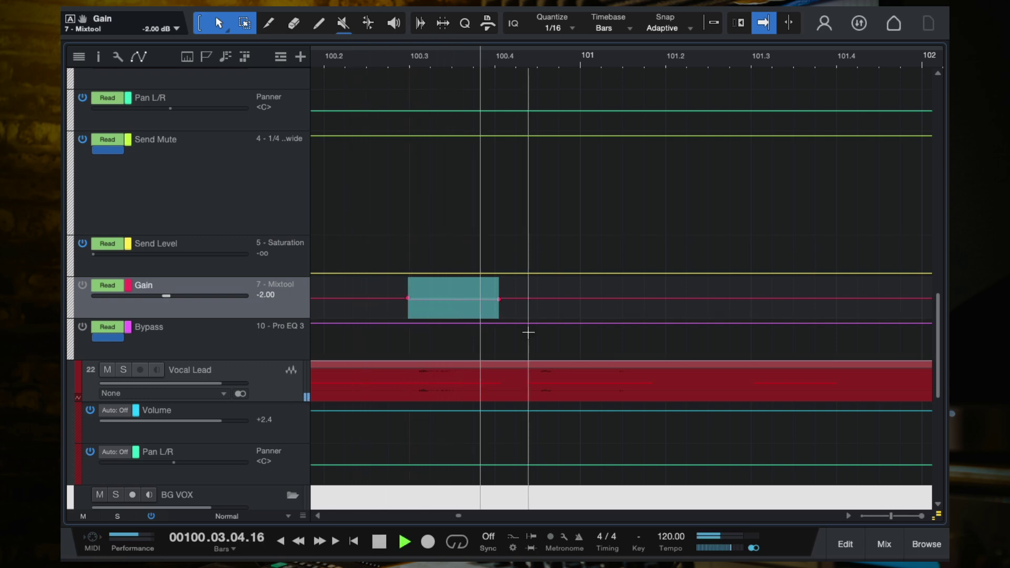
key(space)
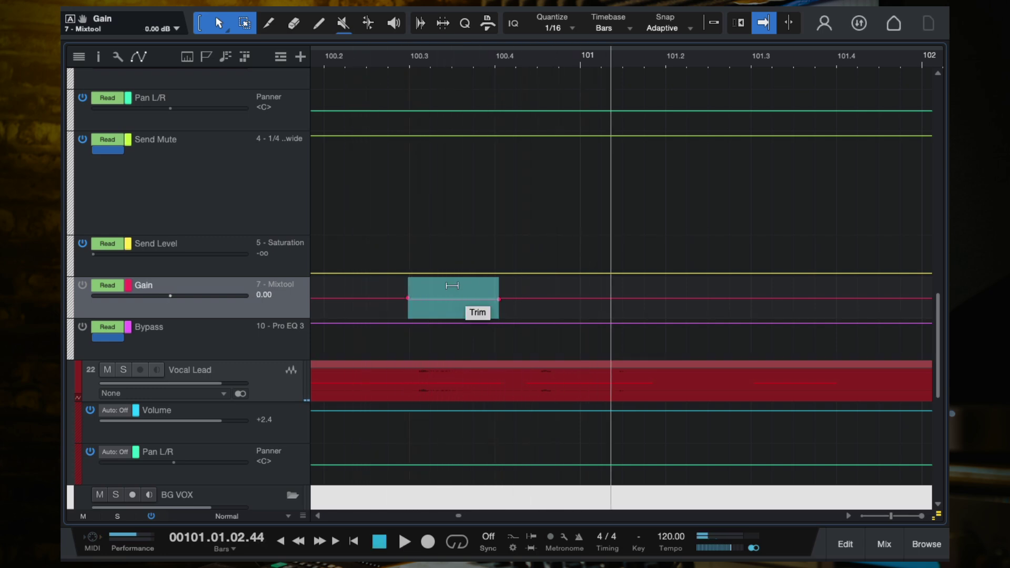
Step: Fine-tune the gain dip on beat 3 of bar 100 and audition the last vocal line again from just before bar 100
drag(452, 288, 452, 287)
click(333, 71)
key(space)
scroll(579, 230, down, 5)
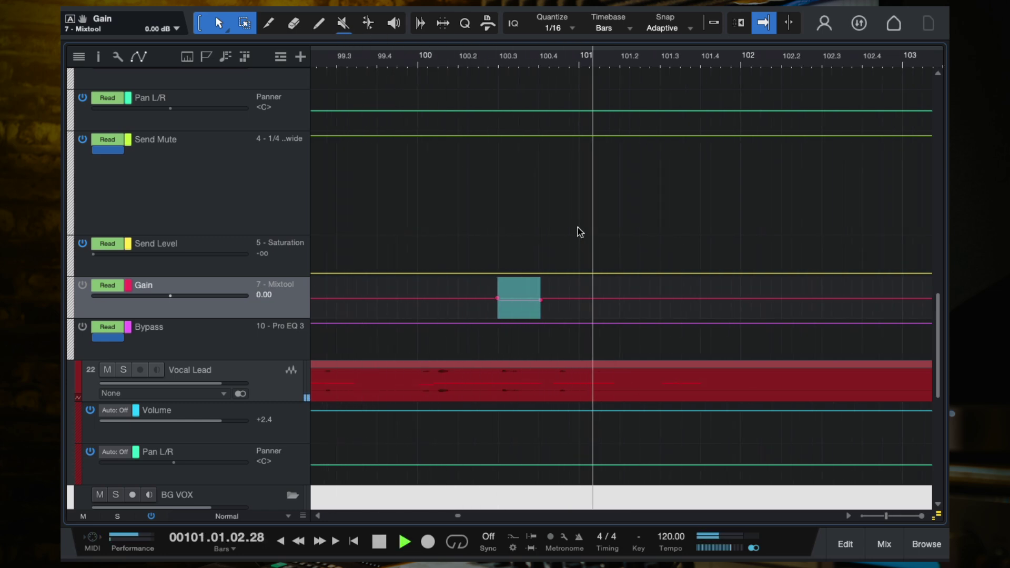
click(408, 61)
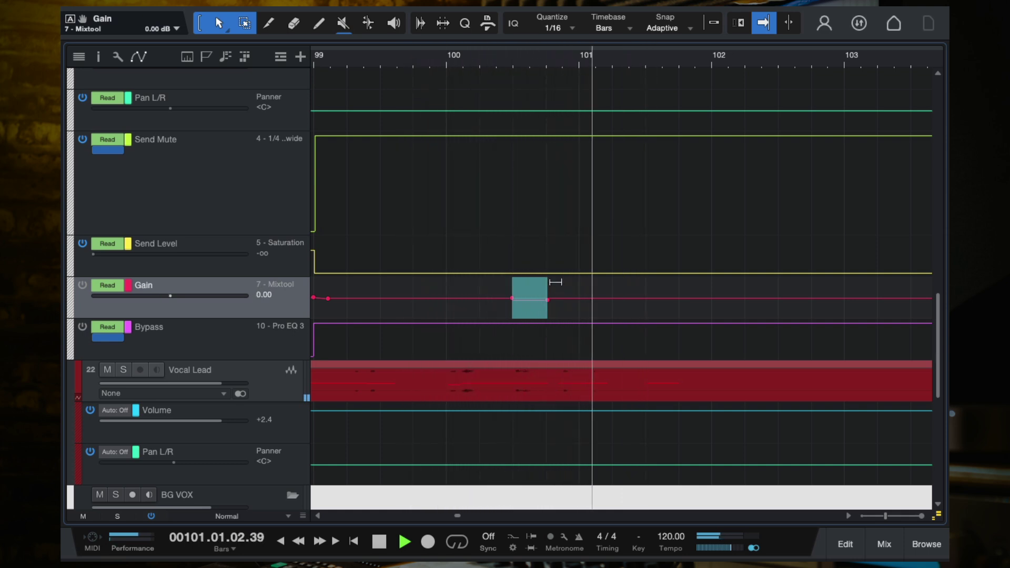
key(space)
Step: Save the song and collapse the LEAD VOX folder, showing the whole song timeline
scroll(556, 284, down, 4)
key(ctrl+s)
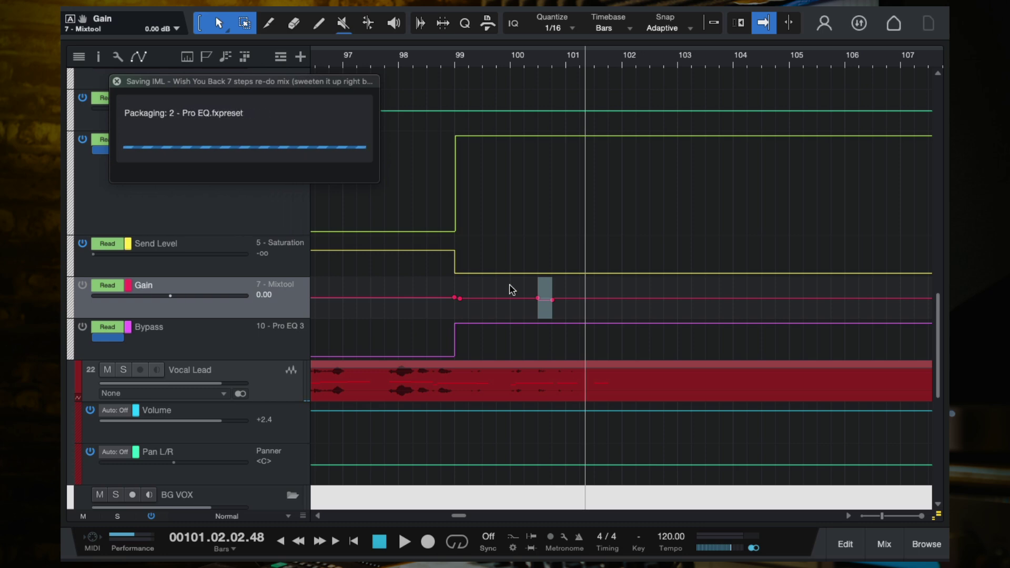
scroll(514, 286, down, 2)
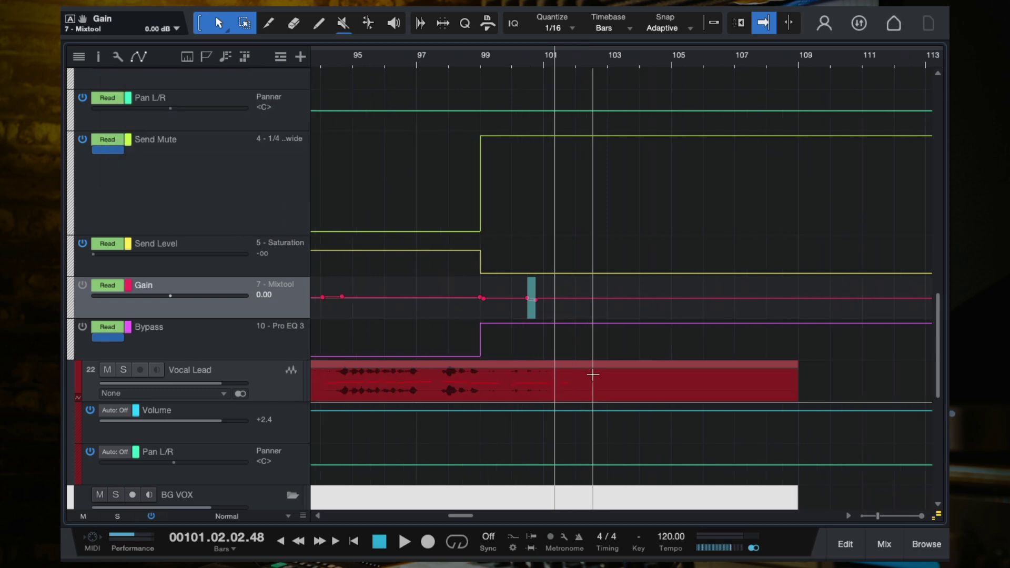
scroll(592, 374, up, 5)
click(292, 121)
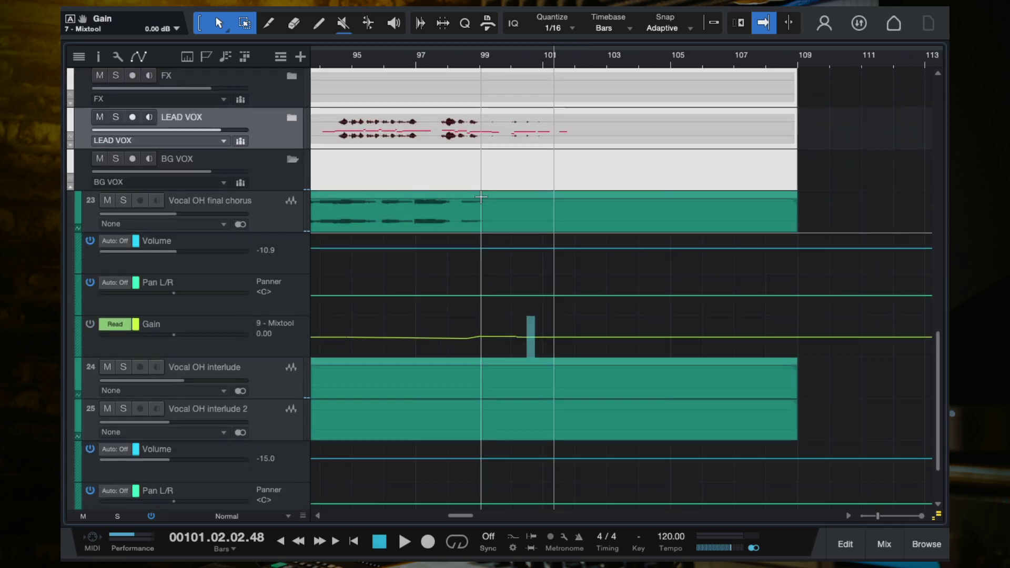
scroll(494, 205, down, 4)
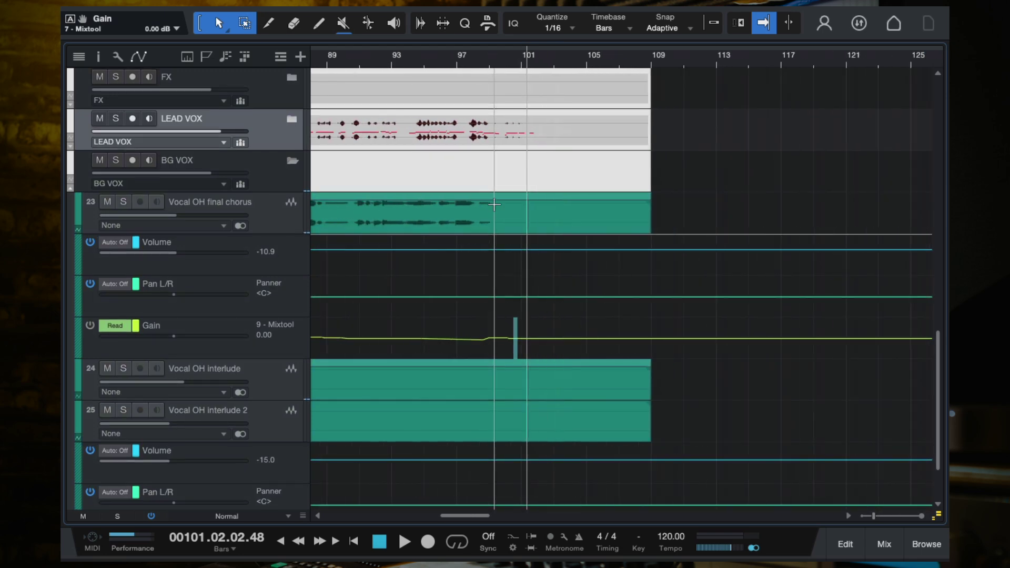
scroll(494, 204, down, 9)
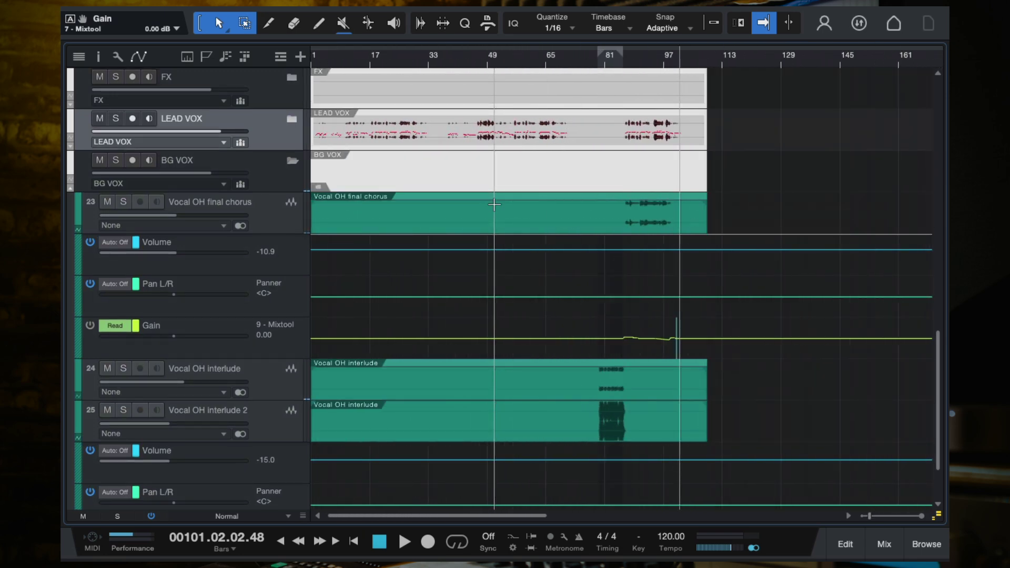
Step: Switch to the mix checklist note to review the remaining item, and return to the Studio One song
key(ctrl+Left)
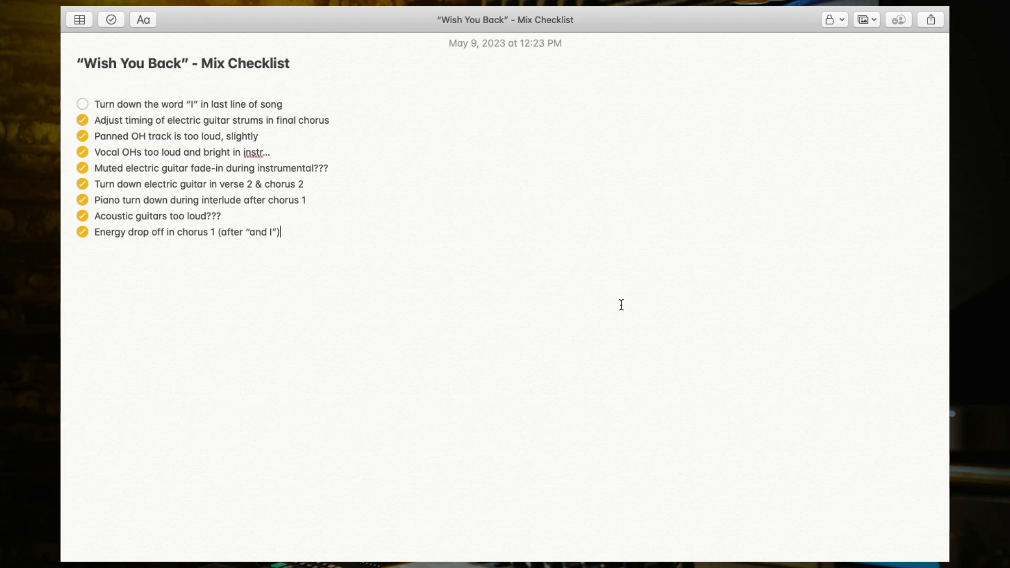
key(ctrl+Right)
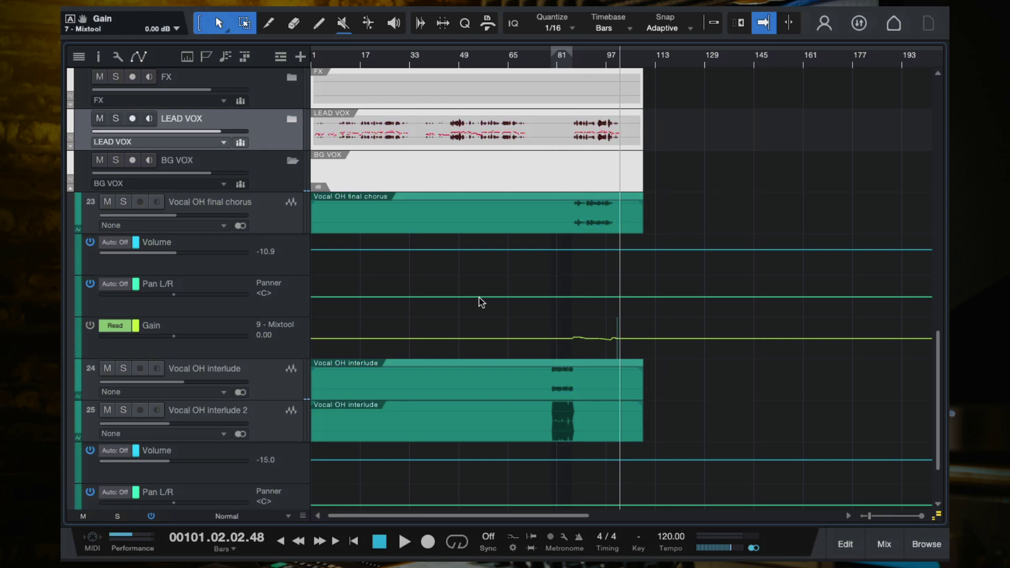
Step: Collapse the expanded BG VOX and GUITARS folders so only the folder tracks show in the arrangement
click(291, 121)
click(291, 120)
scroll(300, 221, up, 5)
scroll(444, 374, up, 10)
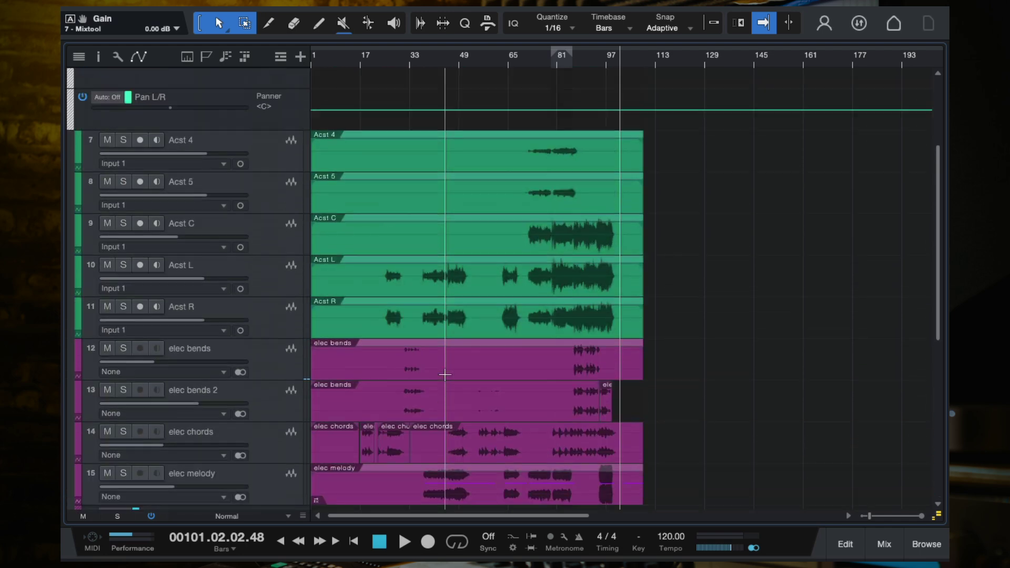
click(291, 163)
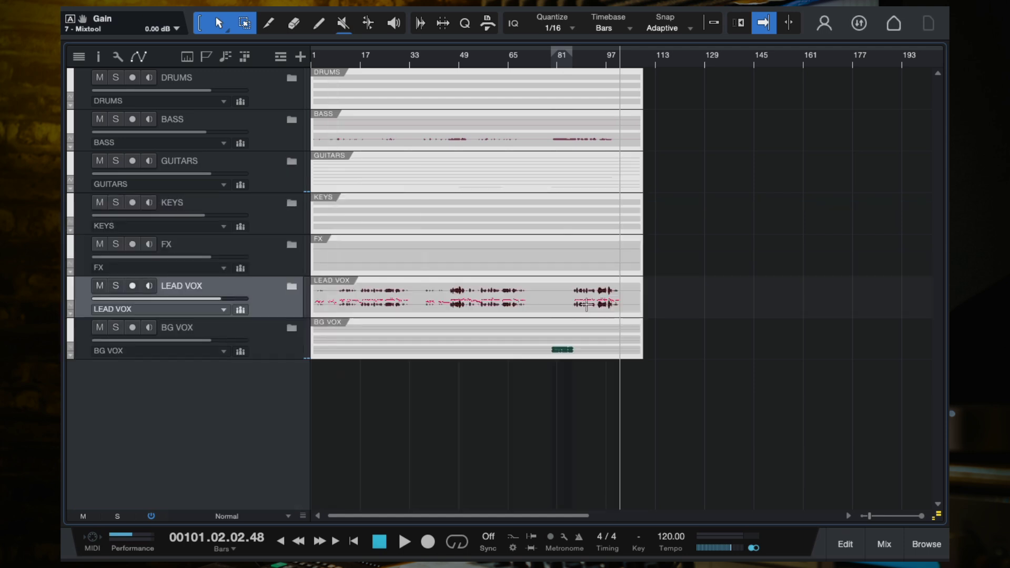